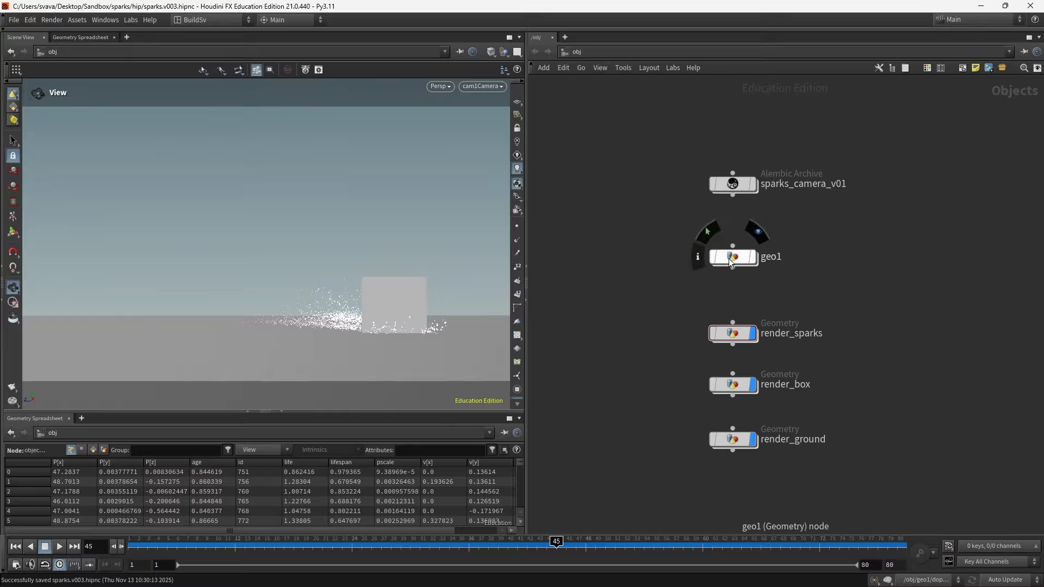
- Enter the geo1 network and set the viewport to hide other objects in world space
{"action": "double_click", "coordinate": [734, 257]}
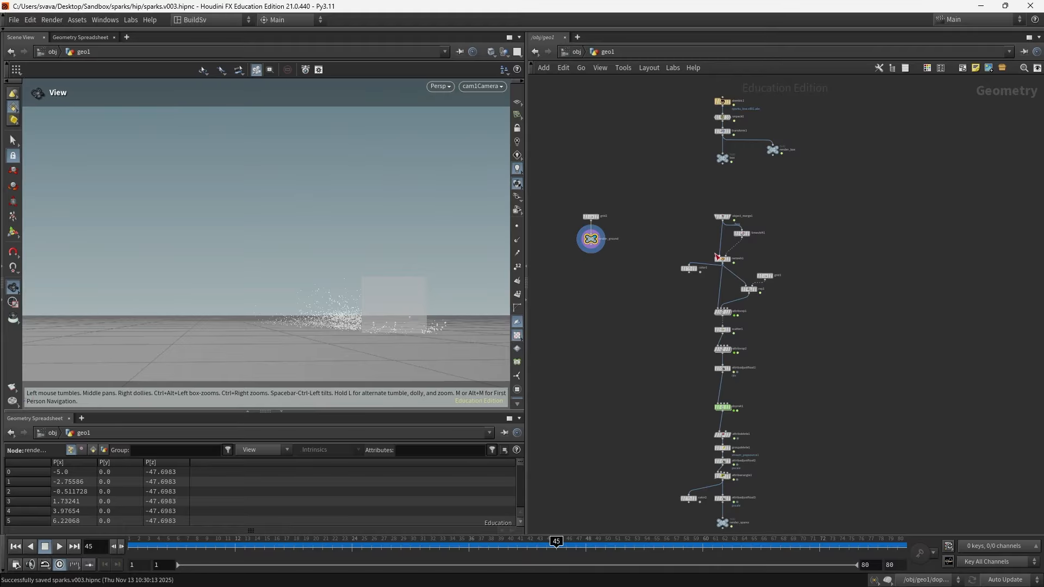
{"action": "left_click", "coordinate": [491, 52]}
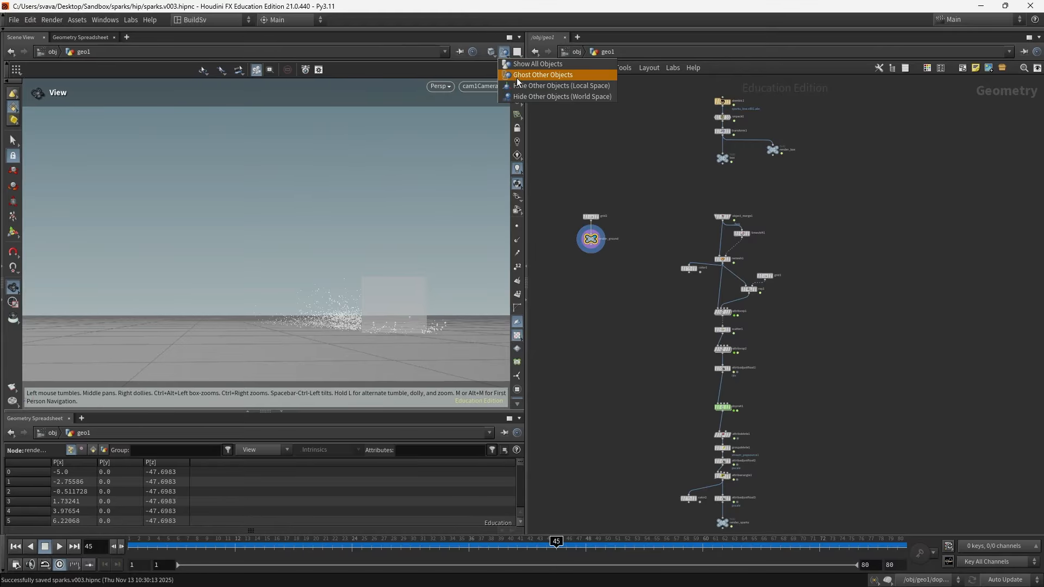
{"action": "left_click", "coordinate": [522, 95]}
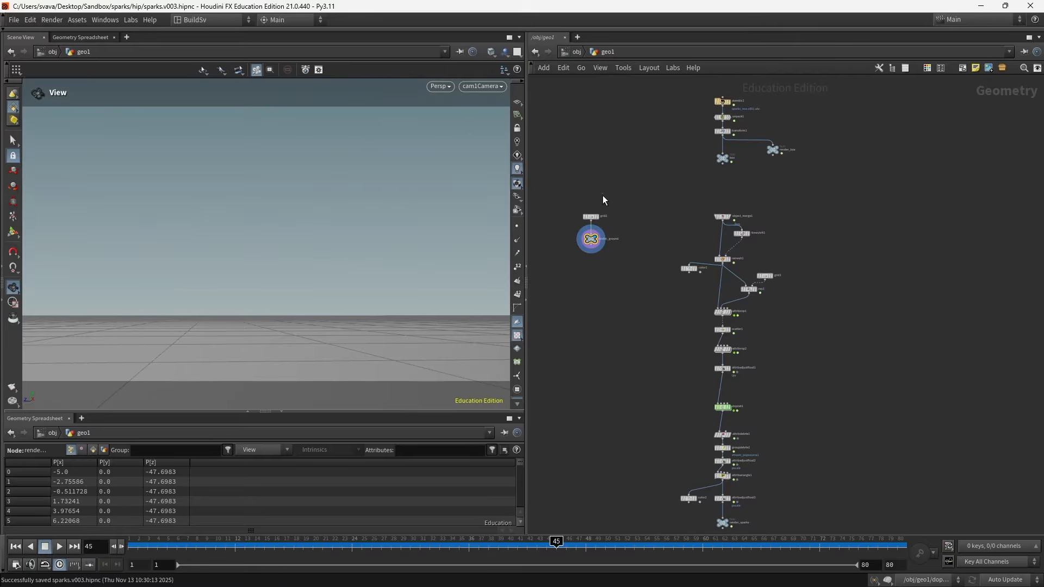
- Add an Object Merge node beside the ground grid and point its Object 1 at the box null (../box)
{"action": "left_click", "coordinate": [591, 216]}
{"action": "scroll", "coordinate": [598, 252], "scroll_direction": "up", "scroll_amount": 3}
{"action": "middle_click_drag", "start_coordinate": [663, 279], "coordinate": [709, 324]}
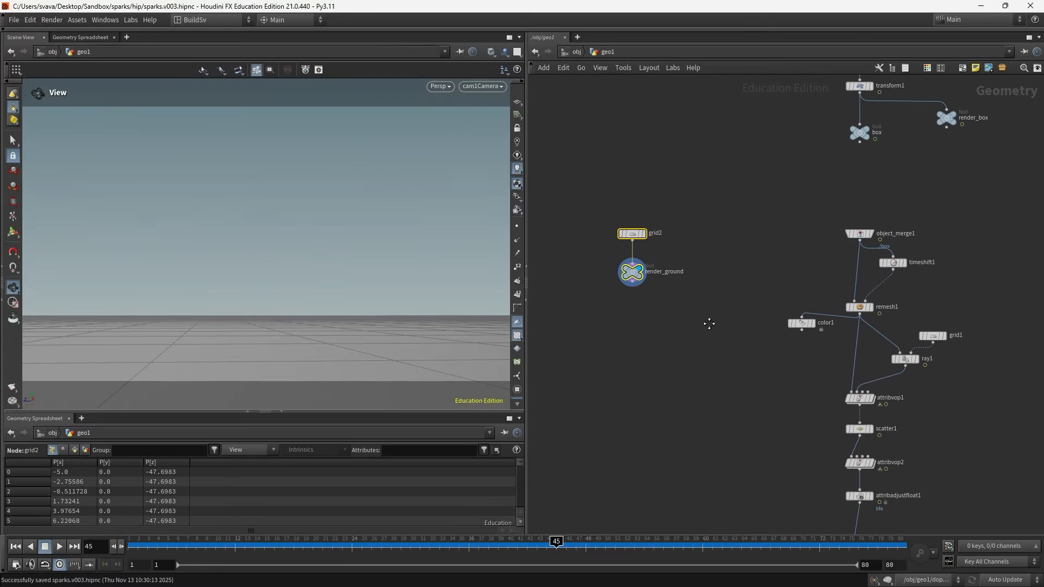
{"action": "left_click_drag", "start_coordinate": [252, 293], "coordinate": [201, 226]}
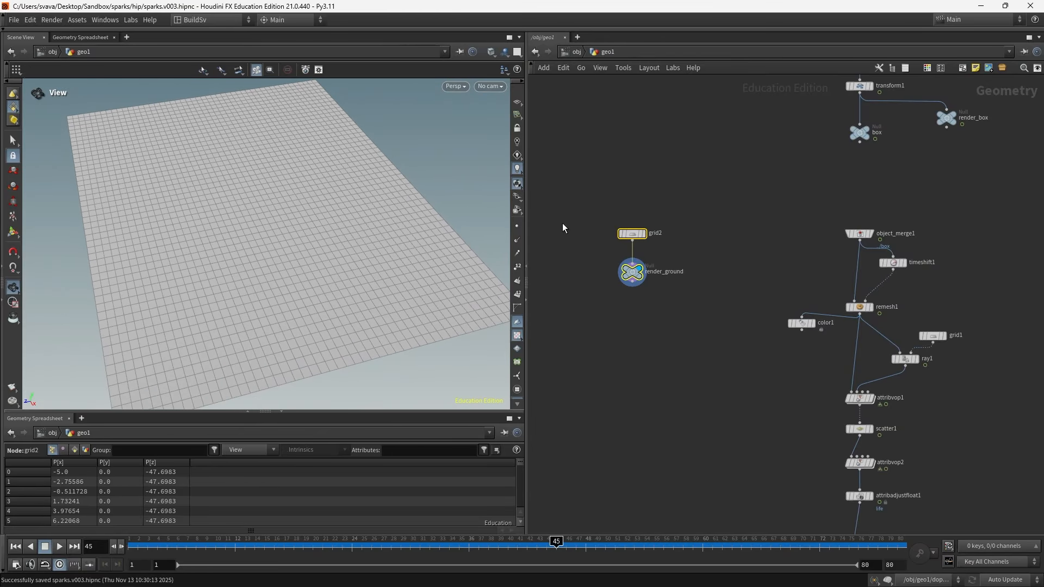
{"action": "left_click", "coordinate": [866, 128]}
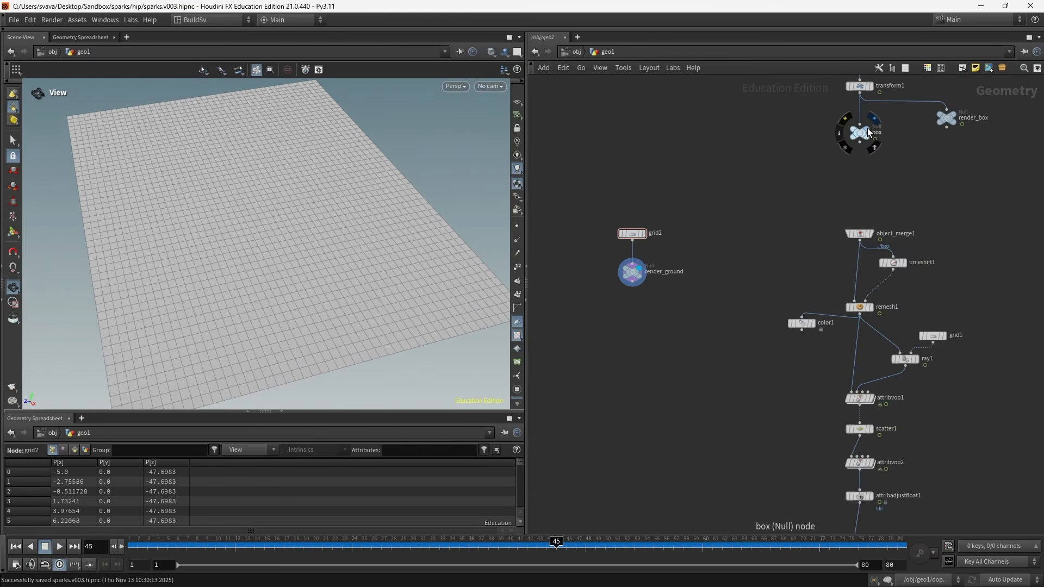
{"action": "key", "text": "Tab"}
{"action": "type", "text": "obj me"}
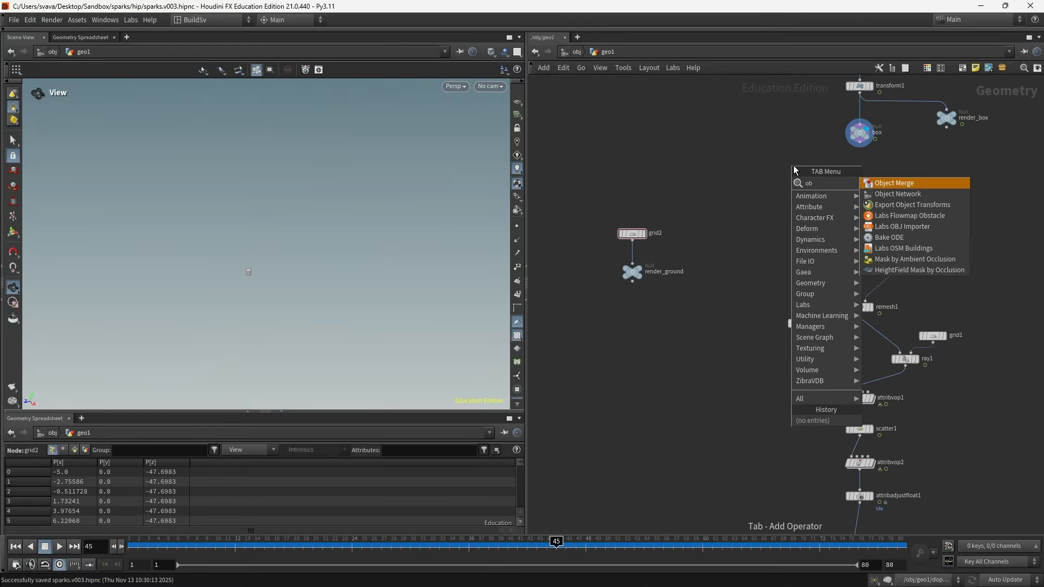
{"action": "key", "text": "Return"}
{"action": "left_click", "coordinate": [786, 153]}
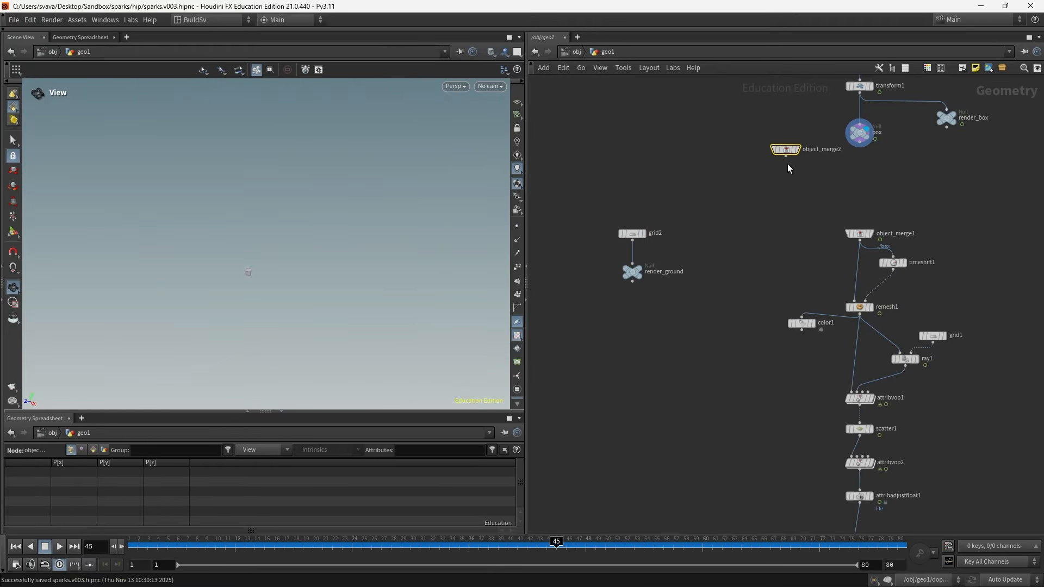
{"action": "key", "text": "p"}
{"action": "middle_click_drag", "start_coordinate": [779, 229], "coordinate": [622, 250]}
{"action": "left_click_drag", "start_coordinate": [701, 155], "coordinate": [895, 126]}
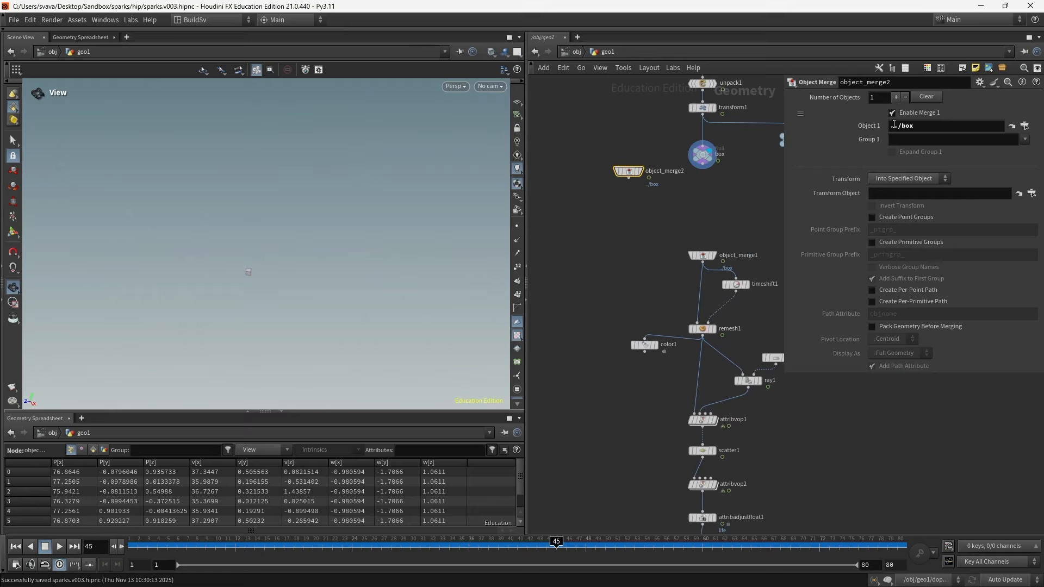
- Arrange object_merge2 next to grid2 and move the render_ground null further down the network
{"action": "left_click", "coordinate": [642, 169]}
{"action": "middle_click_drag", "start_coordinate": [634, 254], "coordinate": [728, 209]}
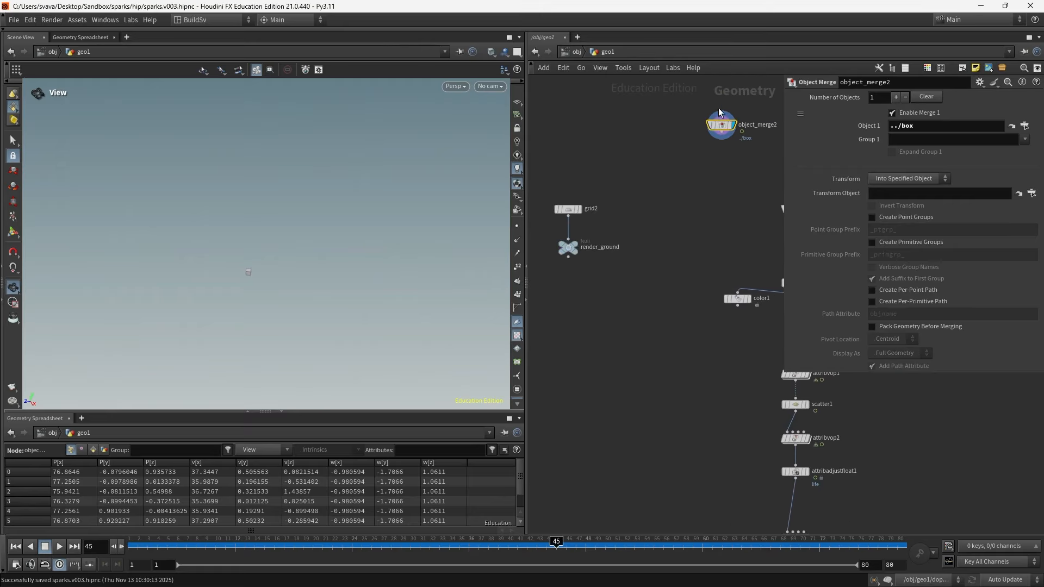
{"action": "left_click_drag", "start_coordinate": [718, 108], "coordinate": [619, 213]}
{"action": "scroll", "coordinate": [653, 315], "scroll_direction": "down", "scroll_amount": 3}
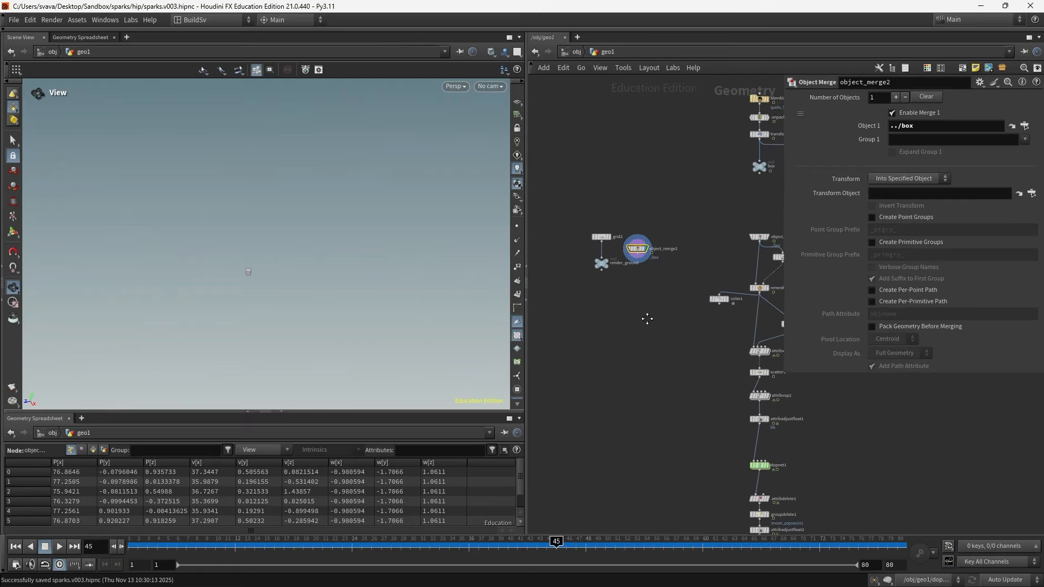
{"action": "middle_click_drag", "start_coordinate": [647, 319], "coordinate": [642, 322]}
{"action": "left_click_drag", "start_coordinate": [580, 222], "coordinate": [580, 222]}
{"action": "scroll", "coordinate": [567, 294], "scroll_direction": "up", "scroll_amount": 6}
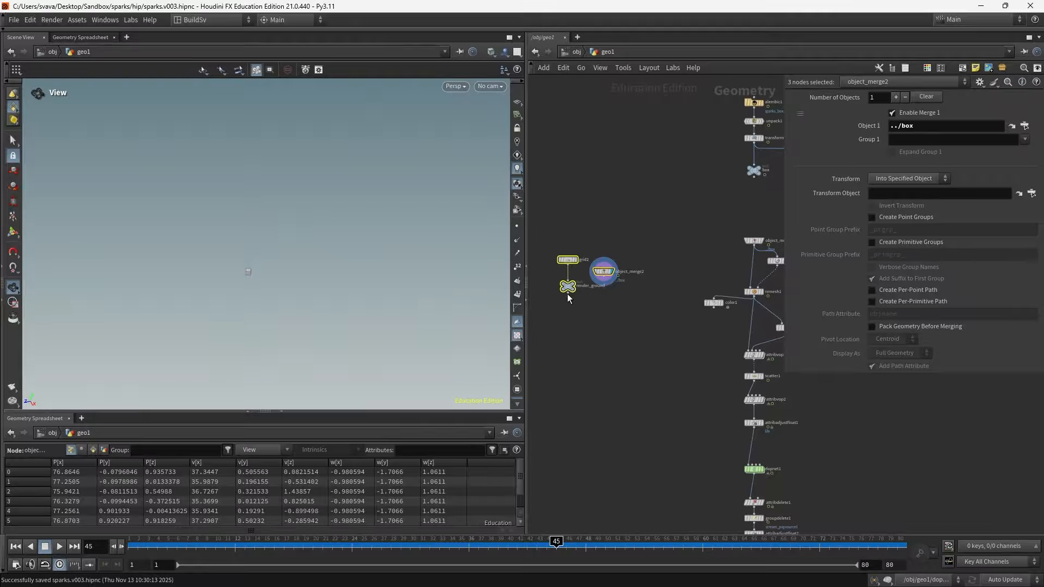
{"action": "middle_click_drag", "start_coordinate": [589, 330], "coordinate": [646, 331]}
{"action": "left_click", "coordinate": [584, 301]}
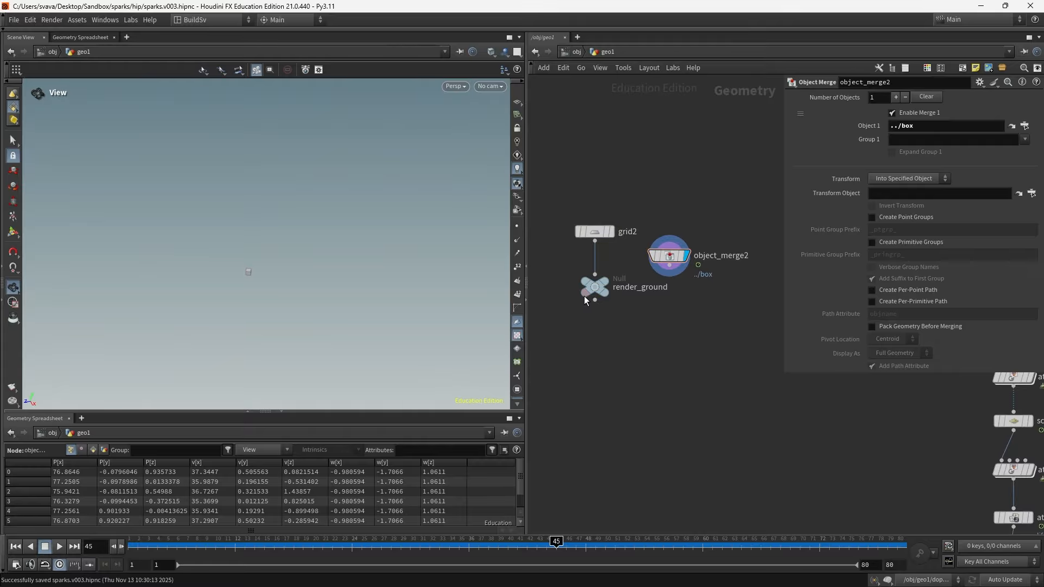
{"action": "left_click_drag", "start_coordinate": [589, 289], "coordinate": [590, 429]}
- Add a Merge node, wire grid2 and object_merge2 into it, and display it
{"action": "key", "text": "Tab"}
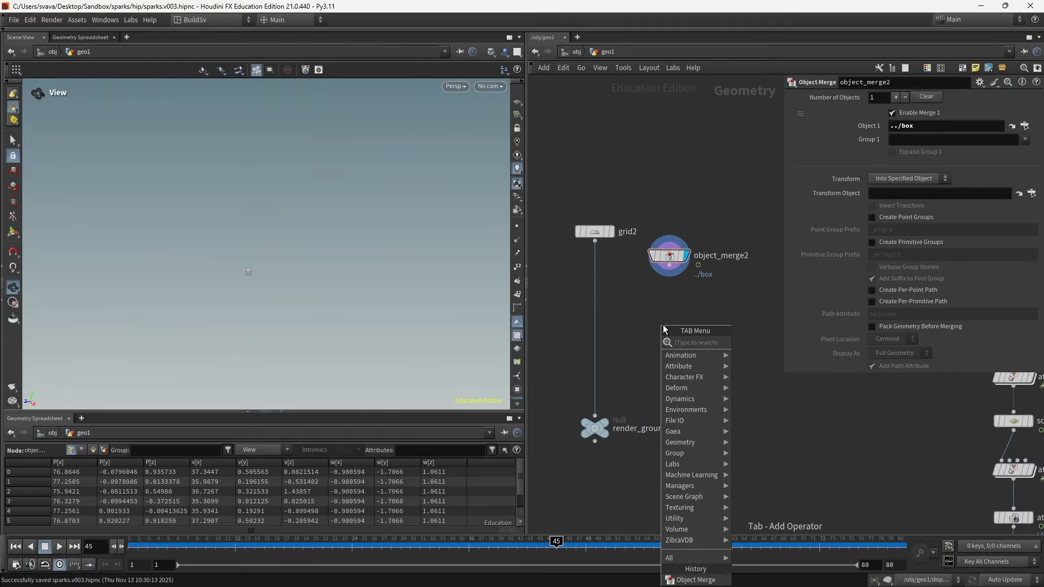
{"action": "type", "text": "mer"}
{"action": "key", "text": "Return"}
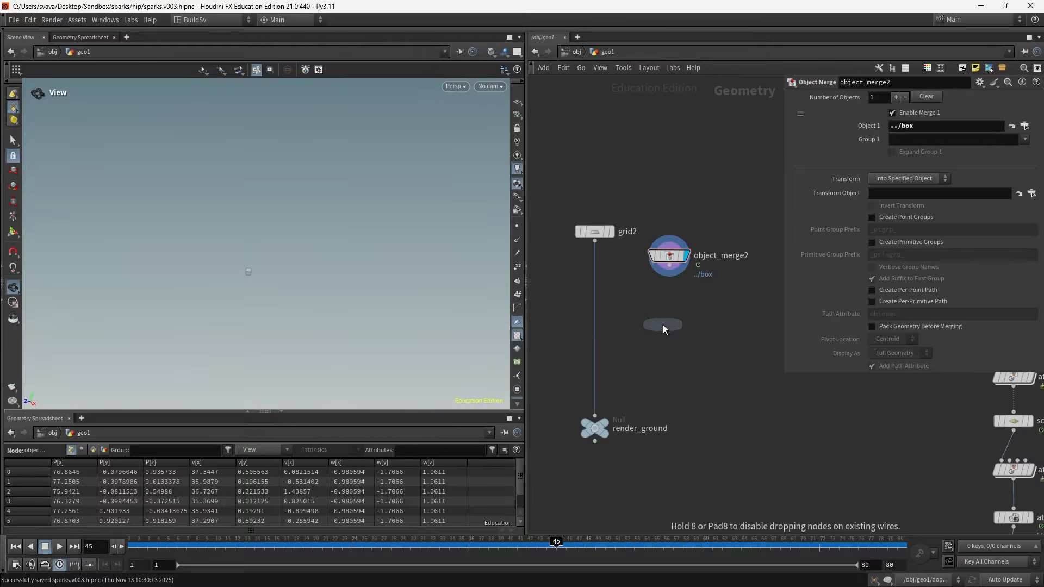
{"action": "left_click", "coordinate": [667, 321]}
{"action": "left_click", "coordinate": [595, 241]}
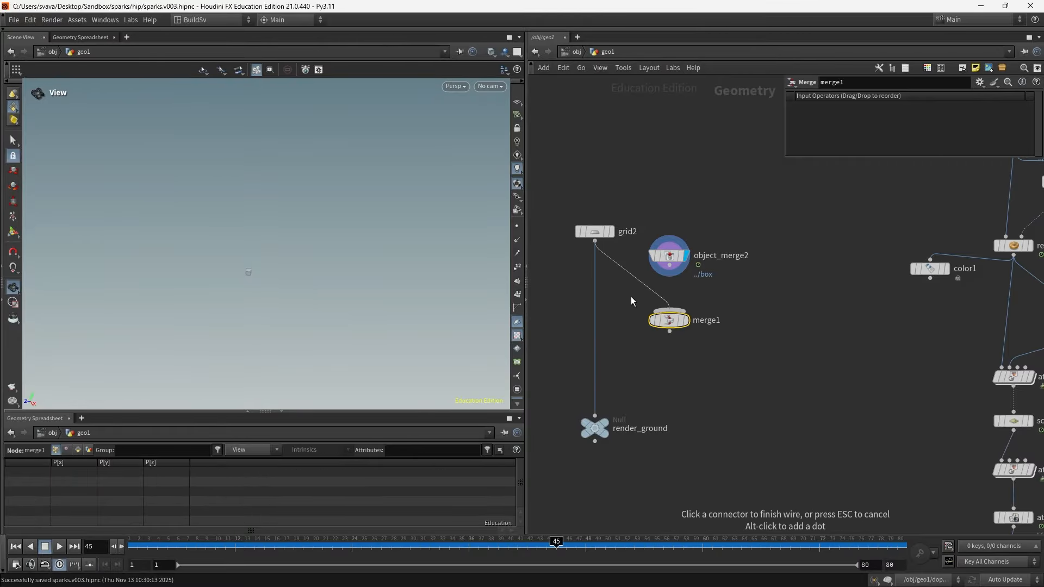
{"action": "left_click", "coordinate": [662, 310]}
{"action": "left_click", "coordinate": [670, 266]}
{"action": "left_click", "coordinate": [676, 312]}
{"action": "left_click", "coordinate": [684, 320]}
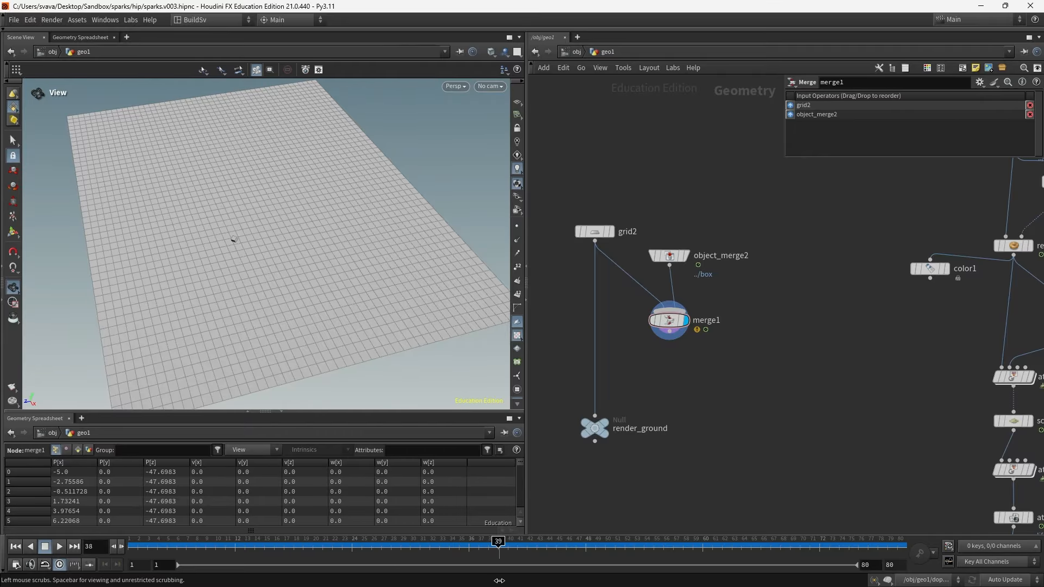
- Insert a Group Create node on the wire between grid2 and render_ground and display it
{"action": "left_click_drag", "start_coordinate": [255, 554], "coordinate": [341, 544]}
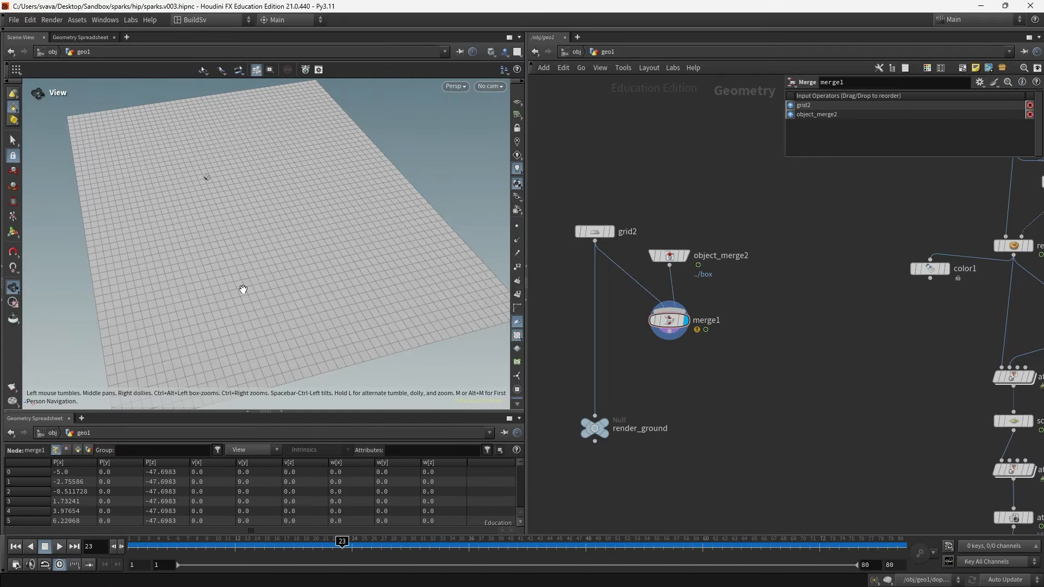
{"action": "left_click_drag", "start_coordinate": [239, 288], "coordinate": [245, 238]}
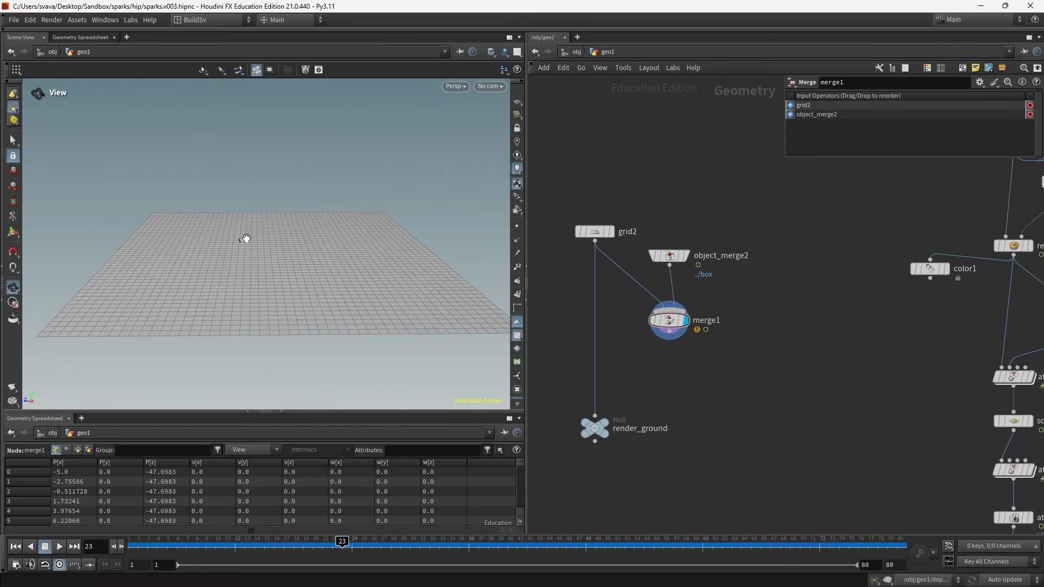
{"action": "left_click_drag", "start_coordinate": [585, 432], "coordinate": [598, 460]}
{"action": "key", "text": "Tab"}
{"action": "type", "text": "group"}
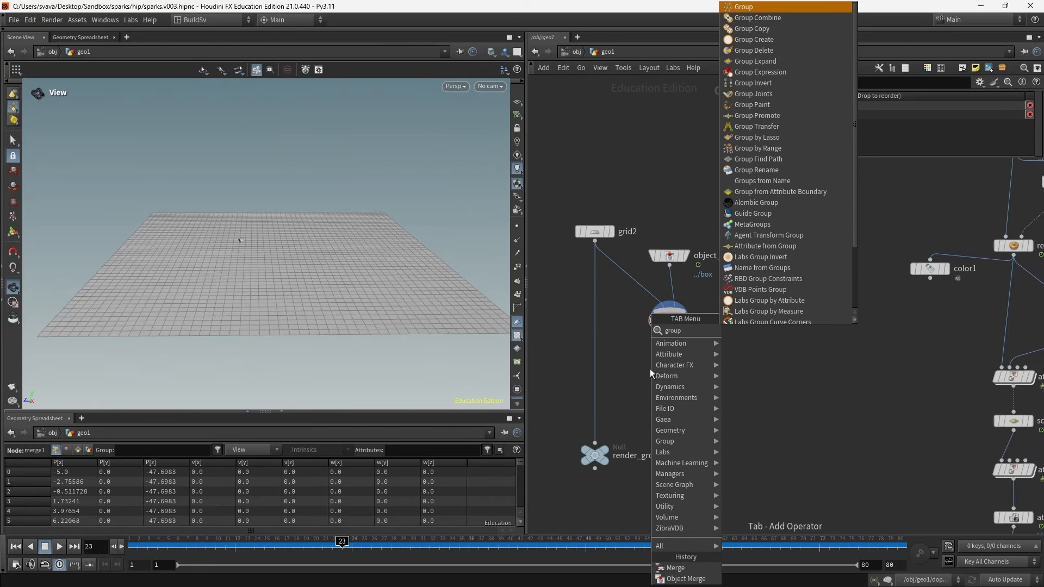
{"action": "key", "text": "Return"}
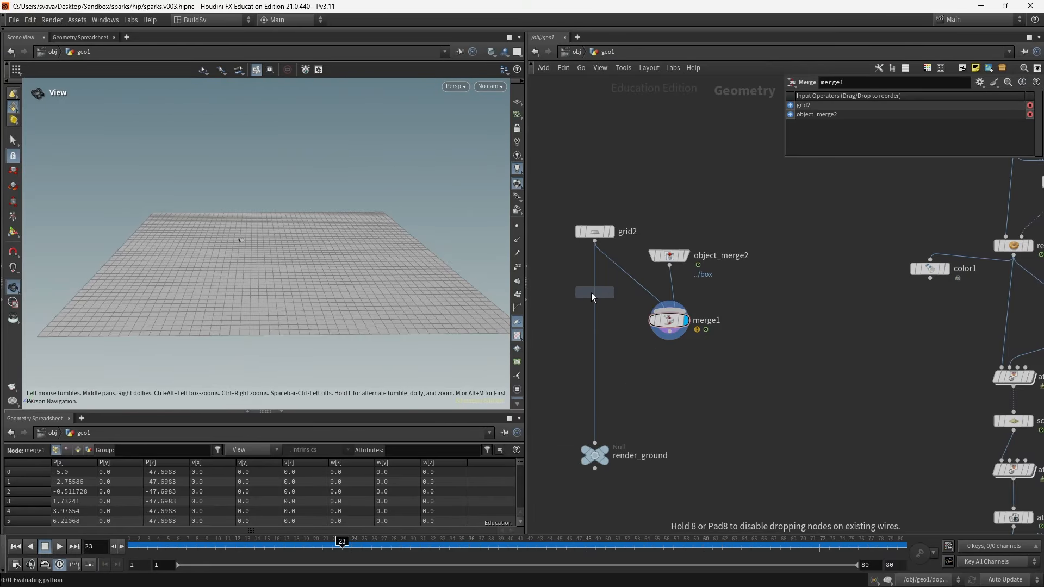
{"action": "left_click", "coordinate": [599, 293]}
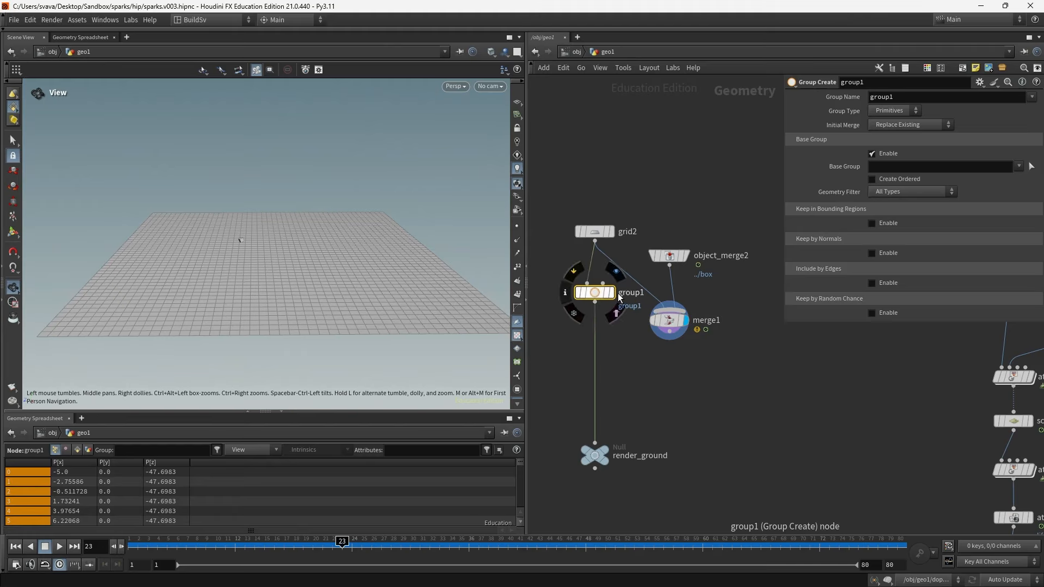
{"action": "left_click", "coordinate": [607, 298]}
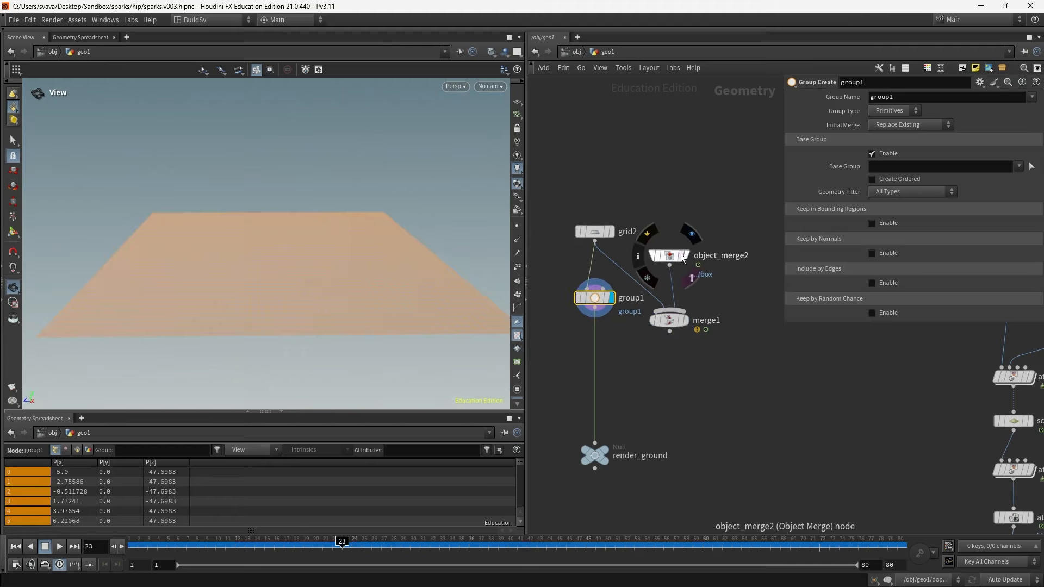
{"action": "left_click_drag", "start_coordinate": [240, 238], "coordinate": [377, 375]}
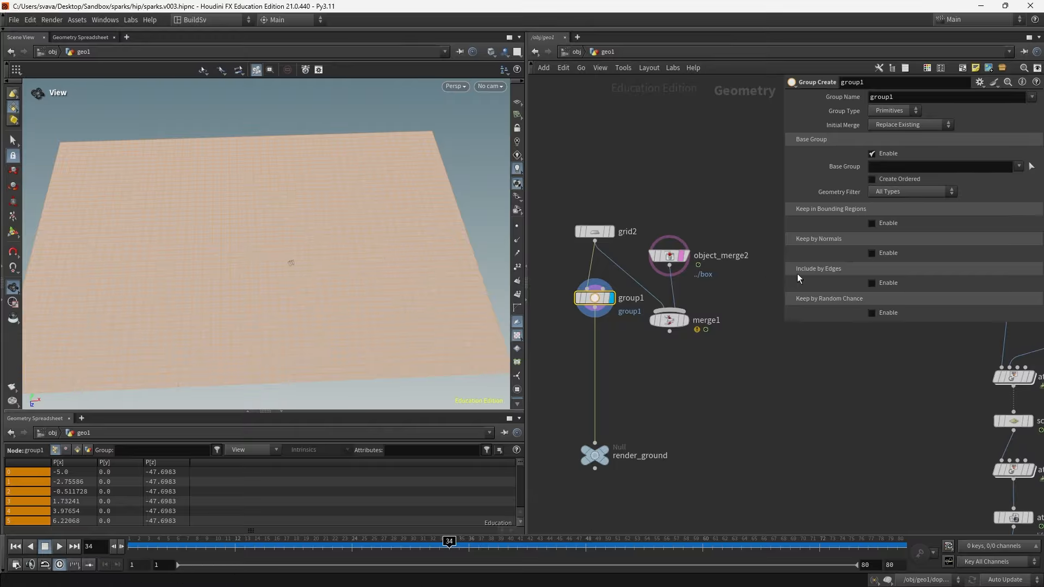
- Enable Keep in Bounding Regions and drag the bounding box into a thin strip about 116 by 5.5 across the grid
{"action": "left_click", "coordinate": [872, 223]}
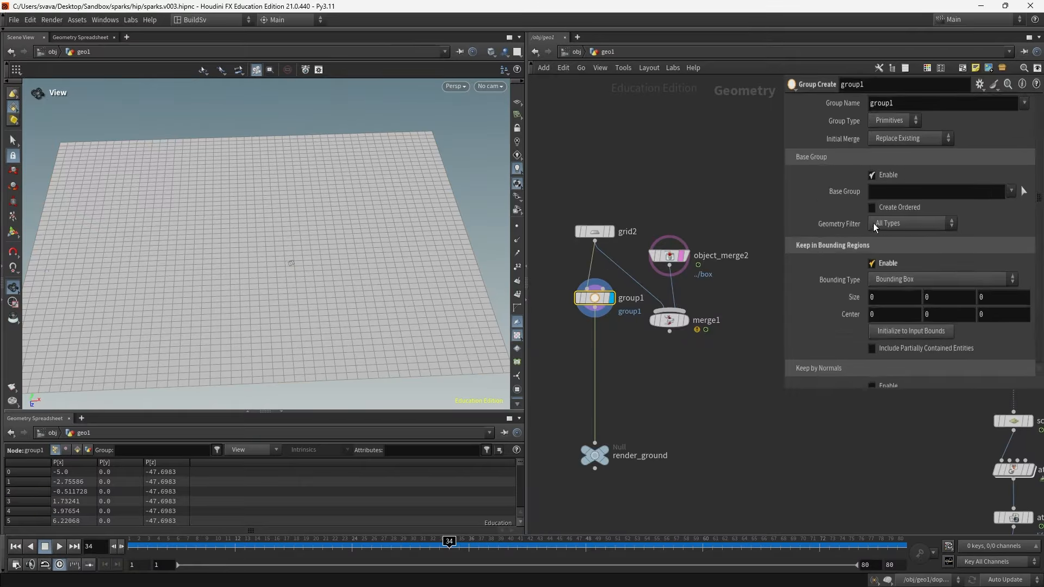
{"action": "left_click_drag", "start_coordinate": [305, 266], "coordinate": [324, 286]}
{"action": "key", "text": "Return"}
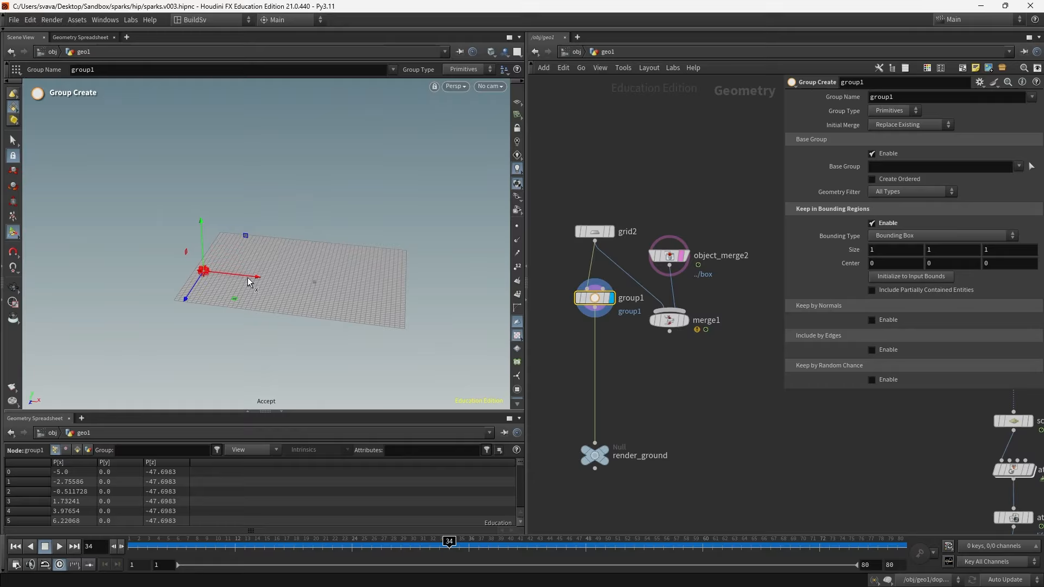
{"action": "scroll", "coordinate": [207, 271], "scroll_direction": "up", "scroll_amount": 6}
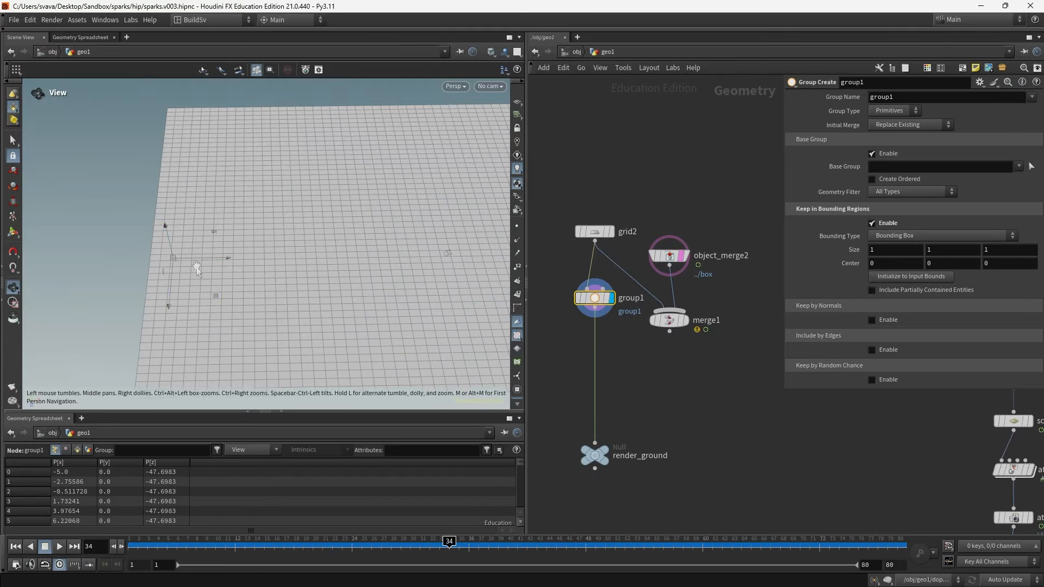
{"action": "left_click_drag", "start_coordinate": [180, 259], "coordinate": [380, 257]}
{"action": "left_click_drag", "start_coordinate": [142, 267], "coordinate": [466, 274], "text": "alt"}
{"action": "key", "text": "ctrl+z"}
{"action": "left_click_drag", "start_coordinate": [210, 308], "coordinate": [266, 320], "text": "alt"}
{"action": "middle_click_drag", "start_coordinate": [116, 305], "coordinate": [231, 302], "text": "alt"}
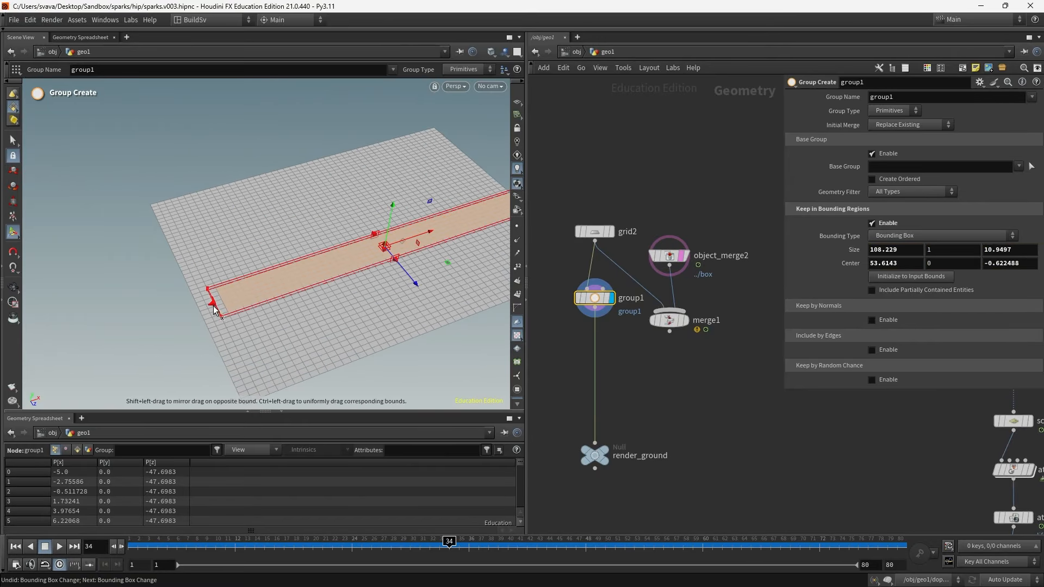
{"action": "left_click_drag", "start_coordinate": [216, 303], "coordinate": [188, 311]}
{"action": "left_click_drag", "start_coordinate": [186, 313], "coordinate": [259, 295], "text": "alt"}
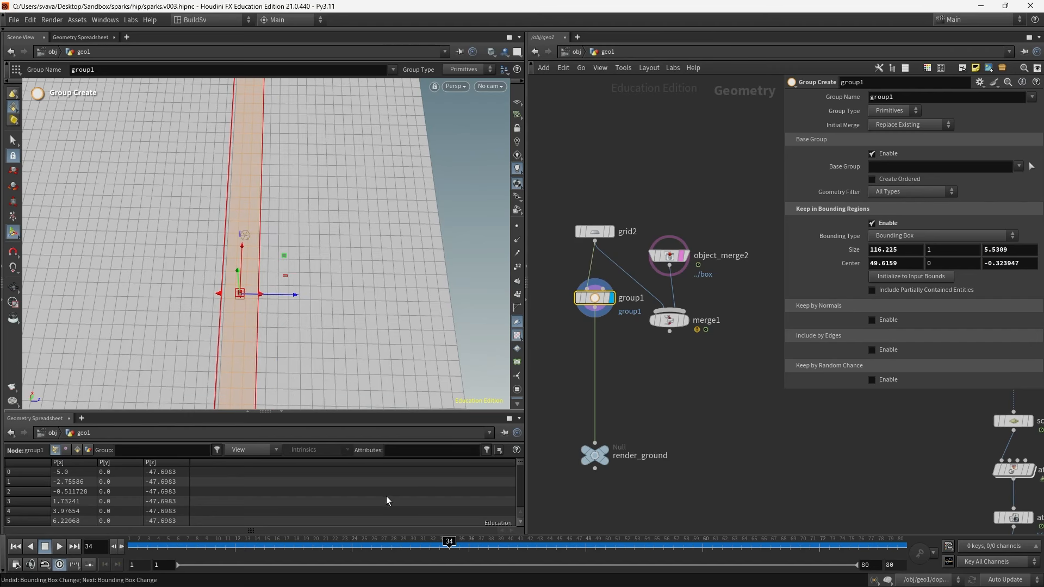
- Rename the group as subdiv
{"action": "left_click", "coordinate": [153, 544]}
{"action": "left_click_drag", "start_coordinate": [452, 535], "coordinate": [545, 537]}
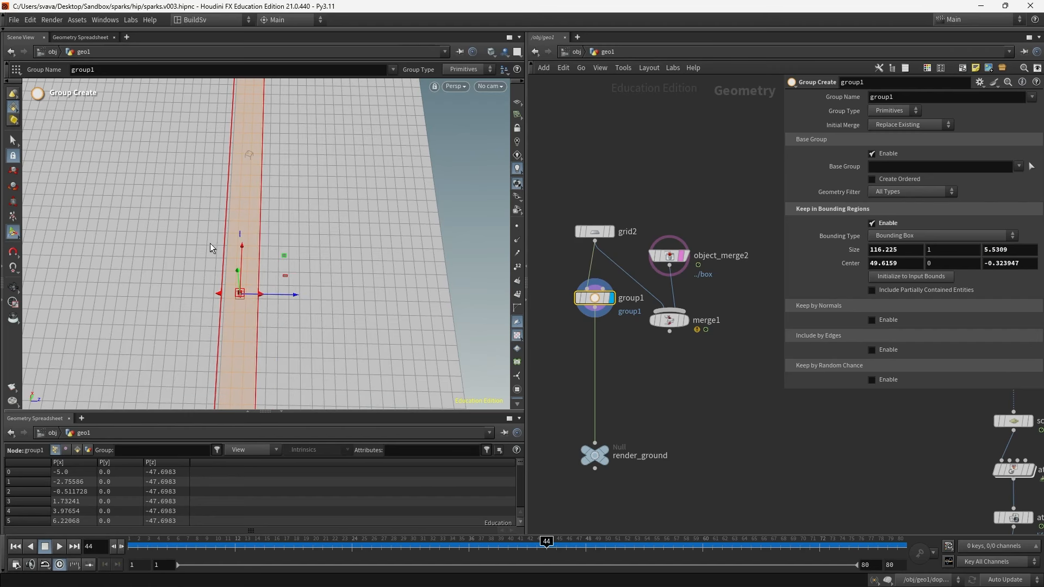
{"action": "left_click_drag", "start_coordinate": [210, 243], "coordinate": [191, 269], "text": "alt"}
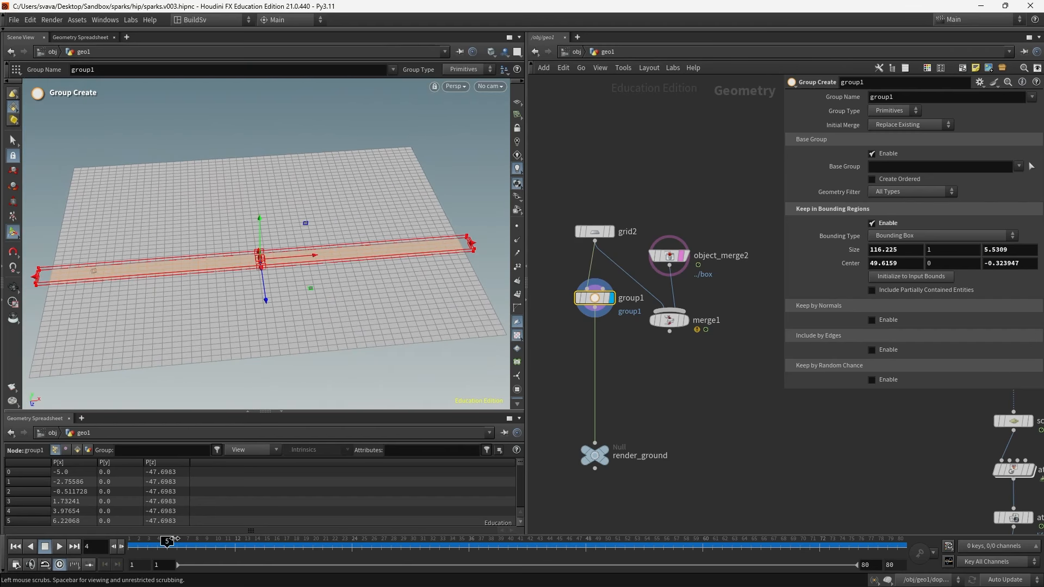
{"action": "left_click_drag", "start_coordinate": [619, 547], "coordinate": [419, 545]}
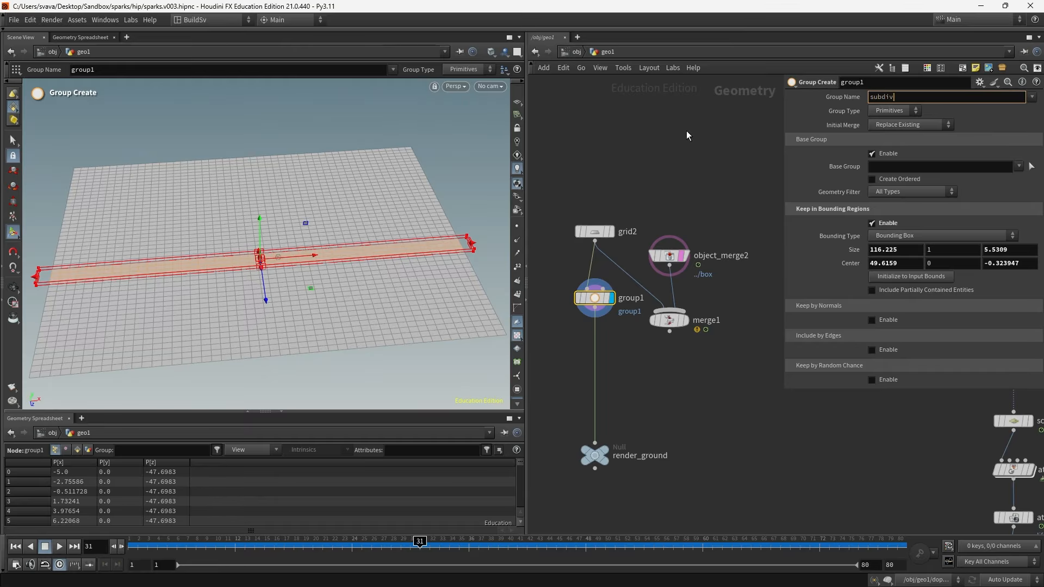
{"action": "key", "text": "Return"}
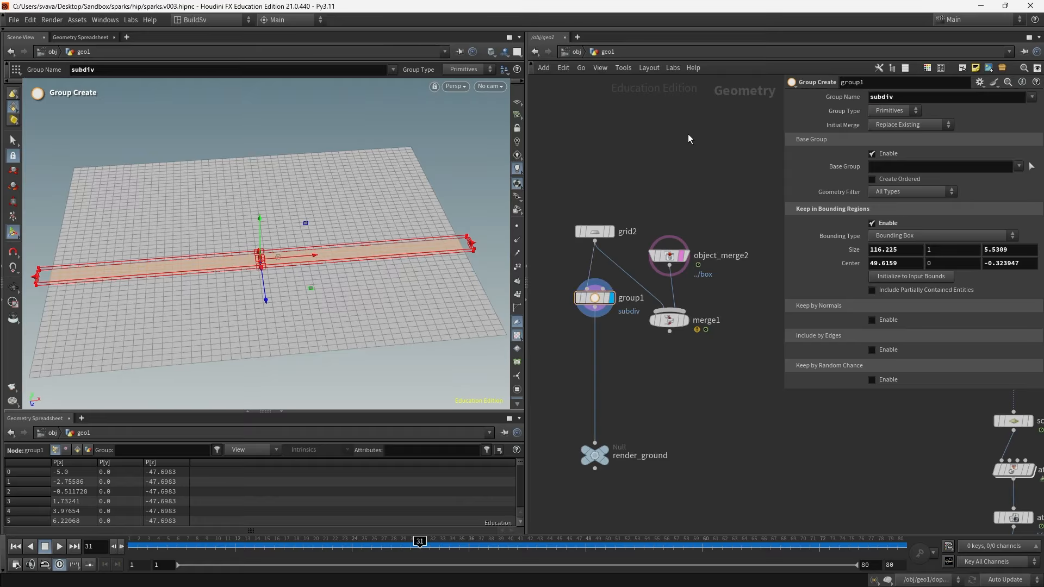
- Inspect the subdiv group membership of the grid primitives in the spreadsheet and node info
{"action": "left_click", "coordinate": [607, 298]}
{"action": "left_click", "coordinate": [77, 449]}
{"action": "left_click_drag", "start_coordinate": [106, 461], "coordinate": [136, 461]}
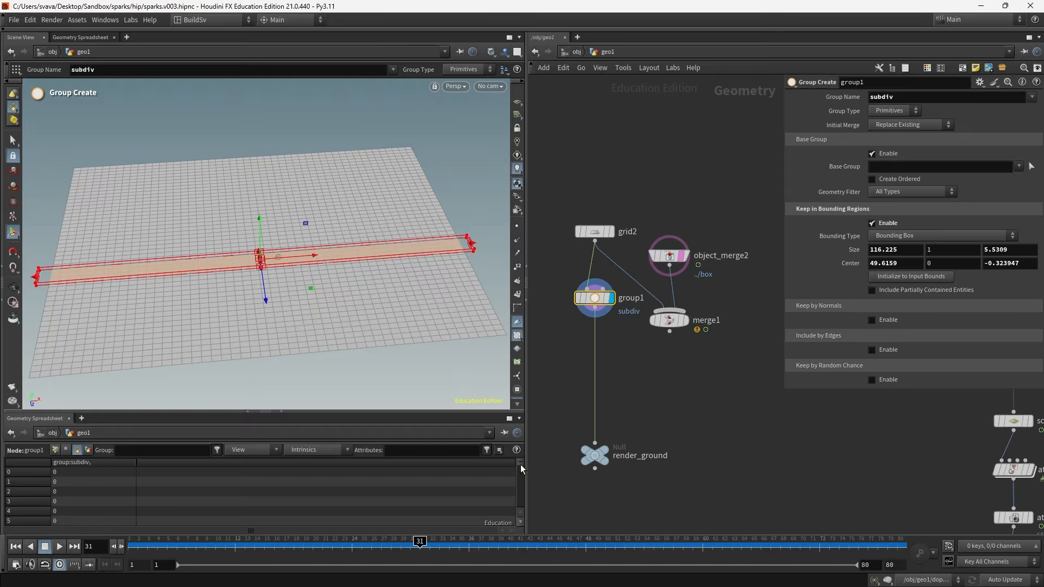
{"action": "mouse_move", "coordinate": [520, 464]}
{"action": "left_mouse_down"}
{"action": "mouse_move", "coordinate": [523, 492]}
{"action": "mouse_move", "coordinate": [524, 462]}
{"action": "left_mouse_up"}
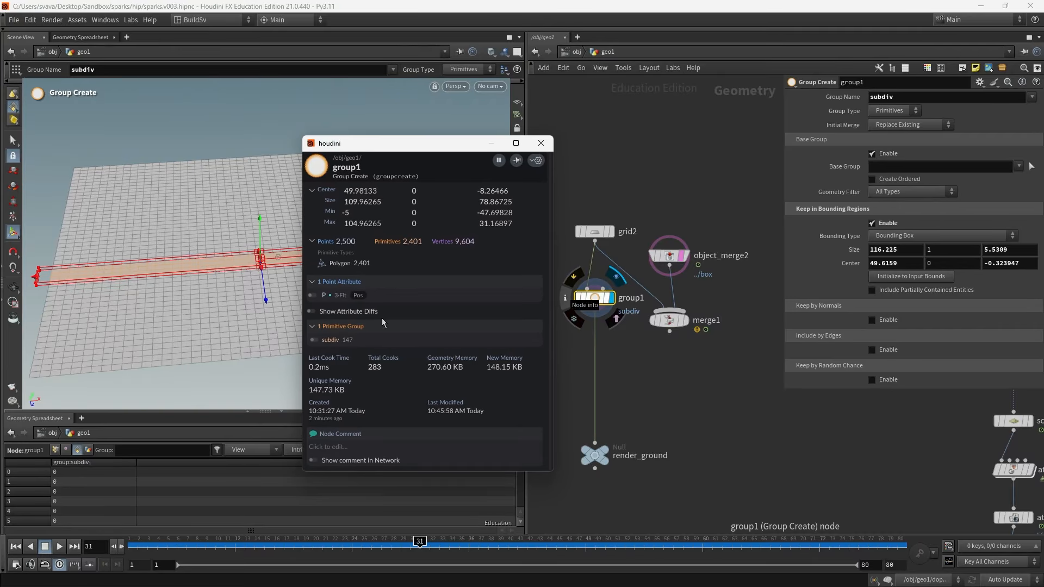
- Insert a Subdivide node on the wire between group1 and render_ground and display it
{"action": "left_click", "coordinate": [541, 145]}
{"action": "left_click_drag", "start_coordinate": [595, 456], "coordinate": [595, 489]}
{"action": "key", "text": "Tab"}
{"action": "type", "text": "subdiv"}
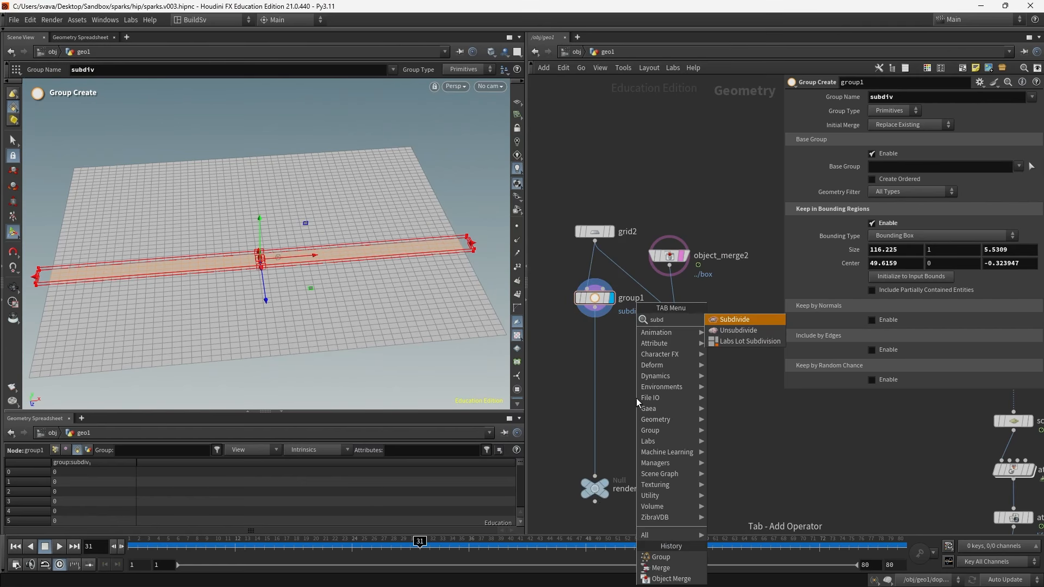
{"action": "key", "text": "Return"}
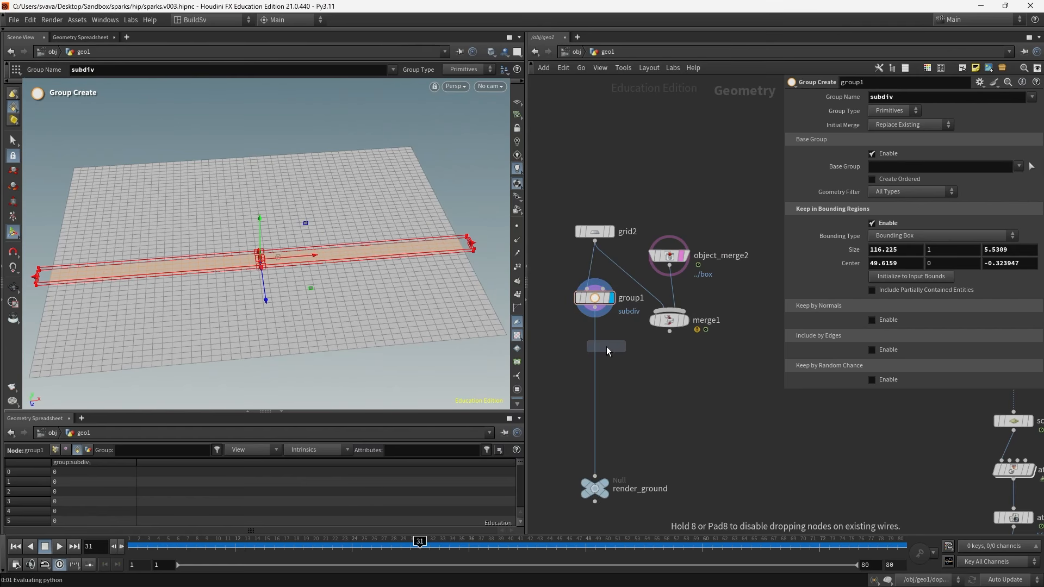
{"action": "left_click", "coordinate": [603, 347]}
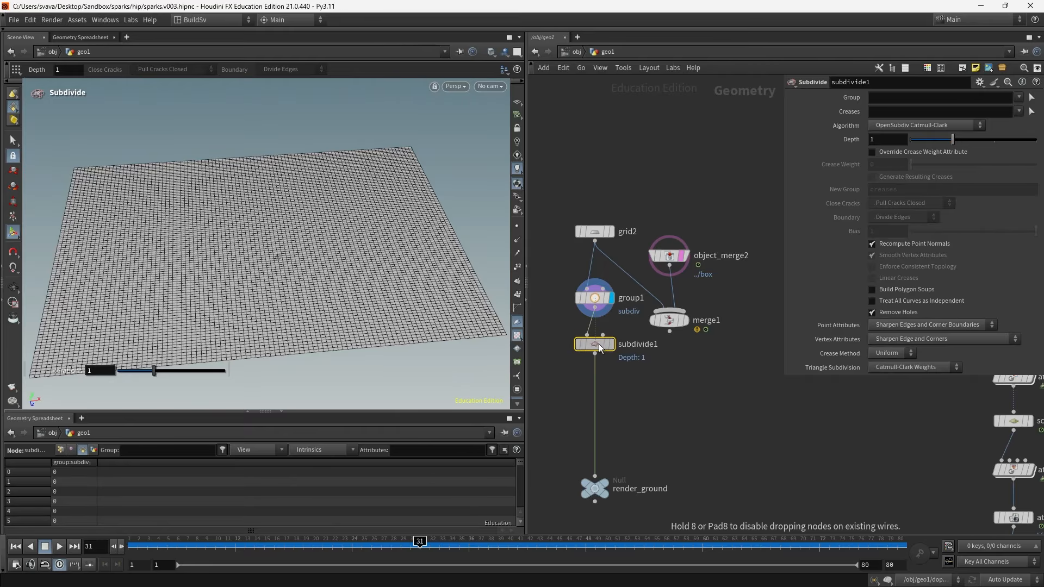
{"action": "left_click", "coordinate": [611, 346]}
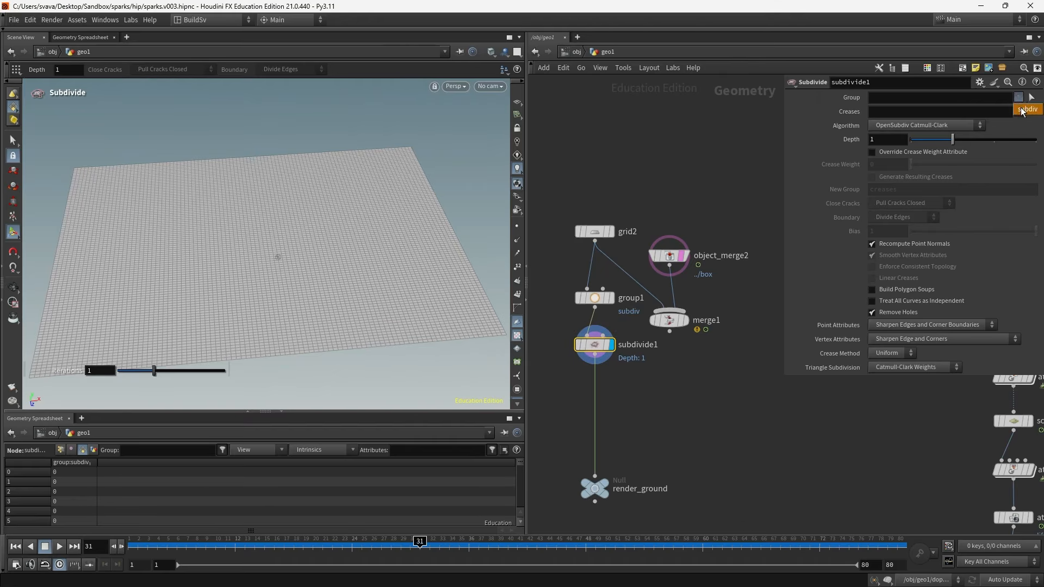
- Restrict the Subdivide to the subdiv group and set its Depth to 3
{"action": "left_click", "coordinate": [1025, 110]}
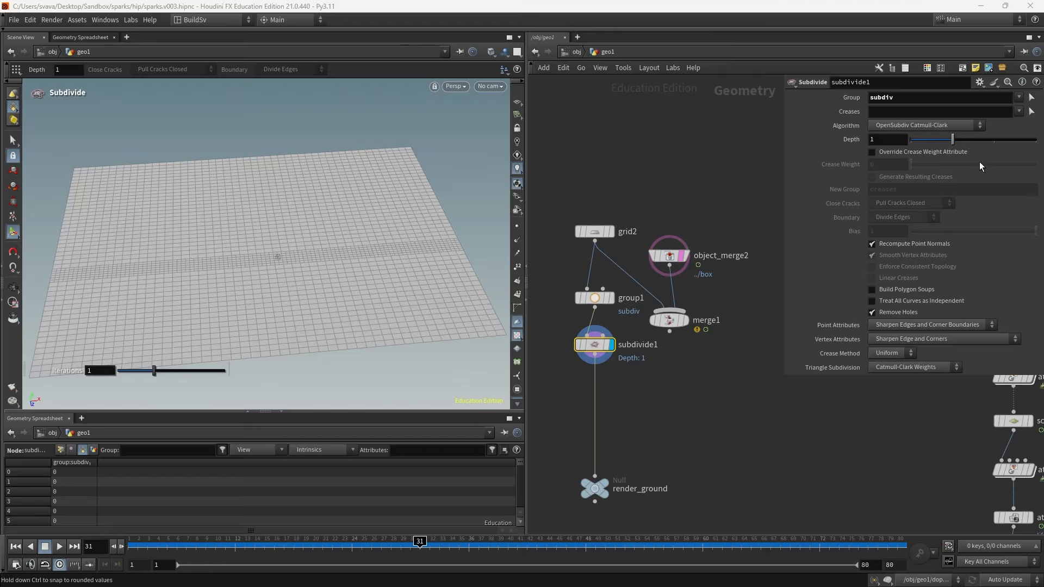
{"action": "left_click_drag", "start_coordinate": [991, 141], "coordinate": [1034, 143]}
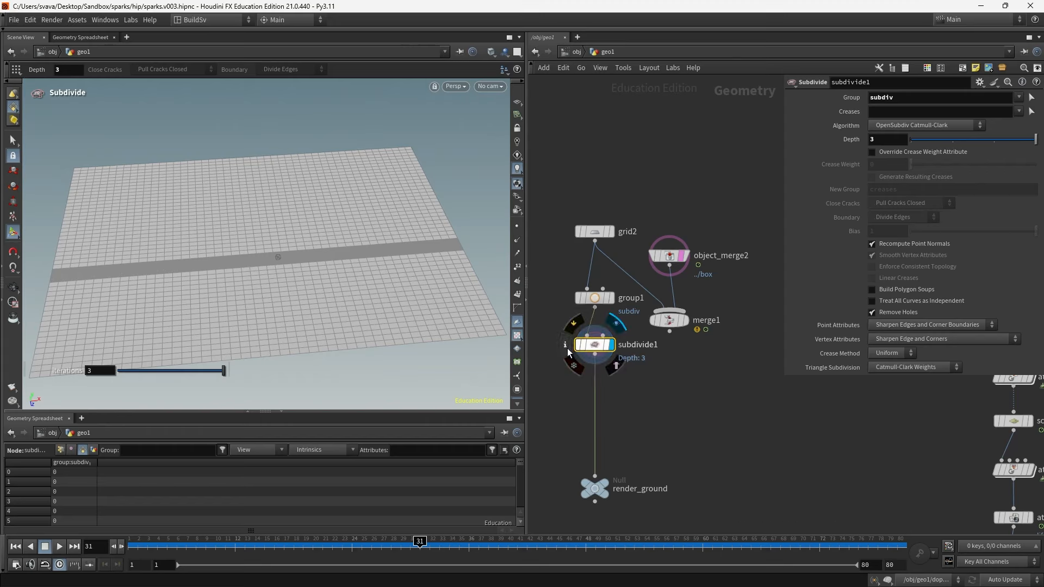
{"action": "left_click", "coordinate": [565, 345]}
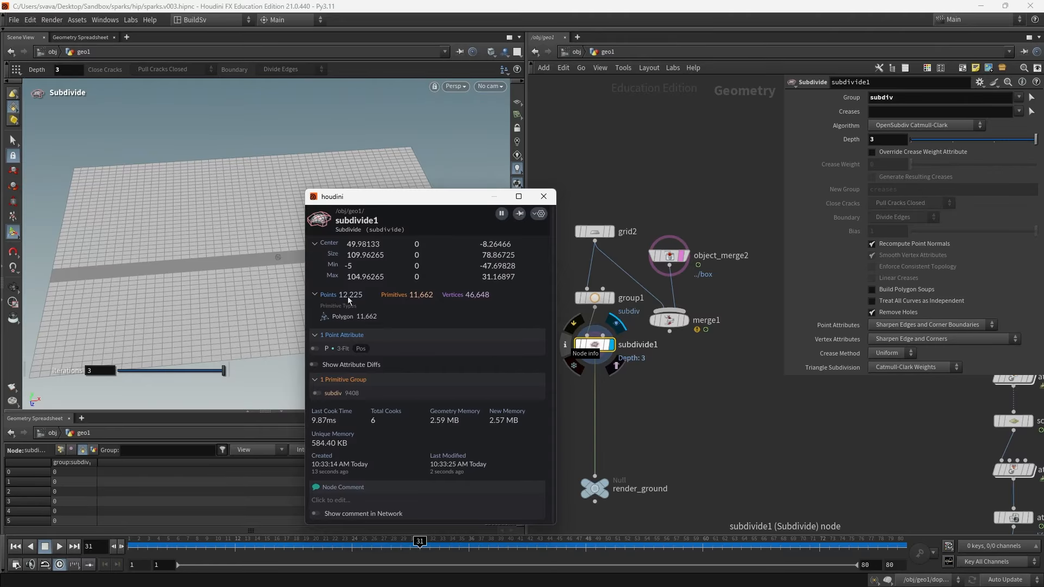
{"action": "left_click", "coordinate": [543, 197]}
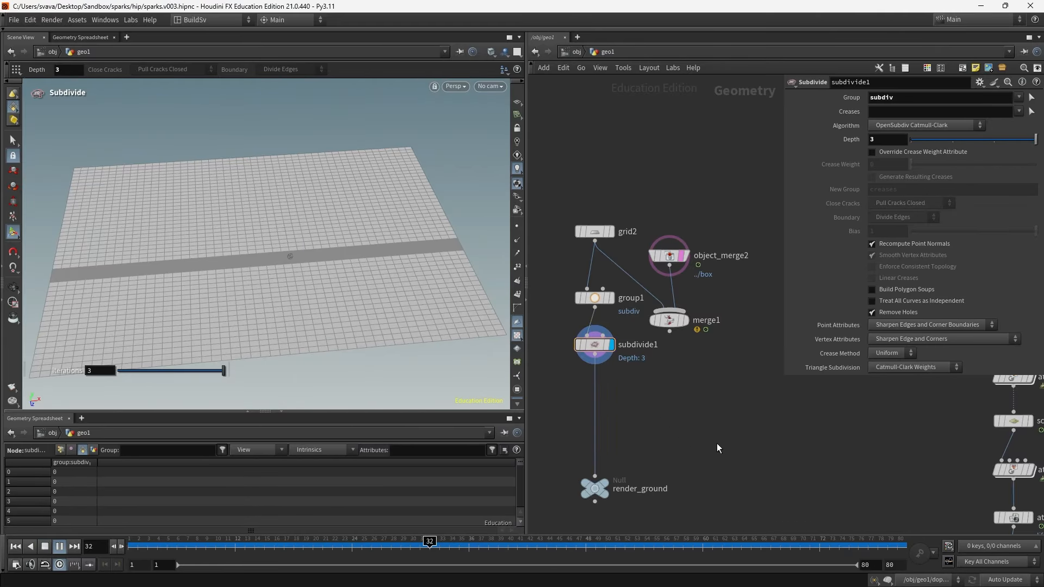
- Inspect the subdivided strip and the group's bounding box across the grid in the viewport
{"action": "middle_click_drag", "start_coordinate": [717, 443], "coordinate": [723, 350]}
{"action": "left_click_drag", "start_coordinate": [602, 396], "coordinate": [603, 486]}
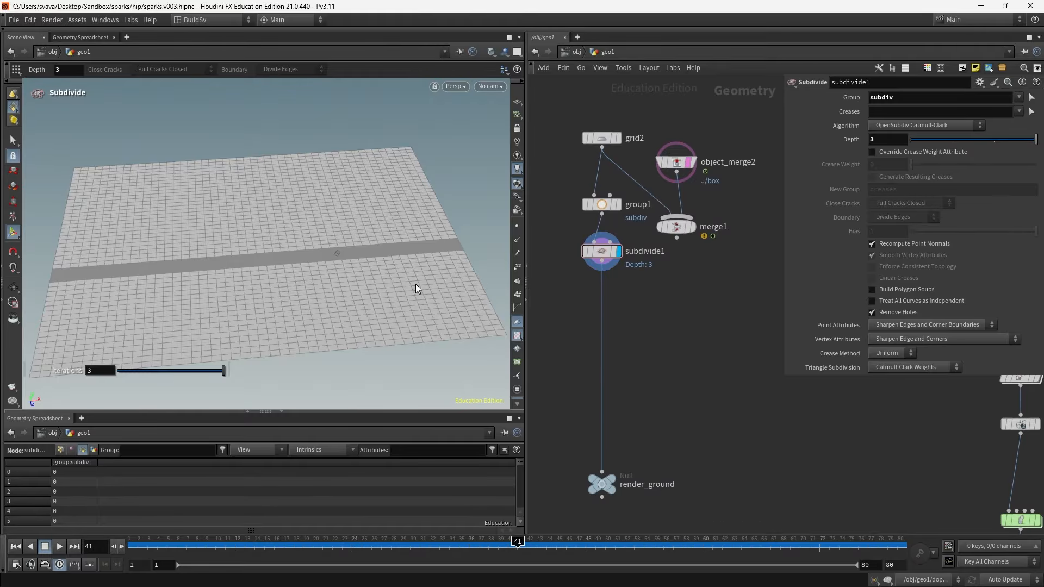
{"action": "key", "text": "Escape"}
{"action": "mouse_move", "coordinate": [418, 289]}
{"action": "left_mouse_down"}
{"action": "mouse_move", "coordinate": [396, 294]}
{"action": "mouse_move", "coordinate": [205, 251]}
{"action": "mouse_move", "coordinate": [273, 216]}
{"action": "mouse_move", "coordinate": [302, 273]}
{"action": "left_mouse_up"}
{"action": "left_click_drag", "start_coordinate": [564, 181], "coordinate": [608, 221]}
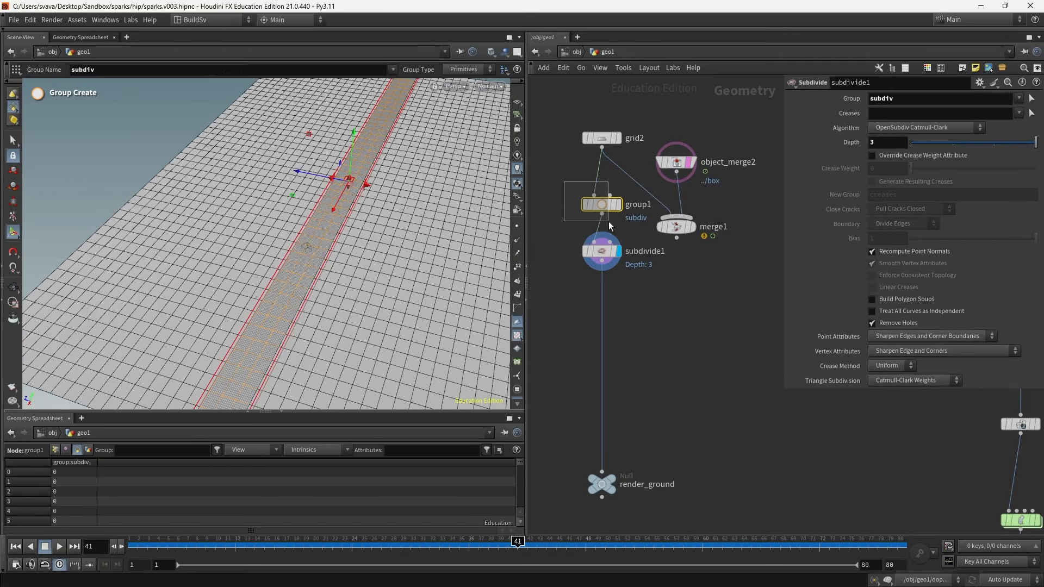
{"action": "left_click_drag", "start_coordinate": [365, 186], "coordinate": [357, 183]}
{"action": "left_click_drag", "start_coordinate": [302, 240], "coordinate": [352, 246], "text": "alt"}
{"action": "left_click_drag", "start_coordinate": [521, 544], "coordinate": [372, 537]}
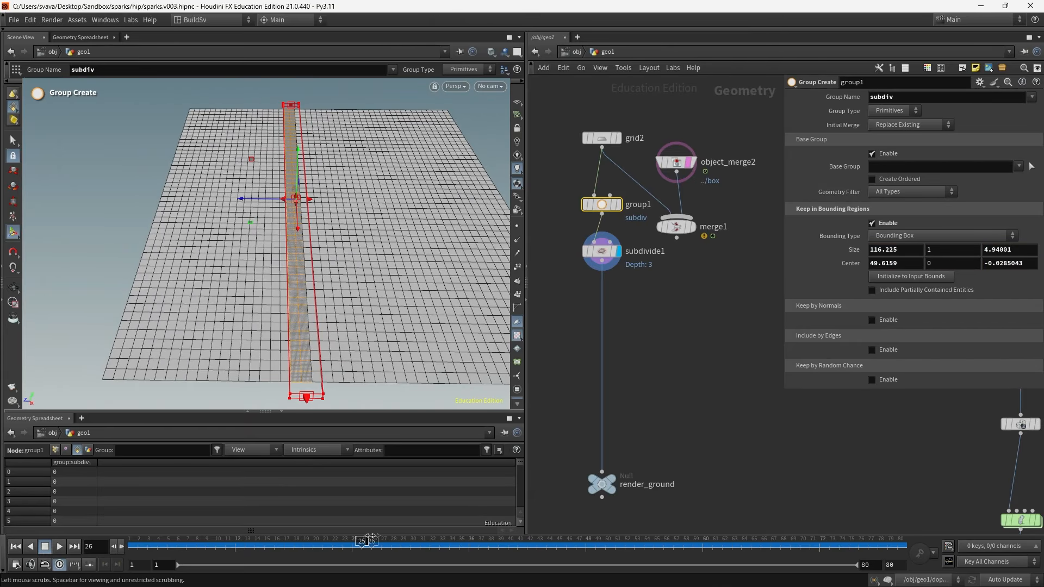
{"action": "left_click_drag", "start_coordinate": [348, 136], "coordinate": [128, 315], "text": "alt"}
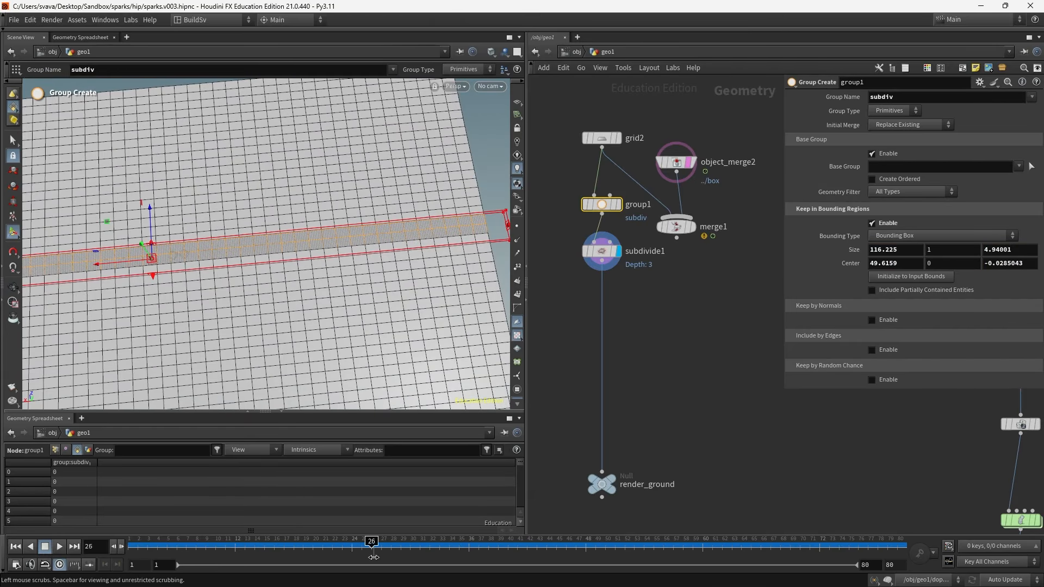
{"action": "left_click_drag", "start_coordinate": [373, 557], "coordinate": [130, 546]}
{"action": "left_click_drag", "start_coordinate": [239, 283], "coordinate": [391, 326], "text": "alt"}
{"action": "left_click_drag", "start_coordinate": [402, 234], "coordinate": [122, 245], "text": "alt"}
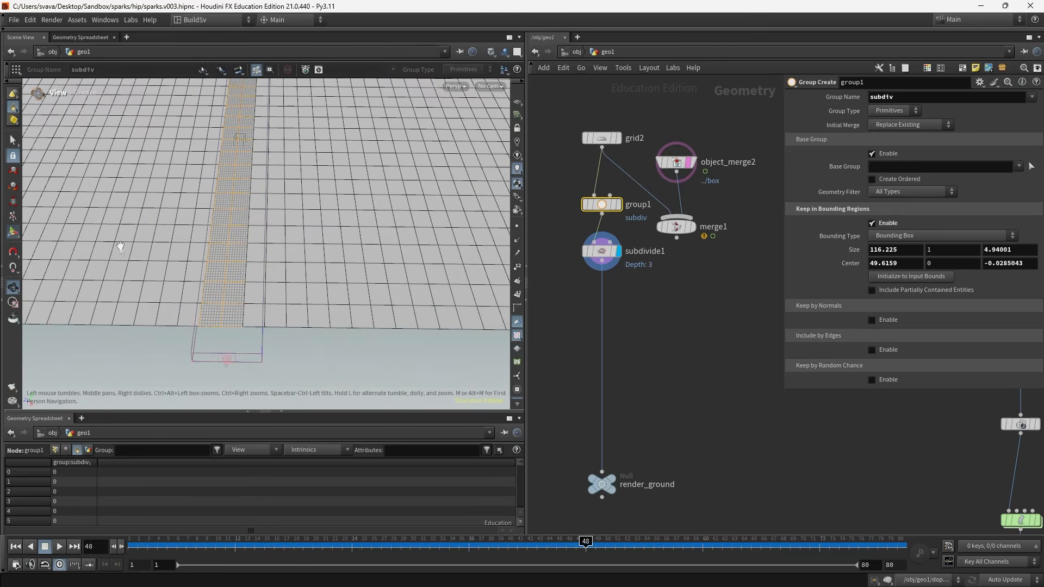
{"action": "left_click", "coordinate": [663, 288]}
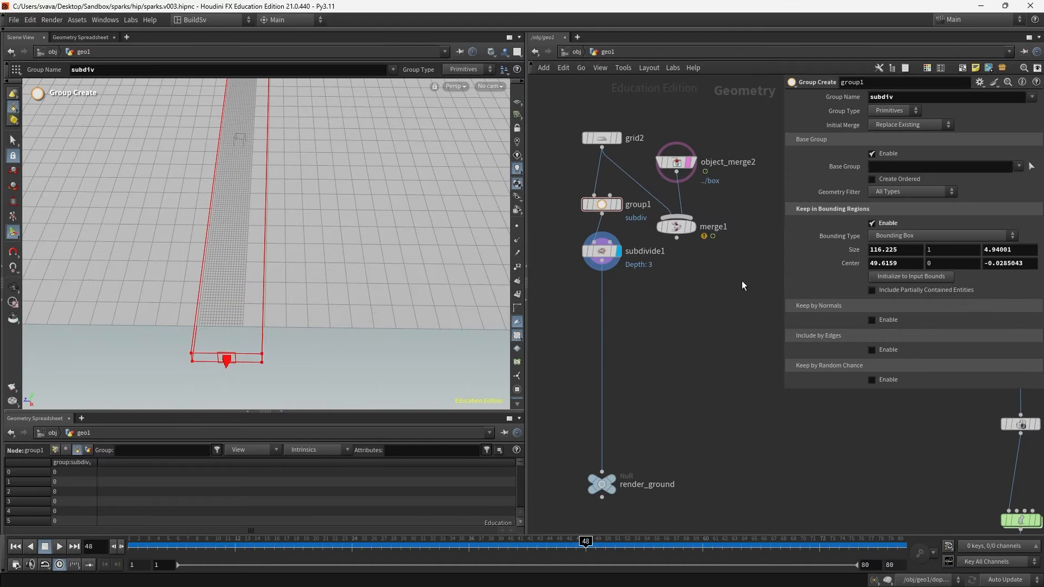
- Rewire merge1 to take subdivide1 instead of grid2 and display merge1
{"action": "left_click_drag", "start_coordinate": [676, 226], "coordinate": [686, 274]}
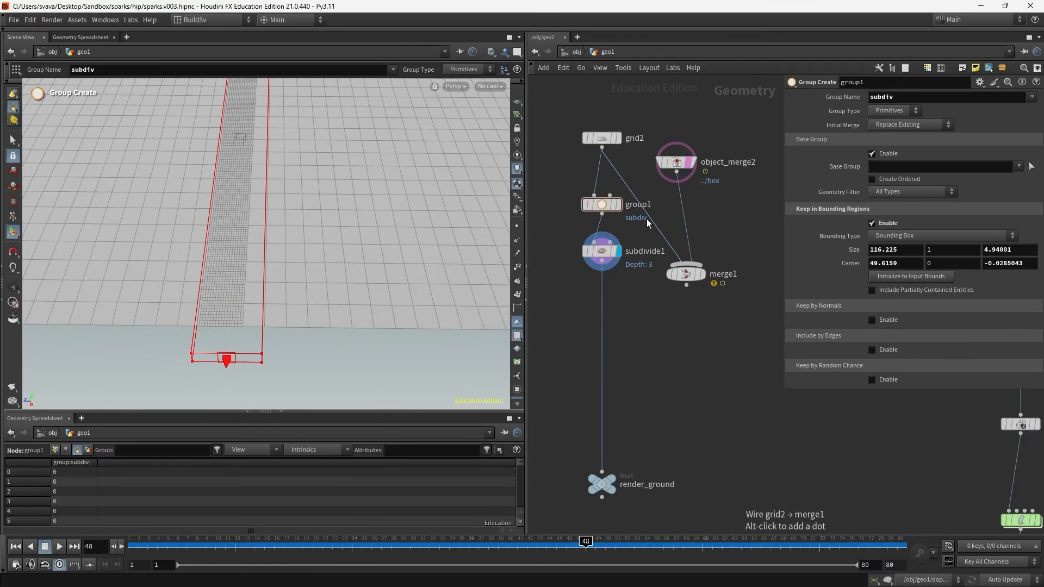
{"action": "left_click_drag", "start_coordinate": [647, 219], "coordinate": [602, 262]}
{"action": "left_click", "coordinate": [685, 280]}
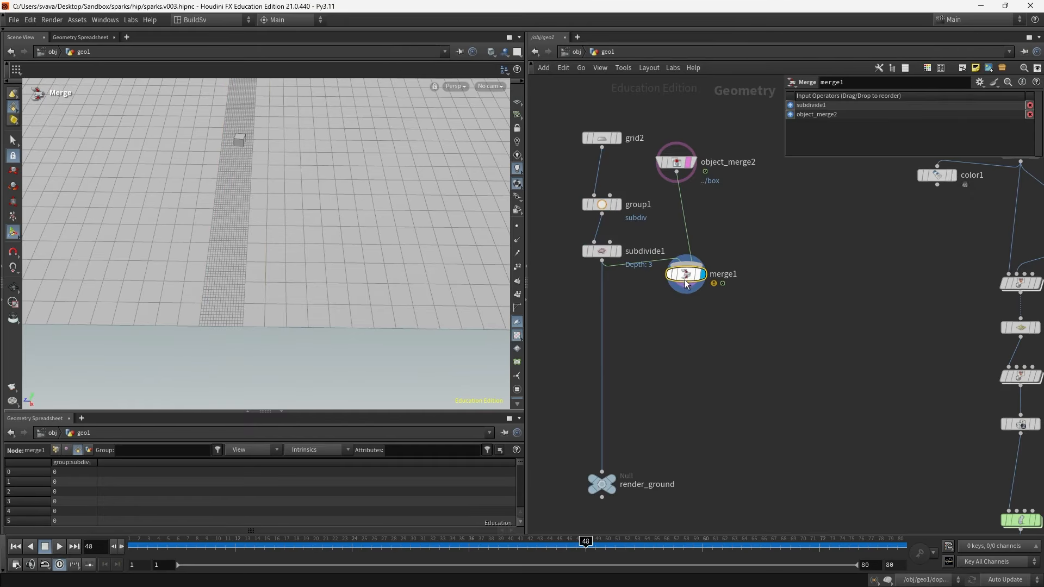
- Rearrange group1, object_merge2 and merge1 in the network
{"action": "left_click_drag", "start_coordinate": [586, 541], "coordinate": [546, 541]}
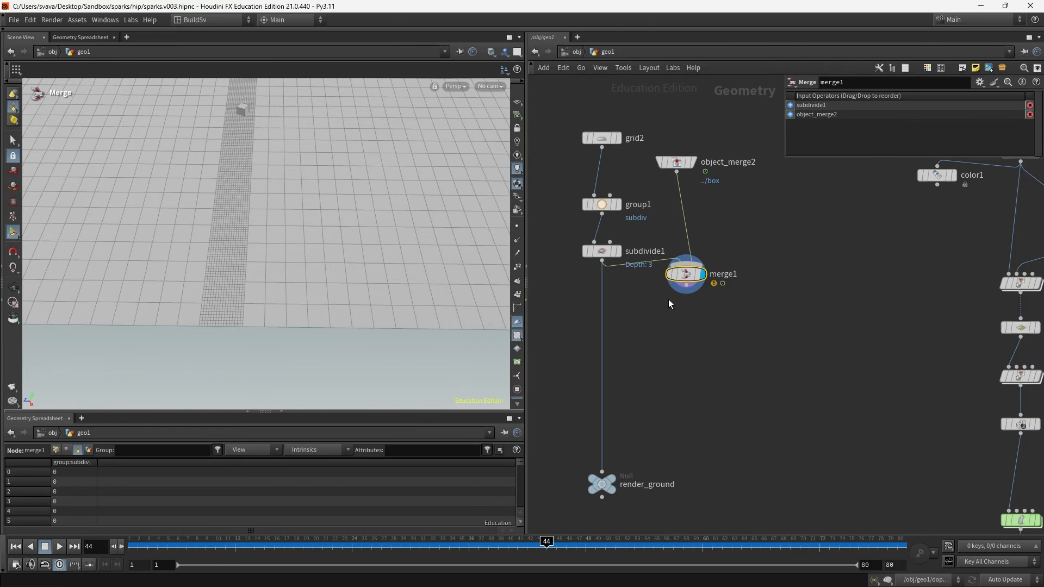
{"action": "left_click_drag", "start_coordinate": [366, 151], "coordinate": [321, 190], "text": "alt"}
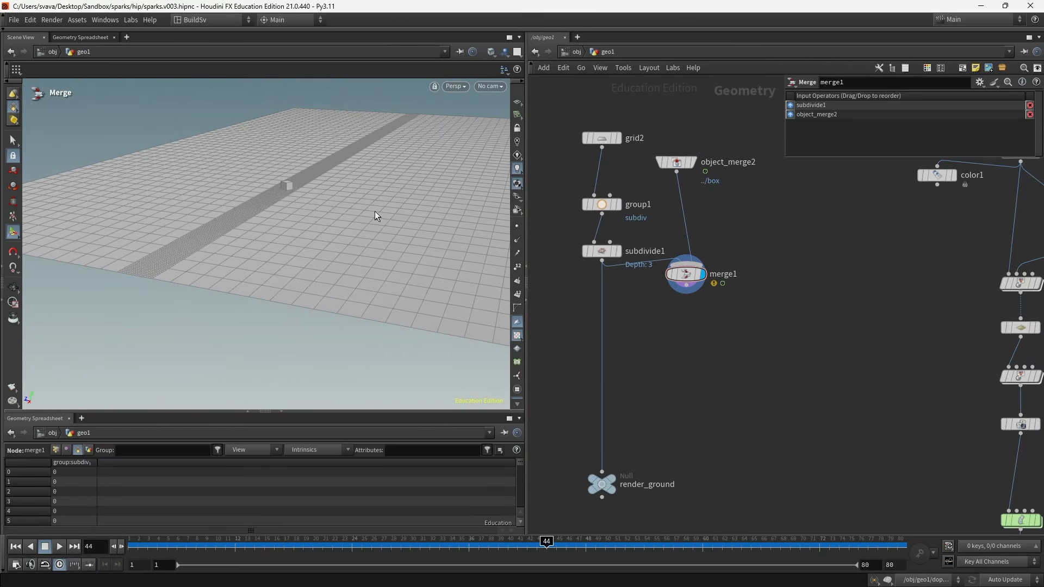
{"action": "left_click_drag", "start_coordinate": [605, 204], "coordinate": [605, 185]}
{"action": "left_click_drag", "start_coordinate": [667, 161], "coordinate": [700, 174]}
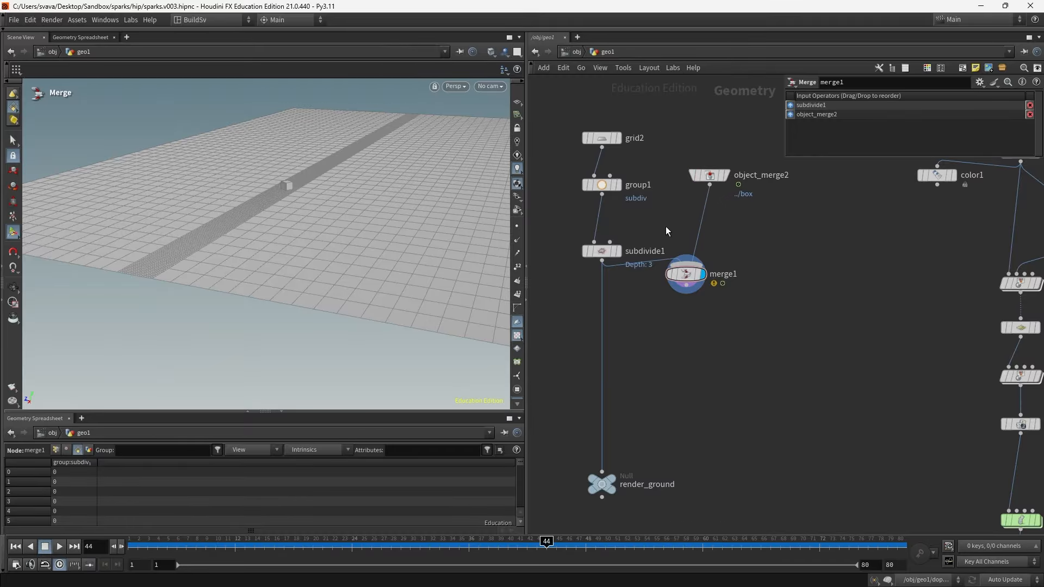
{"action": "left_click", "coordinate": [619, 252]}
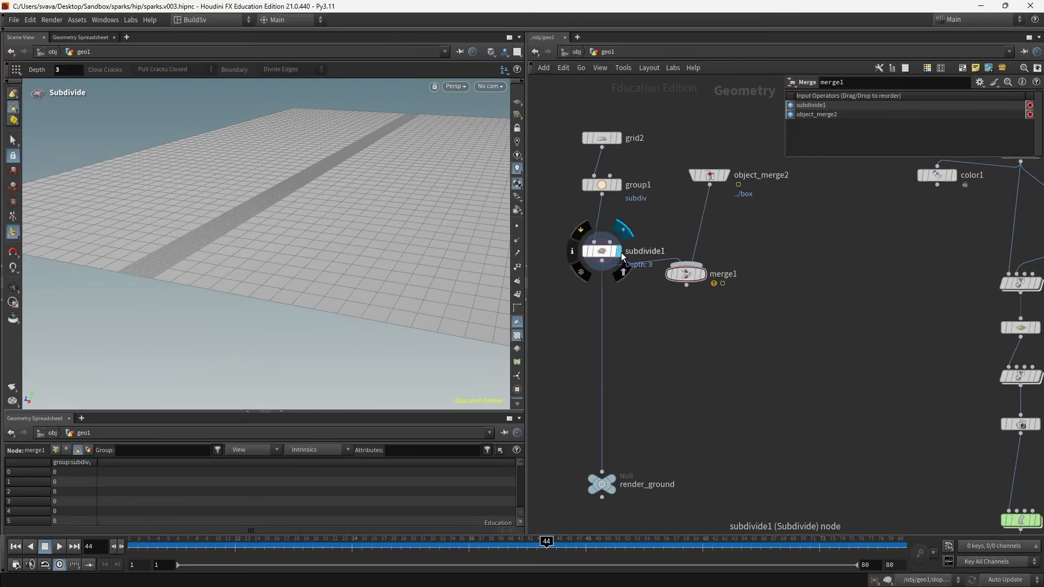
{"action": "left_click", "coordinate": [728, 173]}
{"action": "left_click_drag", "start_coordinate": [686, 273], "coordinate": [714, 331]}
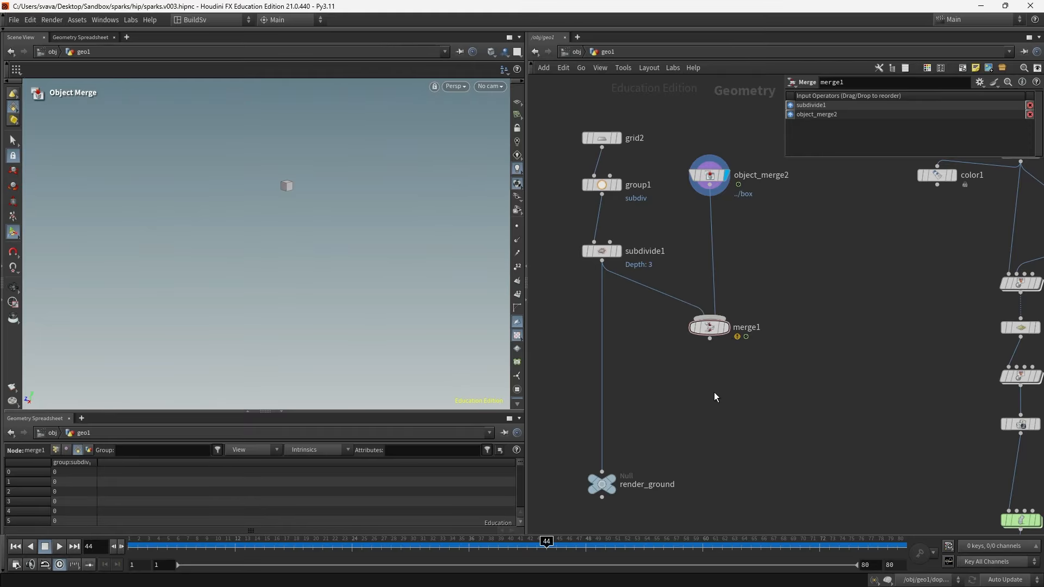
- Insert an Attribute Wrangle after subdivide1 with the VEX code f@subd = 0; and view point attributes
{"action": "key", "text": "Tab"}
{"action": "type", "text": "attwran"}
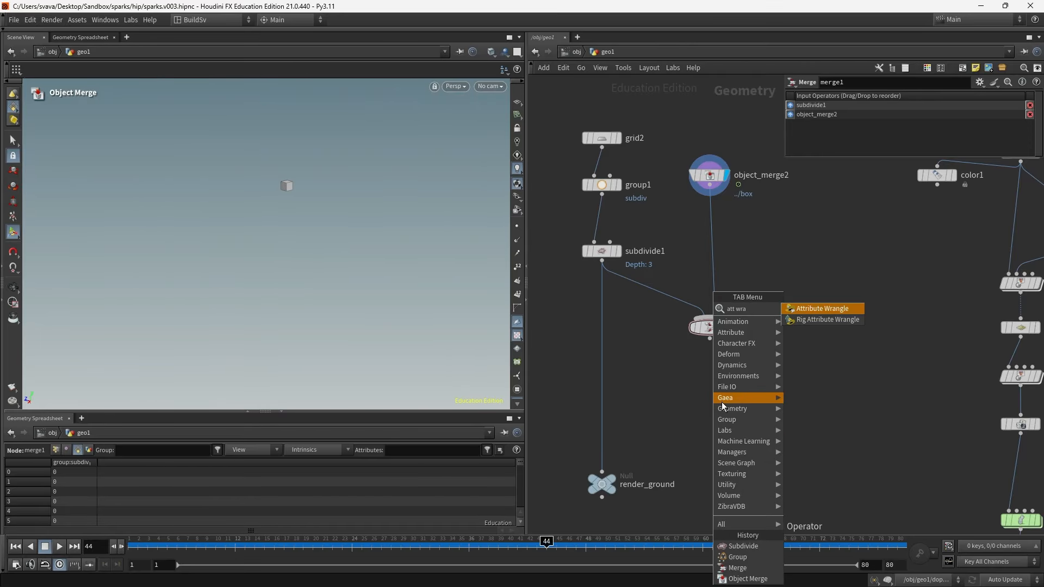
{"action": "key", "text": "Return"}
{"action": "left_click", "coordinate": [601, 299]}
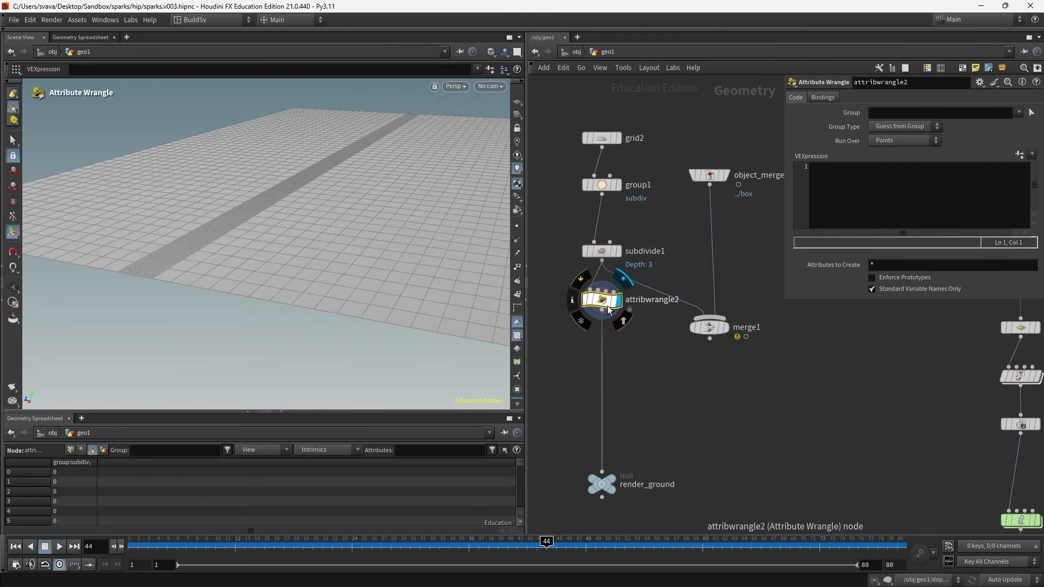
{"action": "type", "text": "f"}
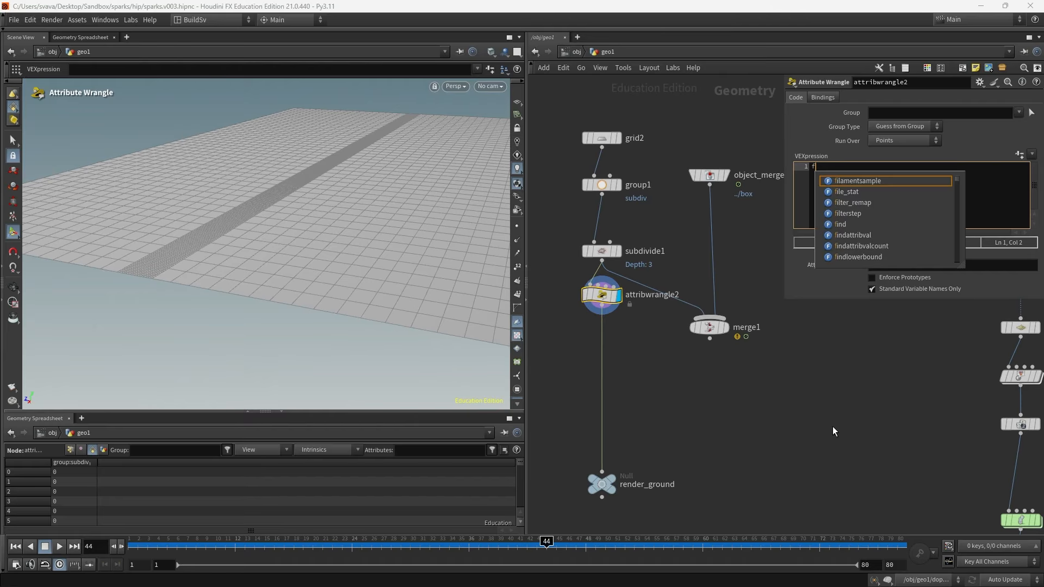
{"action": "type", "text": "@subd ="}
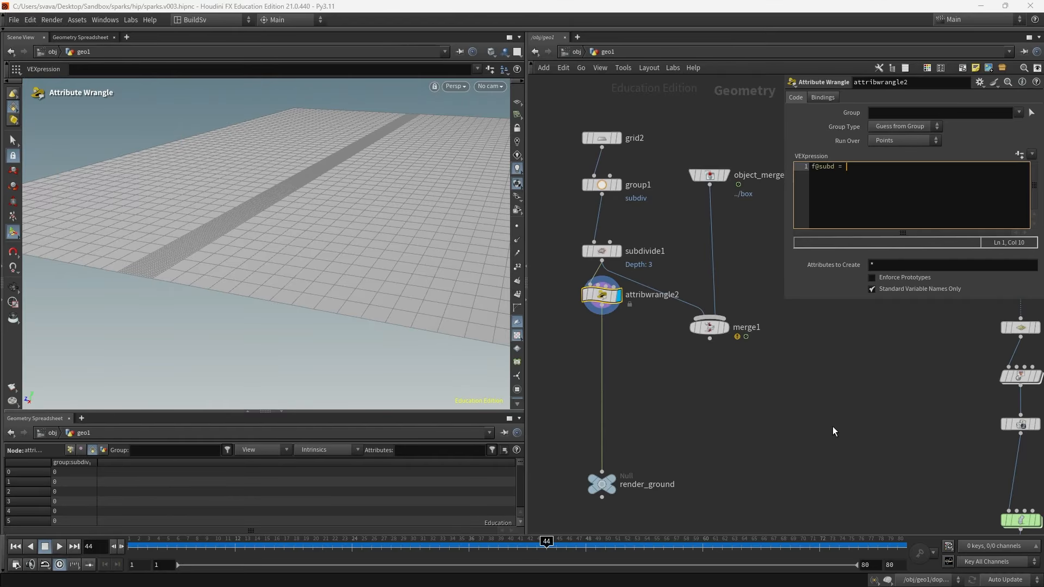
{"action": "type", "text": " 0;"}
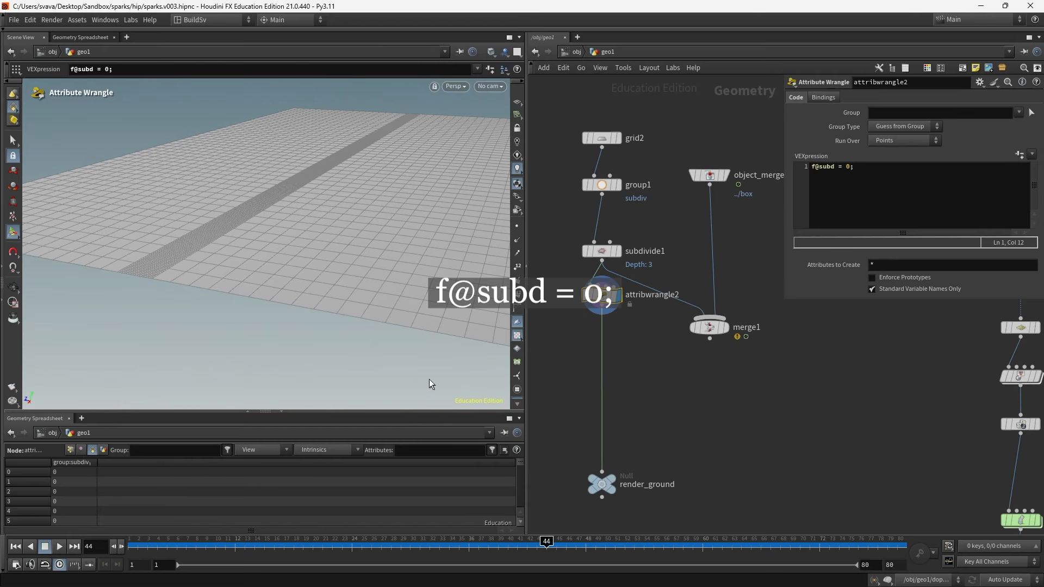
{"action": "left_click", "coordinate": [70, 450]}
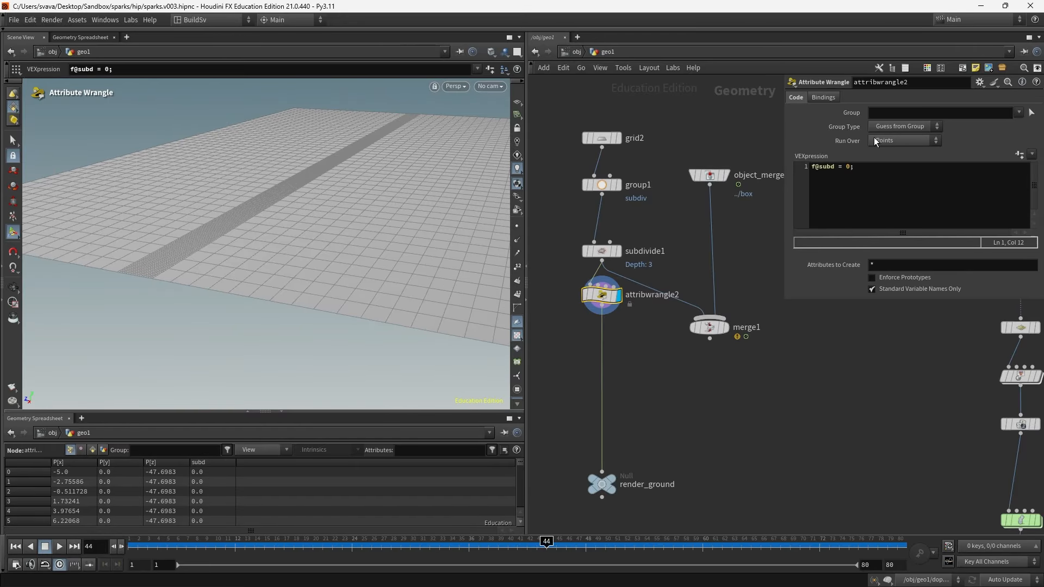
- Insert another Attribute Wrangle on the wire between object_merge2 and merge1
{"action": "left_click_drag", "start_coordinate": [705, 326], "coordinate": [700, 354]}
{"action": "middle_click_drag", "start_coordinate": [747, 318], "coordinate": [714, 332]}
{"action": "key", "text": "Tab"}
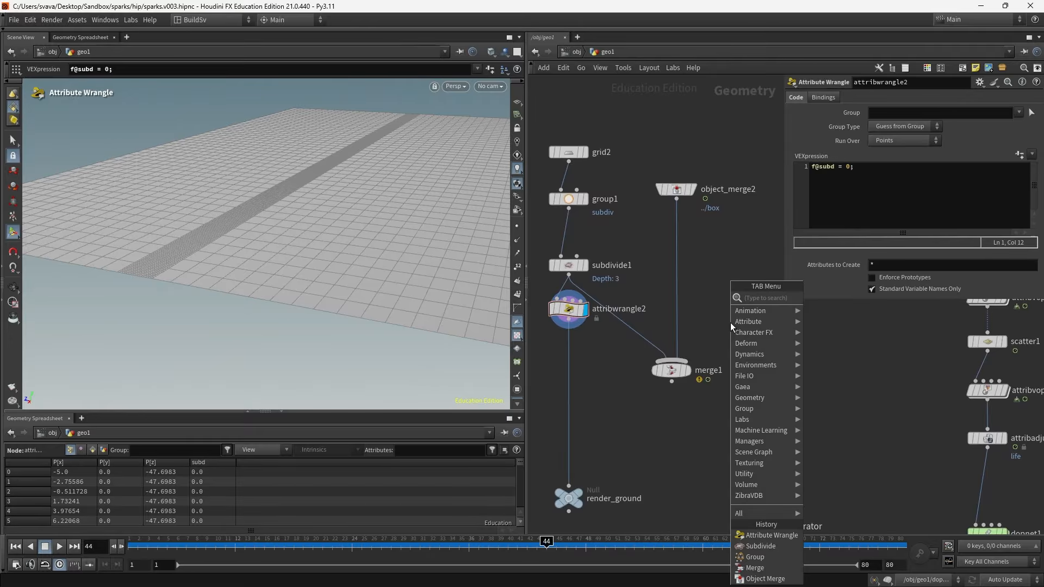
{"action": "type", "text": "att wran"}
{"action": "key", "text": "Return"}
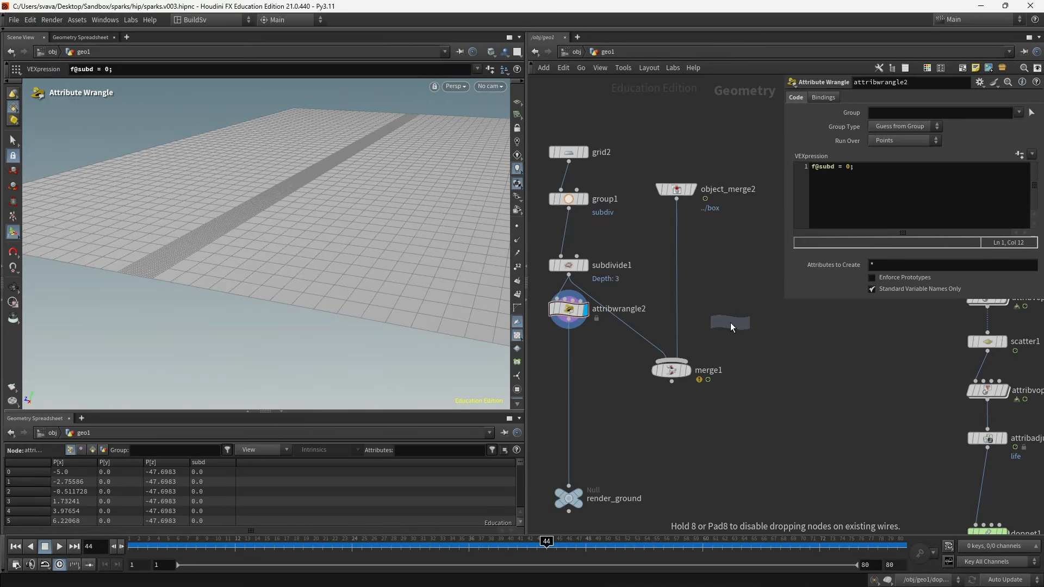
{"action": "left_click", "coordinate": [676, 261]}
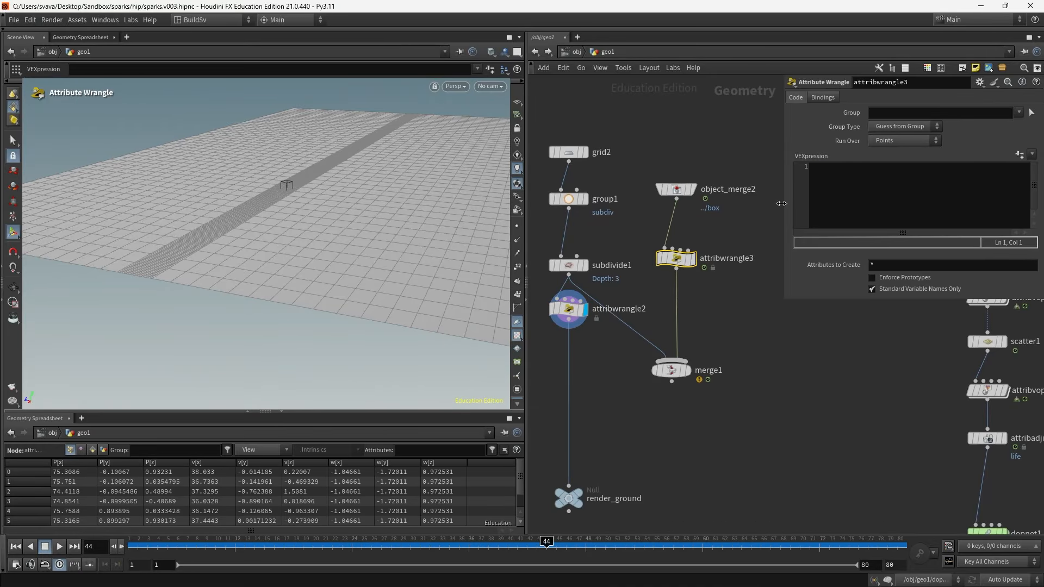
- Set the new wrangle's VEX code to f@subd = 1; and reposition it
{"action": "left_click", "coordinate": [820, 169]}
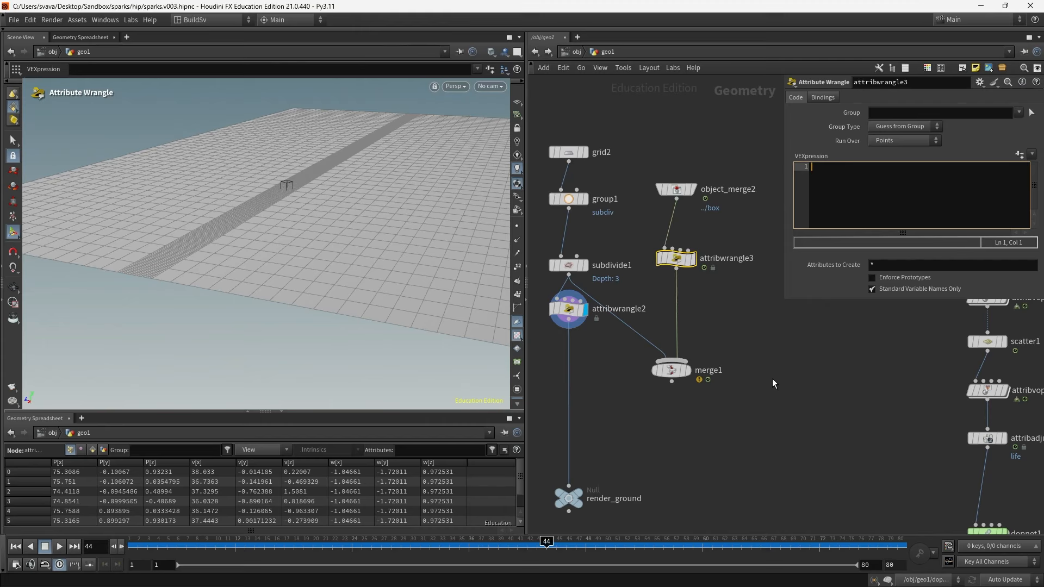
{"action": "type", "text": "f@subd = 1;"}
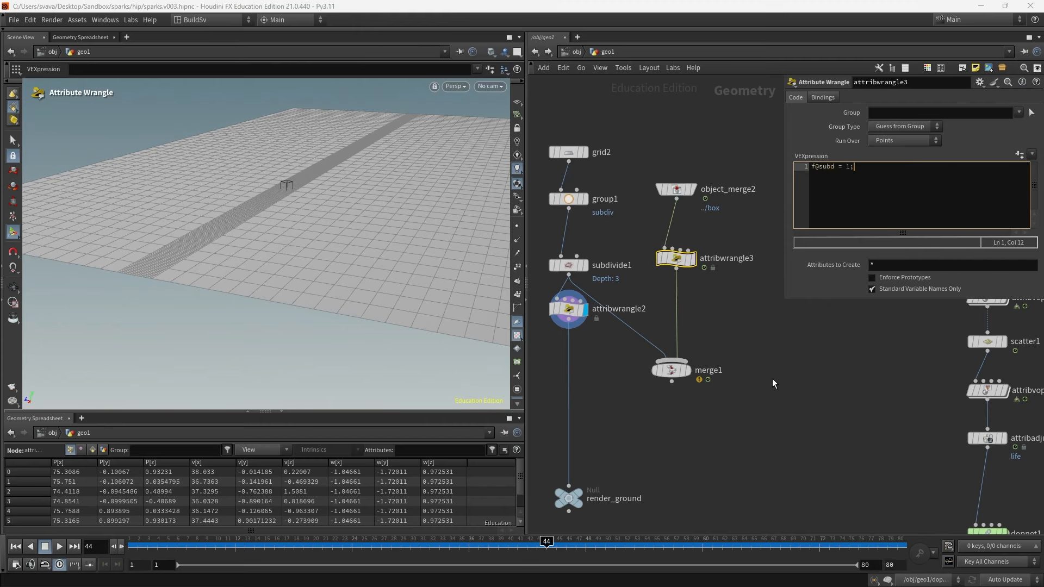
{"action": "left_click", "coordinate": [786, 344]}
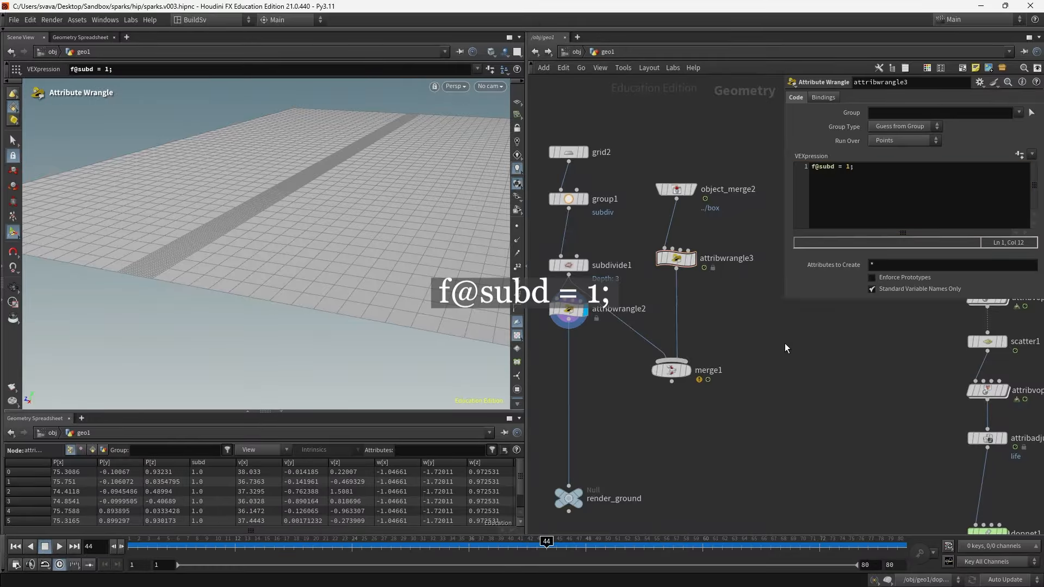
{"action": "left_click_drag", "start_coordinate": [683, 263], "coordinate": [684, 295]}
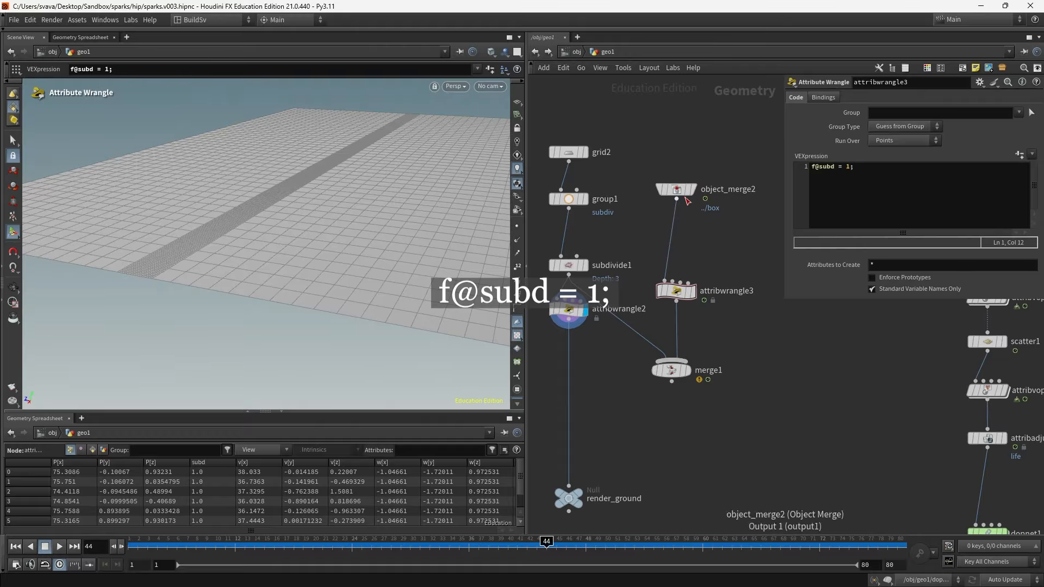
{"action": "left_click", "coordinate": [694, 188]}
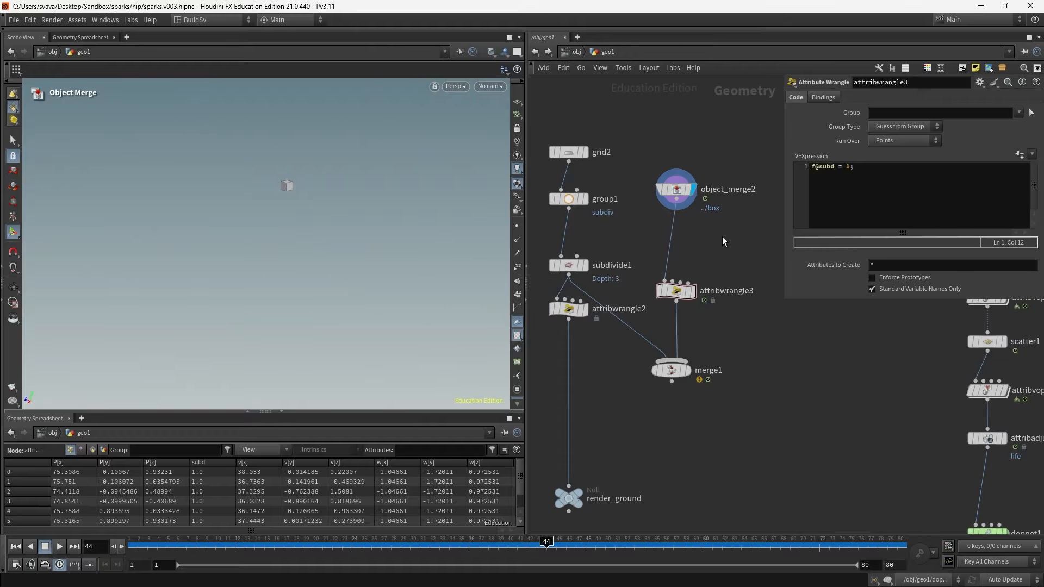
- Insert a Remesh node between object_merge2 and attribwrangle3 and set its Target Size to 0.1
{"action": "key", "text": "Tab"}
{"action": "type", "text": "remesh"}
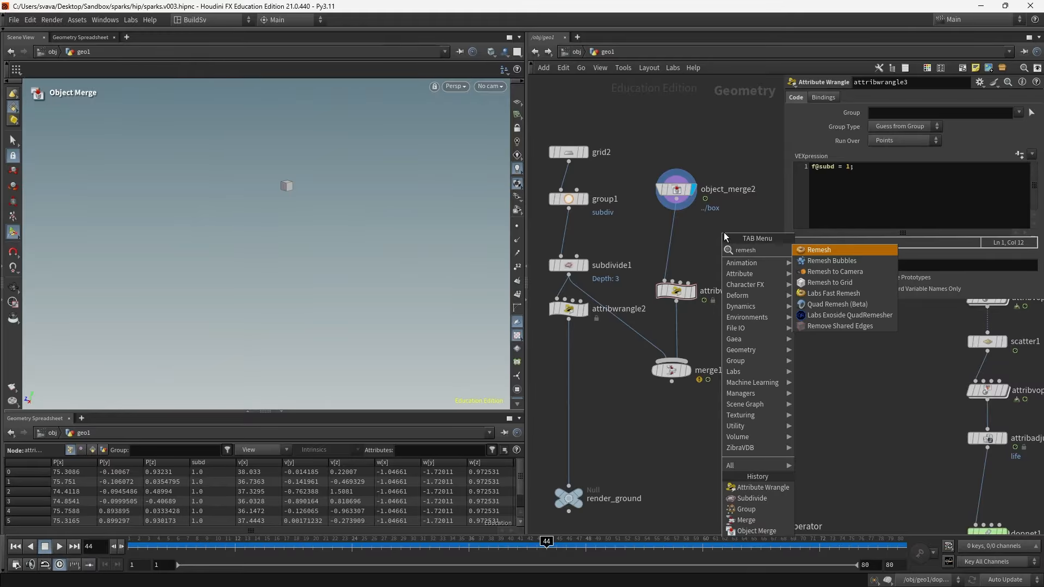
{"action": "key", "text": "Return"}
{"action": "left_click", "coordinate": [680, 239]}
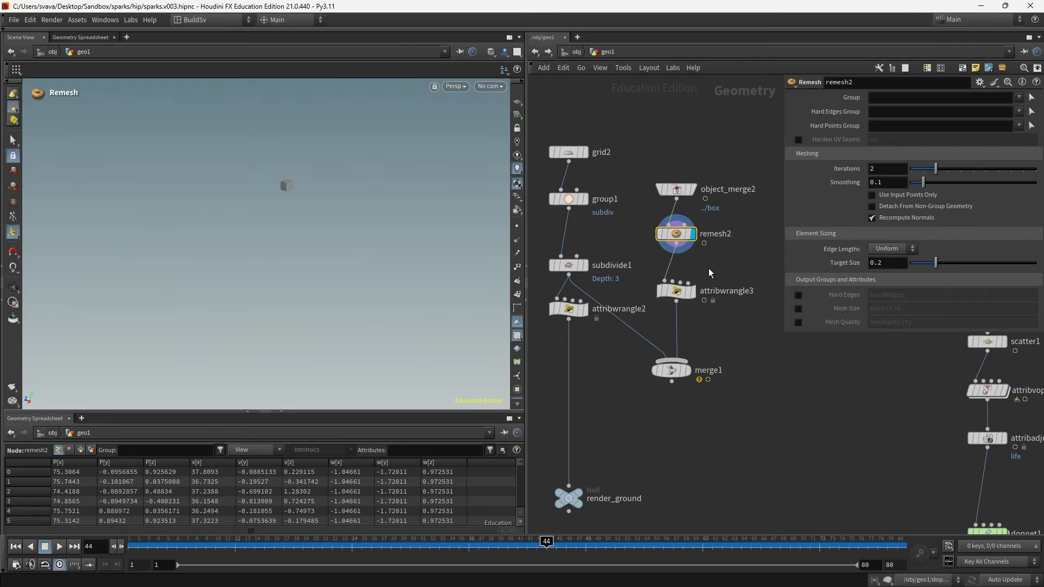
{"action": "key", "text": "Escape"}
{"action": "key", "text": "g"}
{"action": "key", "text": "Return"}
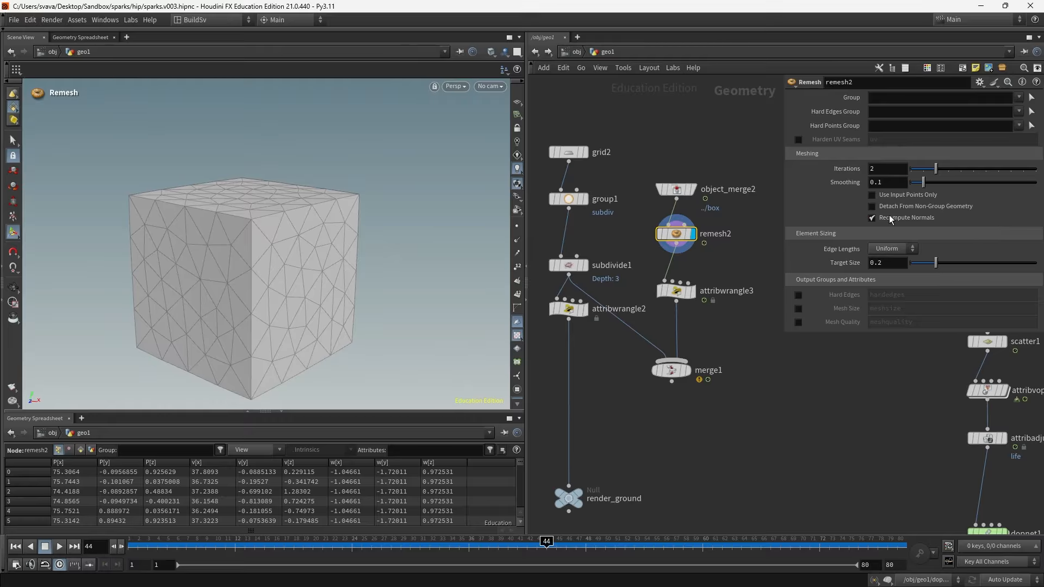
{"action": "key", "text": "BackSpace"}
{"action": "type", "text": "1"}
{"action": "key", "text": "Return"}
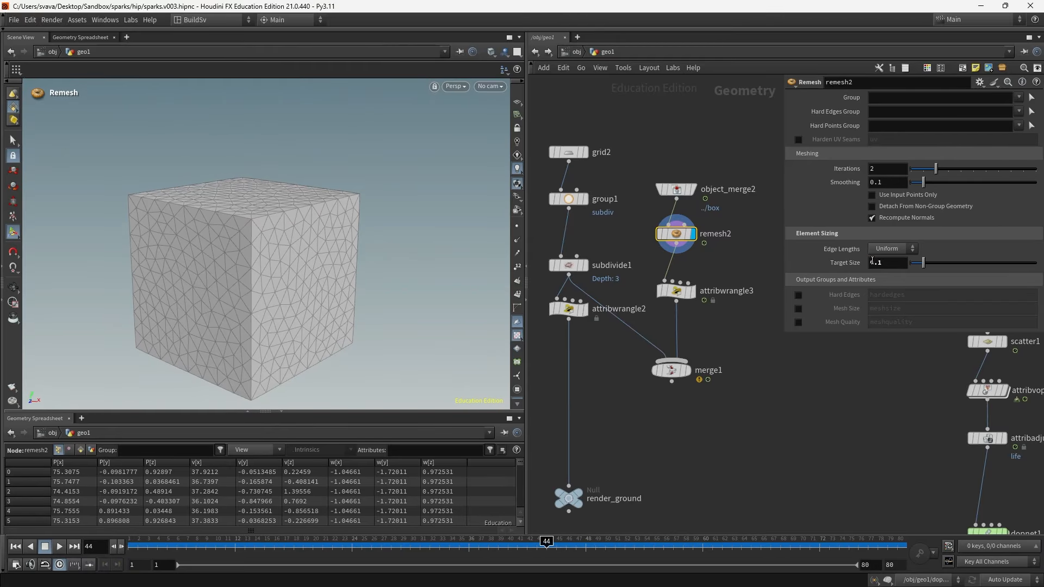
- Rearrange remesh2, attribwrangle3 and merge1 in the network and check both wrangles' outputs
{"action": "left_click_drag", "start_coordinate": [537, 242], "coordinate": [571, 283]}
{"action": "left_click_drag", "start_coordinate": [671, 292], "coordinate": [671, 278]}
{"action": "left_click_drag", "start_coordinate": [678, 373], "coordinate": [709, 393]}
{"action": "left_click", "coordinate": [752, 429]}
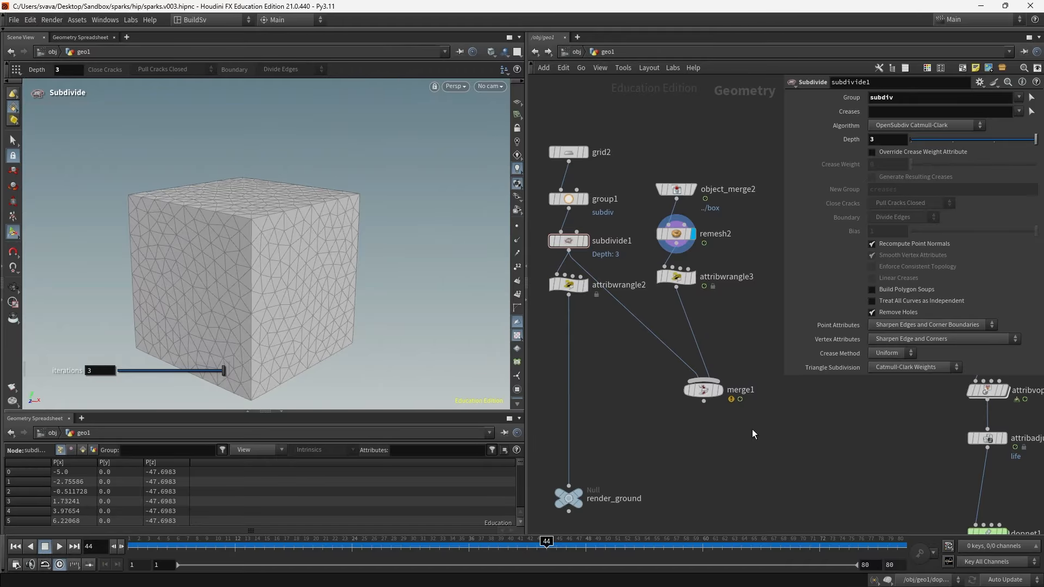
{"action": "right_click_drag", "start_coordinate": [328, 261], "coordinate": [194, 303], "text": "alt"}
{"action": "left_click_drag", "start_coordinate": [194, 304], "coordinate": [268, 299], "text": "alt"}
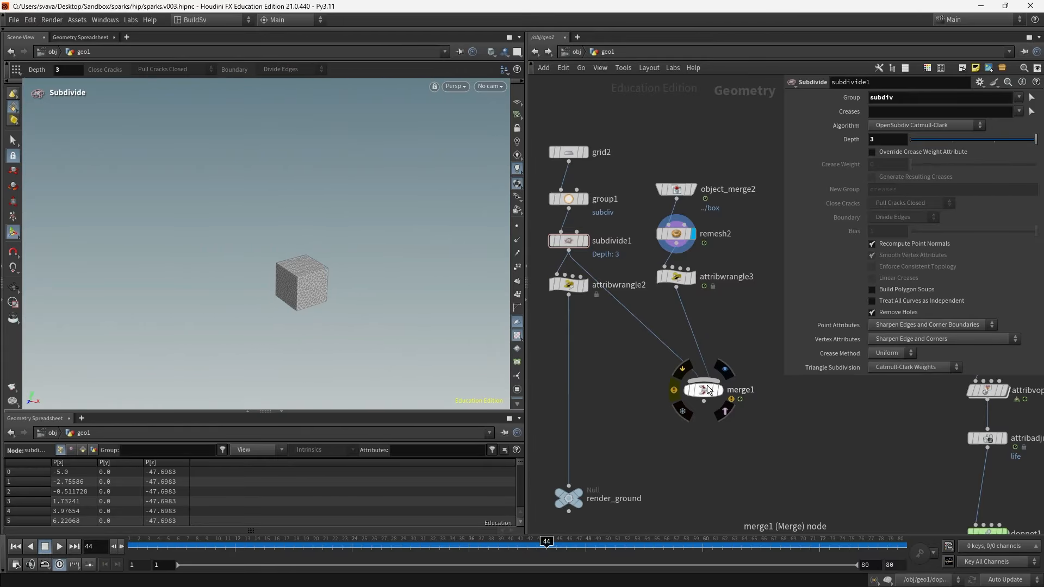
{"action": "left_click_drag", "start_coordinate": [702, 389], "coordinate": [738, 401]}
{"action": "left_click", "coordinate": [568, 285]}
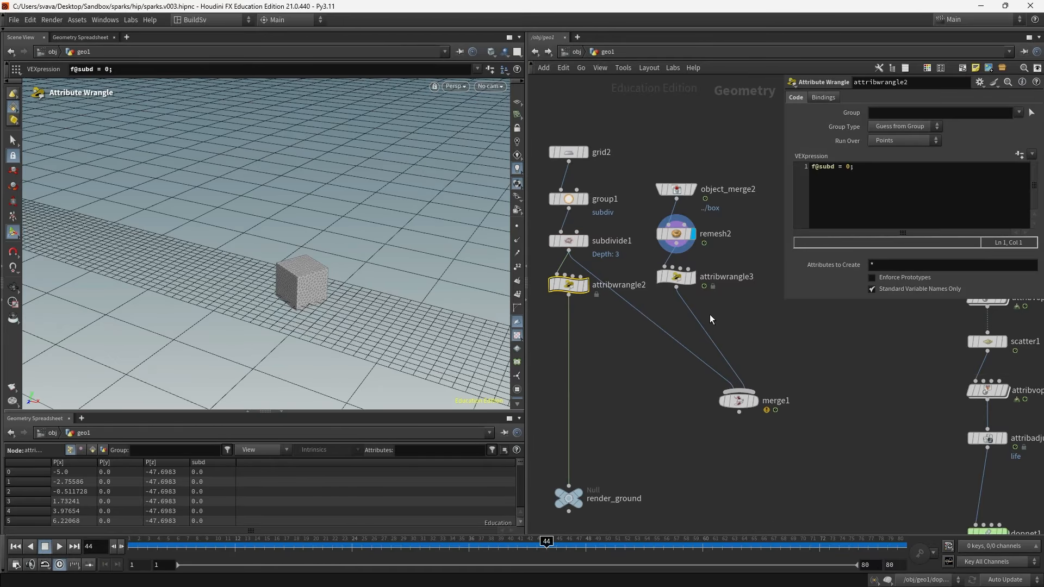
{"action": "left_click", "coordinate": [674, 277]}
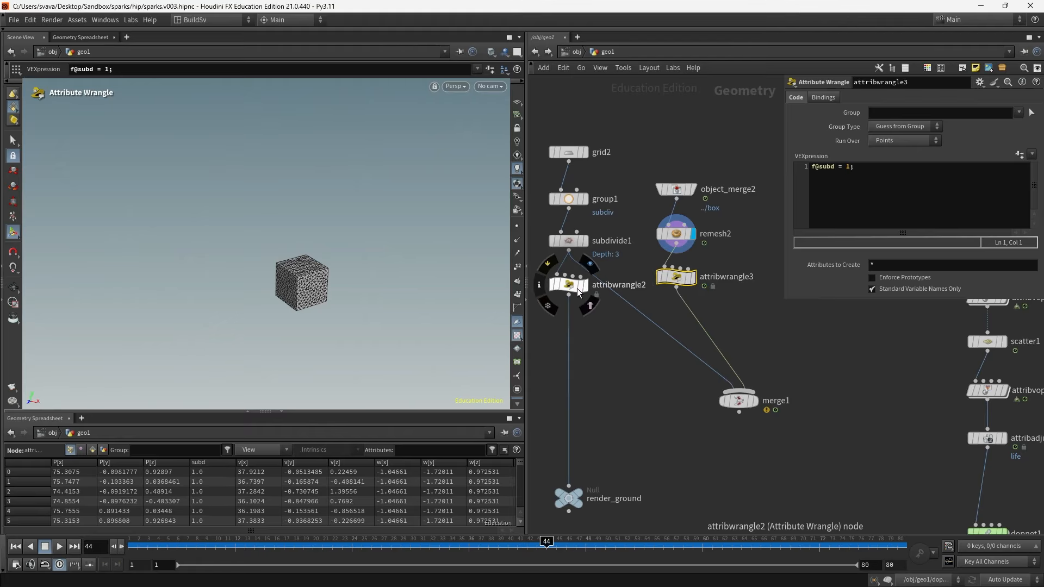
{"action": "left_click", "coordinate": [603, 356]}
- Insert an Attribute Transfer node on the wire below attribwrangle2
{"action": "key", "text": "Tab"}
{"action": "type", "text": "attra"}
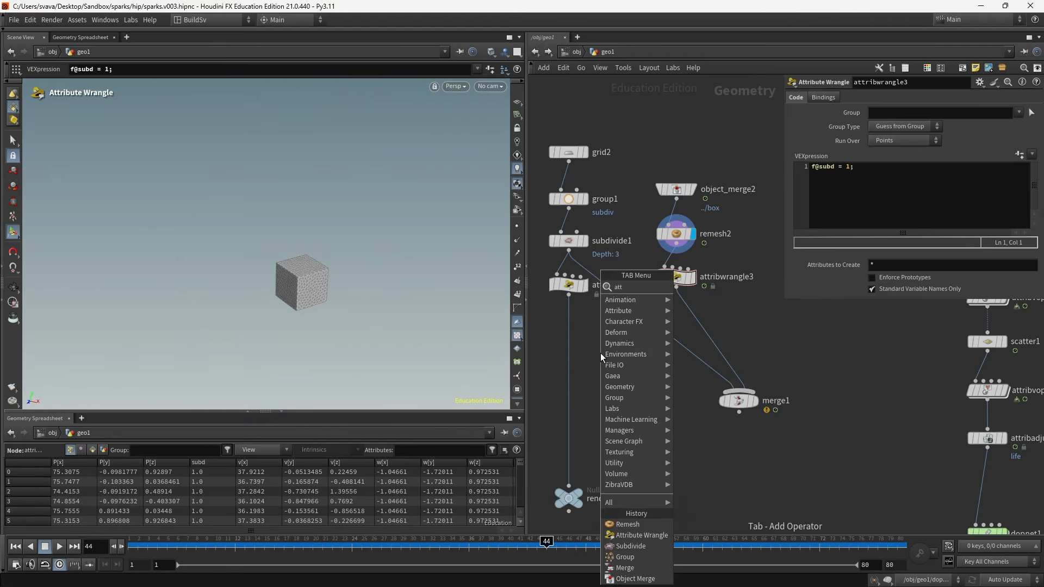
{"action": "key", "text": "Return"}
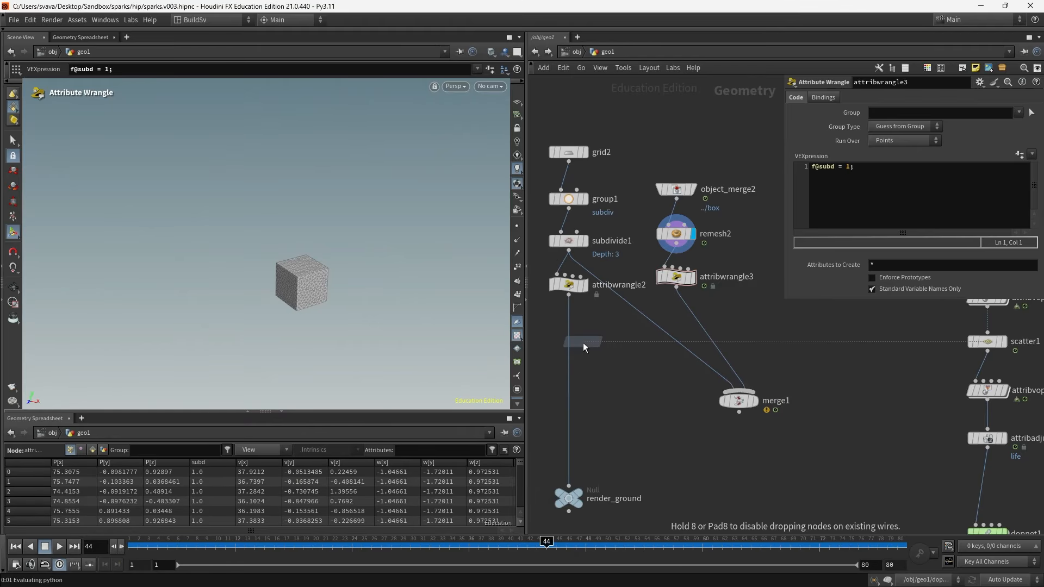
{"action": "left_click", "coordinate": [580, 343]}
{"action": "left_click", "coordinate": [585, 285]}
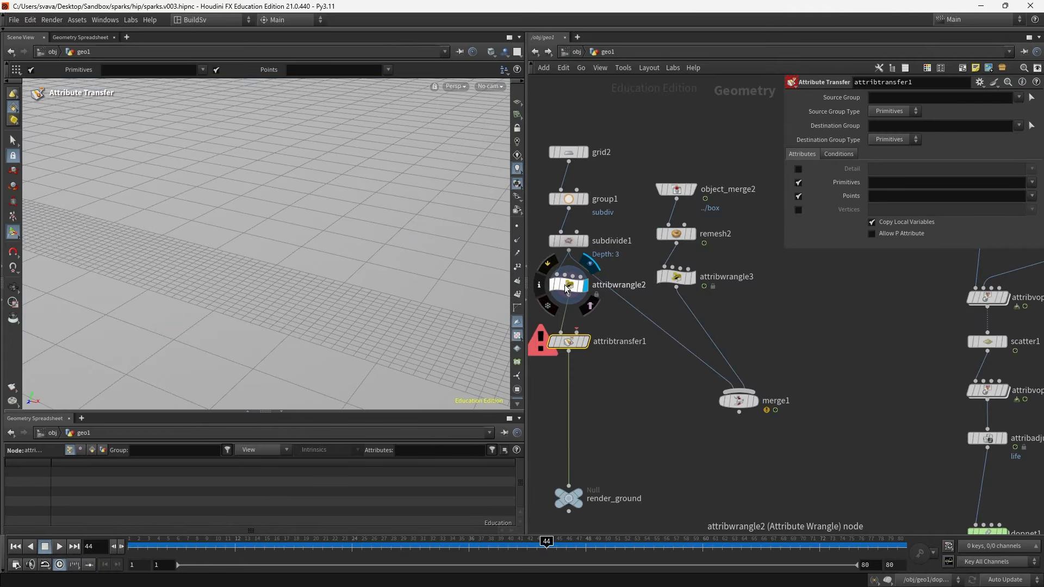
{"action": "left_click", "coordinate": [564, 284]}
{"action": "left_click_drag", "start_coordinate": [566, 343], "coordinate": [565, 339]}
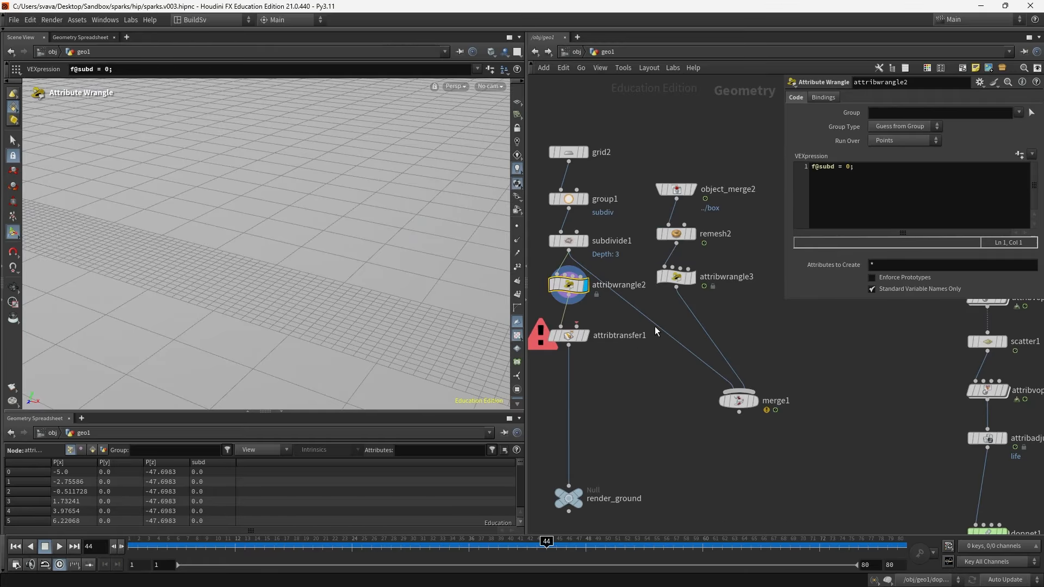
- Wire attribwrangle3's output into the second input of attribtransfer1
{"action": "left_click", "coordinate": [691, 278]}
{"action": "left_click", "coordinate": [672, 278]}
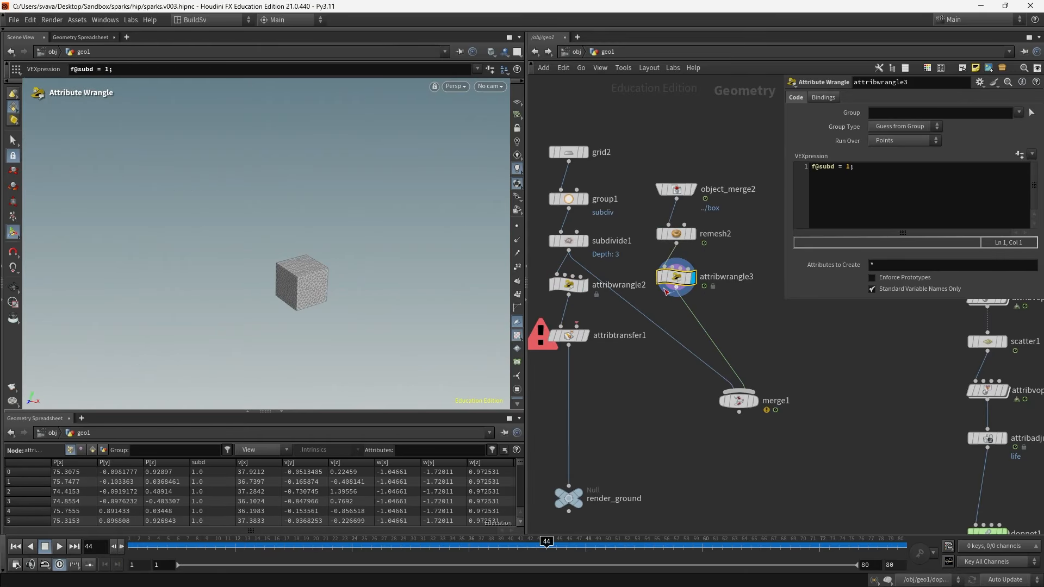
{"action": "left_click", "coordinate": [596, 321]}
{"action": "left_click", "coordinate": [586, 336]}
{"action": "left_click_drag", "start_coordinate": [643, 383], "coordinate": [576, 338]}
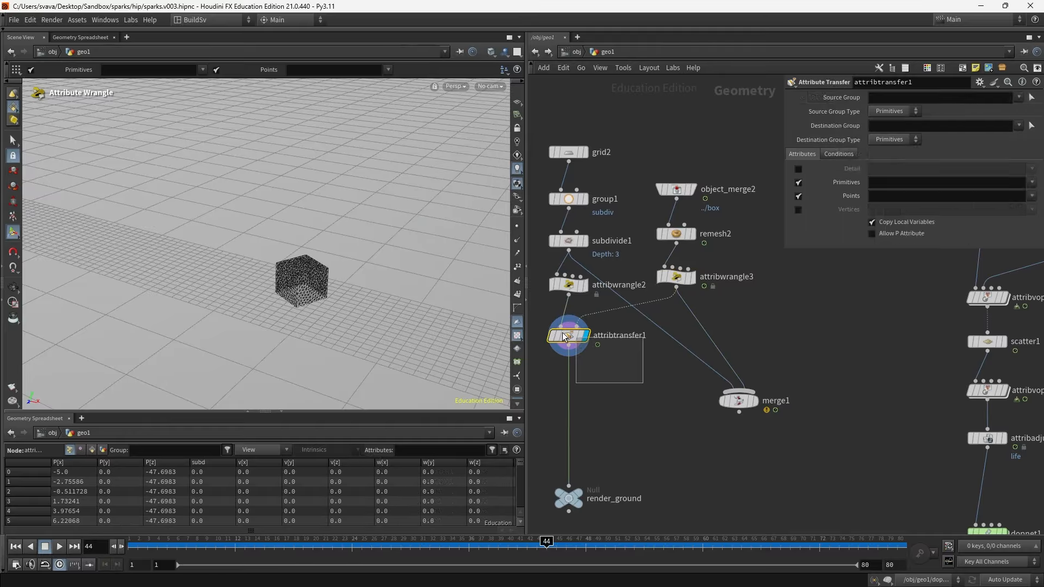
- Set the Attribute Transfer to skip primitive attributes and transfer only the point attribute subd
{"action": "mouse_move", "coordinate": [290, 300]}
{"action": "left_mouse_down", "text": "alt"}
{"action": "mouse_move", "coordinate": [280, 301]}
{"action": "mouse_move", "coordinate": [299, 291]}
{"action": "left_mouse_up", "text": "alt"}
{"action": "right_click_drag", "start_coordinate": [299, 291], "coordinate": [342, 305], "text": "alt"}
{"action": "left_click_drag", "start_coordinate": [343, 305], "coordinate": [348, 263], "text": "alt"}
{"action": "right_click_drag", "start_coordinate": [347, 263], "coordinate": [300, 291], "text": "alt"}
{"action": "left_click_drag", "start_coordinate": [300, 291], "coordinate": [293, 292], "text": "alt"}
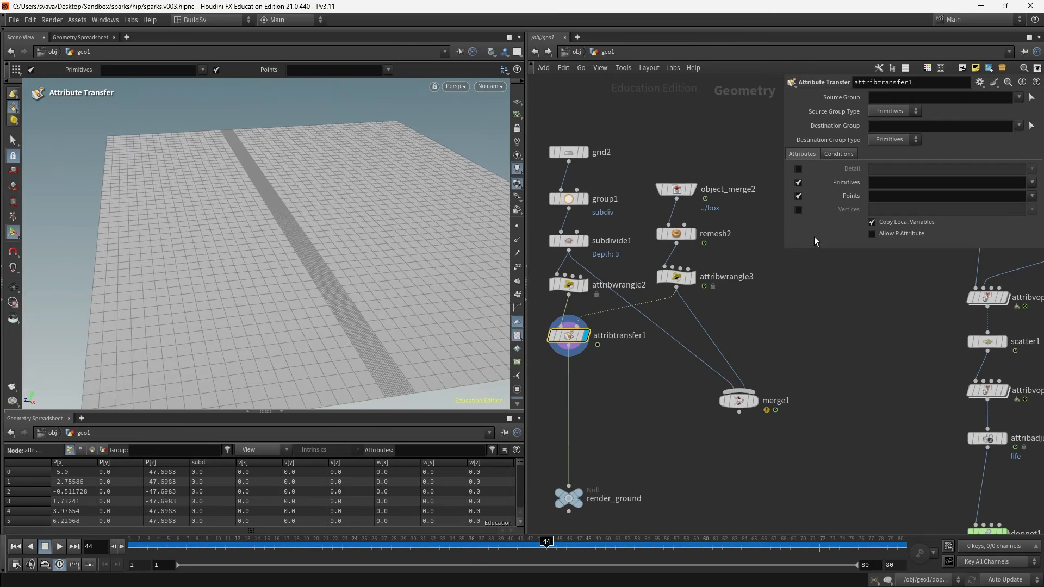
{"action": "left_click", "coordinate": [797, 182]}
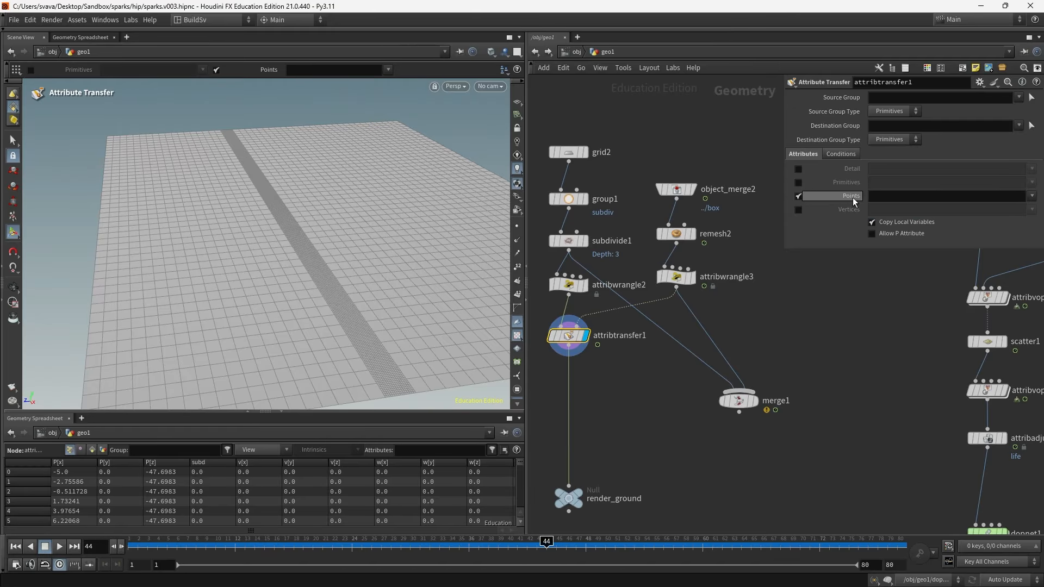
{"action": "left_click", "coordinate": [1031, 196]}
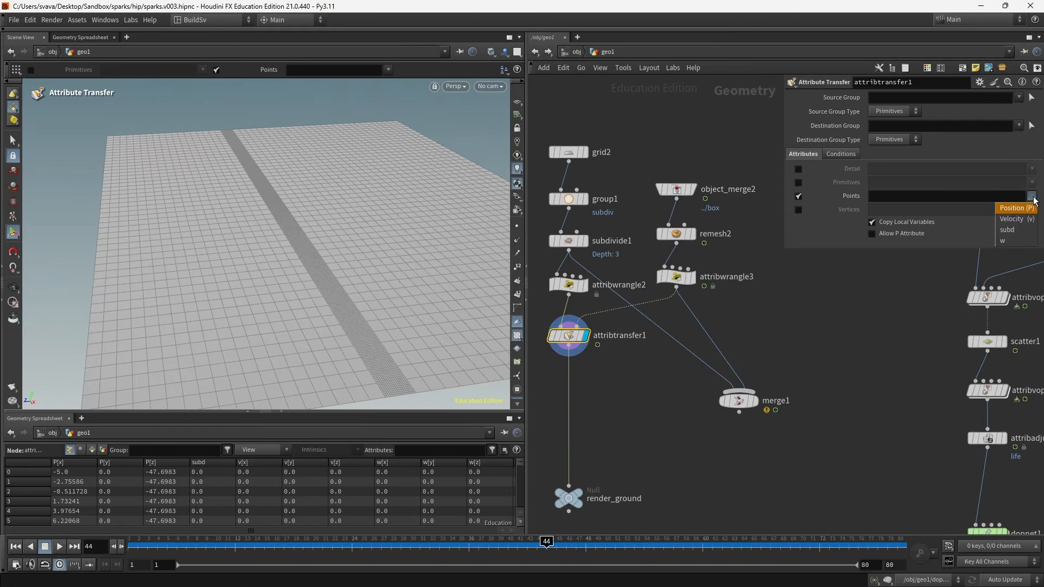
{"action": "left_click", "coordinate": [1022, 230]}
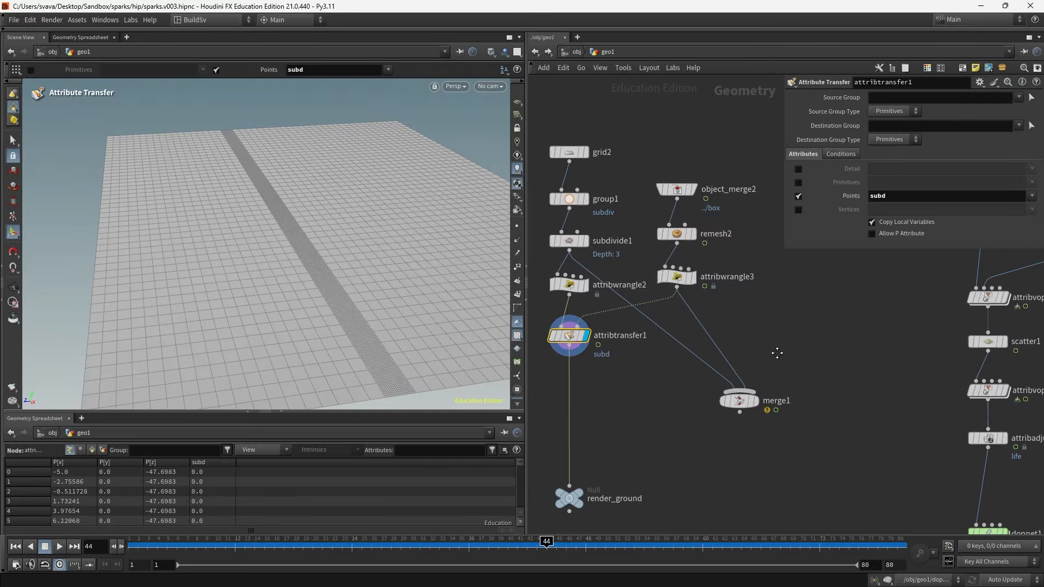
- Add a Color node and feed it from attribtransfer1's output
{"action": "middle_click_drag", "start_coordinate": [777, 353], "coordinate": [916, 347]}
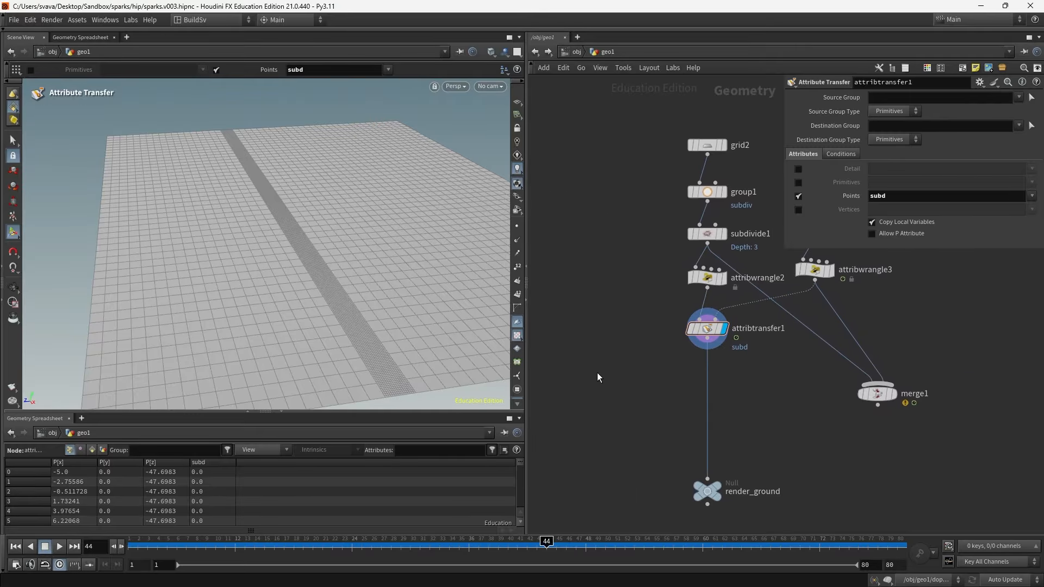
{"action": "key", "text": "Tab"}
{"action": "type", "text": "color"}
{"action": "key", "text": "Return"}
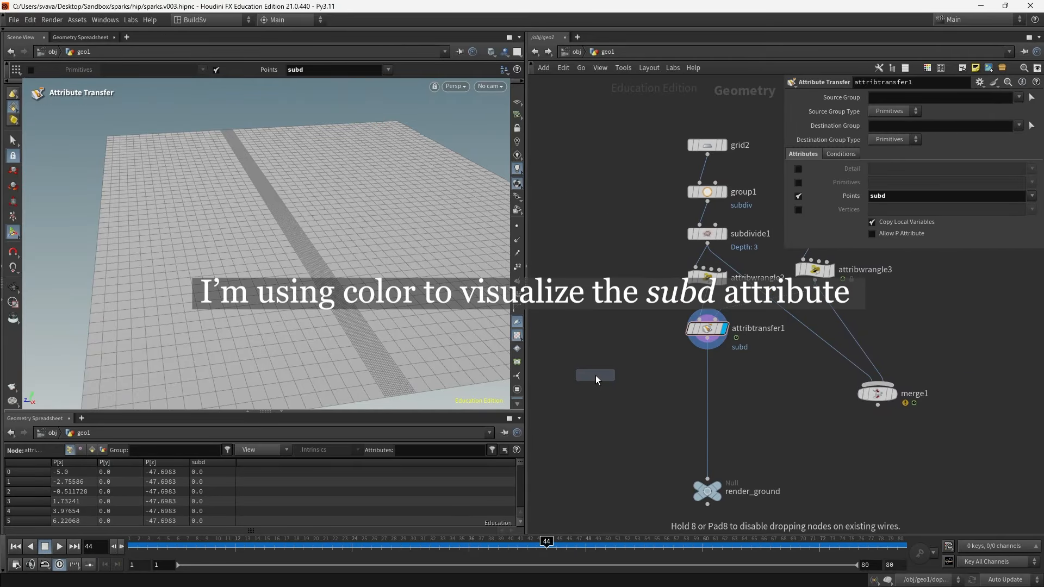
{"action": "left_click", "coordinate": [617, 371]}
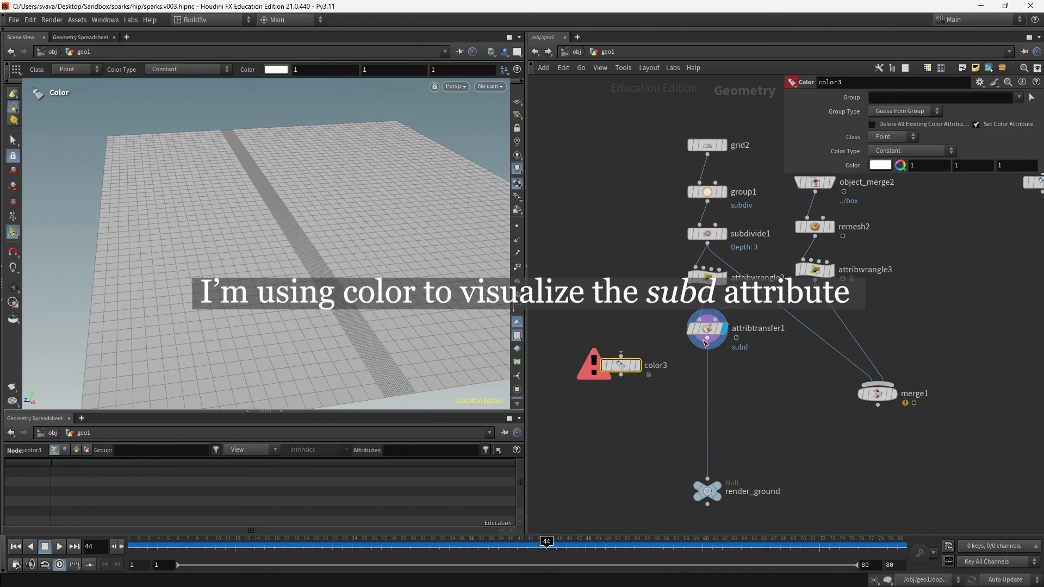
{"action": "left_click_drag", "start_coordinate": [705, 342], "coordinate": [621, 355]}
{"action": "left_click", "coordinate": [637, 364]}
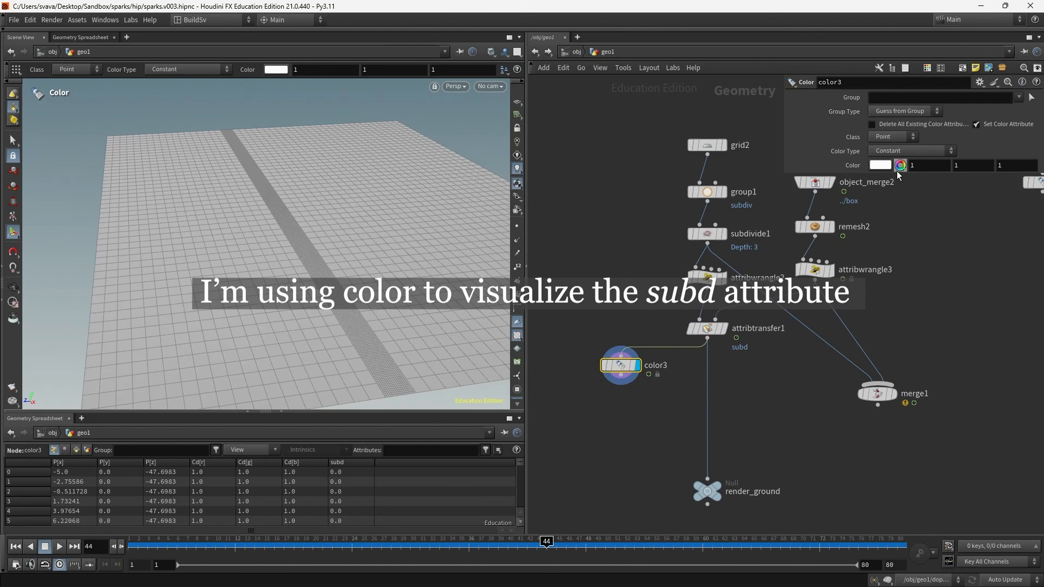
- Set the Color node's type to Ramp from Attribute using the subd attribute
{"action": "left_click", "coordinate": [924, 151]}
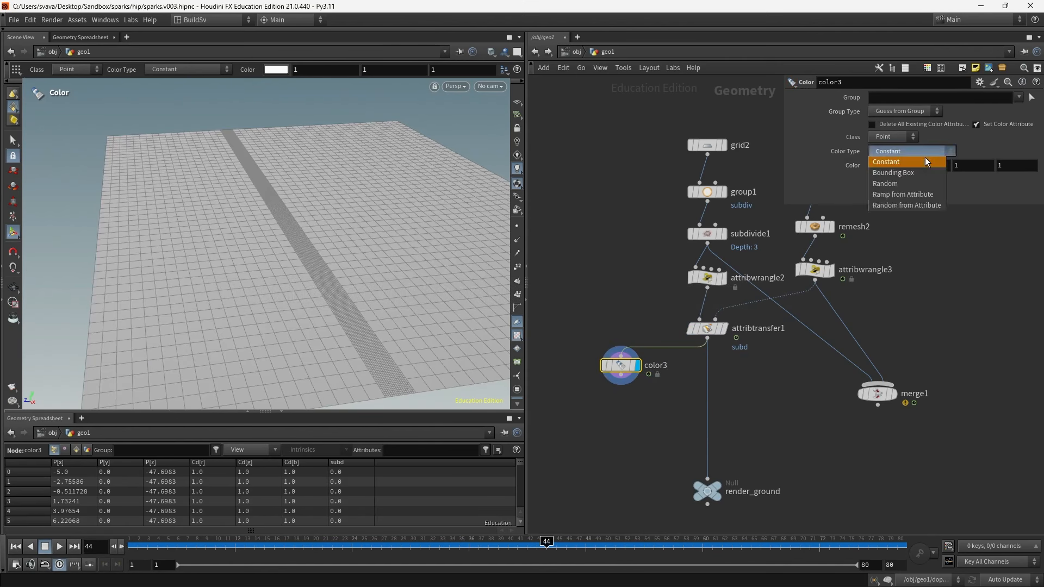
{"action": "left_click", "coordinate": [923, 194]}
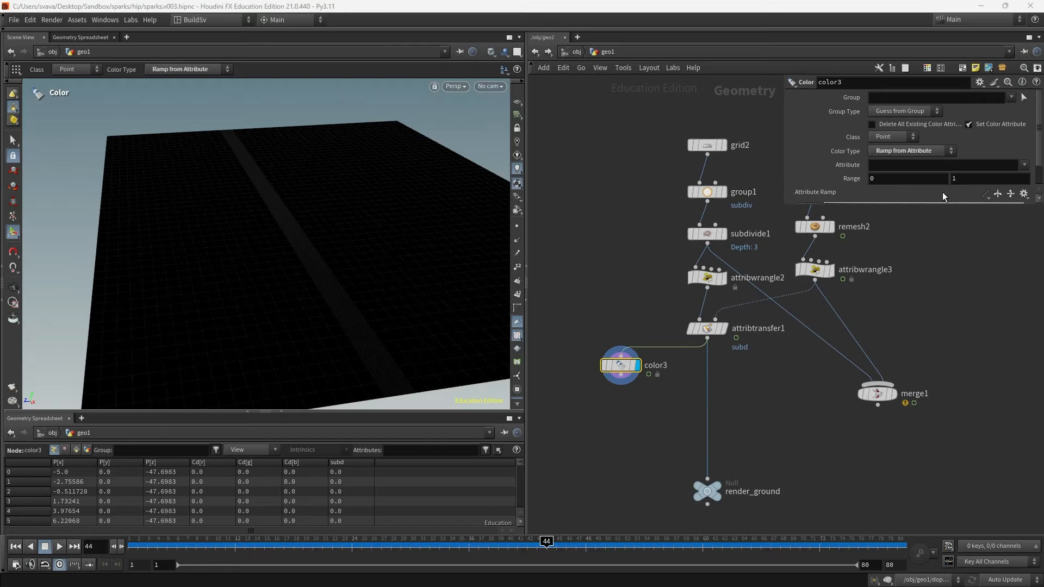
{"action": "left_click", "coordinate": [1023, 164]}
{"action": "left_click", "coordinate": [999, 188]}
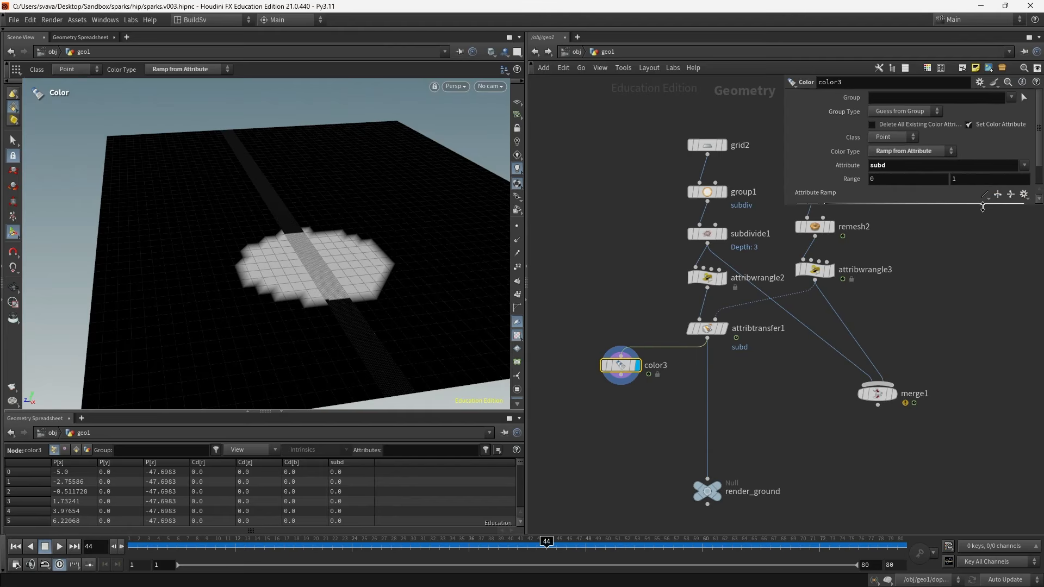
{"action": "left_click_drag", "start_coordinate": [982, 203], "coordinate": [982, 236]}
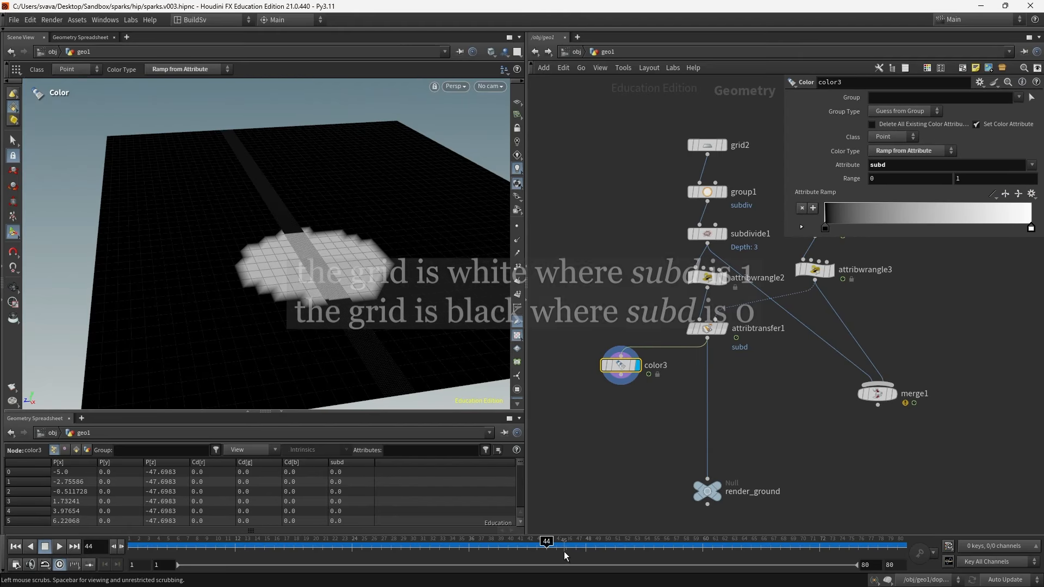
- Set attribtransfer1's Distance Threshold to 0.57 under its Conditions
{"action": "left_click_drag", "start_coordinate": [561, 550], "coordinate": [625, 541]}
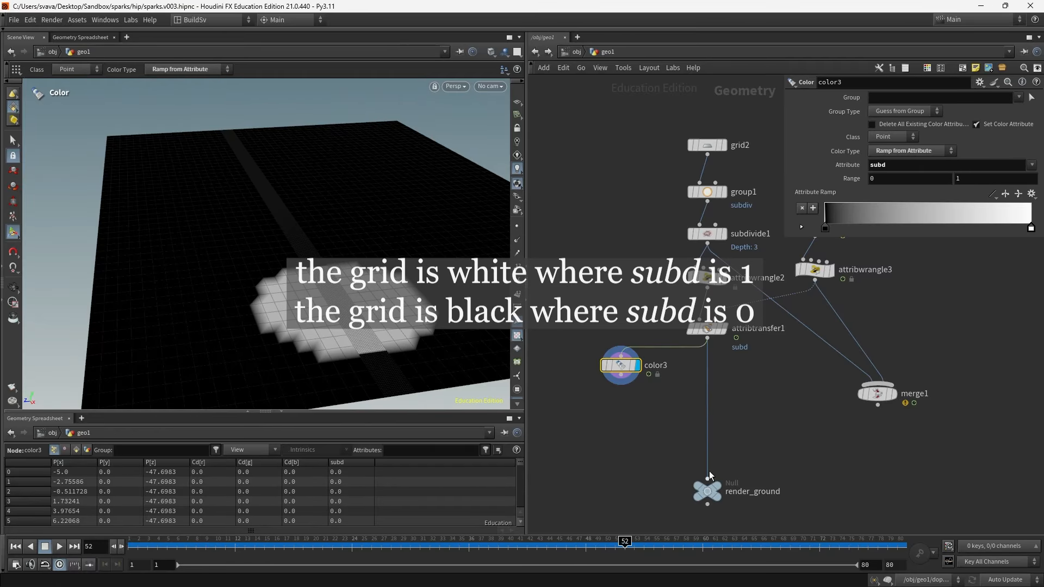
{"action": "left_click", "coordinate": [706, 328]}
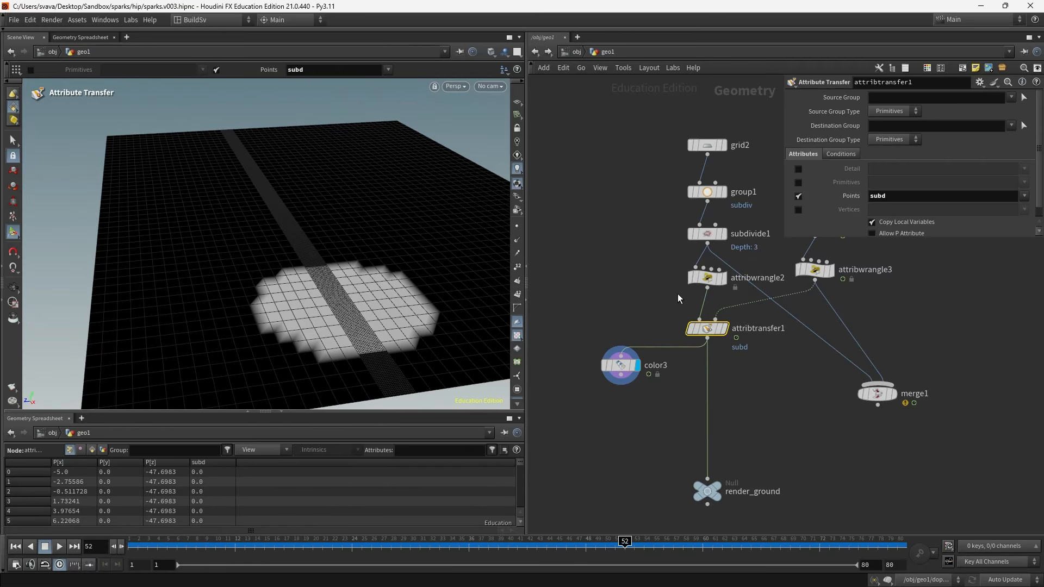
{"action": "left_click", "coordinate": [844, 154]}
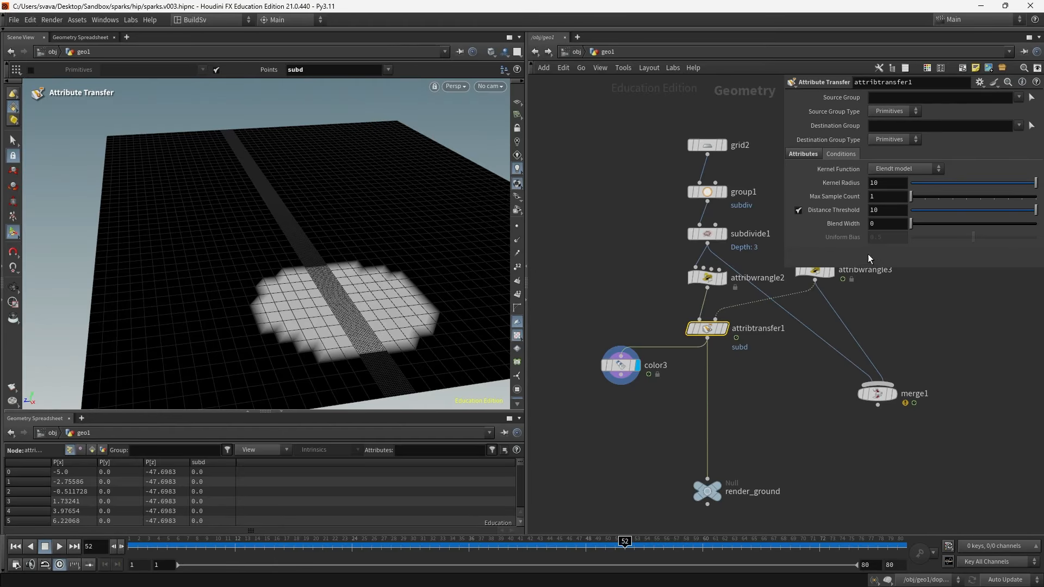
{"action": "left_click_drag", "start_coordinate": [1023, 211], "coordinate": [918, 225]}
- Wire color3's output into merge1
{"action": "middle_click_drag", "start_coordinate": [819, 336], "coordinate": [728, 346]}
{"action": "left_click_drag", "start_coordinate": [723, 351], "coordinate": [543, 398]}
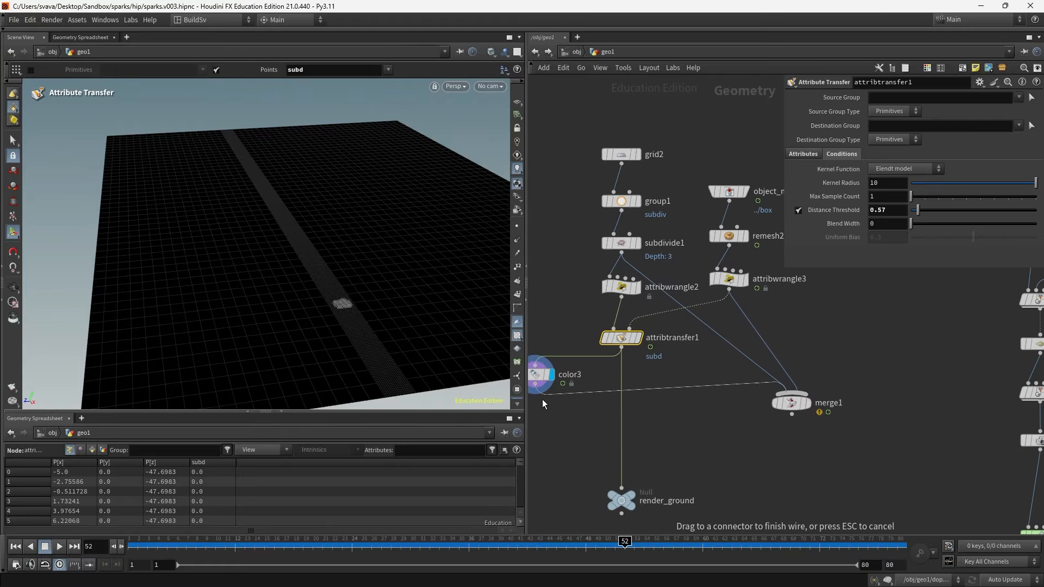
{"action": "left_click", "coordinate": [808, 405]}
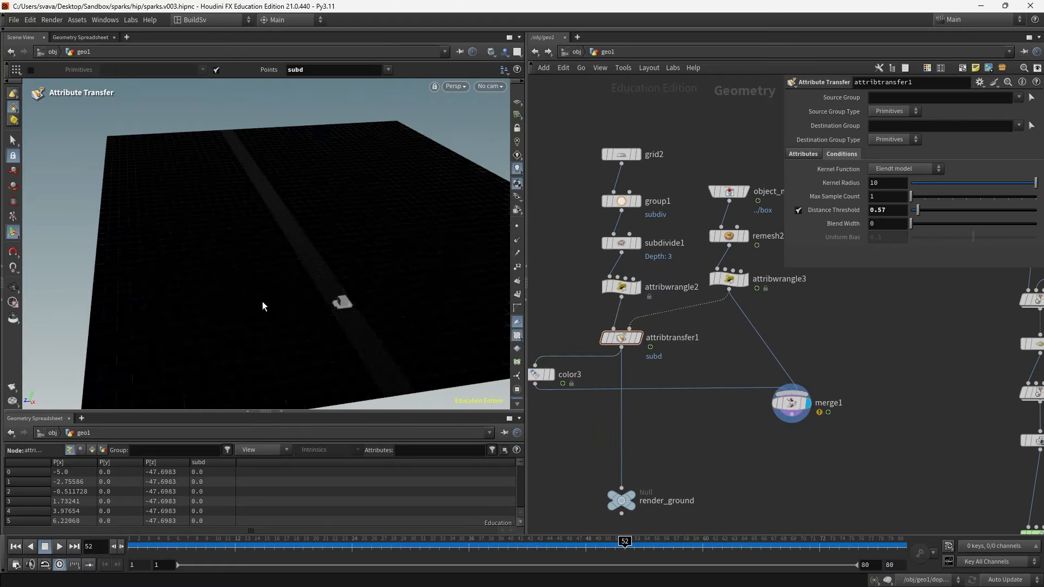
- Lower attribtransfer1's Distance Threshold to 0.29
{"action": "scroll", "coordinate": [338, 297], "scroll_direction": "up", "scroll_amount": 4}
{"action": "left_click_drag", "start_coordinate": [339, 295], "coordinate": [317, 296], "text": "alt"}
{"action": "scroll", "coordinate": [366, 301], "scroll_direction": "up", "scroll_amount": 4}
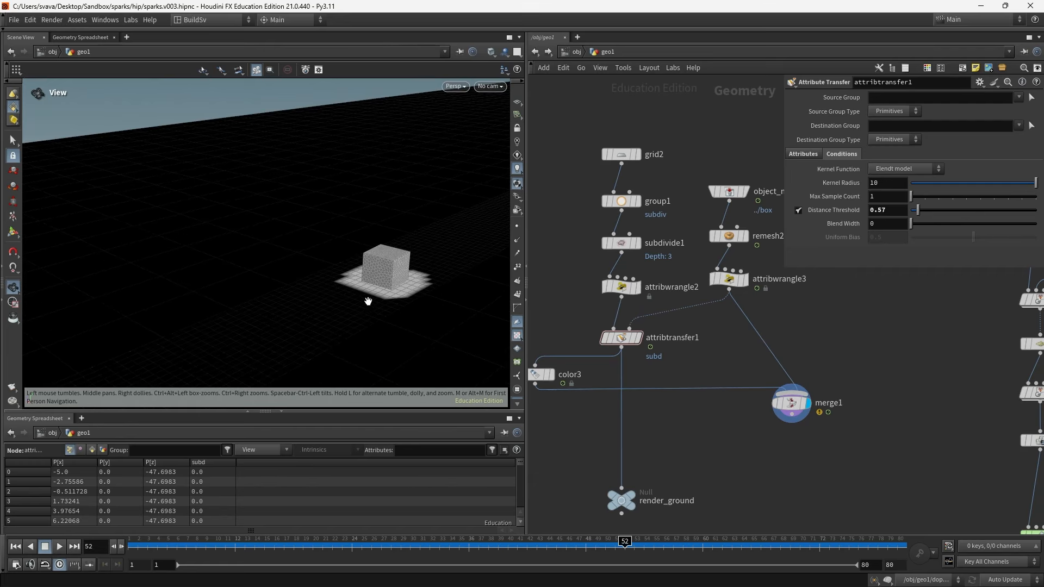
{"action": "middle_click_drag", "start_coordinate": [366, 301], "coordinate": [299, 305], "text": "alt"}
{"action": "middle_click_drag", "start_coordinate": [900, 214], "coordinate": [761, 221]}
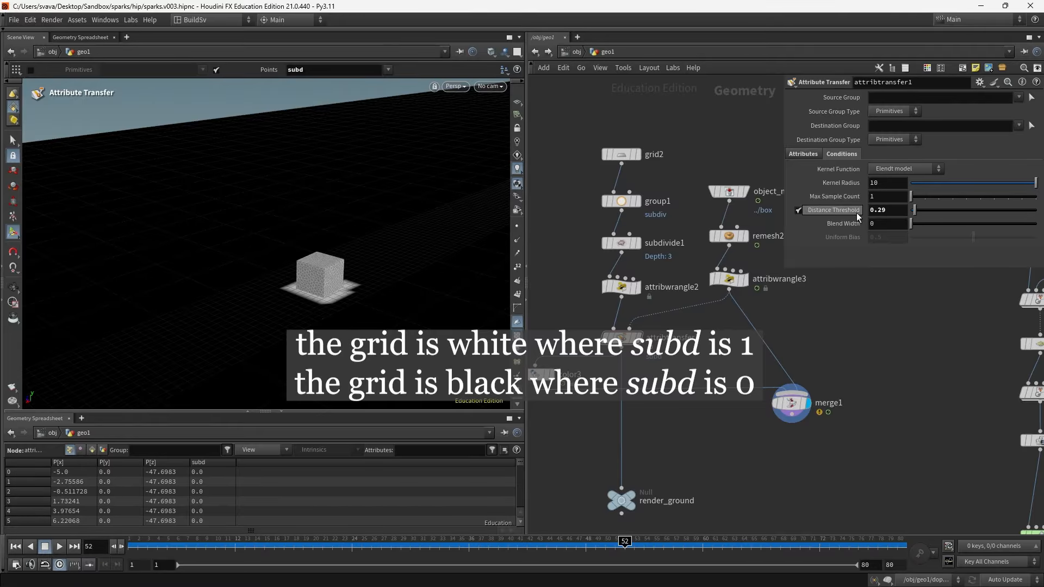
- Scrub the timeline forward to review the subd transfer around the moving box
{"action": "mouse_move", "coordinate": [296, 263]}
{"action": "left_mouse_down", "text": "alt"}
{"action": "mouse_move", "coordinate": [488, 229]}
{"action": "mouse_move", "coordinate": [461, 282]}
{"action": "mouse_move", "coordinate": [413, 289]}
{"action": "mouse_move", "coordinate": [362, 261]}
{"action": "mouse_move", "coordinate": [318, 201]}
{"action": "mouse_move", "coordinate": [277, 266]}
{"action": "mouse_move", "coordinate": [280, 239]}
{"action": "mouse_move", "coordinate": [310, 256]}
{"action": "left_mouse_up", "text": "alt"}
{"action": "key", "text": "Return"}
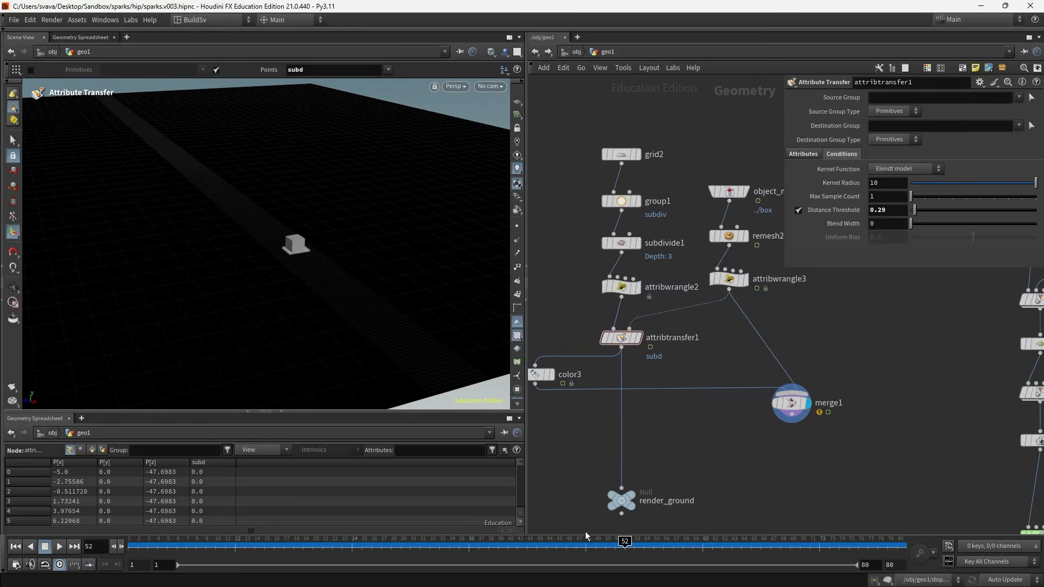
{"action": "mouse_move", "coordinate": [614, 552]}
{"action": "left_mouse_down"}
{"action": "mouse_move", "coordinate": [303, 553]}
{"action": "mouse_move", "coordinate": [850, 552]}
{"action": "left_mouse_up"}
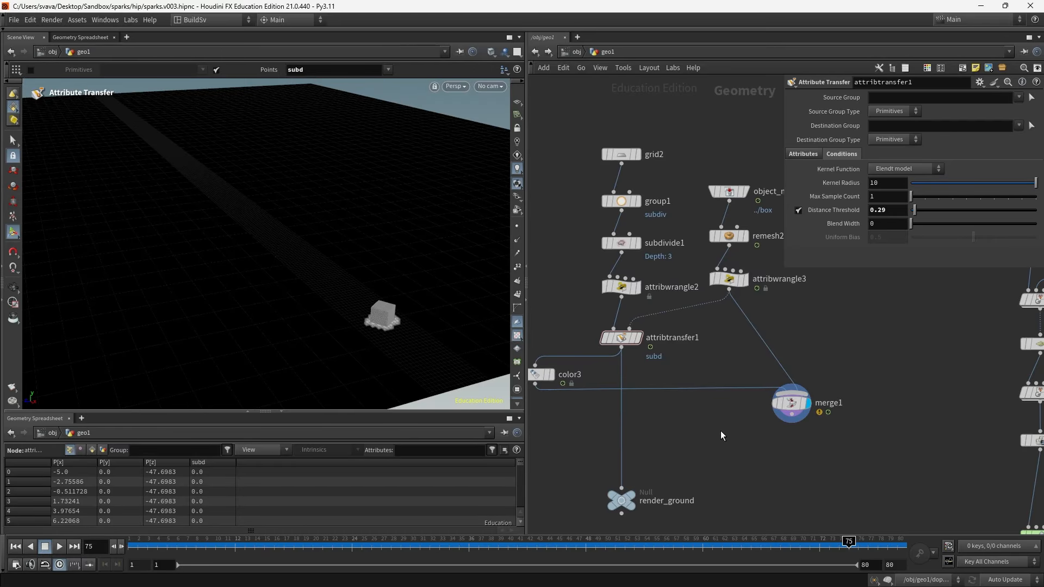
- Insert a Solver node on the wire between attribtransfer1 and render_ground
{"action": "key", "text": "Tab"}
{"action": "type", "text": "solver"}
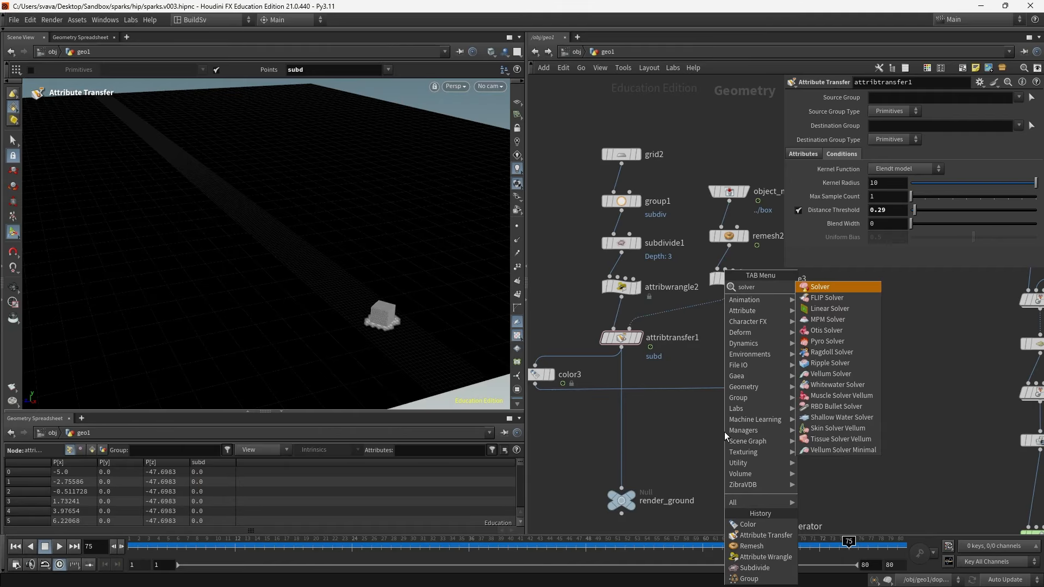
{"action": "key", "text": "Return"}
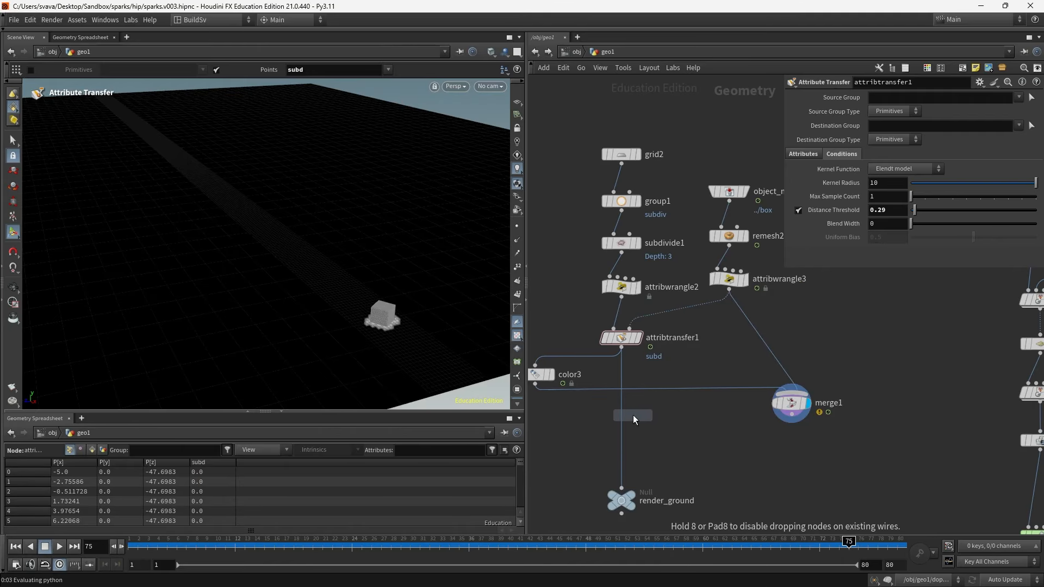
{"action": "left_click", "coordinate": [621, 410]}
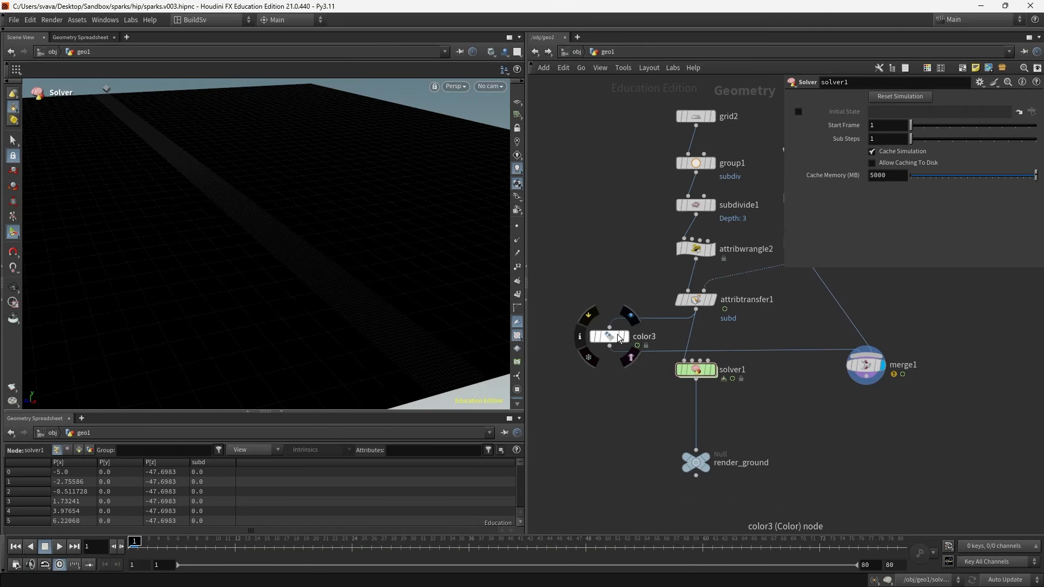
- Move color3 aside, cut its old input wire, and connect solver1's output into color3
{"action": "left_click_drag", "start_coordinate": [617, 335], "coordinate": [603, 416]}
{"action": "key", "text": "y"}
{"action": "left_click_drag", "start_coordinate": [668, 417], "coordinate": [650, 436]}
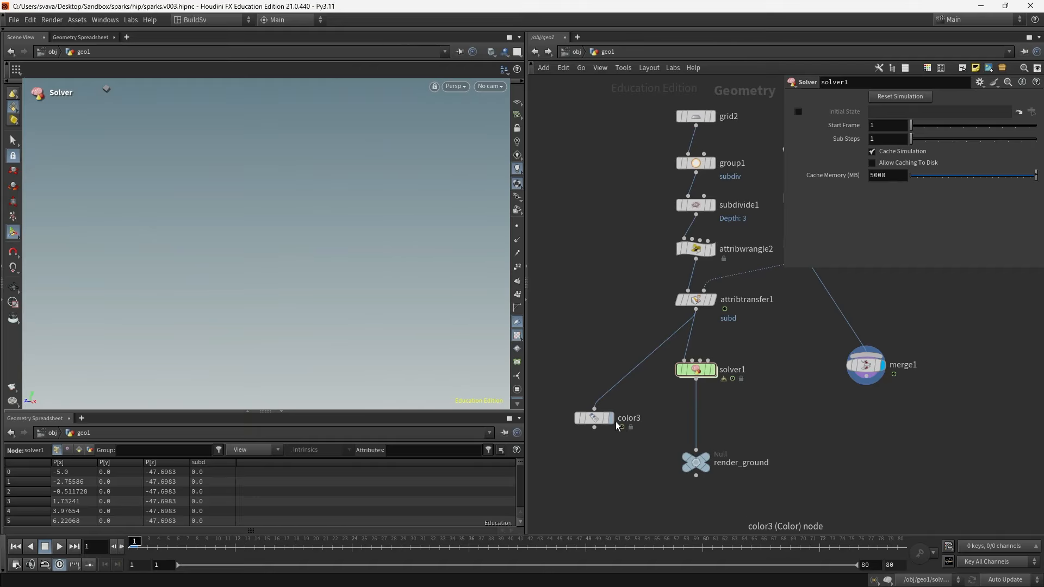
{"action": "left_click", "coordinate": [611, 418]}
{"action": "left_click_drag", "start_coordinate": [626, 377], "coordinate": [698, 346]}
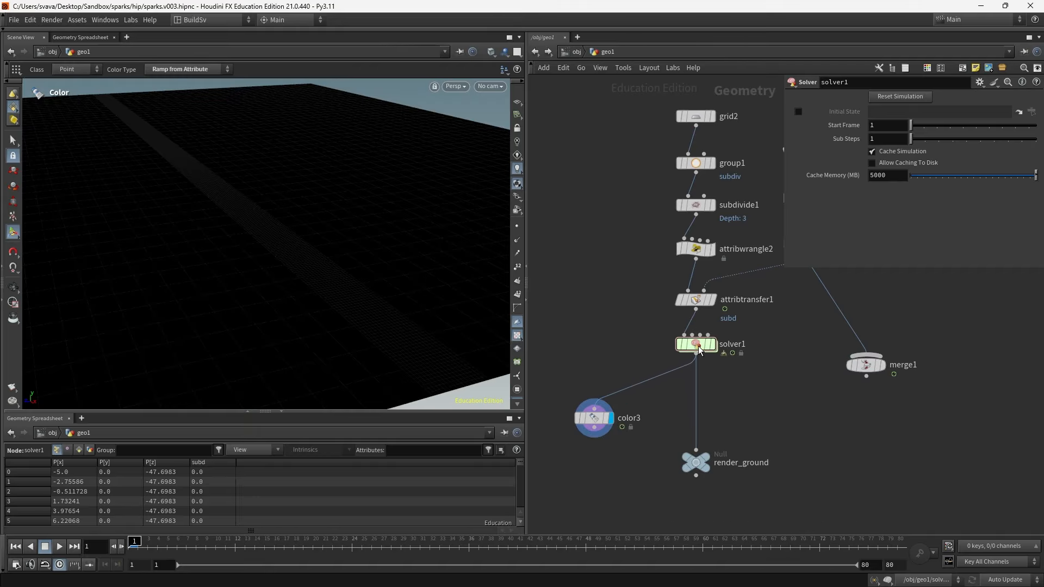
- Open solver1's network and examine the Input_1 object merge node while scrubbing the timeline
{"action": "double_click", "coordinate": [697, 349]}
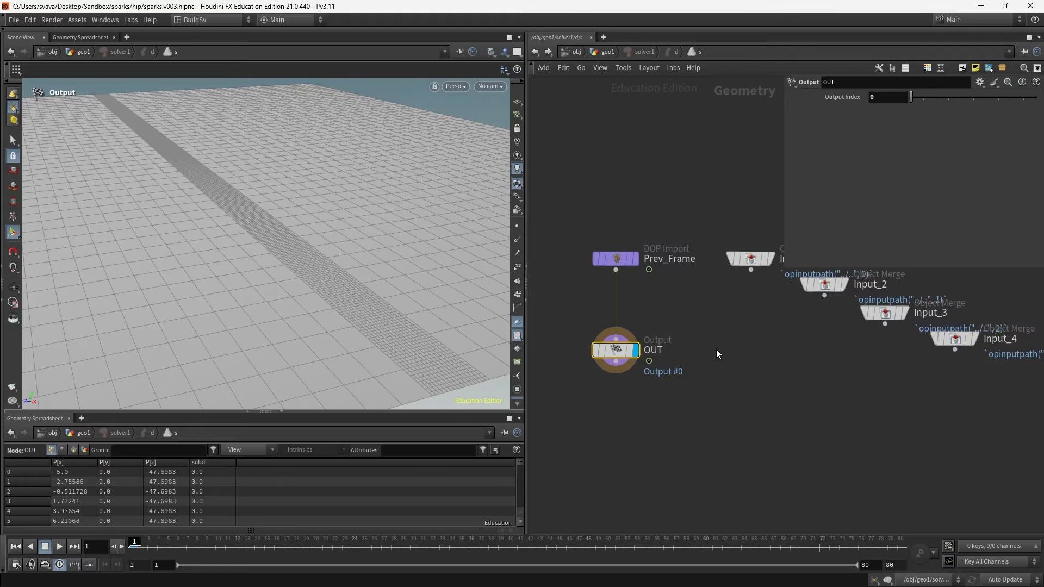
{"action": "middle_click_drag", "start_coordinate": [716, 349], "coordinate": [720, 355]}
{"action": "left_click_drag", "start_coordinate": [615, 356], "coordinate": [616, 409]}
{"action": "middle_click_drag", "start_coordinate": [778, 302], "coordinate": [755, 311]}
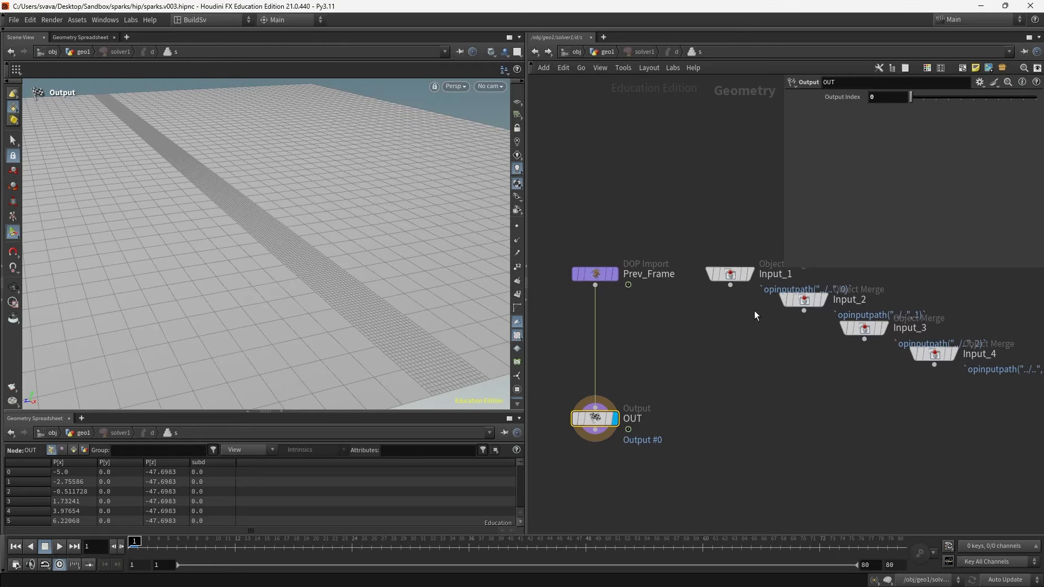
{"action": "left_click", "coordinate": [730, 274]}
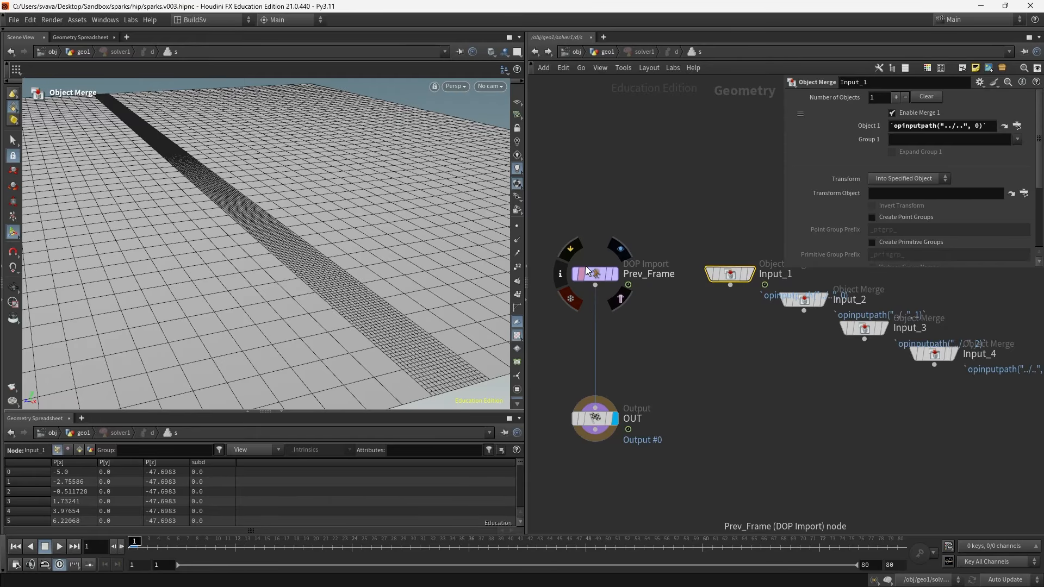
{"action": "left_click_drag", "start_coordinate": [242, 556], "coordinate": [309, 555]}
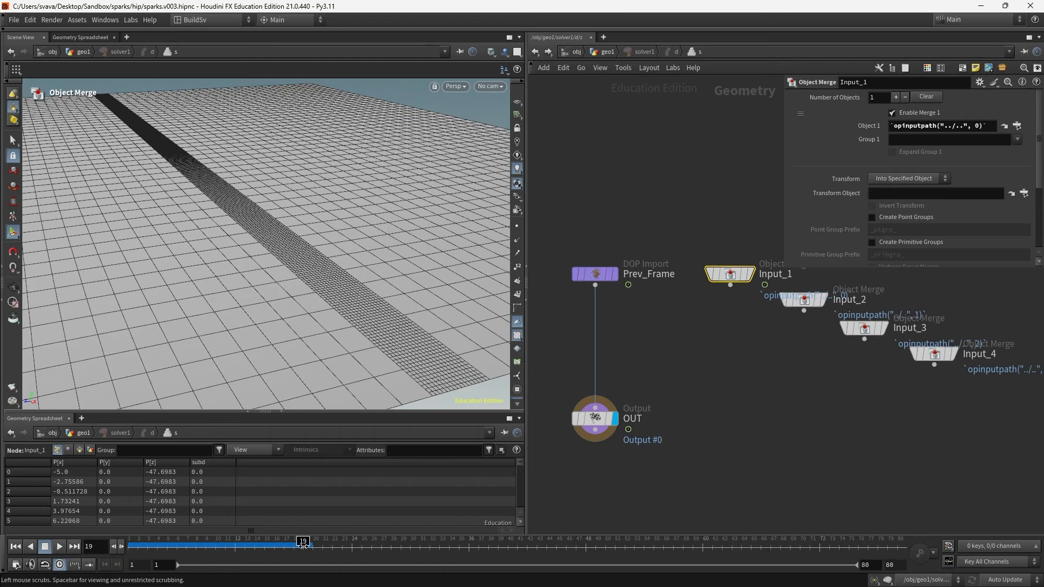
- Inside solver1, wire Input_1 into OUT instead of Prev_Frame and rearrange the nodes
{"action": "left_click_drag", "start_coordinate": [692, 245], "coordinate": [694, 248]}
{"action": "left_click_drag", "start_coordinate": [589, 416], "coordinate": [592, 456]}
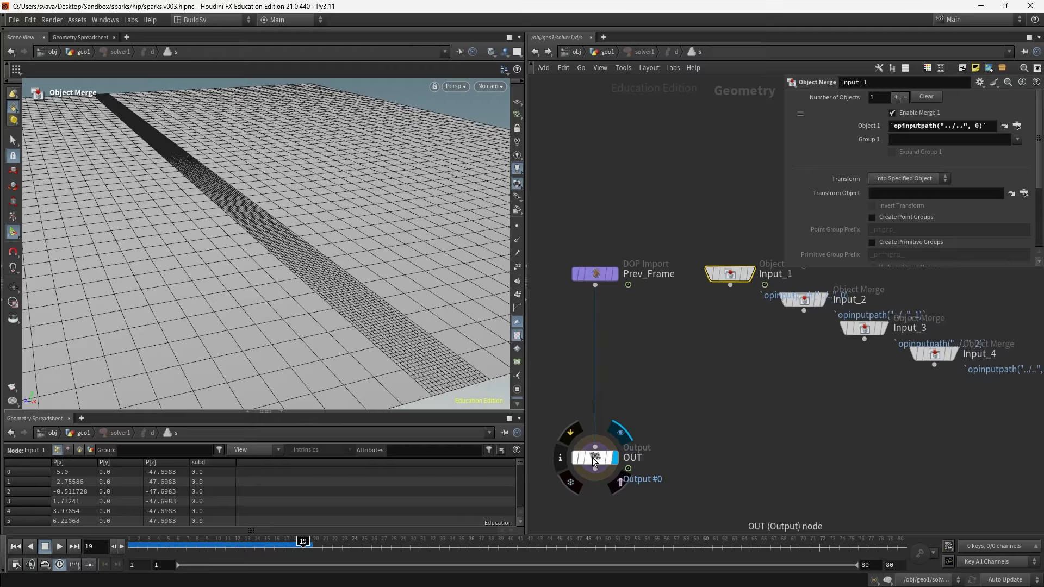
{"action": "left_click_drag", "start_coordinate": [729, 274], "coordinate": [672, 236]}
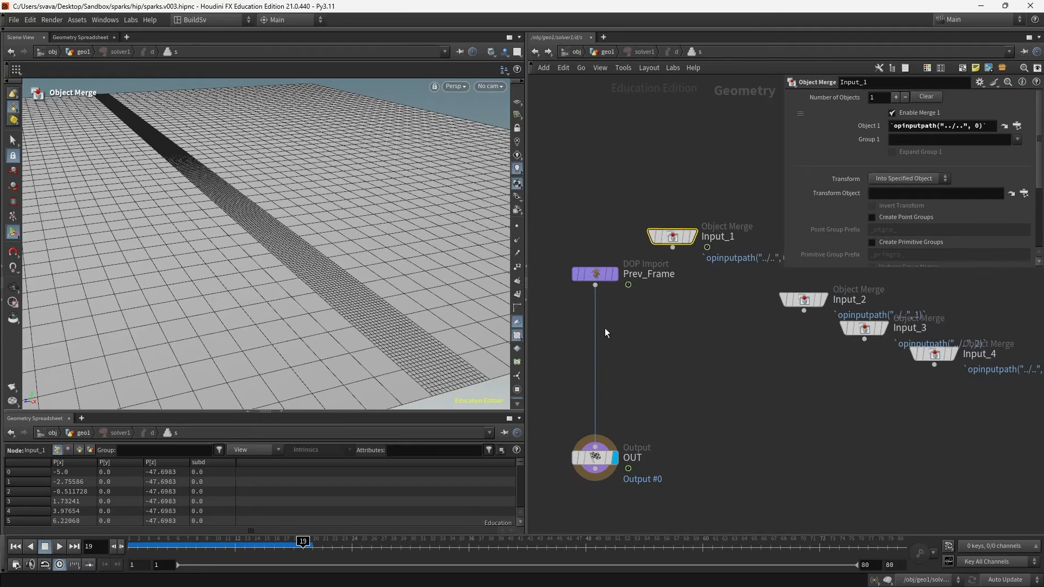
{"action": "left_click_drag", "start_coordinate": [593, 344], "coordinate": [673, 248]}
{"action": "left_click_drag", "start_coordinate": [595, 274], "coordinate": [704, 309]}
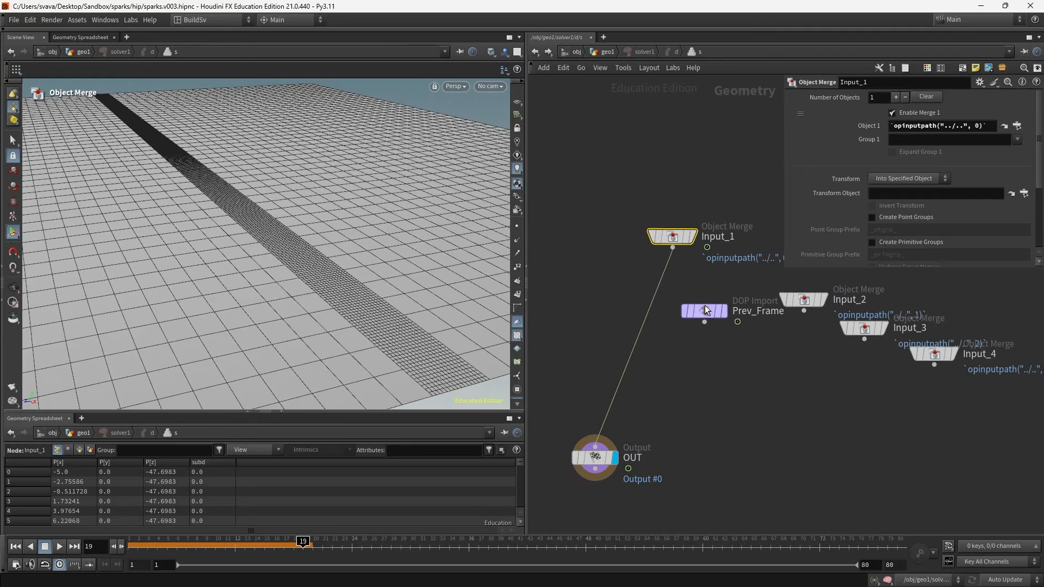
{"action": "left_click_drag", "start_coordinate": [682, 245], "coordinate": [610, 269]}
{"action": "left_click", "coordinate": [704, 311]}
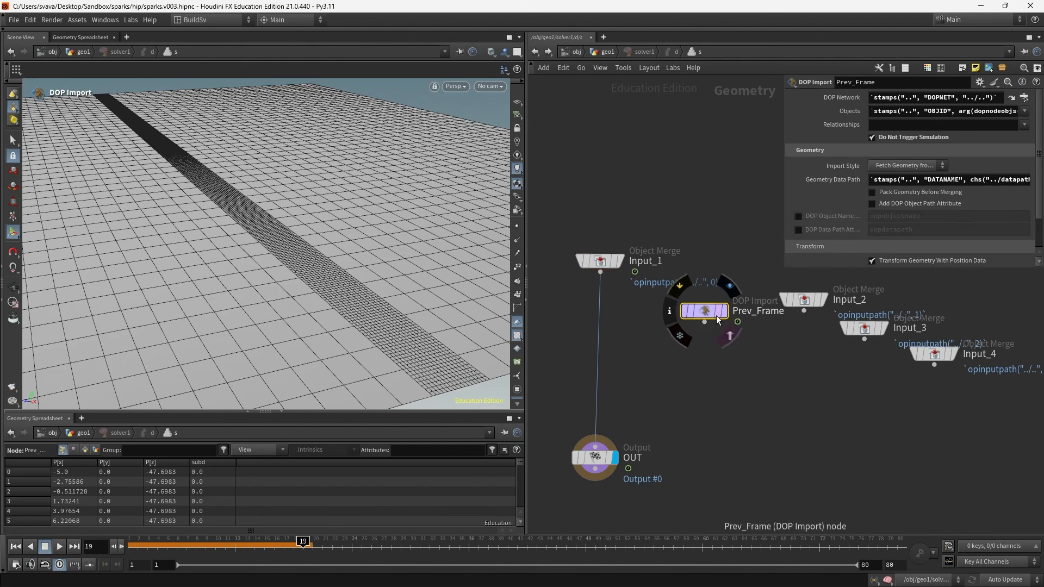
- Insert an Attribute Wrangle on the wire between Input_1 and OUT
{"action": "key", "text": "Tab"}
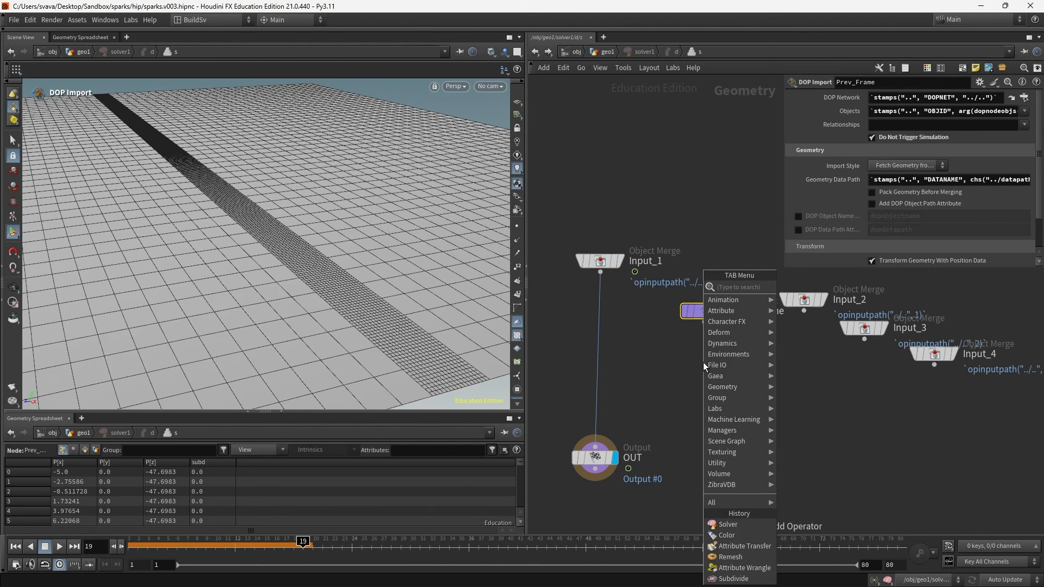
{"action": "type", "text": "att wra"}
{"action": "key", "text": "Return"}
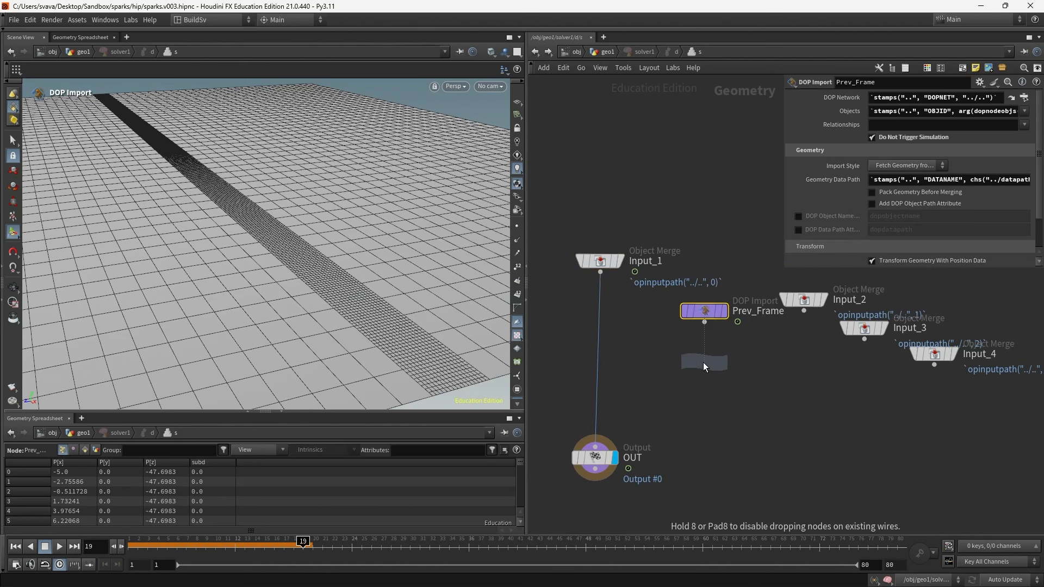
{"action": "left_click", "coordinate": [597, 374]}
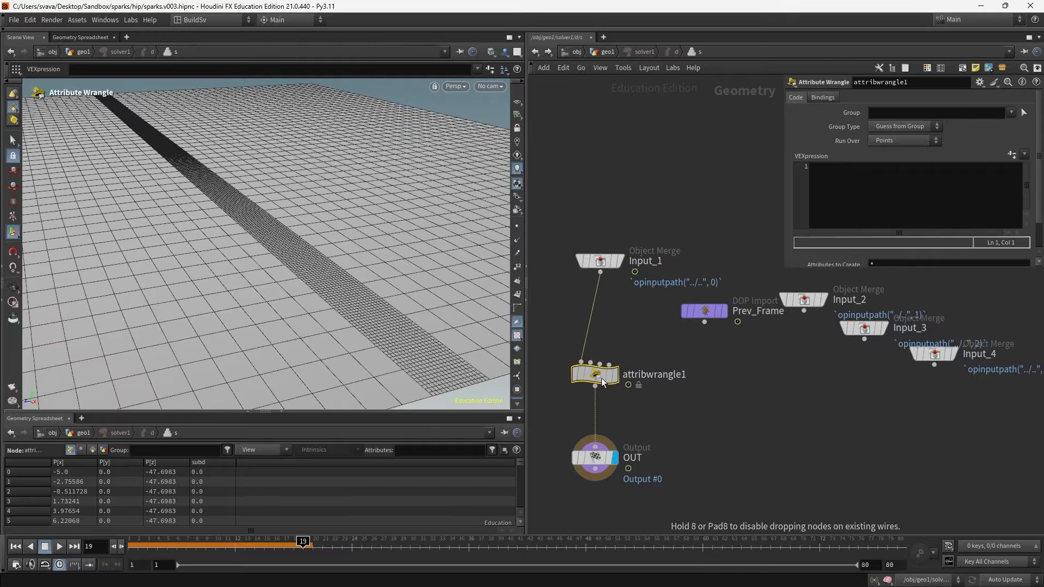
- Connect Prev_Frame into attribwrangle1's second input
{"action": "left_click_drag", "start_coordinate": [706, 314], "coordinate": [673, 302]}
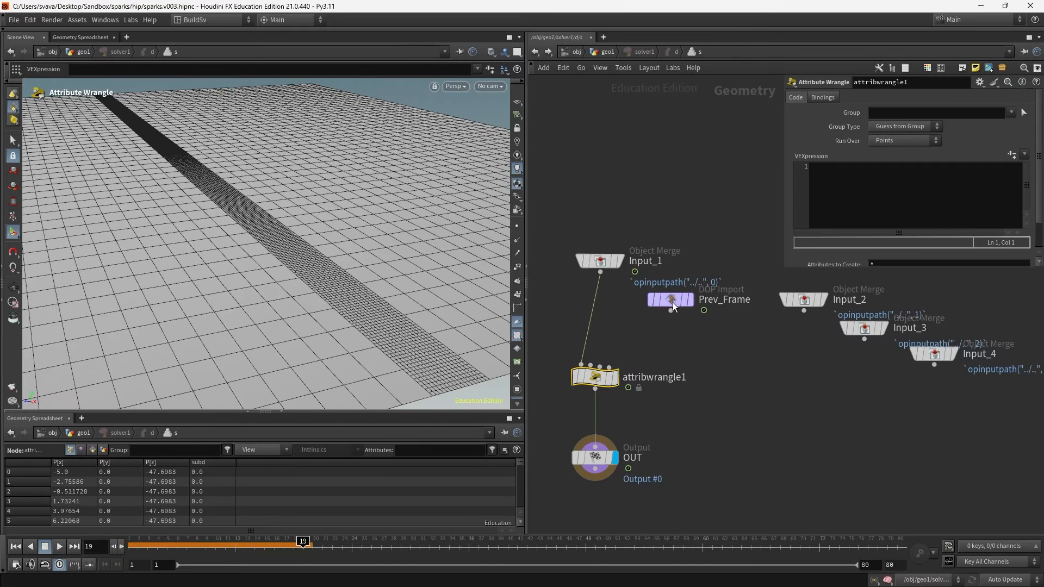
{"action": "left_click", "coordinate": [670, 310]}
{"action": "left_click", "coordinate": [591, 365]}
{"action": "left_click", "coordinate": [832, 173]}
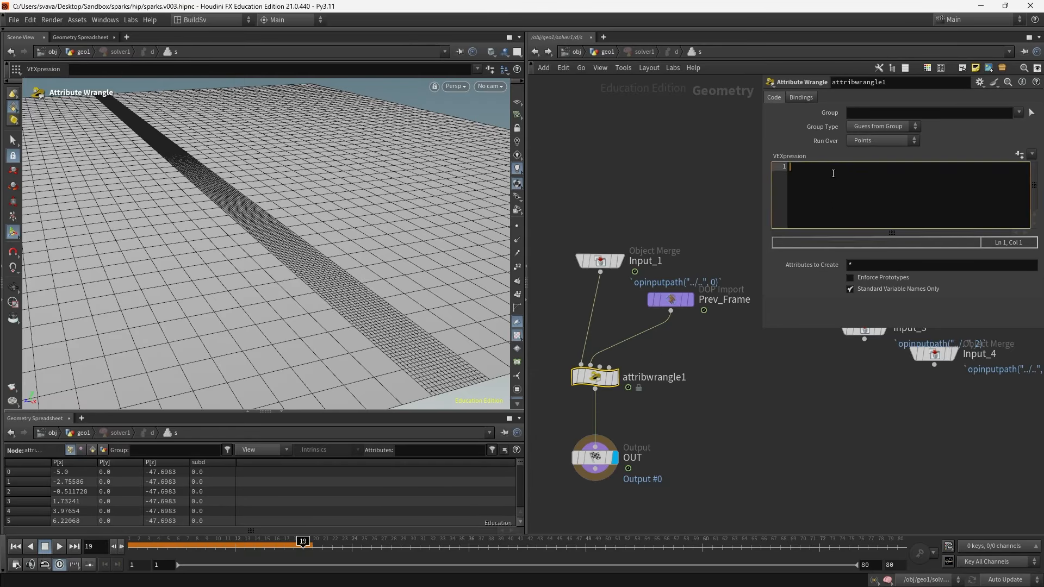
{"action": "type", "text": "f@subd ="}
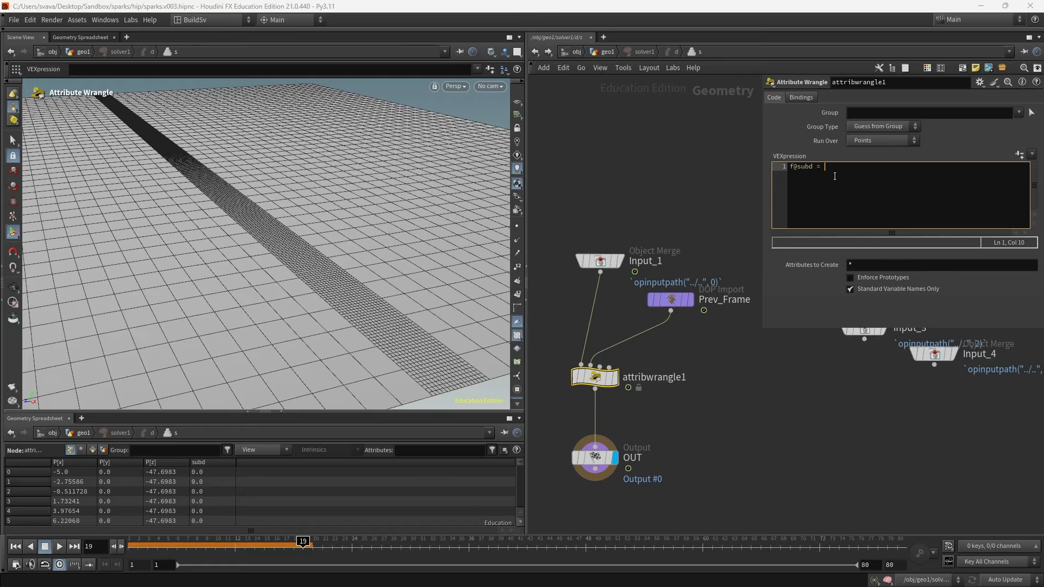
{"action": "type", "text": " max"}
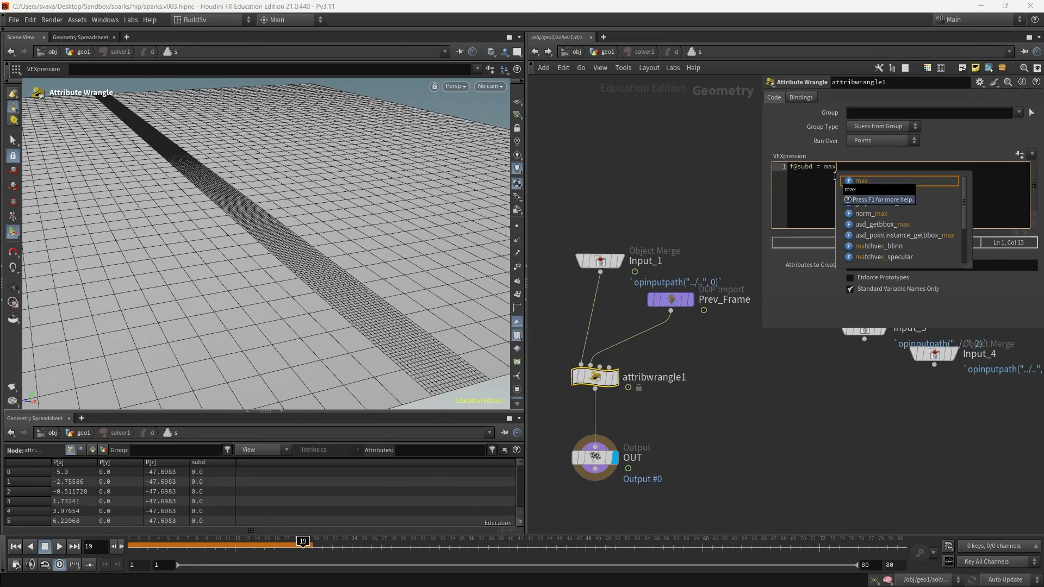
{"action": "type", "text": "("}
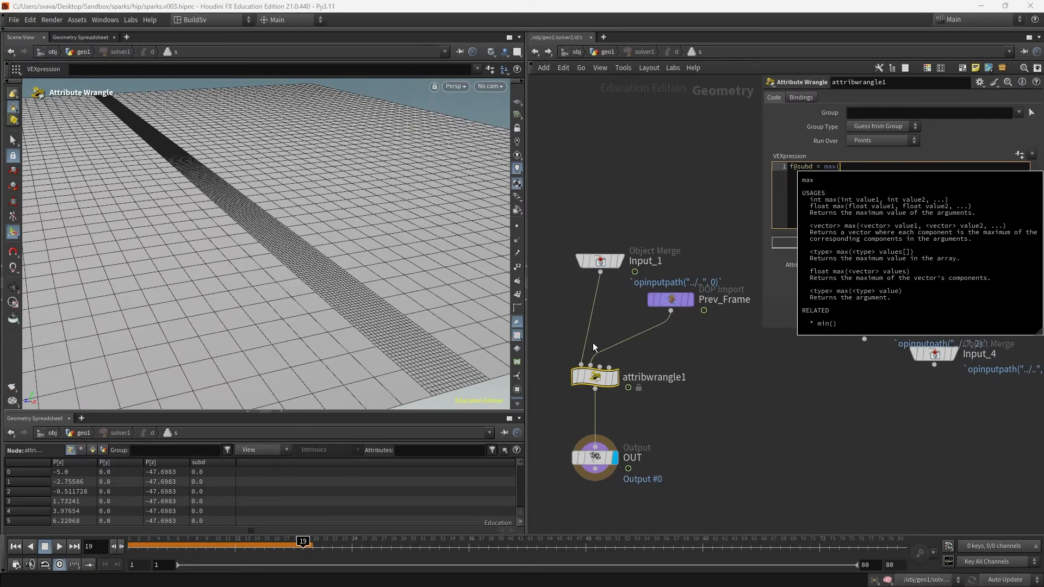
{"action": "mouse_move", "coordinate": [604, 266]}
{"action": "type", "text": "f@subd,"}
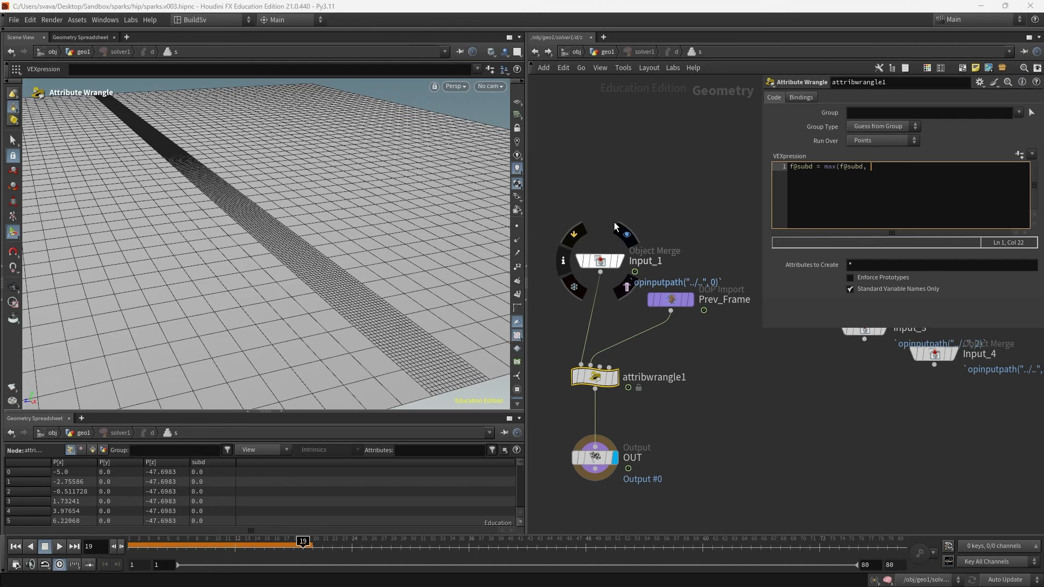
{"action": "mouse_move", "coordinate": [676, 298]}
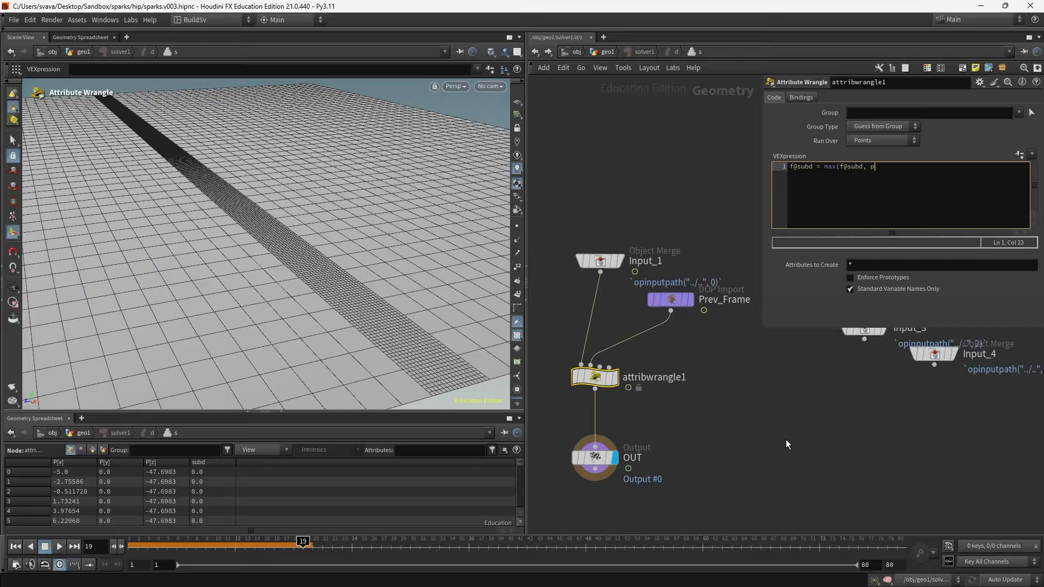
{"action": "type", "text": "oint(1"}
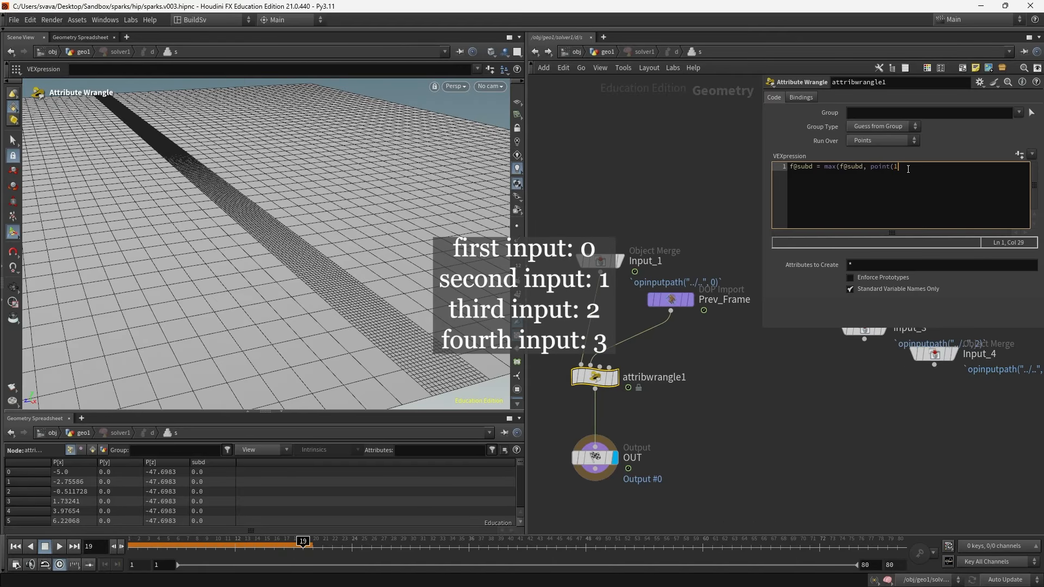
{"action": "type", "text": ", "}
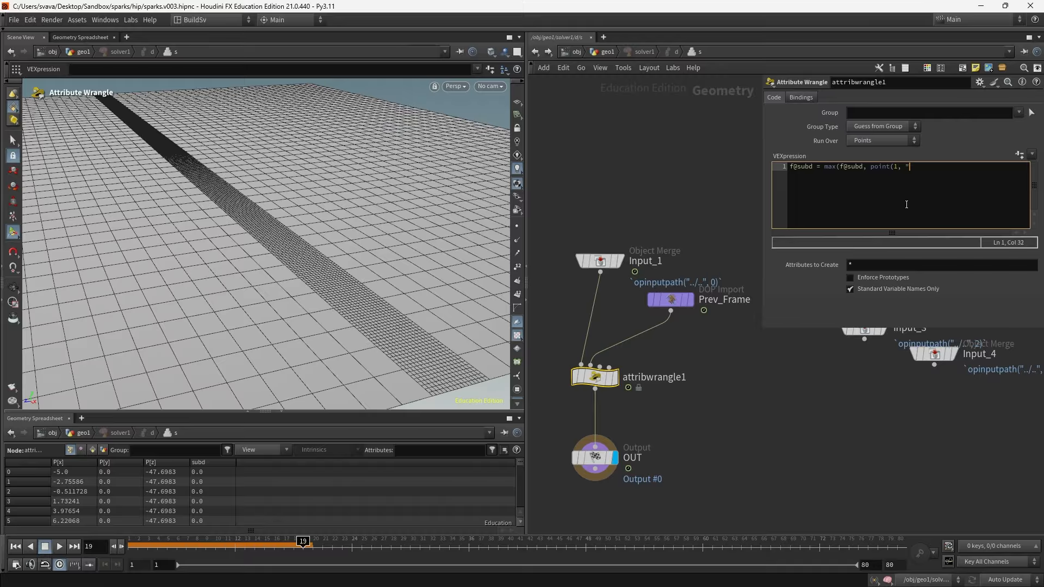
{"action": "type", "text": "\"subd\", @ptnum"}
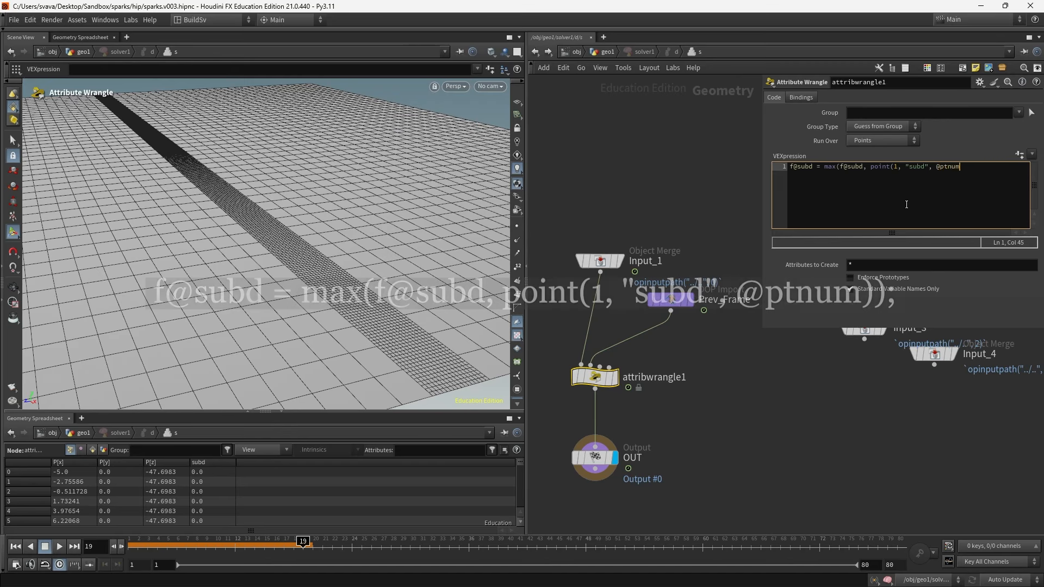
{"action": "type", "text": ");"}
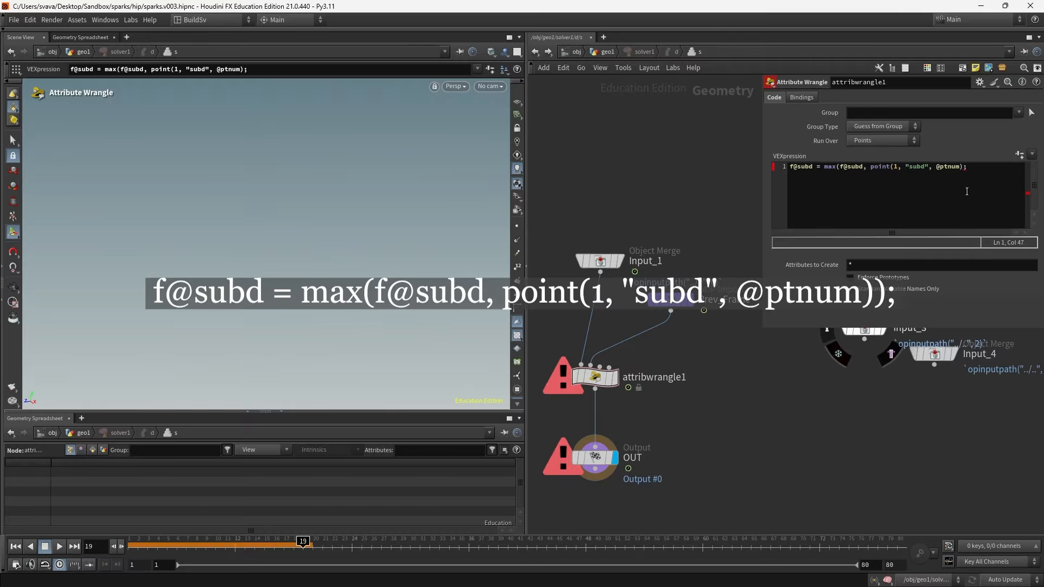
{"action": "key", "text": "Left"}
{"action": "type", "text": ")"}
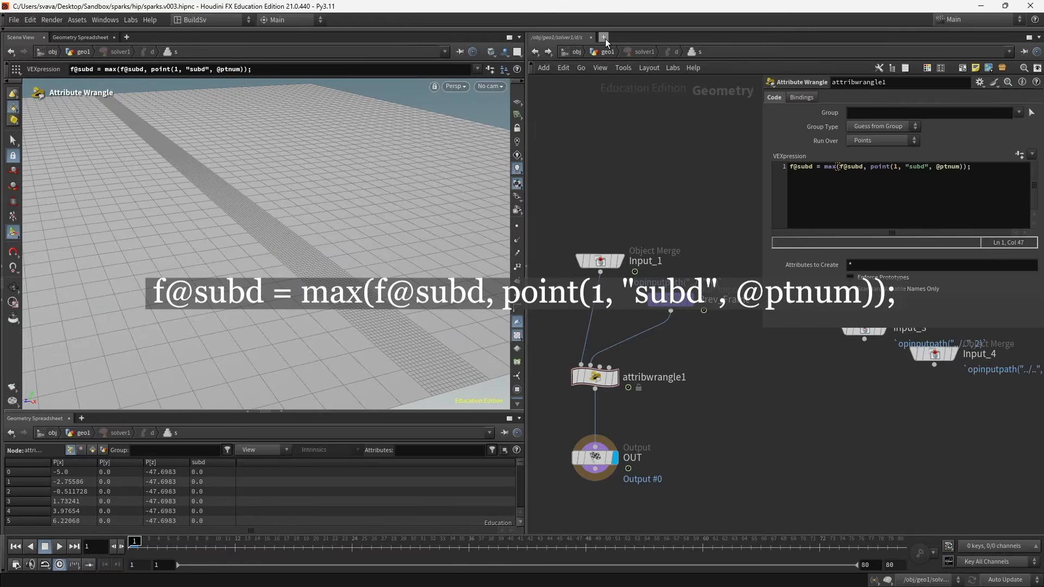
- Return to geo1, scrub the timeline, and inspect color3, solver1 and attribwrangle3 to review the accumulated subd trail
{"action": "left_click", "coordinate": [607, 51]}
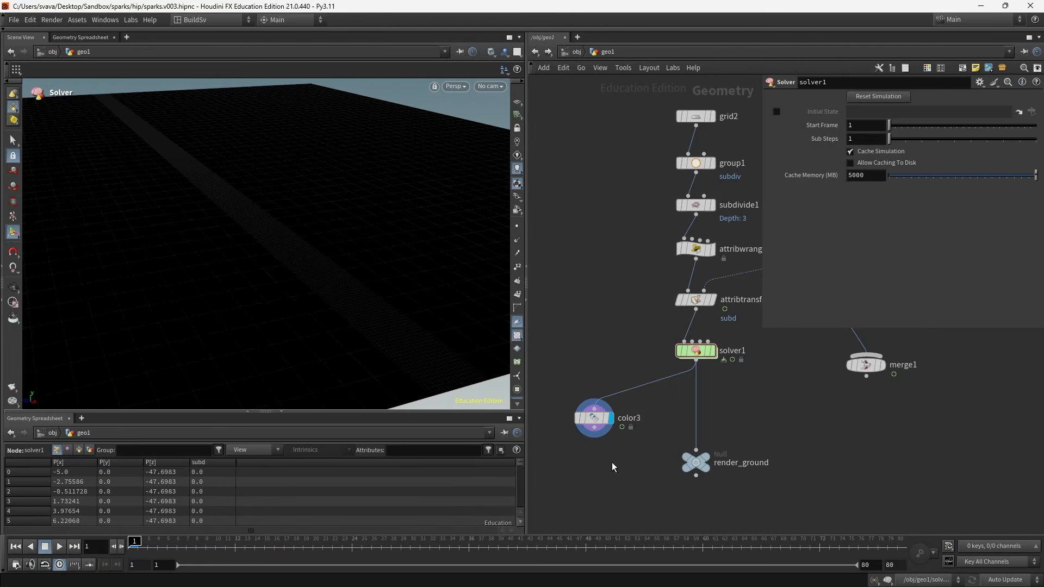
{"action": "left_click_drag", "start_coordinate": [148, 545], "coordinate": [819, 585]}
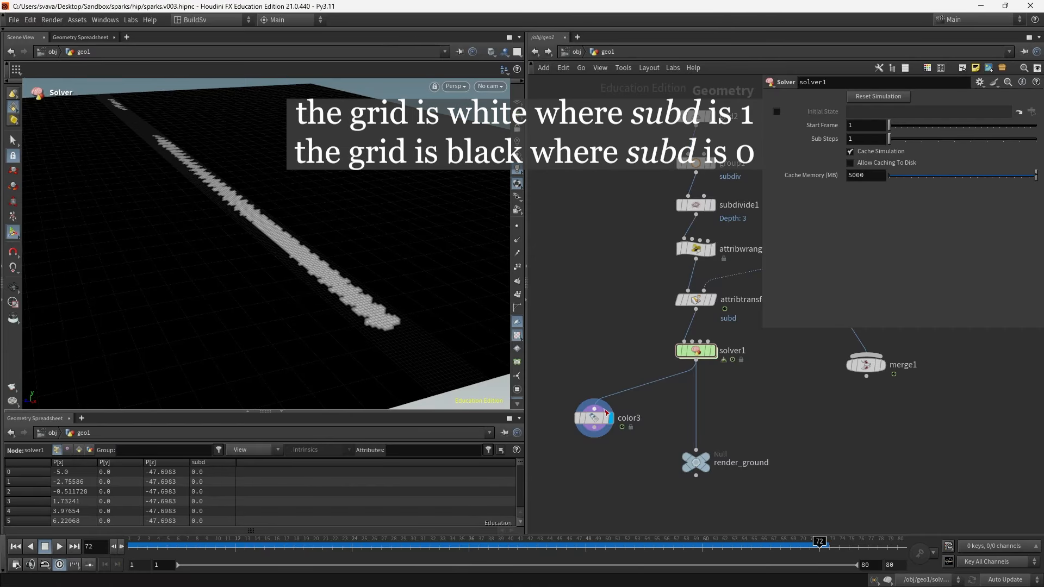
{"action": "left_click_drag", "start_coordinate": [562, 380], "coordinate": [608, 438]}
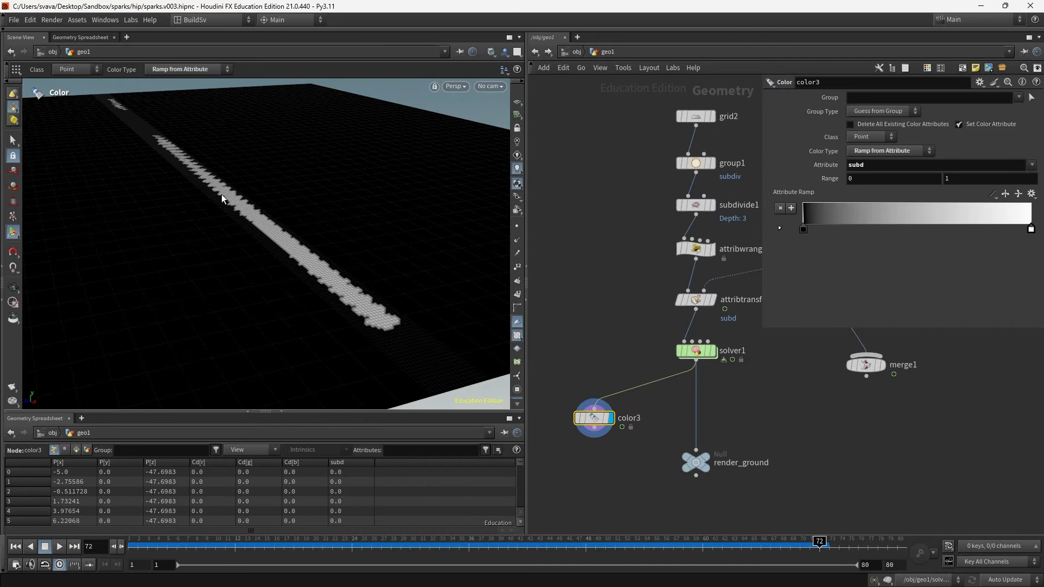
{"action": "left_click_drag", "start_coordinate": [666, 347], "coordinate": [752, 314]}
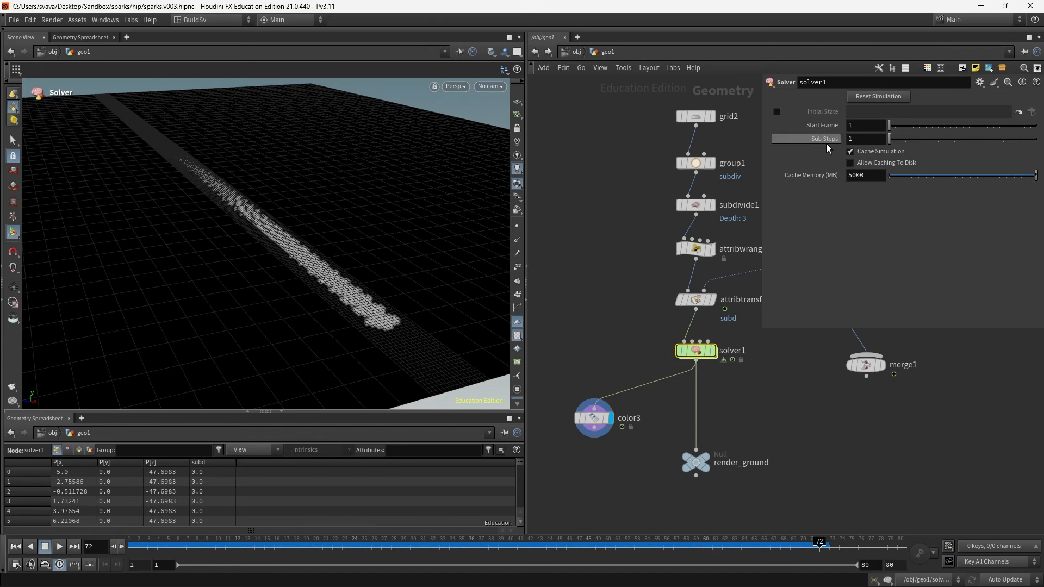
{"action": "middle_click_drag", "start_coordinate": [789, 397], "coordinate": [640, 469]}
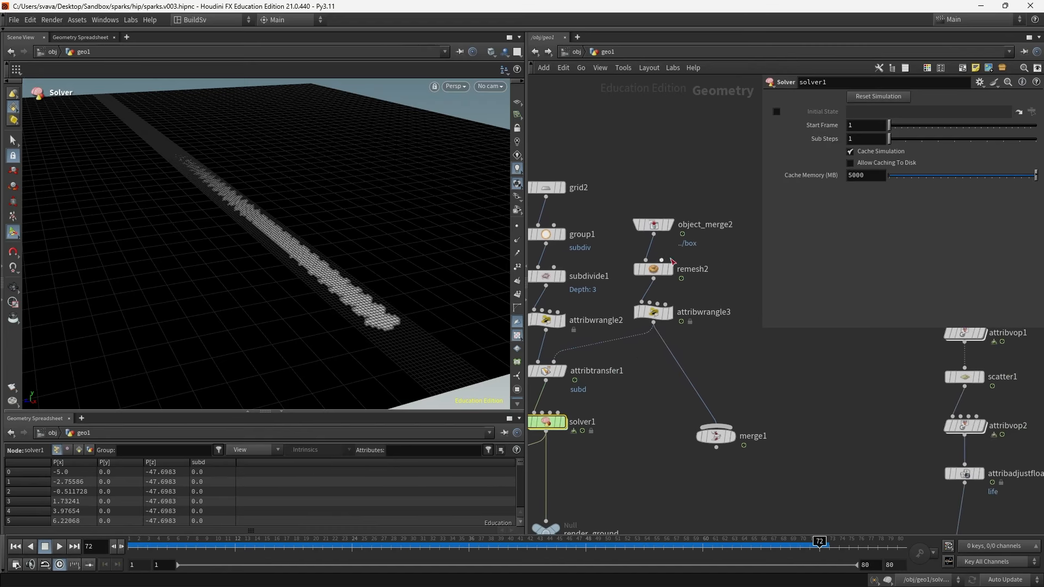
{"action": "left_click", "coordinate": [670, 314]}
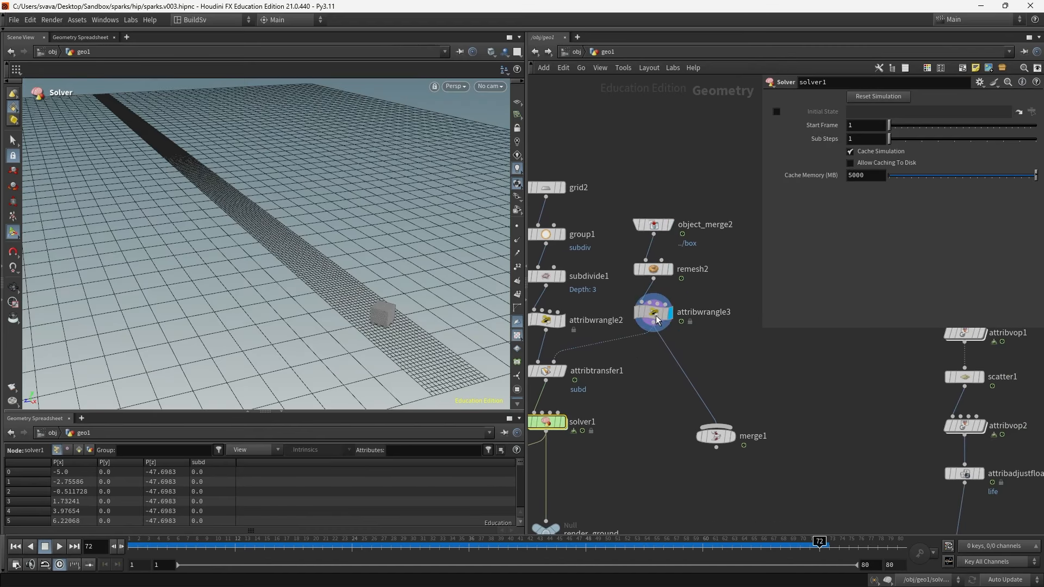
{"action": "left_click", "coordinate": [656, 315]}
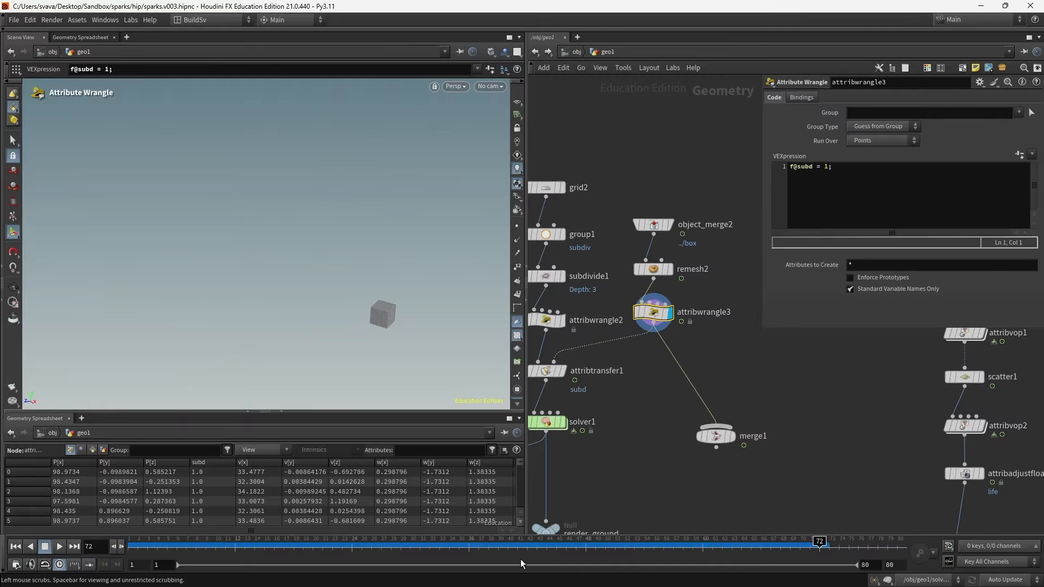
- Open the global animation options, turn off Integer Frame Values and set the playback step to 0.1
{"action": "left_click_drag", "start_coordinate": [498, 546], "coordinate": [625, 548]}
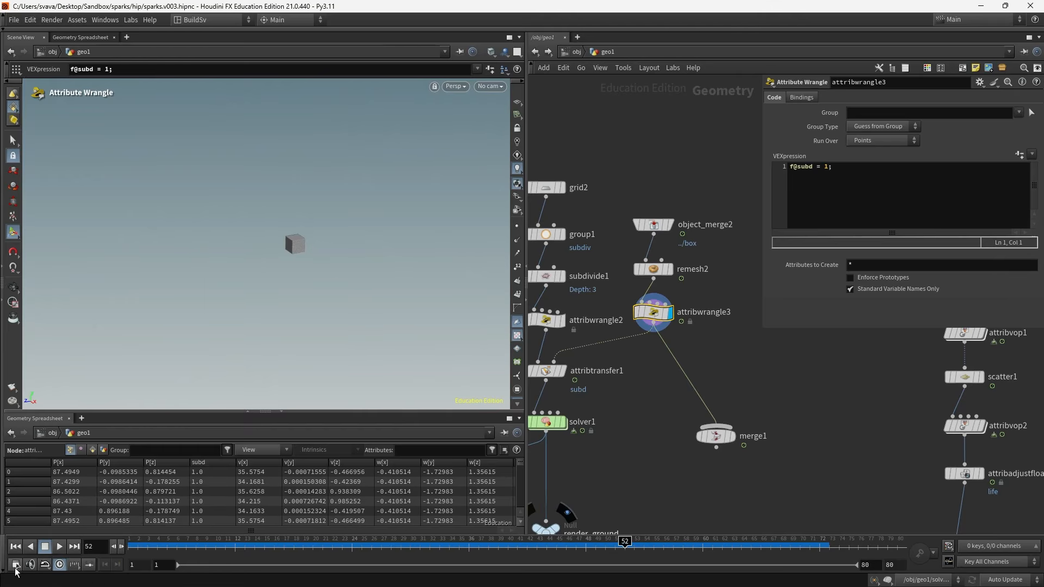
{"action": "left_click", "coordinate": [16, 566]}
{"action": "left_click_drag", "start_coordinate": [113, 314], "coordinate": [639, 128]}
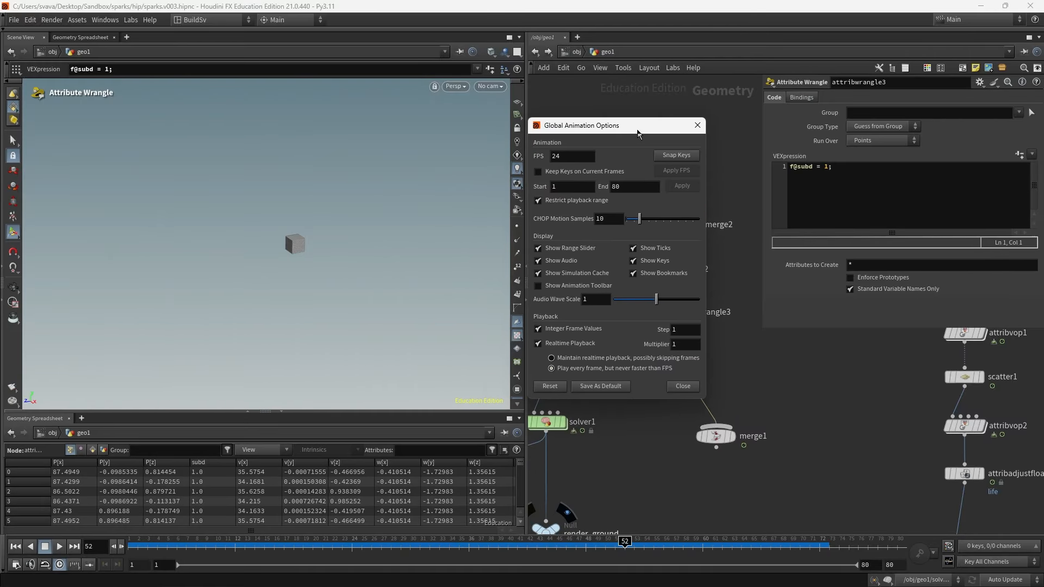
{"action": "left_click", "coordinate": [538, 330]}
{"action": "double_click", "coordinate": [674, 329]}
{"action": "type", "text": "0.1"}
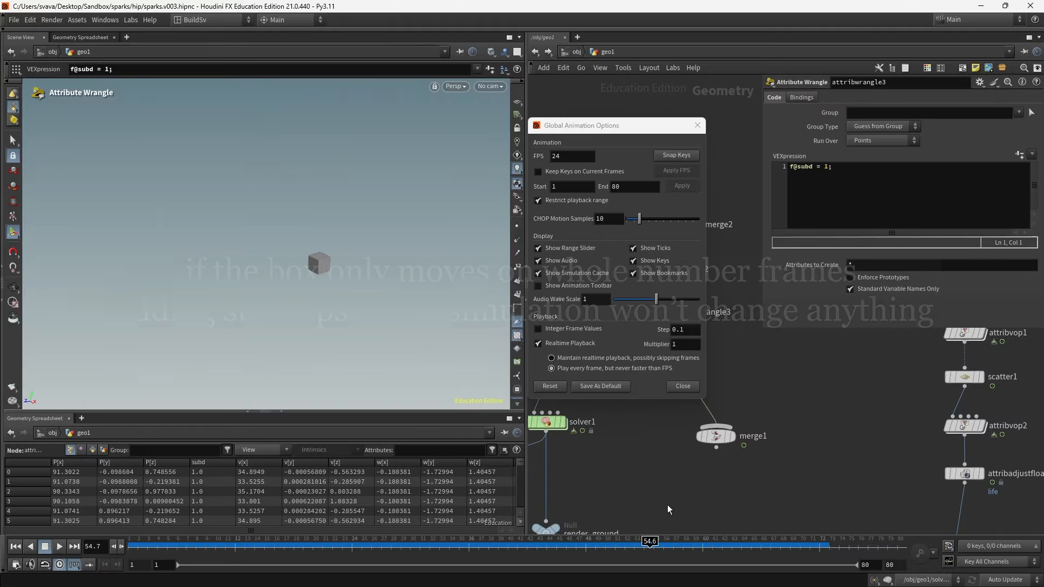
- Step through sub-frames to examine the box's motion, then re-enable Integer Frame Values and close the options
{"action": "key", "text": "Right"}
{"action": "key", "text": "Right"}
{"action": "key", "text": "Left"}
{"action": "key", "text": "Left"}
{"action": "key", "text": "Left"}
{"action": "key", "text": "Left"}
{"action": "key", "text": "Left"}
{"action": "key", "text": "Left"}
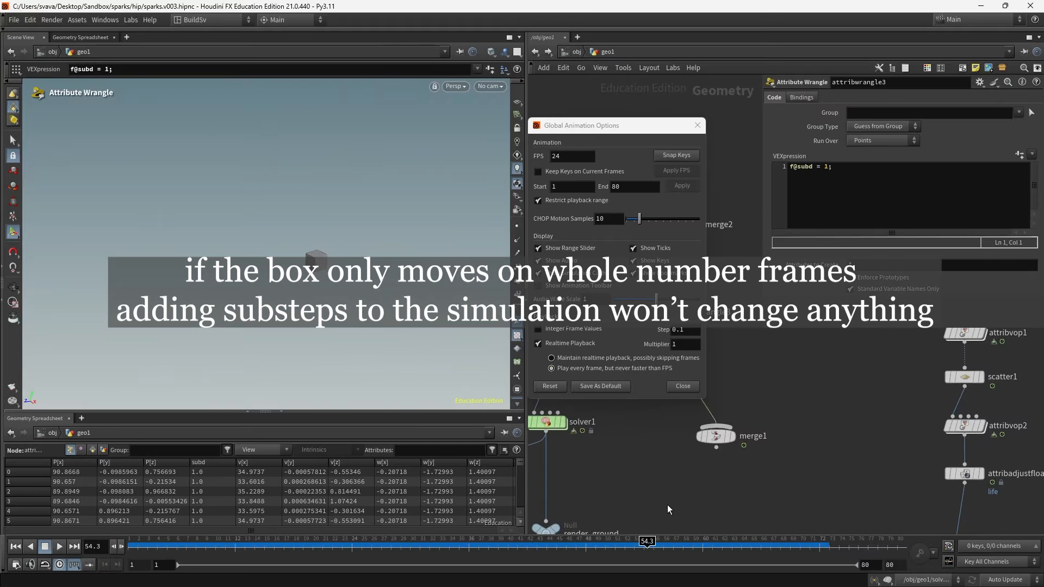
{"action": "left_click", "coordinate": [538, 329]}
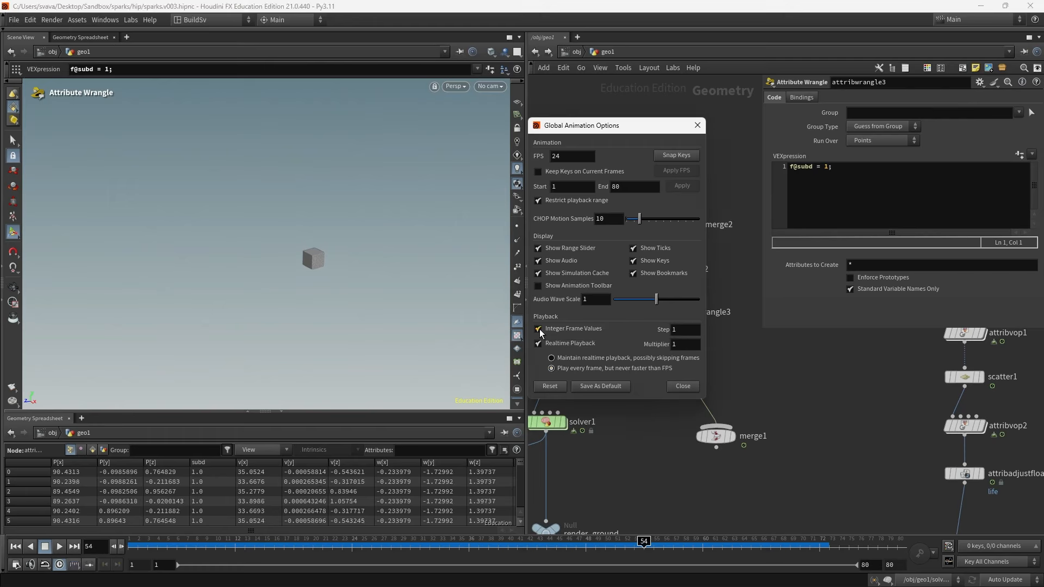
{"action": "left_click", "coordinate": [697, 127]}
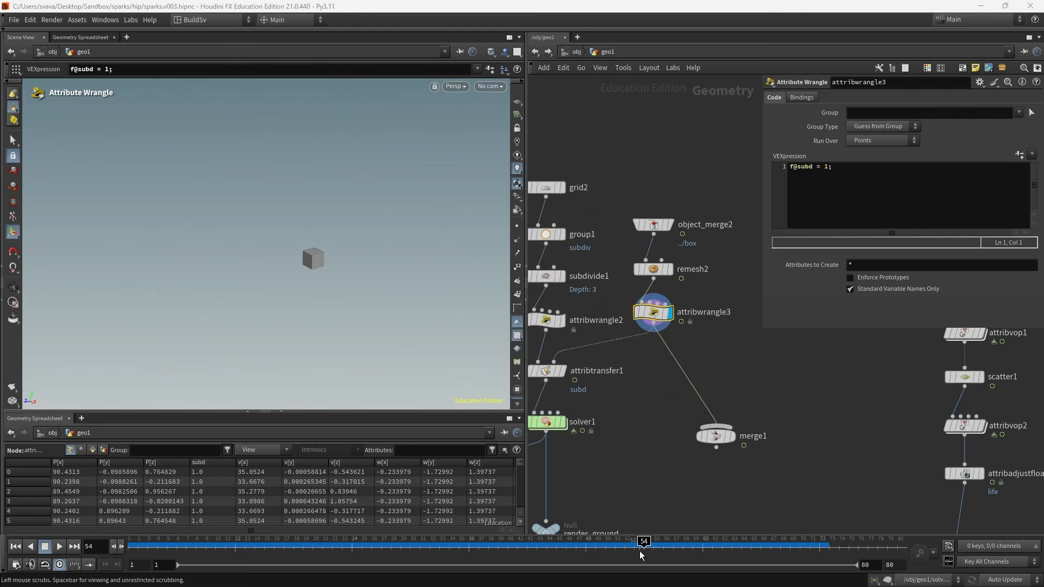
- Set solver1's Sub Steps to 2 and reset the simulation
{"action": "mouse_move", "coordinate": [644, 543]}
{"action": "left_mouse_down"}
{"action": "mouse_move", "coordinate": [686, 544]}
{"action": "mouse_move", "coordinate": [626, 543]}
{"action": "mouse_move", "coordinate": [644, 543]}
{"action": "left_mouse_up"}
{"action": "middle_click_drag", "start_coordinate": [677, 481], "coordinate": [716, 452]}
{"action": "middle_click_drag", "start_coordinate": [643, 429], "coordinate": [734, 431]}
{"action": "left_click", "coordinate": [592, 462]}
{"action": "left_click", "coordinate": [686, 391]}
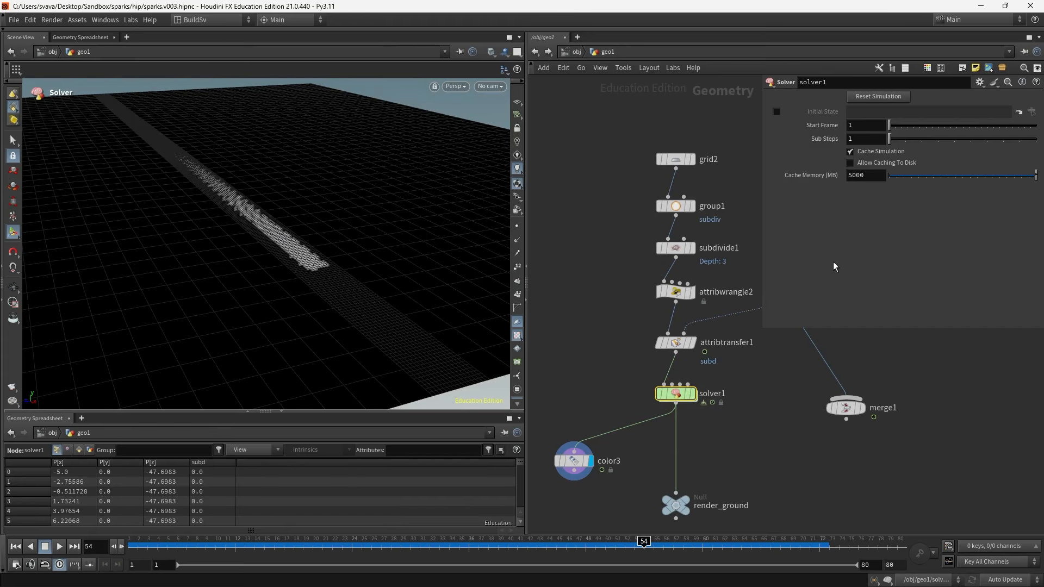
{"action": "left_click", "coordinate": [866, 139]}
{"action": "type", "text": "2"}
{"action": "key", "text": "Return"}
{"action": "left_click", "coordinate": [885, 95]}
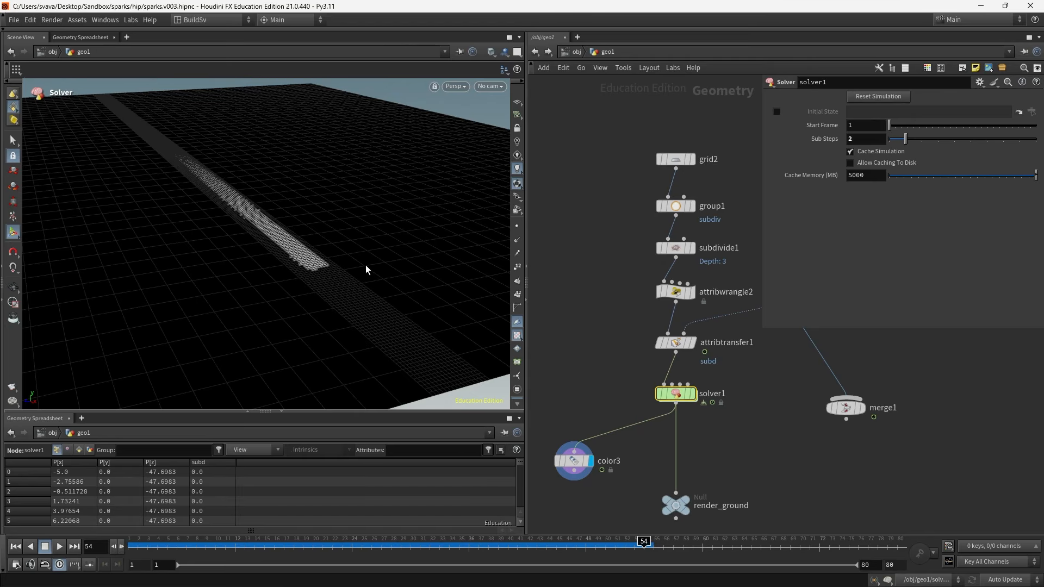
- Orbit the viewport and play the timeline to frame 80 to review the accumulated subd trail
{"action": "left_click_drag", "start_coordinate": [373, 263], "coordinate": [449, 311]}
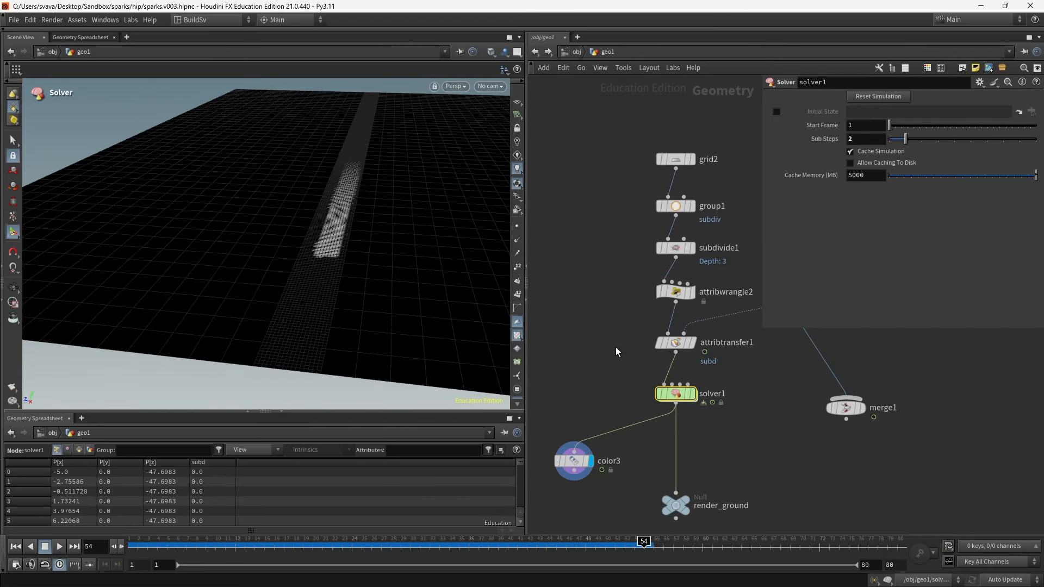
{"action": "key", "text": "Escape"}
{"action": "mouse_move", "coordinate": [375, 265]}
{"action": "left_mouse_down"}
{"action": "mouse_move", "coordinate": [379, 296]}
{"action": "mouse_move", "coordinate": [429, 293]}
{"action": "mouse_move", "coordinate": [373, 269]}
{"action": "left_mouse_up"}
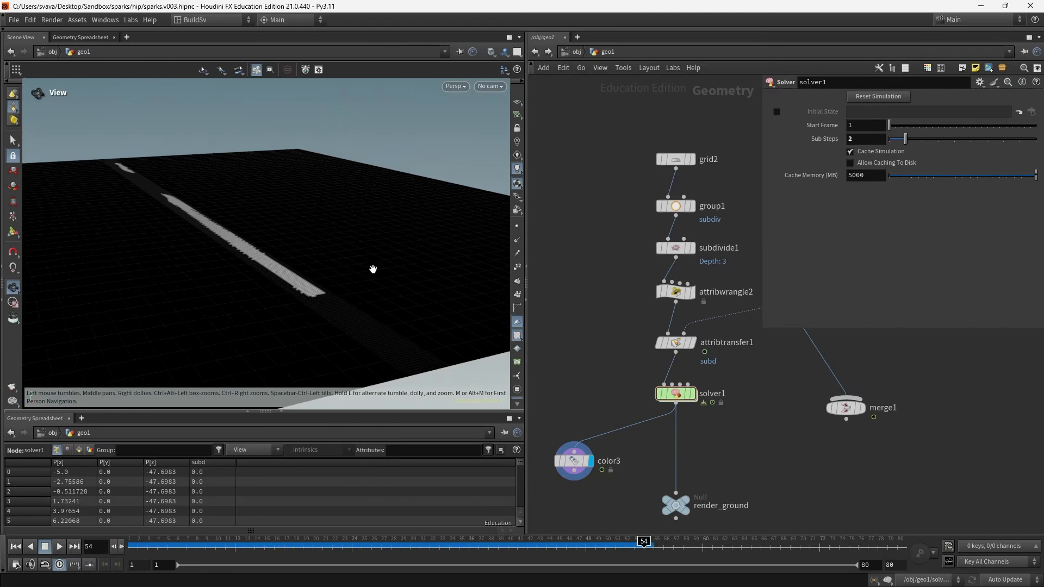
{"action": "middle_click_drag", "start_coordinate": [373, 269], "coordinate": [375, 249], "text": "alt"}
{"action": "middle_click_drag", "start_coordinate": [693, 427], "coordinate": [693, 359]}
{"action": "left_click_drag", "start_coordinate": [694, 442], "coordinate": [696, 492]}
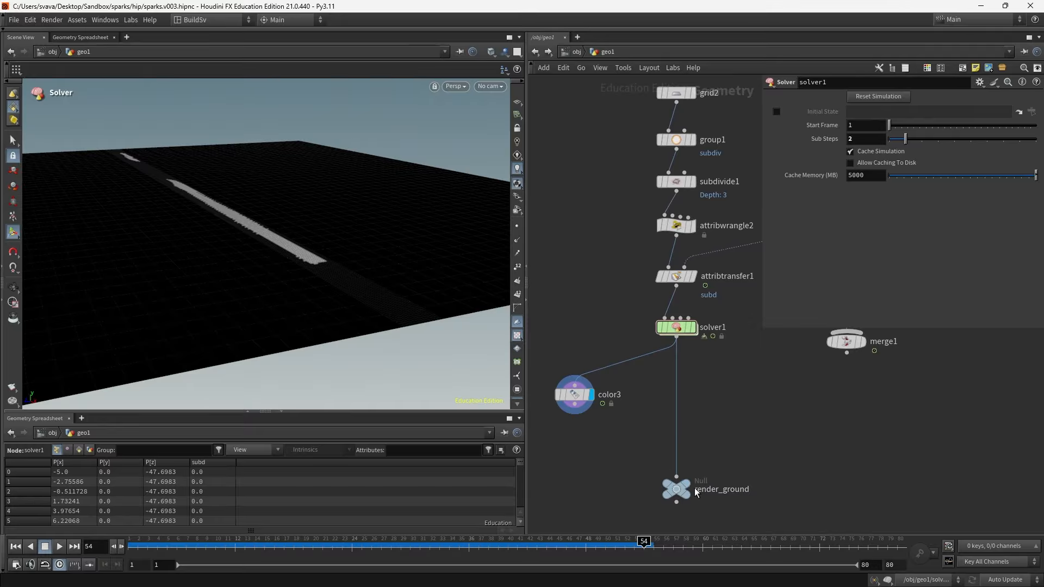
{"action": "left_click_drag", "start_coordinate": [647, 546], "coordinate": [899, 549]}
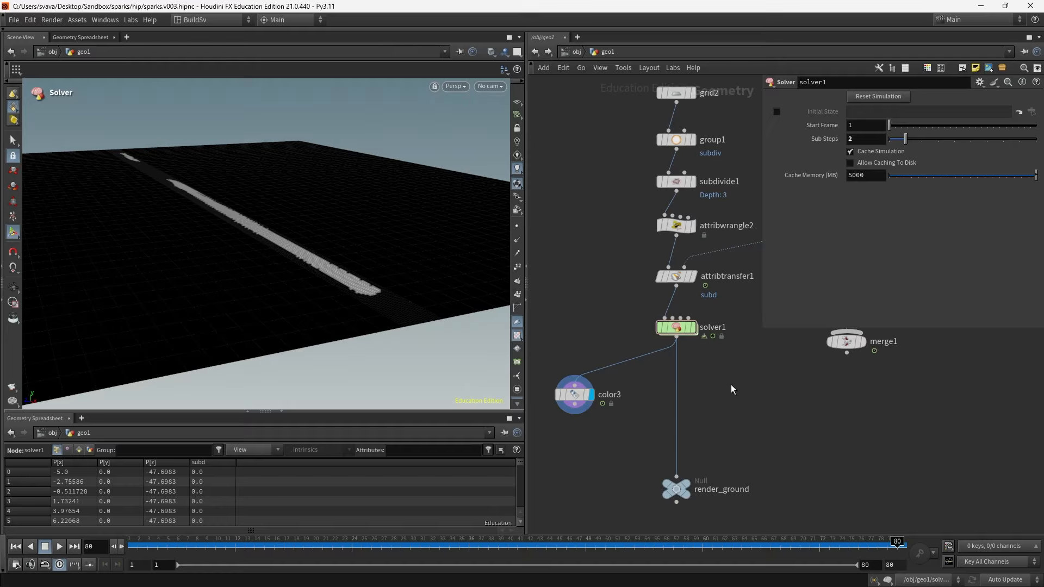
- Insert a Time Shift node below solver1 and delete its Frame channel so it holds frame 80
{"action": "key", "text": "Tab"}
{"action": "type", "text": "times"}
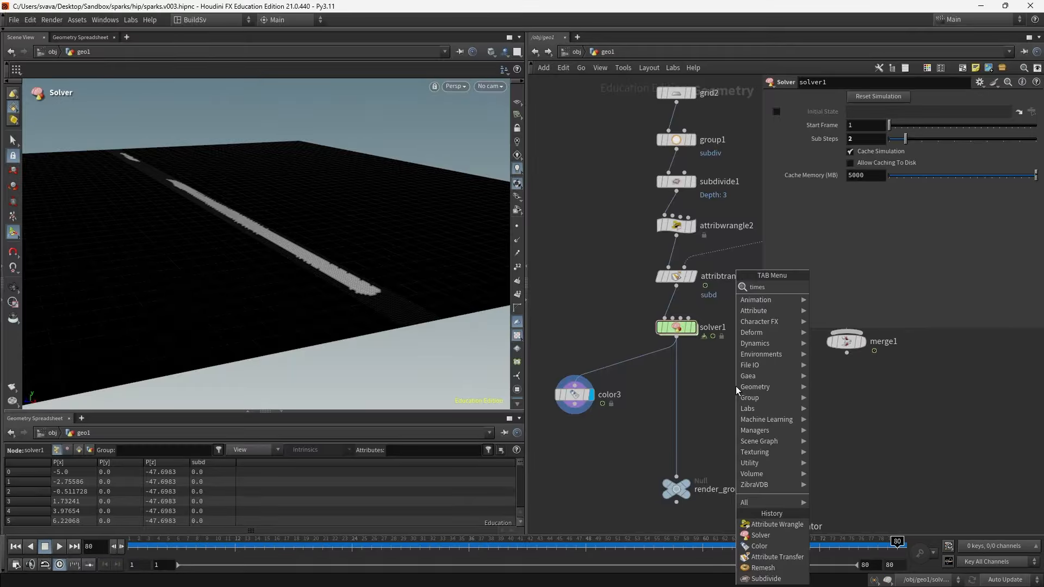
{"action": "key", "text": "Return"}
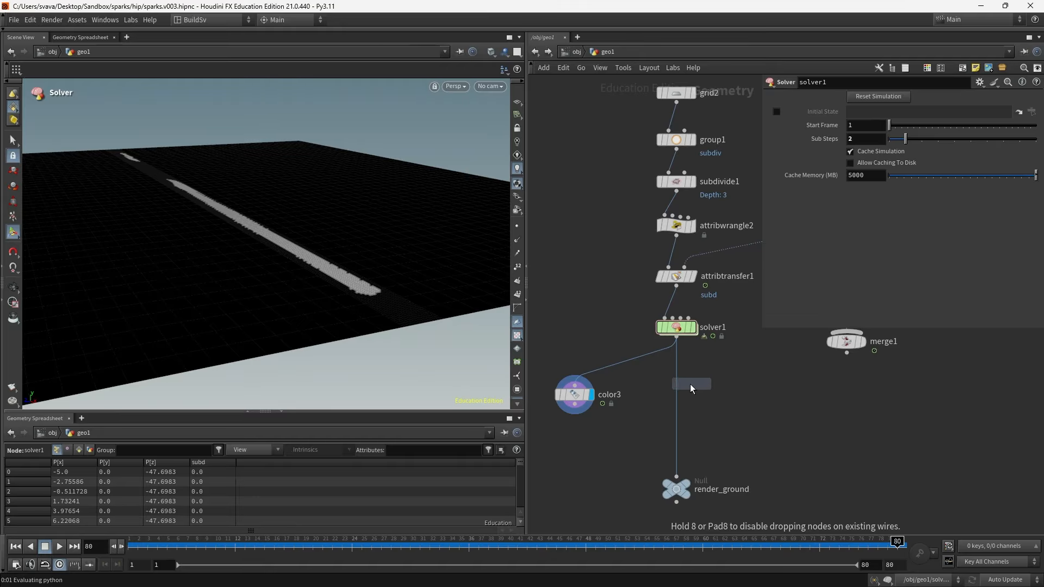
{"action": "left_click", "coordinate": [690, 384]}
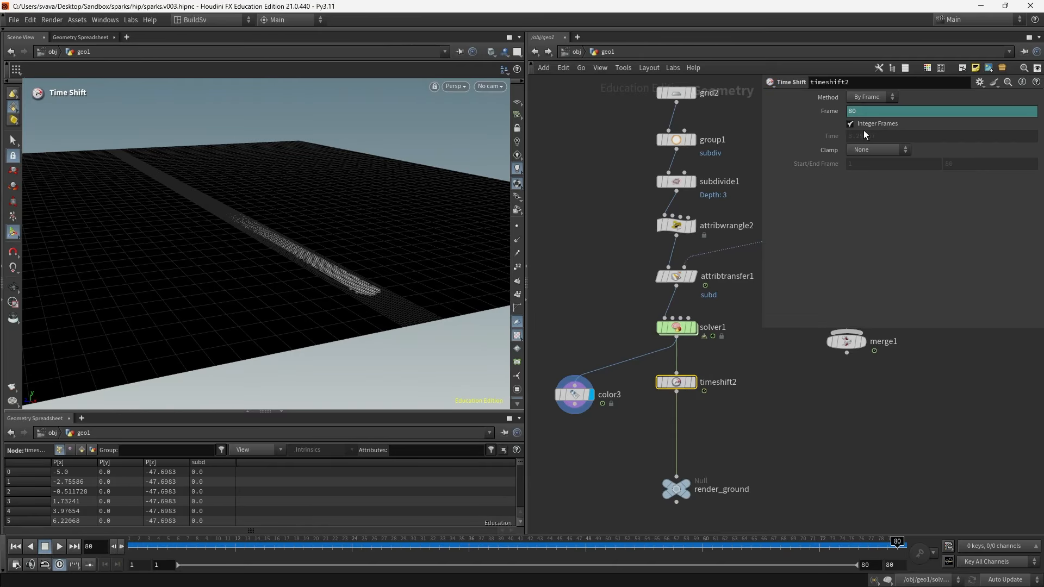
{"action": "right_click", "coordinate": [824, 110]}
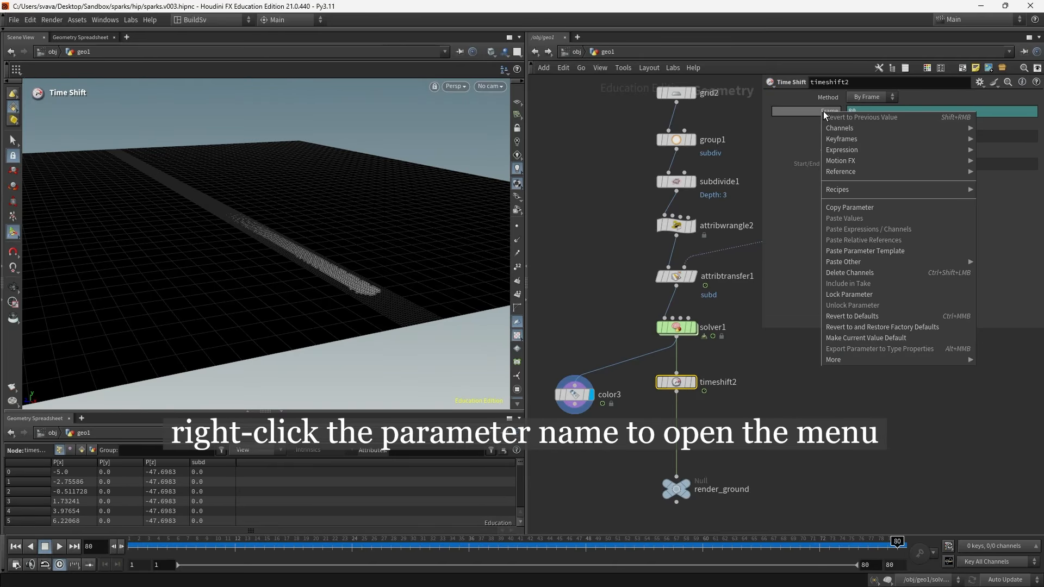
{"action": "left_click", "coordinate": [867, 272]}
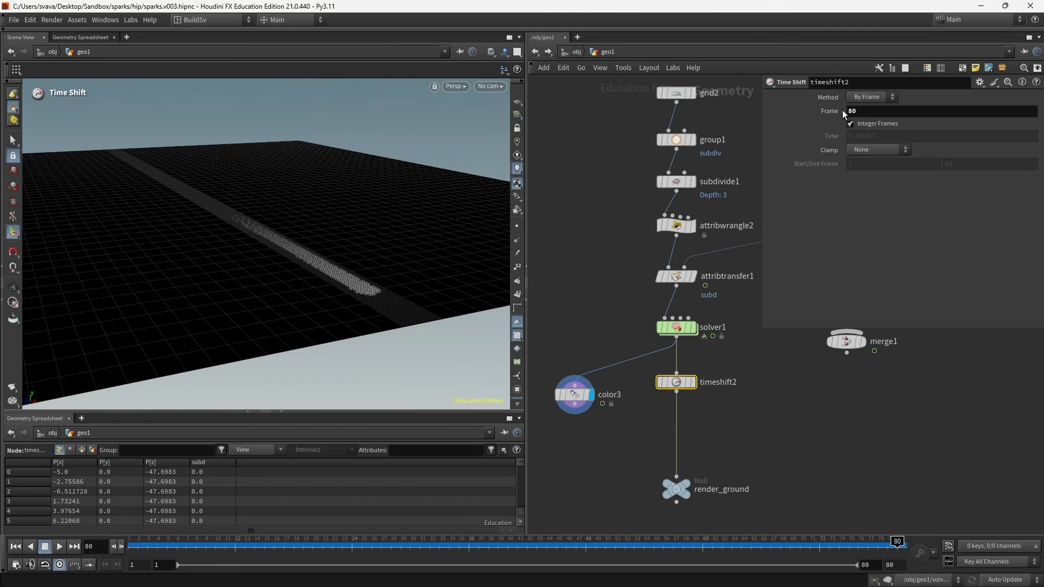
- Insert a Subdivide node between timeshift2 and render_ground
{"action": "middle_click_drag", "start_coordinate": [765, 448], "coordinate": [719, 321]}
{"action": "left_click_drag", "start_coordinate": [638, 366], "coordinate": [637, 457]}
{"action": "left_click", "coordinate": [650, 434]}
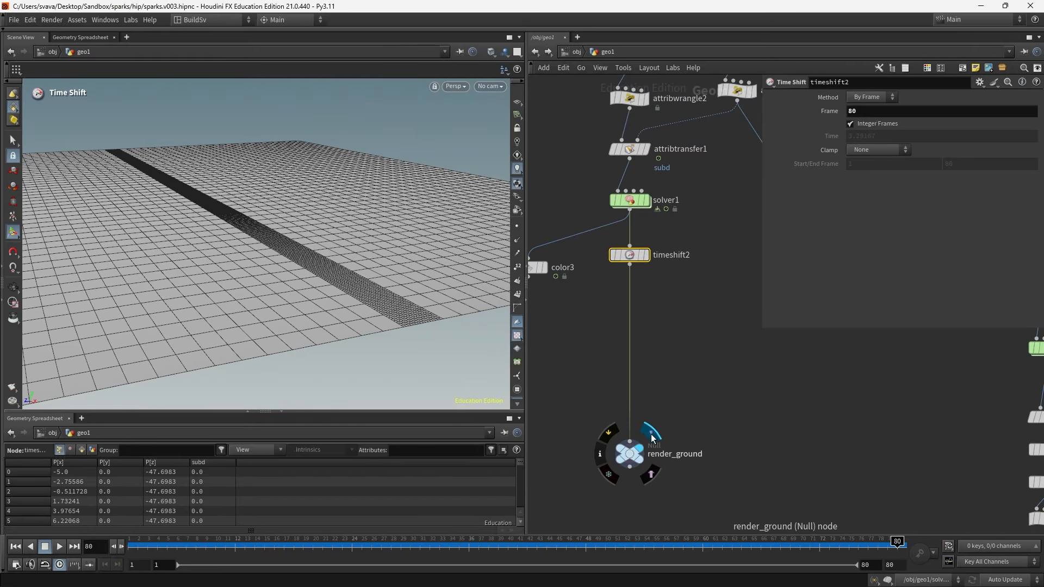
{"action": "left_click", "coordinate": [630, 453]}
{"action": "key", "text": "Tab"}
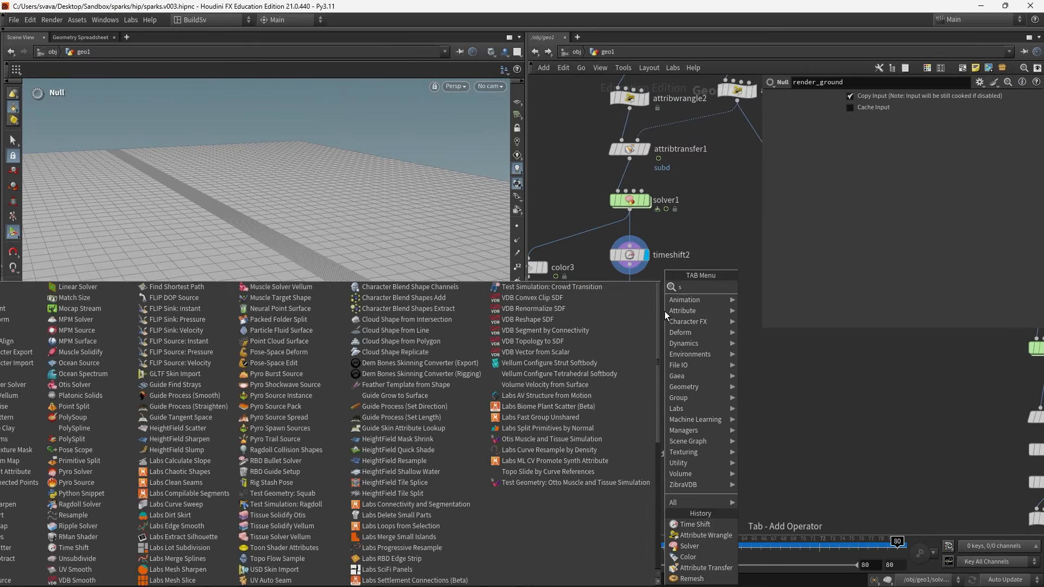
{"action": "type", "text": "subdivi"}
{"action": "key", "text": "Return"}
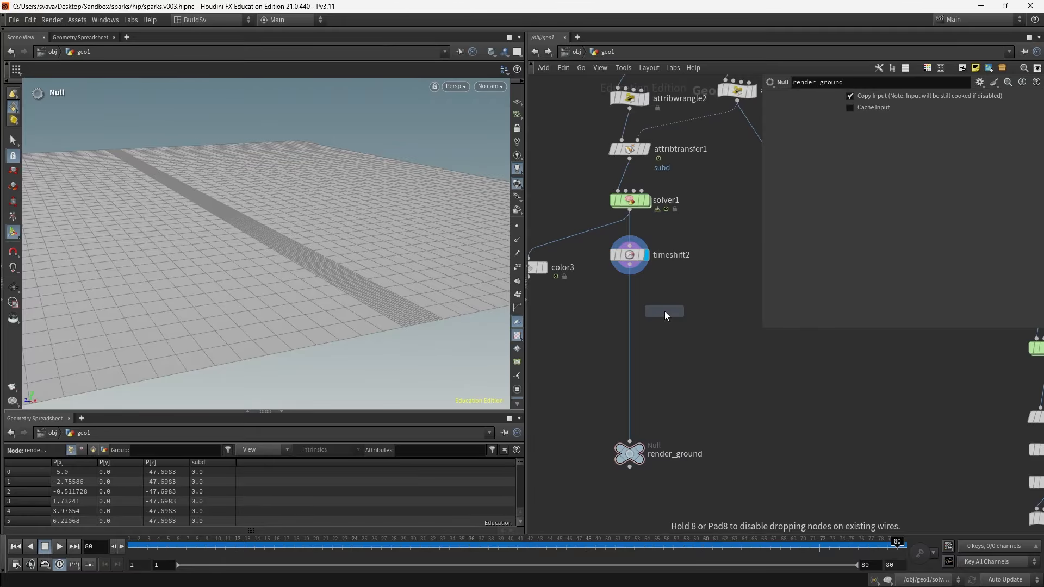
{"action": "left_click", "coordinate": [634, 314]}
{"action": "left_click_drag", "start_coordinate": [638, 317], "coordinate": [636, 309]}
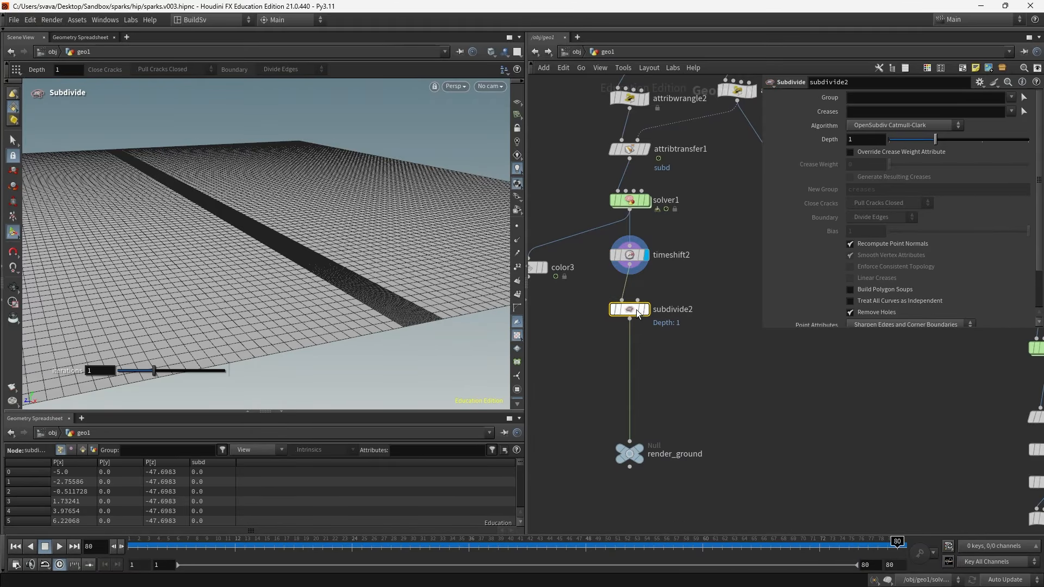
{"action": "left_click", "coordinate": [647, 311]}
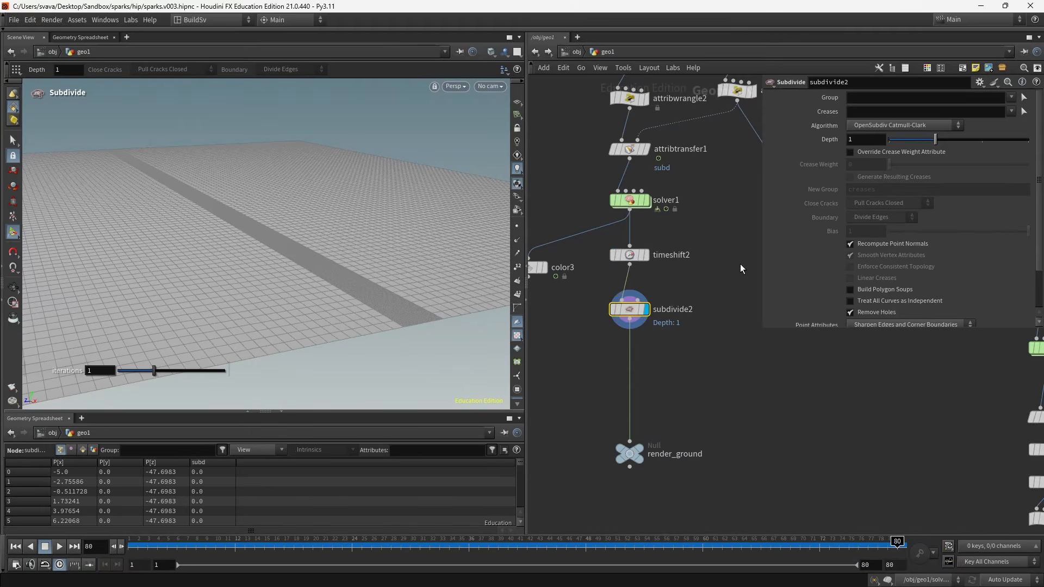
{"action": "left_click", "coordinate": [901, 97]}
{"action": "type", "text": "bd"}
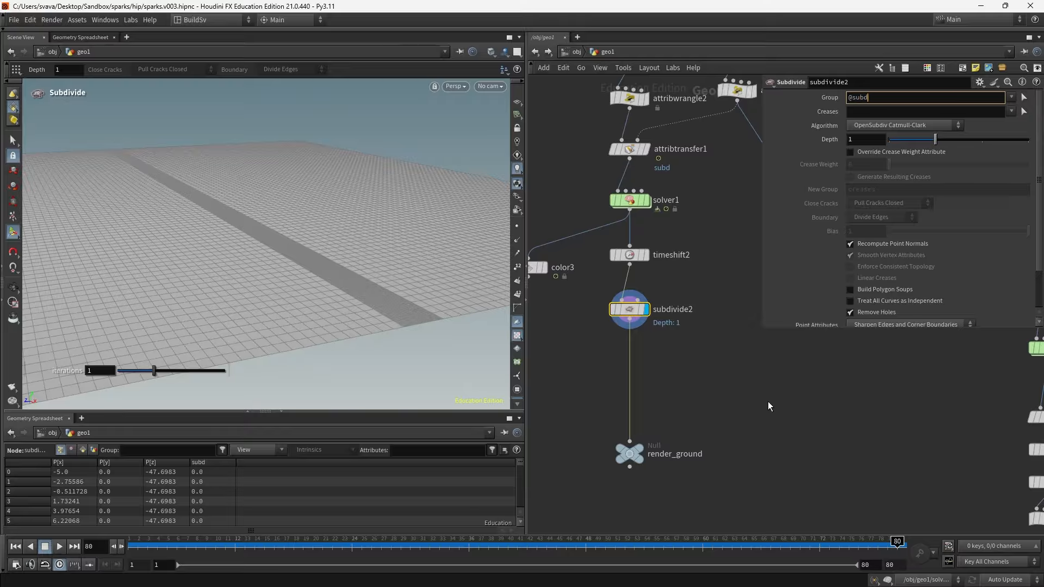
{"action": "type", "text": "=="}
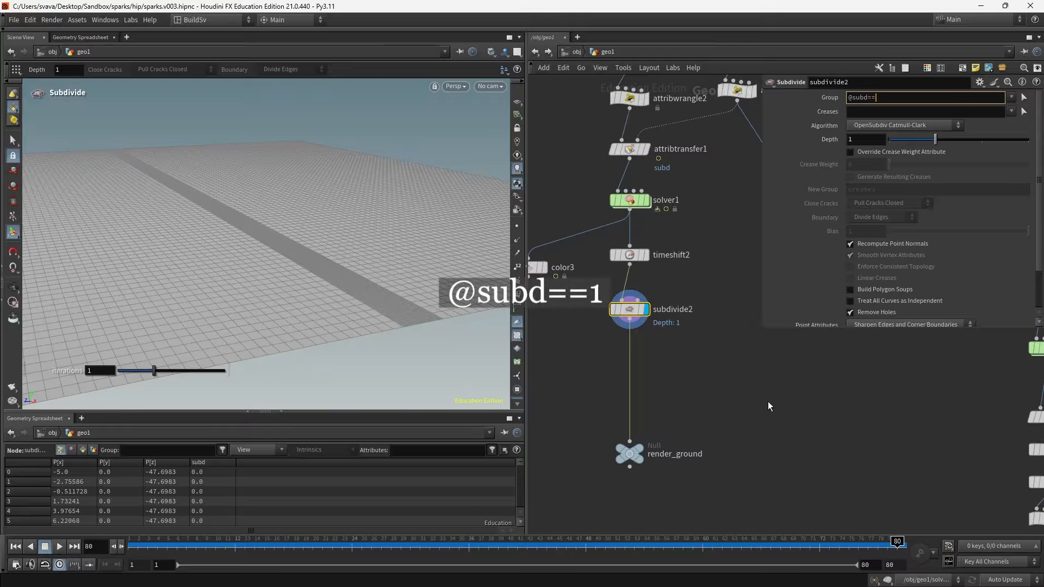
{"action": "type", "text": "1"}
{"action": "key", "text": "Return"}
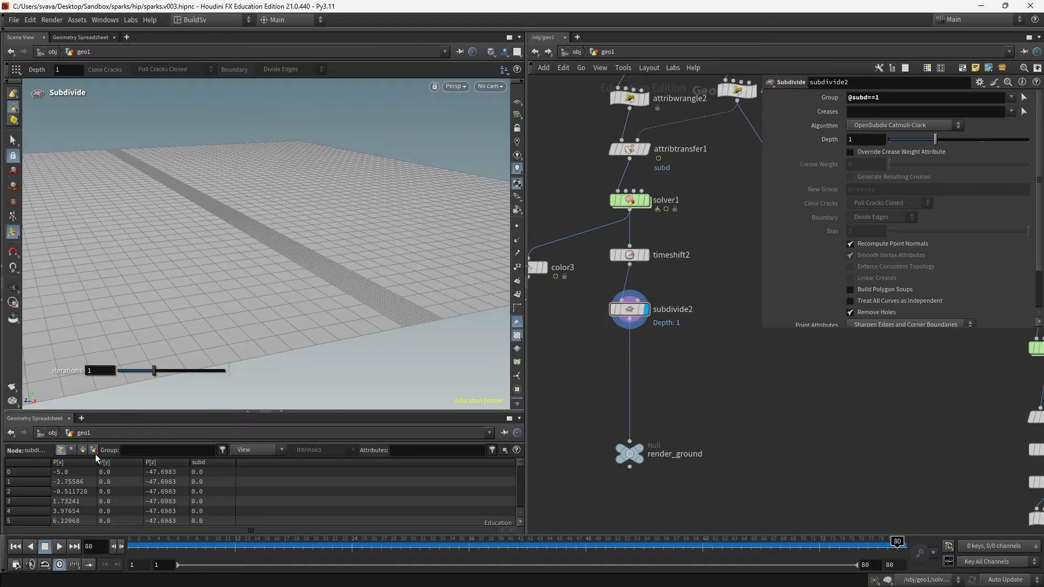
{"action": "left_click", "coordinate": [81, 450]}
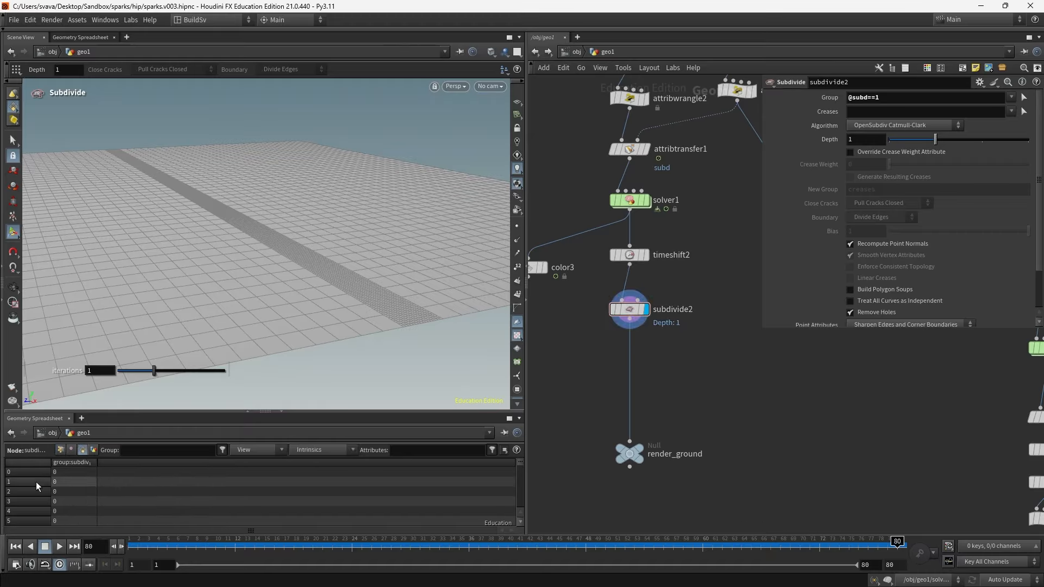
{"action": "left_click", "coordinate": [61, 450]}
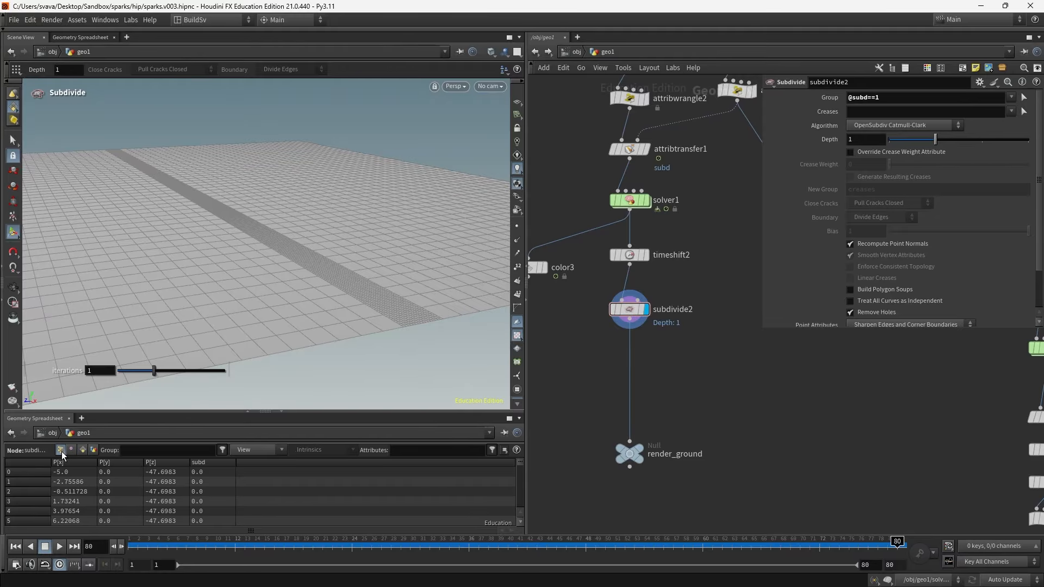
- Insert an Attribute Promote node between timeshift2 and subdivide2
{"action": "left_click_drag", "start_coordinate": [629, 310], "coordinate": [629, 394]}
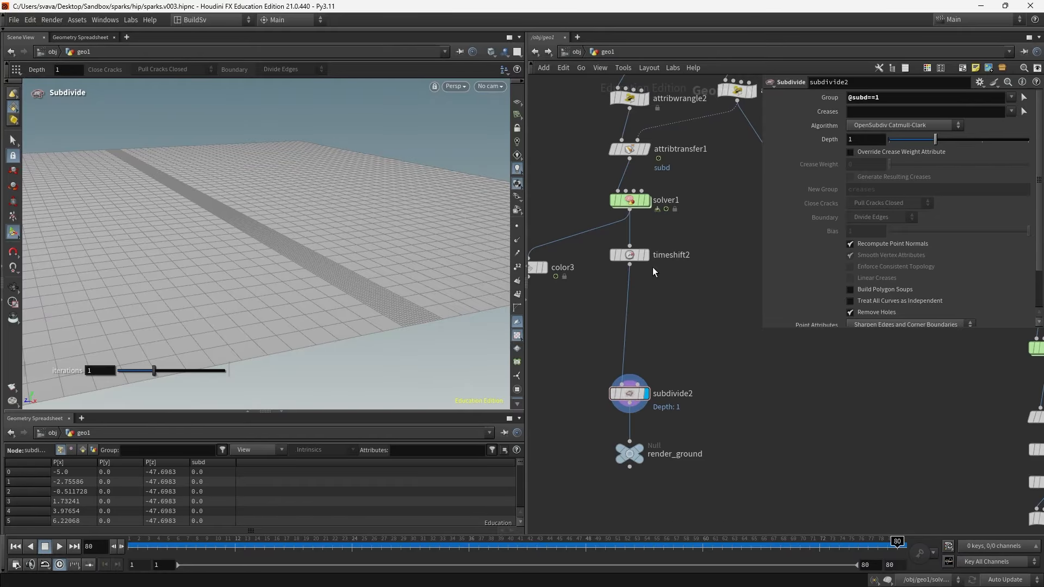
{"action": "left_click", "coordinate": [629, 253]}
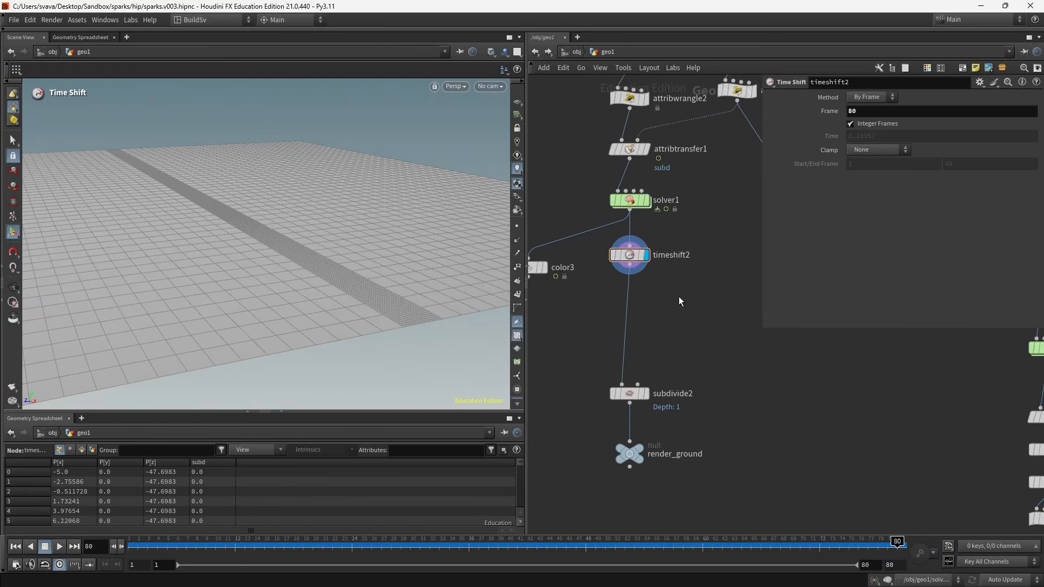
{"action": "key", "text": "Tab"}
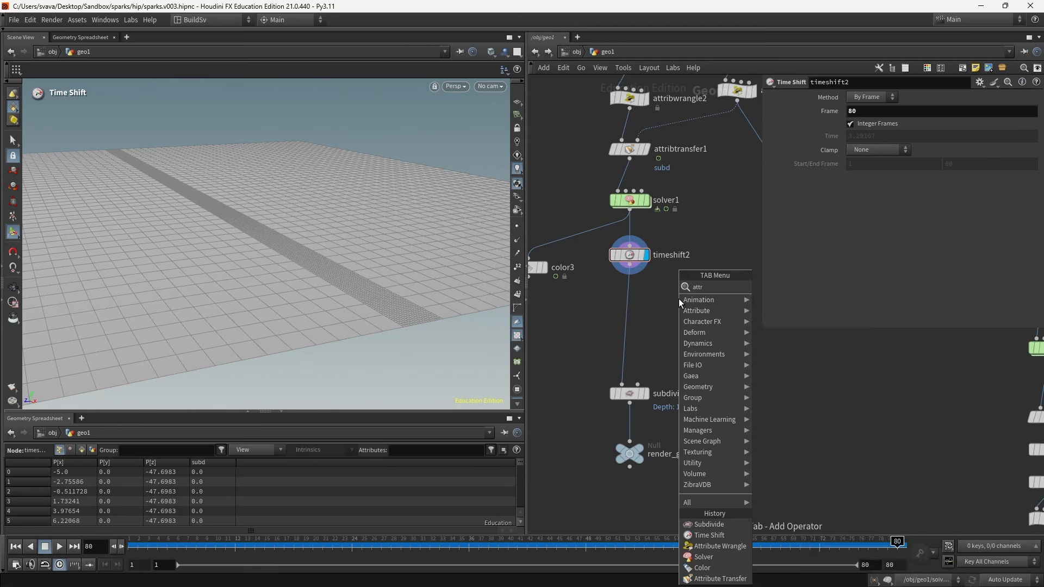
{"action": "type", "text": "ute promo"}
{"action": "key", "text": "Return"}
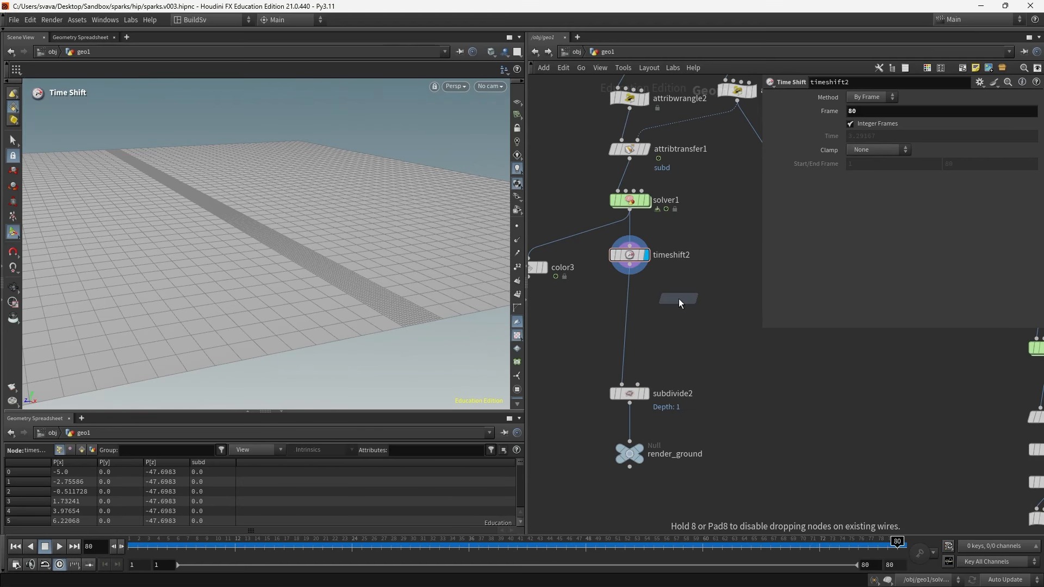
{"action": "left_click", "coordinate": [628, 291]}
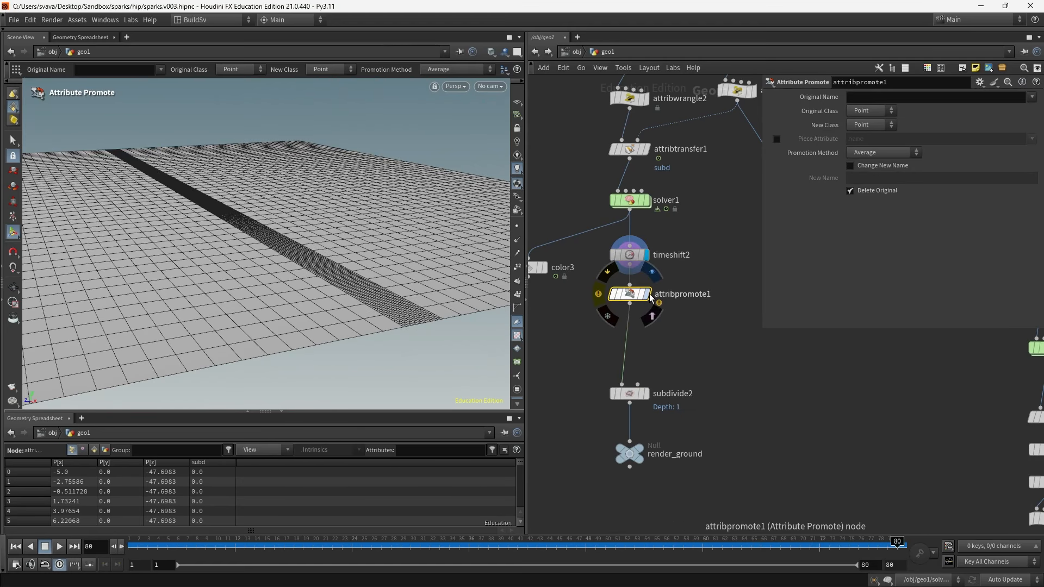
- Set attribpromote1 to promote subd from Point to Primitive class and show primitive attributes in the spreadsheet
{"action": "mouse_move", "coordinate": [641, 300]}
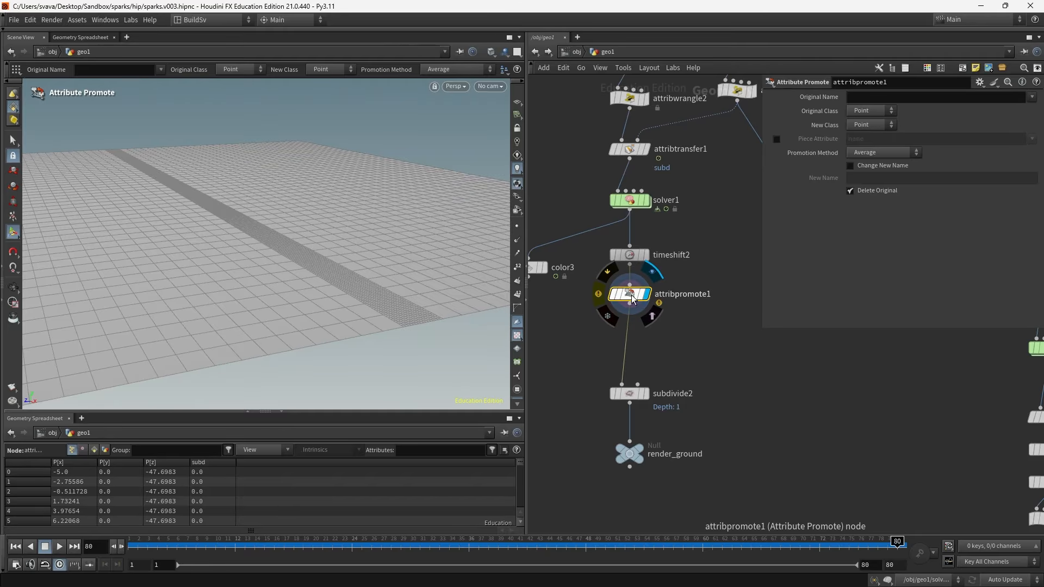
{"action": "left_click", "coordinate": [1031, 97]}
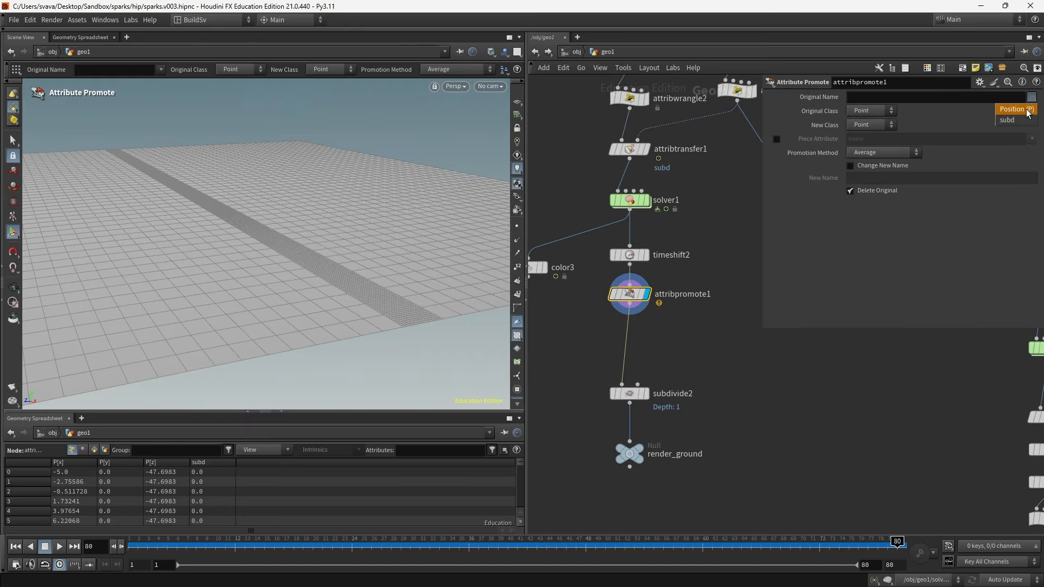
{"action": "left_click", "coordinate": [1015, 118]}
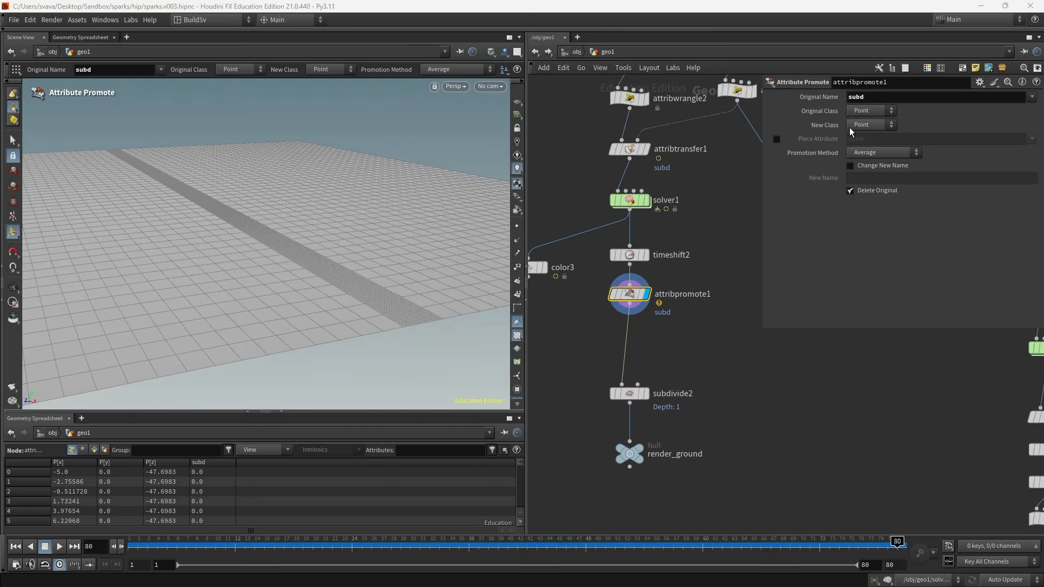
{"action": "left_click", "coordinate": [857, 126]}
{"action": "left_click", "coordinate": [857, 127]}
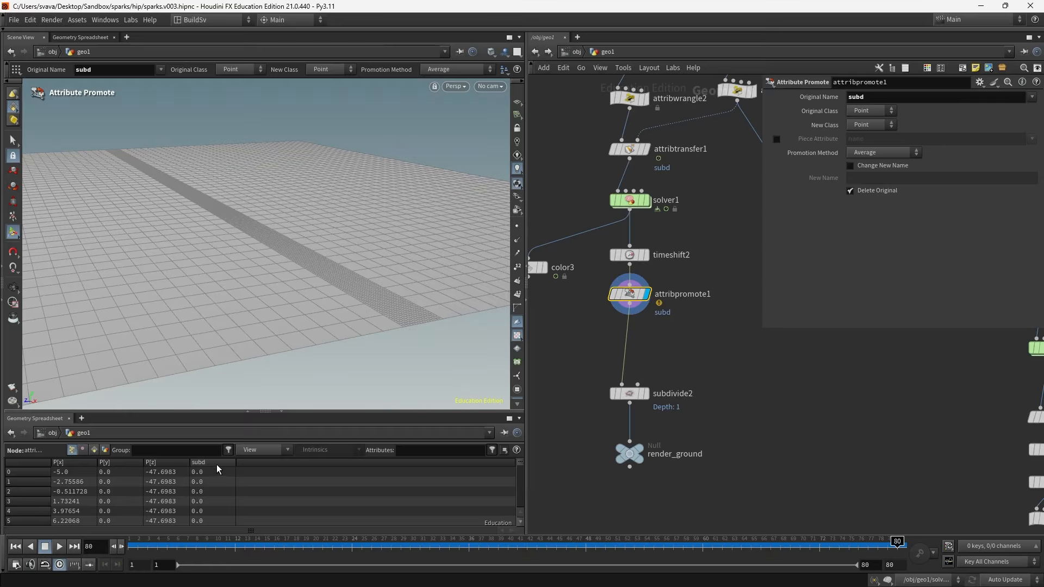
{"action": "left_click", "coordinate": [863, 129]}
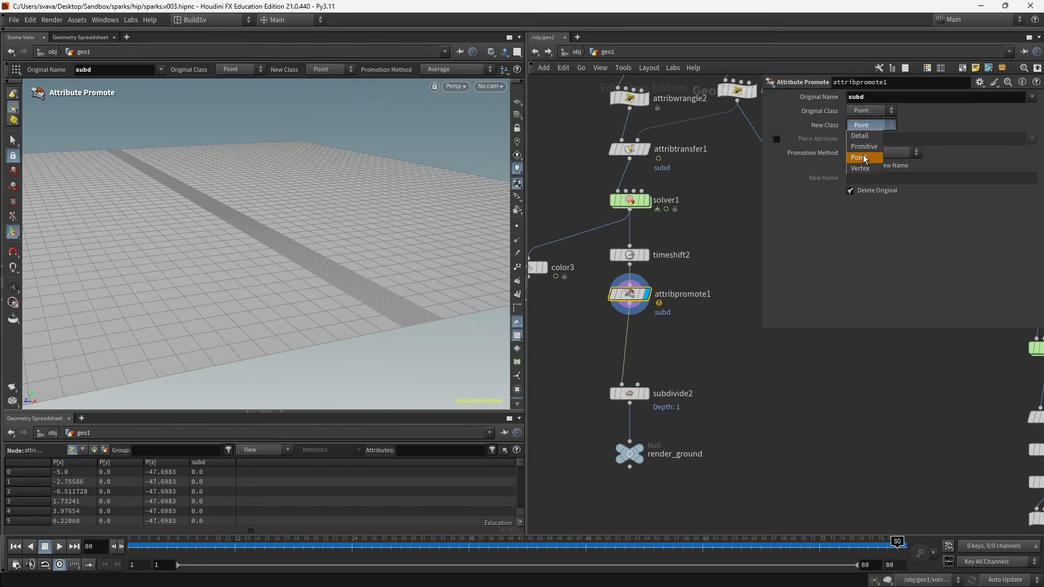
{"action": "left_click", "coordinate": [869, 150]}
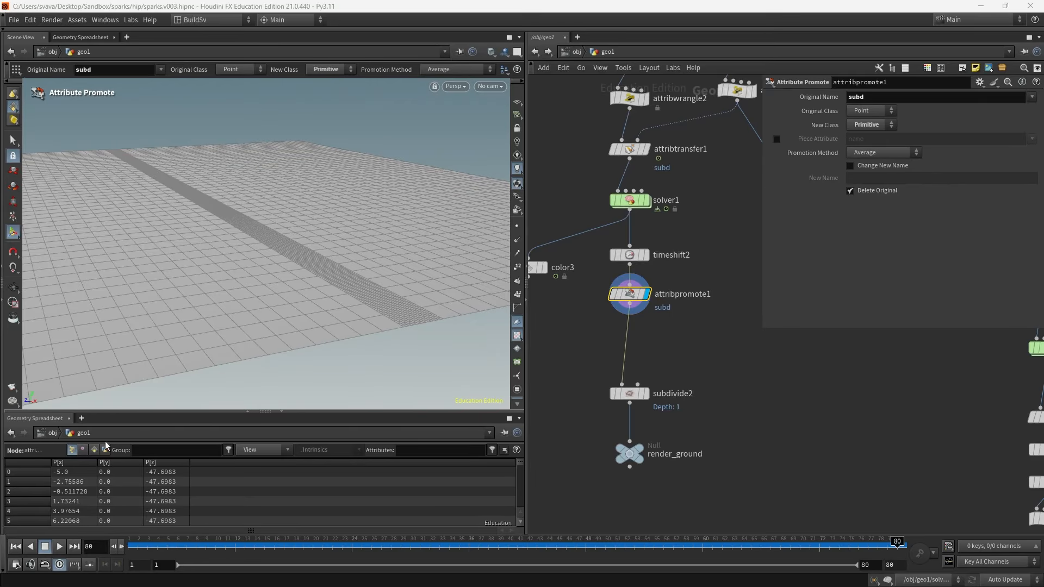
{"action": "left_click", "coordinate": [94, 450]}
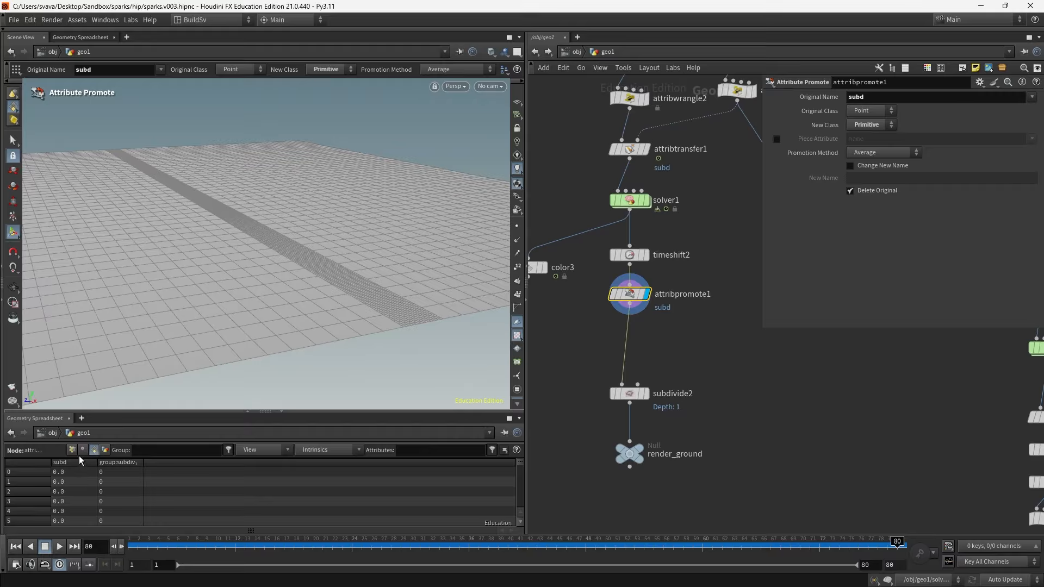
- Wire color3 to attribpromote1's output and display it in the viewport
{"action": "middle_click_drag", "start_coordinate": [576, 346], "coordinate": [650, 341]}
{"action": "left_click_drag", "start_coordinate": [602, 262], "coordinate": [610, 341]}
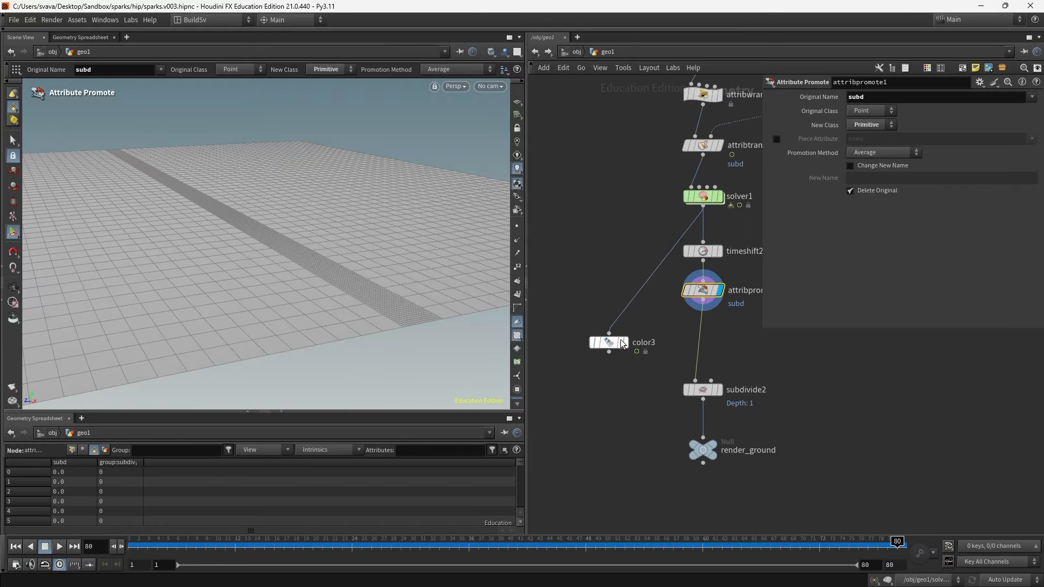
{"action": "left_click", "coordinate": [710, 299]}
{"action": "left_click", "coordinate": [630, 341]}
{"action": "left_click", "coordinate": [624, 341]}
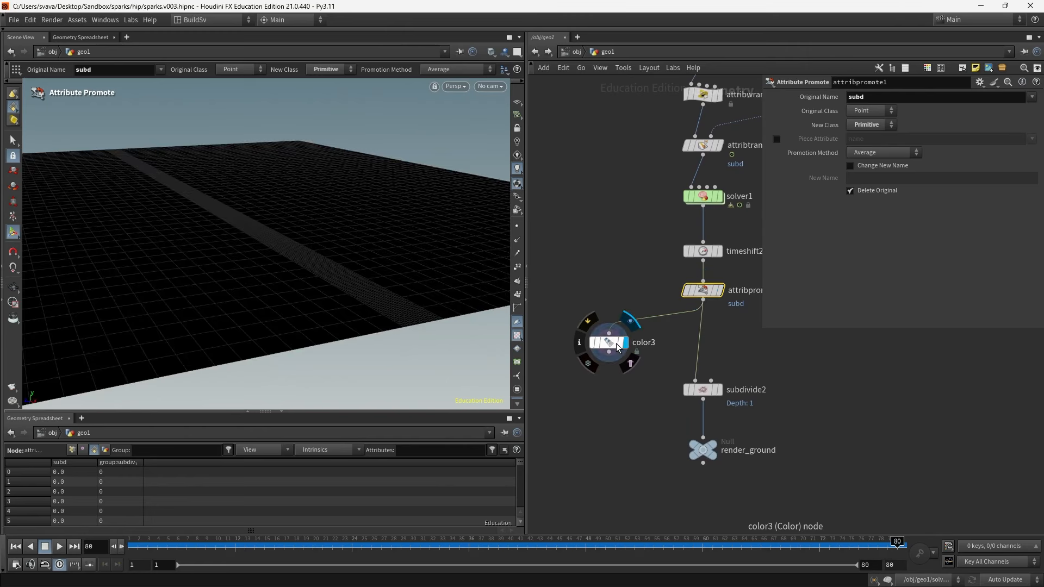
{"action": "left_click_drag", "start_coordinate": [637, 383], "coordinate": [573, 317]}
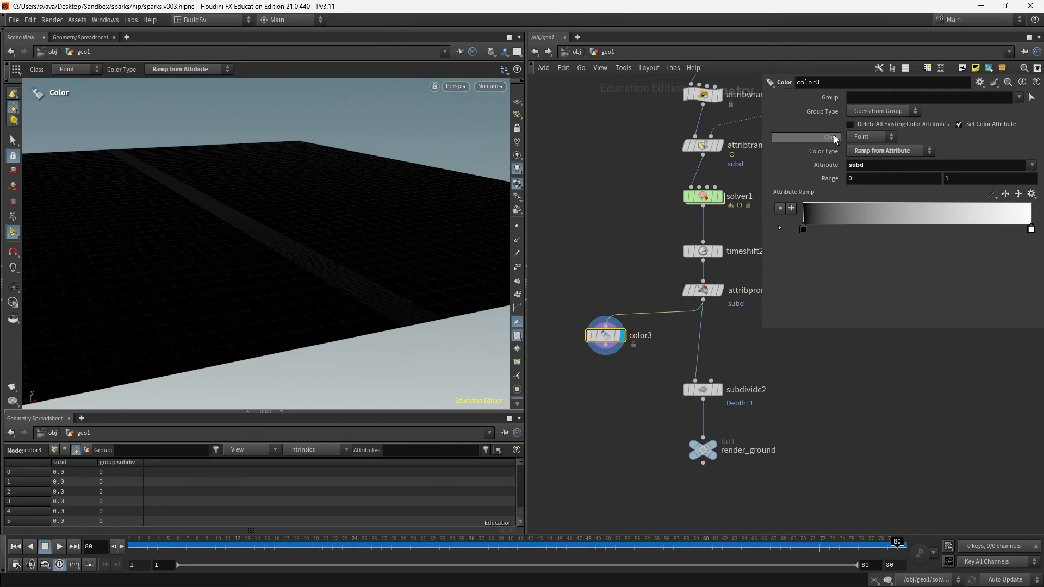
- Set color3's class to Primitive to visualize the promoted subd attribute
{"action": "left_click", "coordinate": [864, 137]}
{"action": "left_click", "coordinate": [870, 160]}
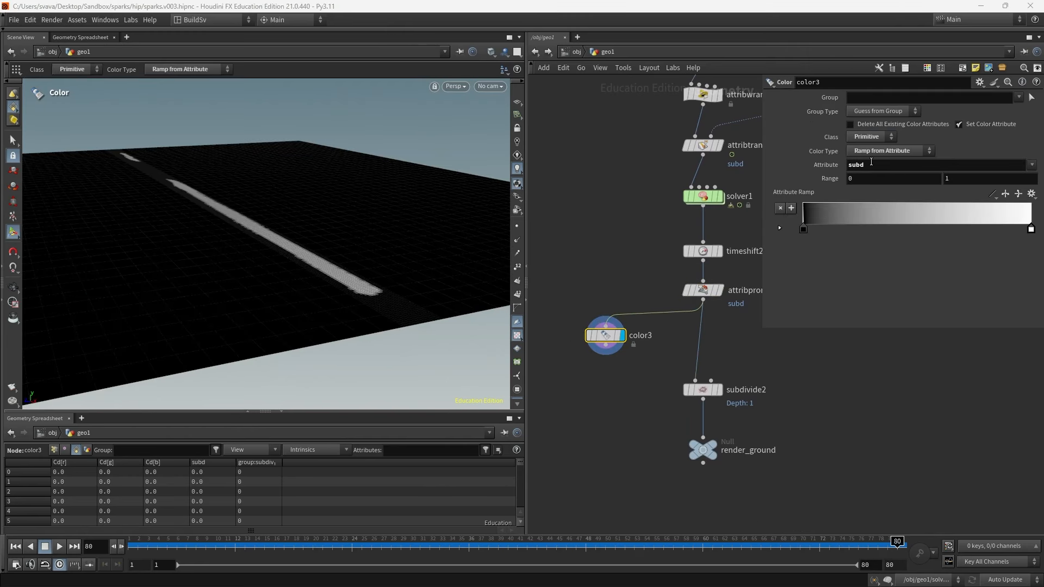
{"action": "key", "text": "Escape"}
{"action": "left_click_drag", "start_coordinate": [298, 289], "coordinate": [267, 300]}
{"action": "left_click_drag", "start_coordinate": [257, 286], "coordinate": [235, 299], "text": "alt"}
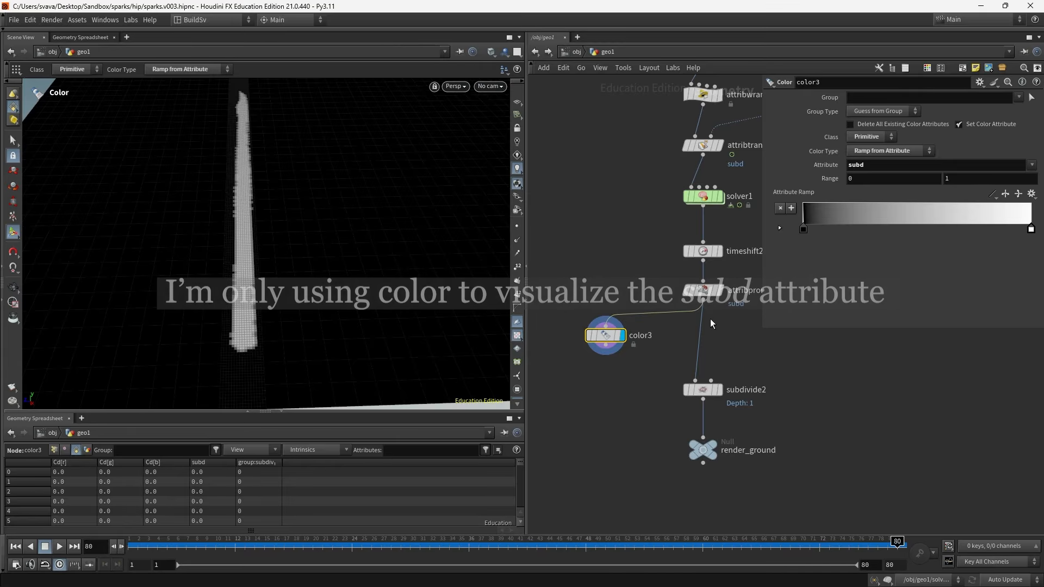
- Set attribpromote1's promotion method to Maximum
{"action": "left_click", "coordinate": [702, 291]}
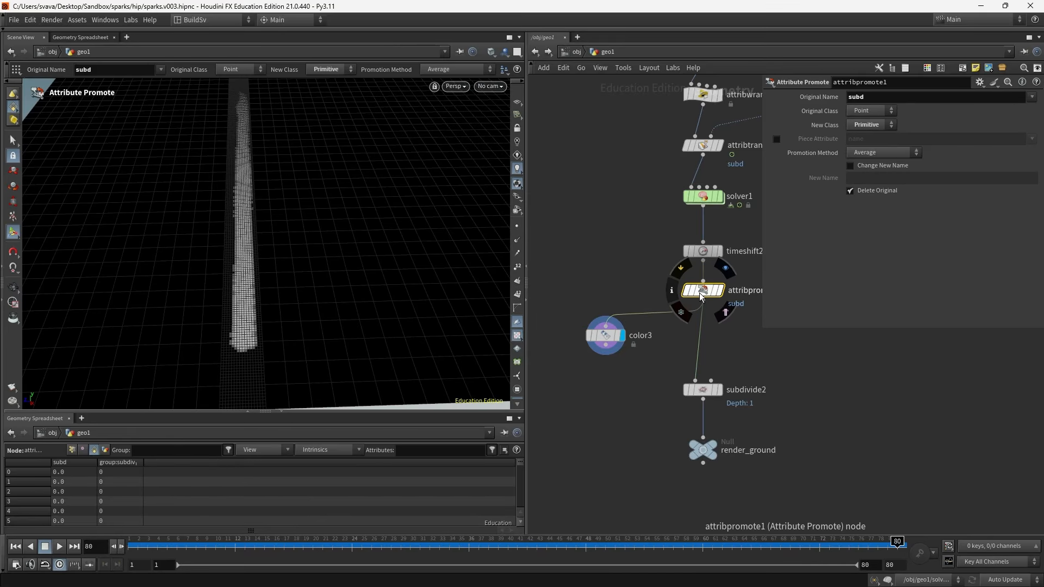
{"action": "left_click", "coordinate": [865, 154]}
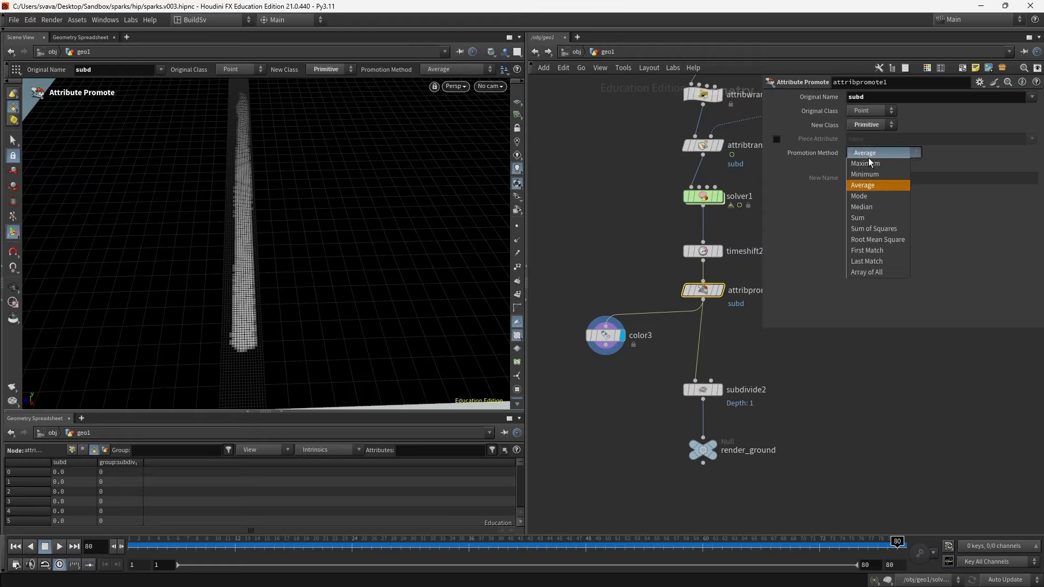
{"action": "left_click", "coordinate": [882, 164]}
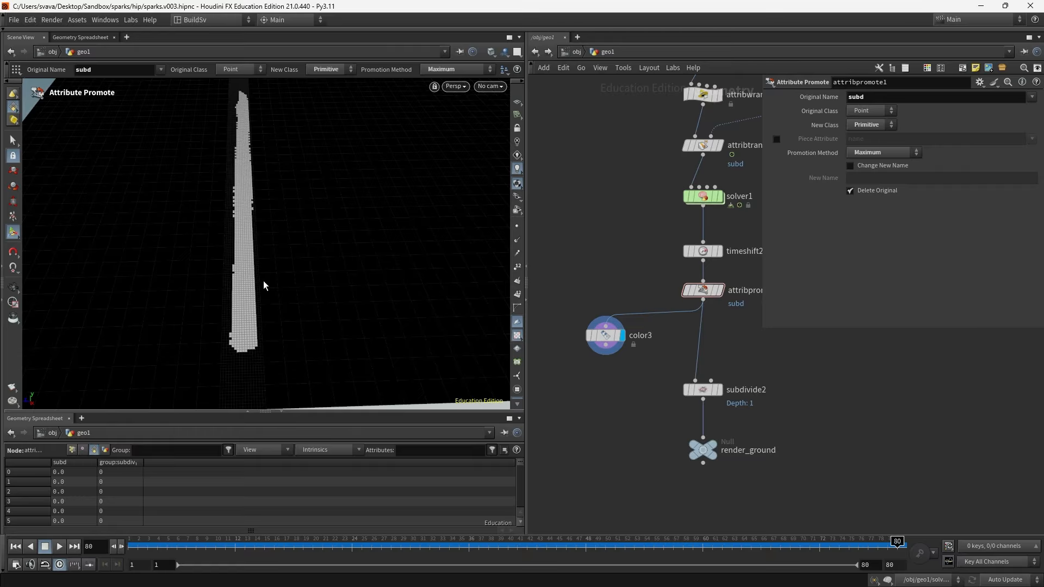
- Display subdivide2's output in the viewport and inspect the subdivided trail
{"action": "left_click_drag", "start_coordinate": [611, 337], "coordinate": [622, 327]}
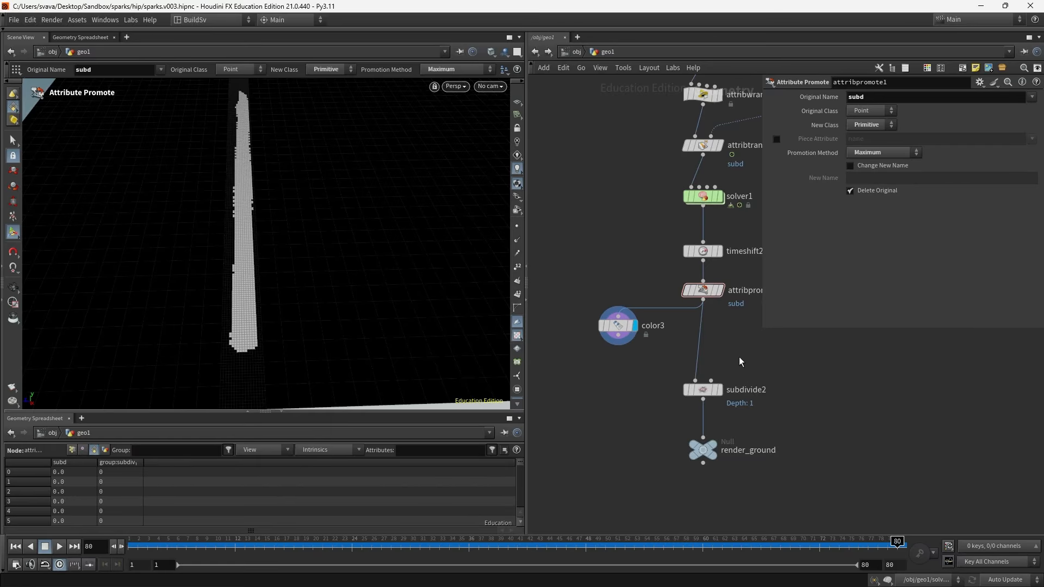
{"action": "left_click", "coordinate": [720, 391]}
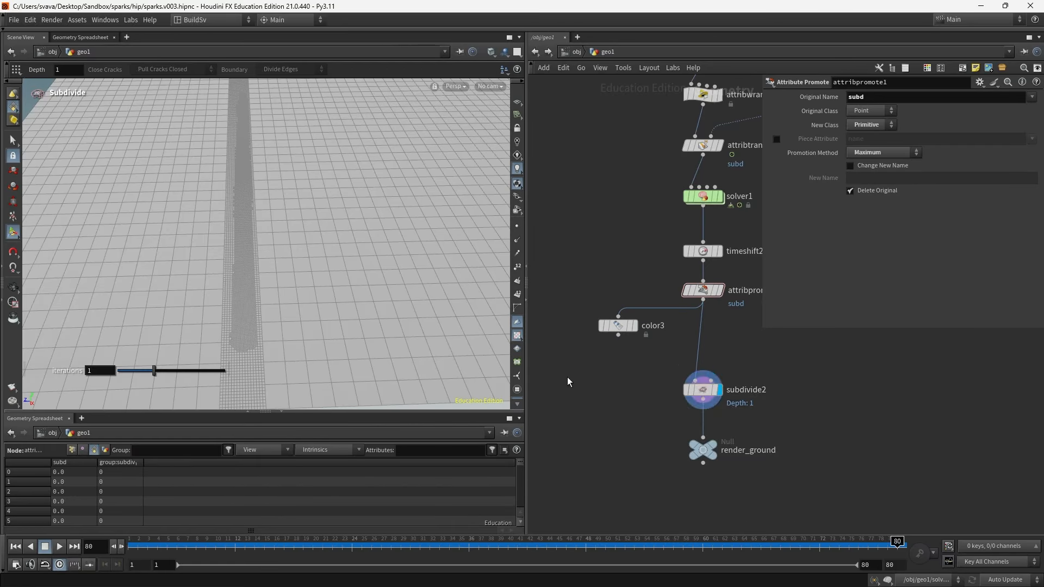
{"action": "key", "text": "Escape"}
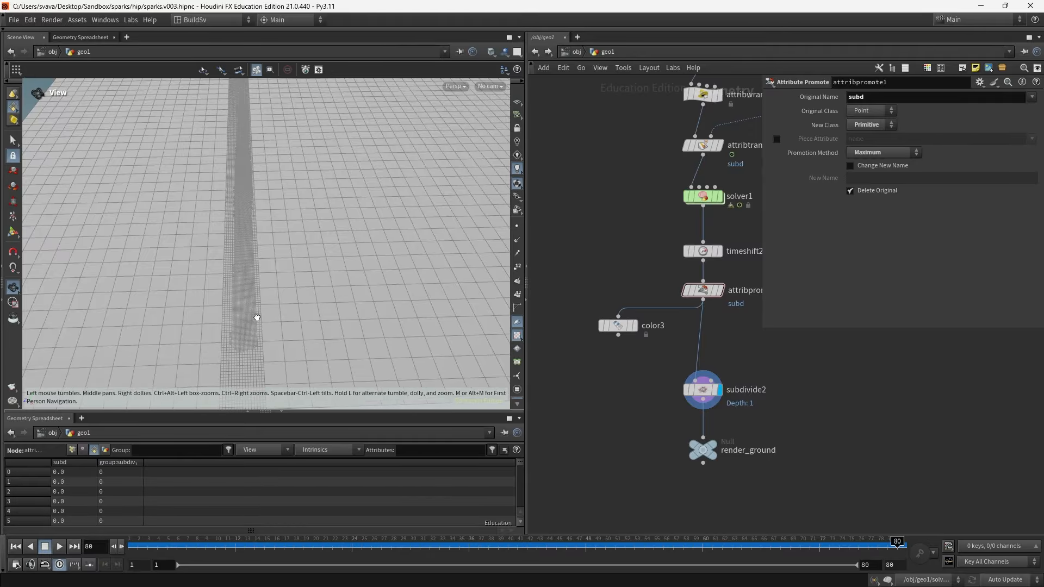
{"action": "left_click_drag", "start_coordinate": [256, 319], "coordinate": [298, 297]}
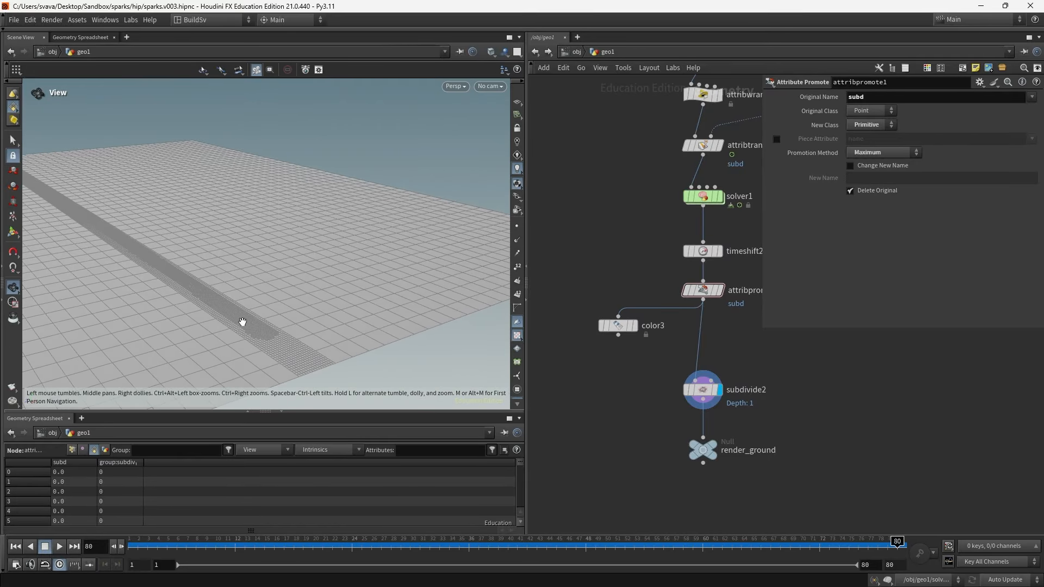
{"action": "scroll", "coordinate": [240, 319], "scroll_direction": "up", "scroll_amount": 8}
{"action": "left_click_drag", "start_coordinate": [245, 316], "coordinate": [260, 343]}
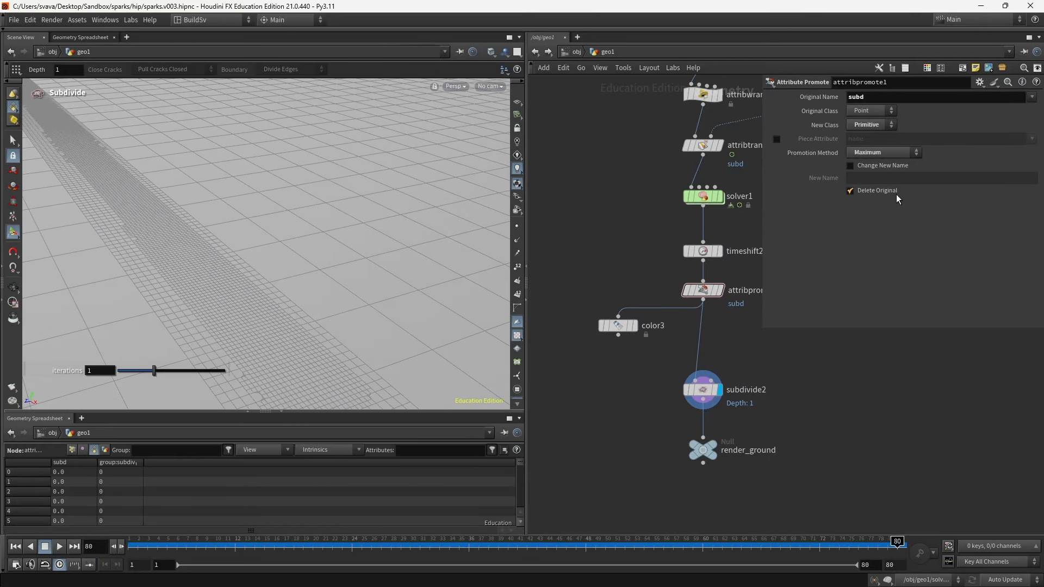
- Set subdivide2's depth to 2 and check its node info
{"action": "left_click", "coordinate": [707, 389]}
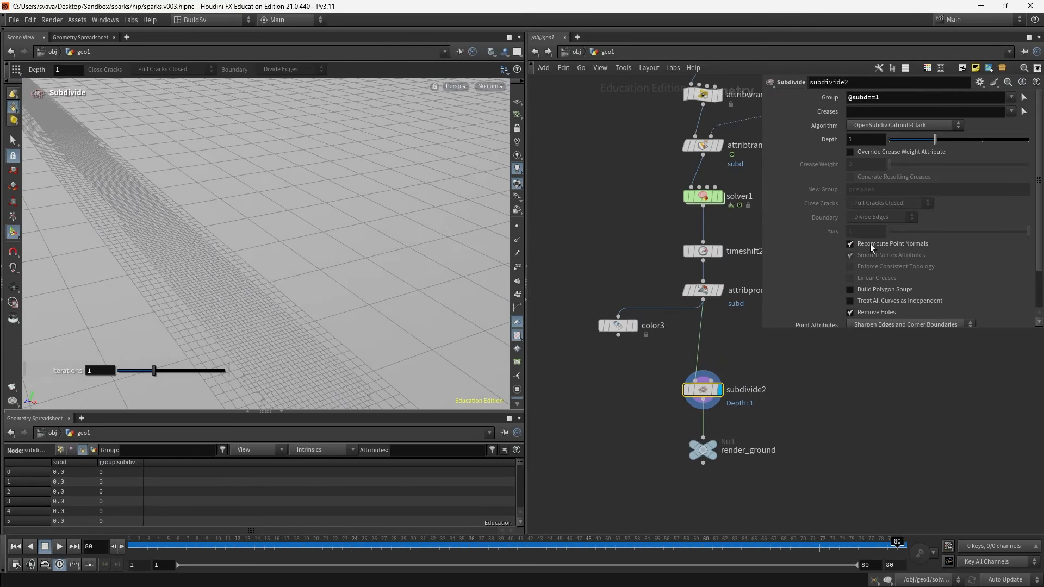
{"action": "left_click", "coordinate": [982, 141]}
{"action": "left_click", "coordinate": [675, 390]}
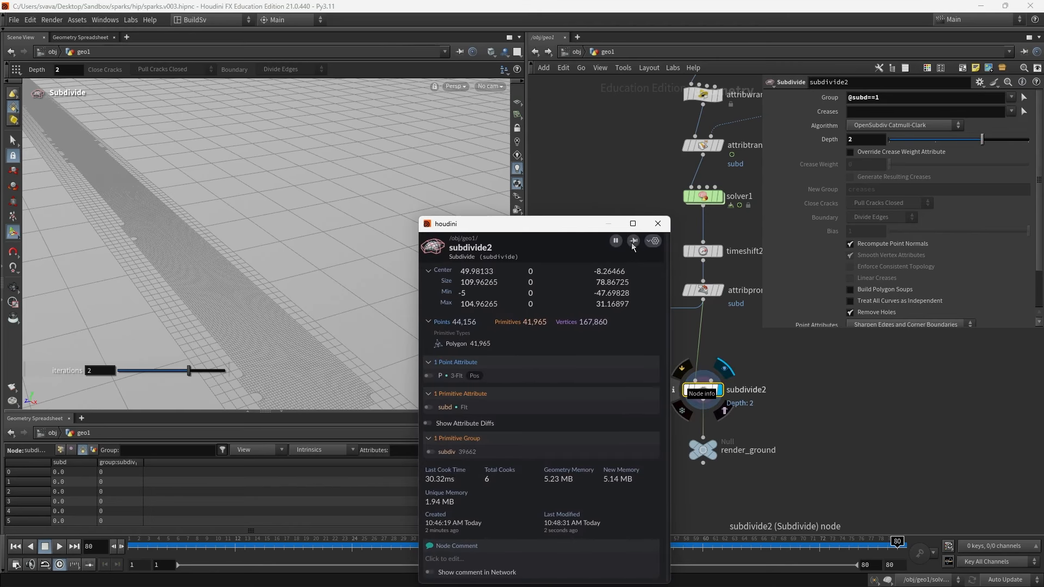
{"action": "left_click", "coordinate": [658, 223]}
- Increase subdivide2's depth to 3 and close the parameter pane
{"action": "key", "text": "Escape"}
{"action": "left_click_drag", "start_coordinate": [280, 275], "coordinate": [224, 323]}
{"action": "left_click", "coordinate": [1021, 141]}
{"action": "left_click", "coordinate": [855, 447]}
{"action": "scroll", "coordinate": [813, 360], "scroll_direction": "down", "scroll_amount": 3}
{"action": "middle_click_drag", "start_coordinate": [819, 366], "coordinate": [753, 387]}
{"action": "key", "text": "p"}
{"action": "scroll", "coordinate": [762, 328], "scroll_direction": "up", "scroll_amount": 1}
{"action": "left_click_drag", "start_coordinate": [799, 318], "coordinate": [771, 279]}
{"action": "key", "text": "Delete"}
{"action": "scroll", "coordinate": [728, 316], "scroll_direction": "up", "scroll_amount": 1}
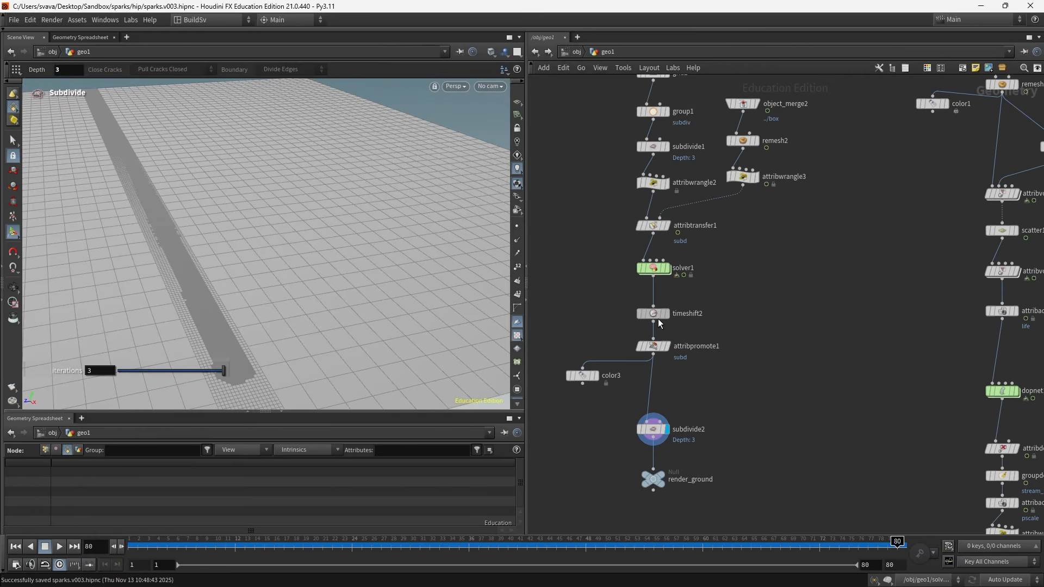
- Move subdivide2 up under attribpromote1 in the network
{"action": "left_click_drag", "start_coordinate": [652, 429], "coordinate": [653, 384]}
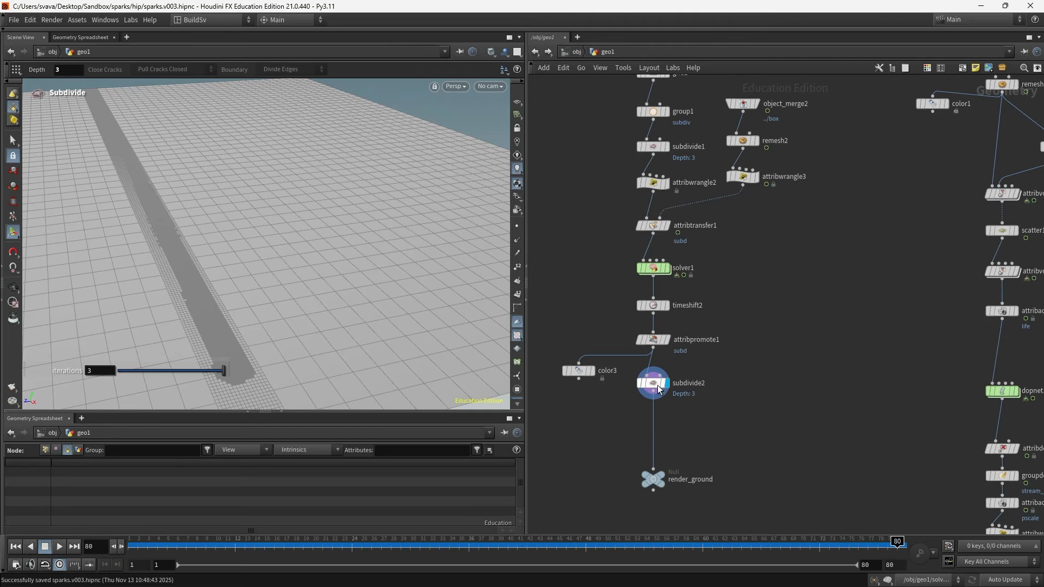
{"action": "middle_click_drag", "start_coordinate": [652, 384], "coordinate": [620, 272]}
{"action": "left_click_drag", "start_coordinate": [618, 367], "coordinate": [627, 449]}
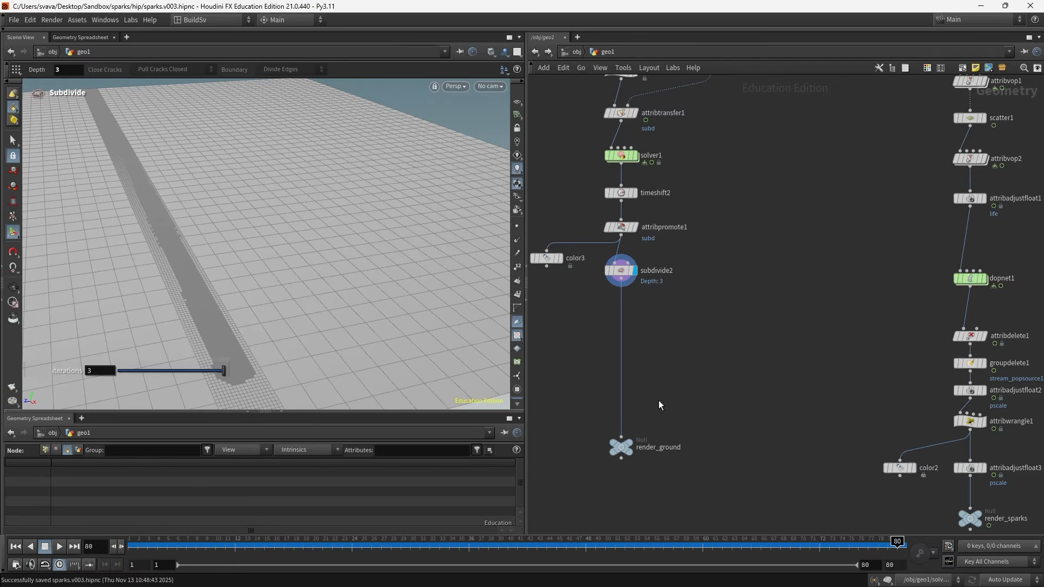
- Switch the viewport shading to Smooth Wire Shaded
{"action": "left_click", "coordinate": [490, 50]}
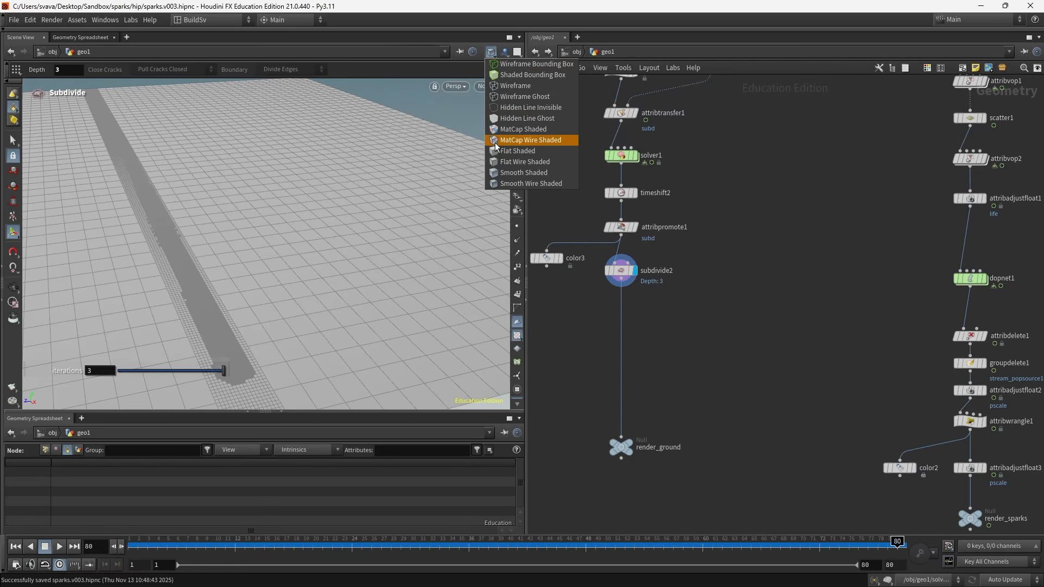
{"action": "left_click", "coordinate": [500, 171]}
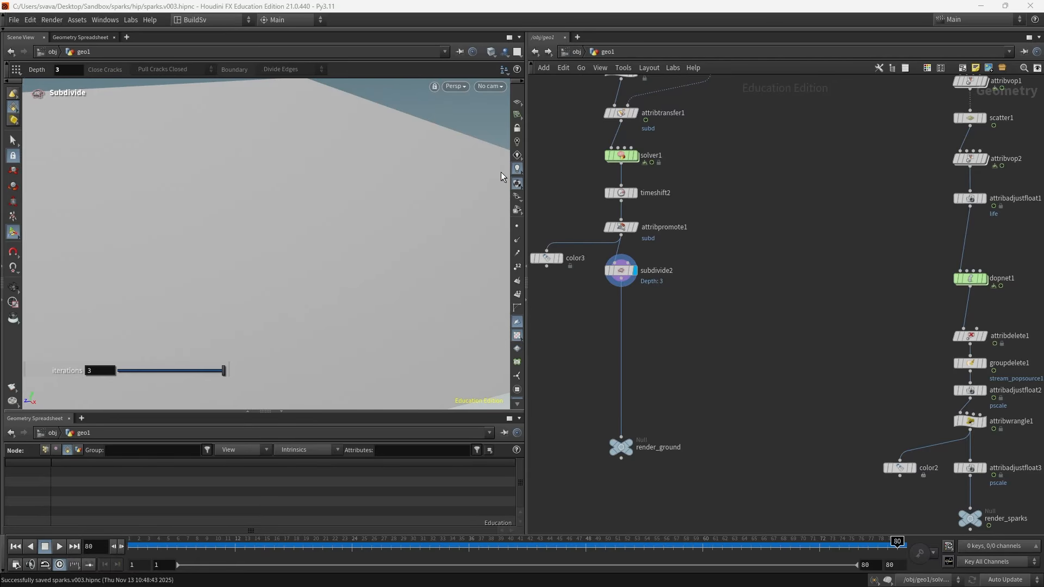
{"action": "left_click", "coordinate": [490, 51]}
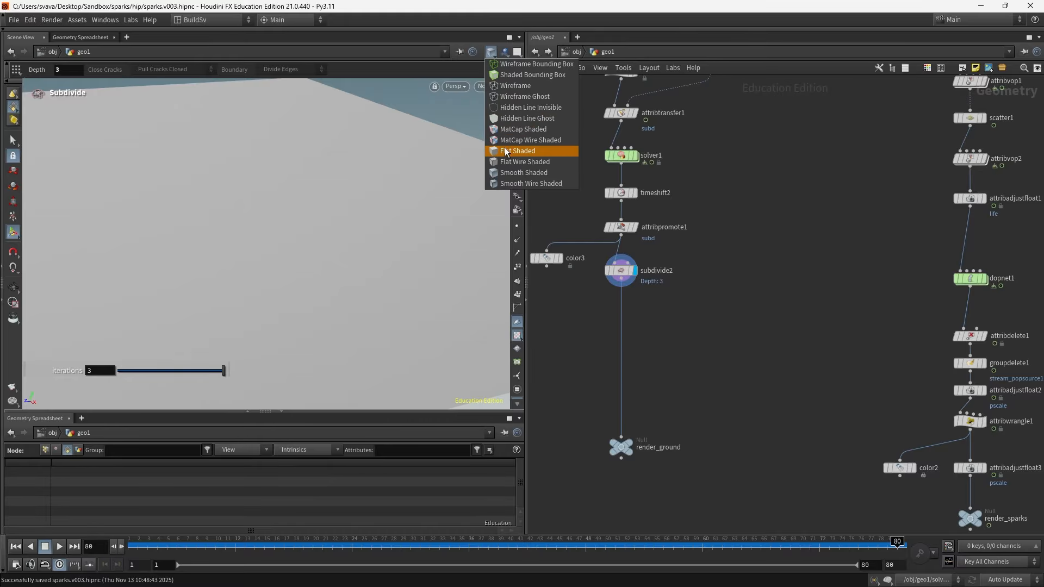
{"action": "left_click", "coordinate": [503, 183]}
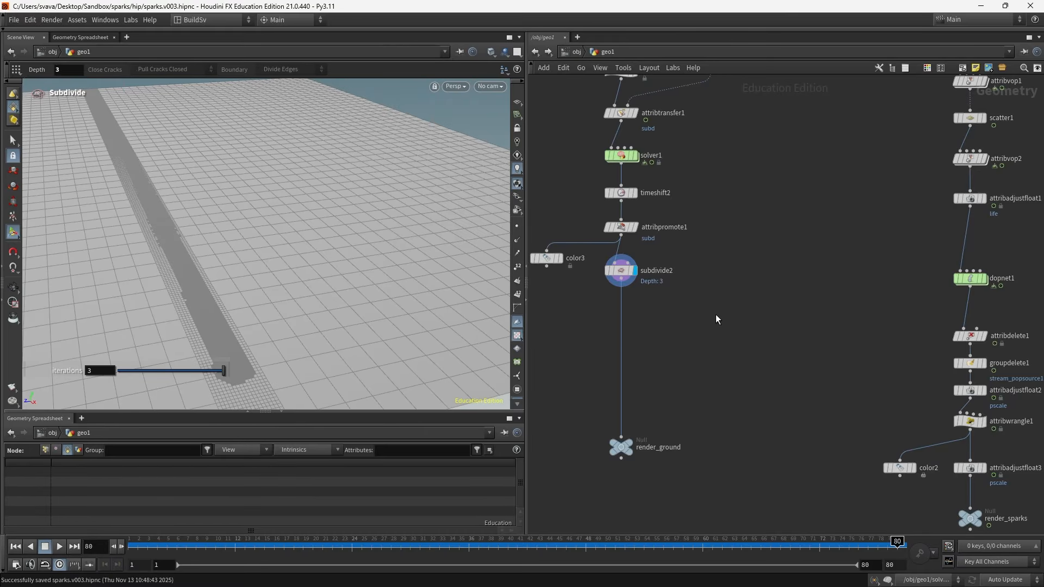
{"action": "middle_click_drag", "start_coordinate": [715, 319], "coordinate": [726, 410]}
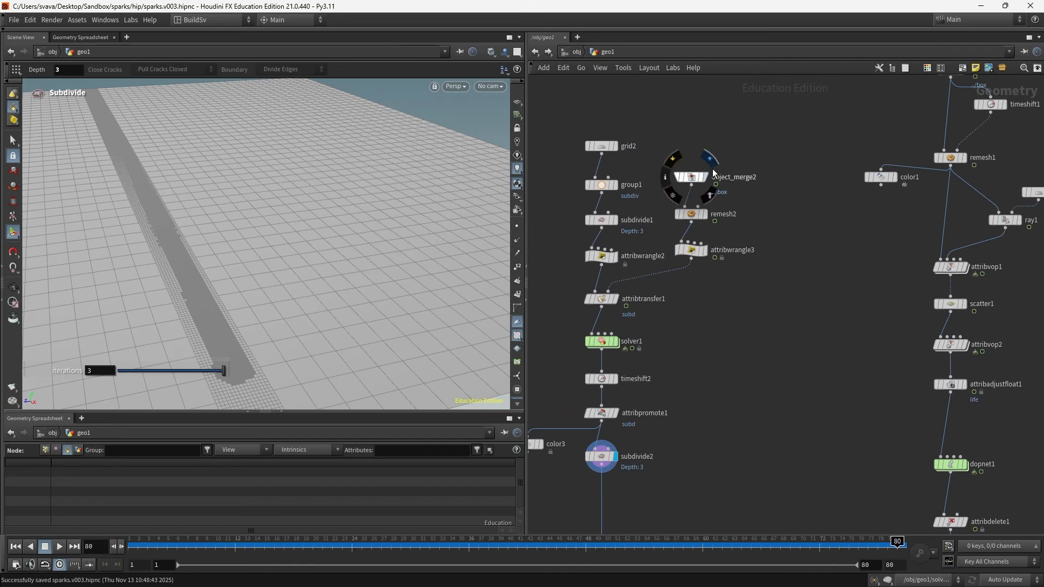
- Copy the object_merge2 and remesh2 nodes and paste the copy beside subdivide2
{"action": "left_click_drag", "start_coordinate": [725, 153], "coordinate": [674, 224]}
{"action": "key", "text": "ctrl+c"}
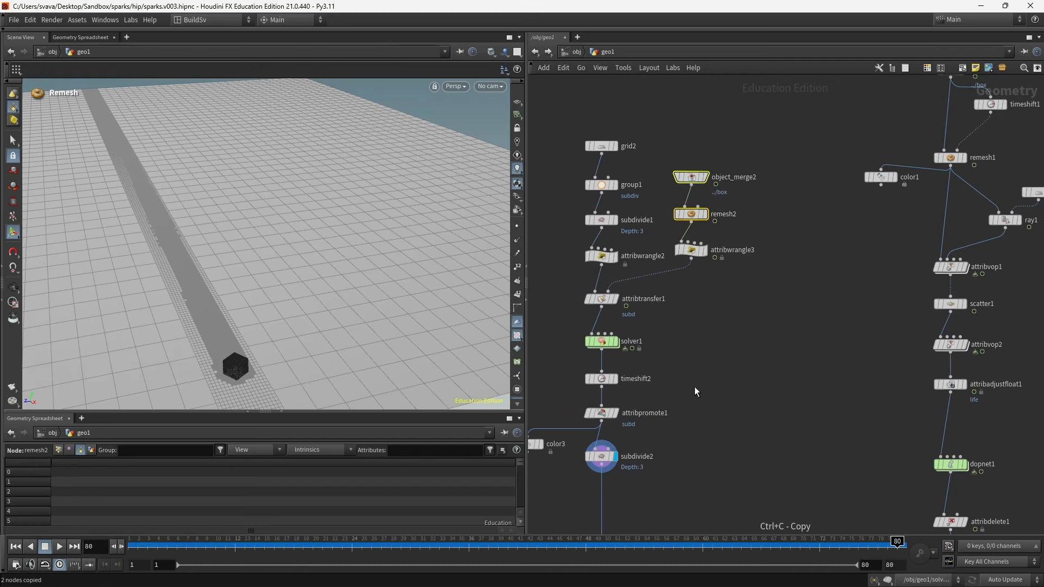
{"action": "middle_click_drag", "start_coordinate": [693, 386], "coordinate": [730, 228]}
{"action": "key", "text": "ctrl+v"}
{"action": "left_click_drag", "start_coordinate": [772, 343], "coordinate": [734, 330]}
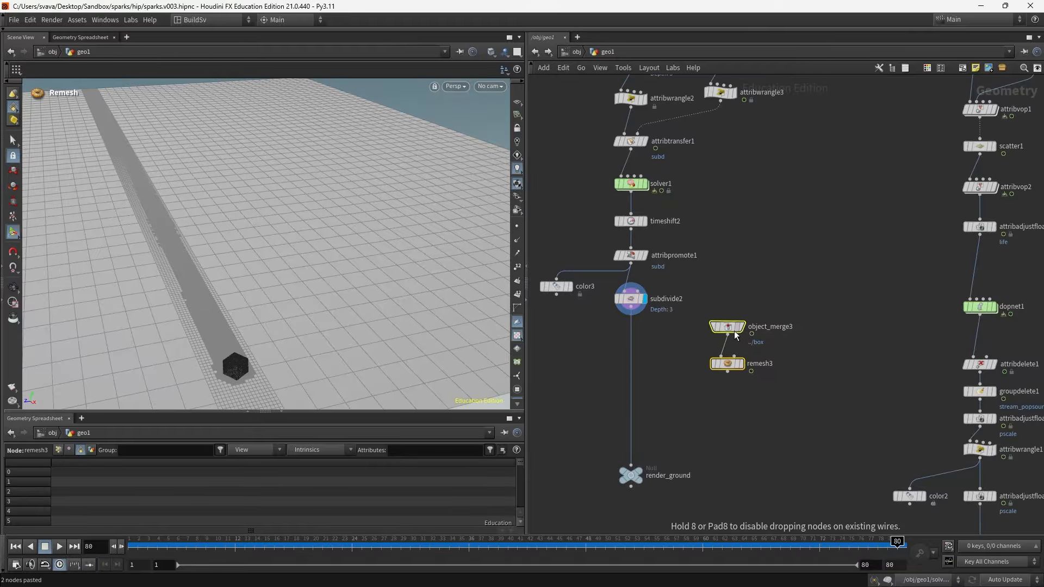
- Inspect the pasted object merge and the box null it references in the network
{"action": "left_click", "coordinate": [746, 325]}
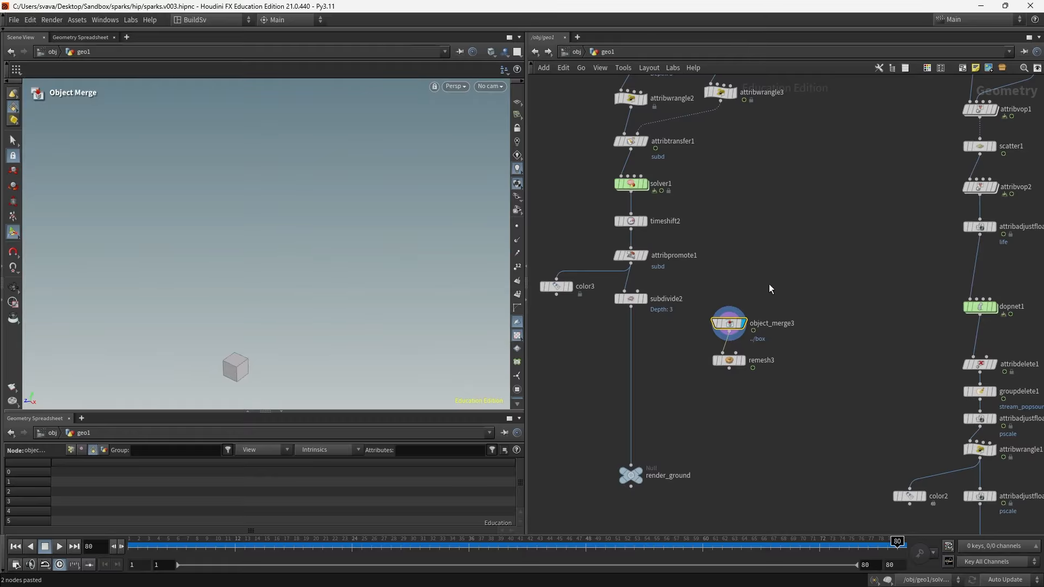
{"action": "scroll", "coordinate": [778, 276], "scroll_direction": "down", "scroll_amount": 3}
{"action": "middle_click_drag", "start_coordinate": [808, 264], "coordinate": [714, 496]}
{"action": "scroll", "coordinate": [848, 196], "scroll_direction": "up", "scroll_amount": 5}
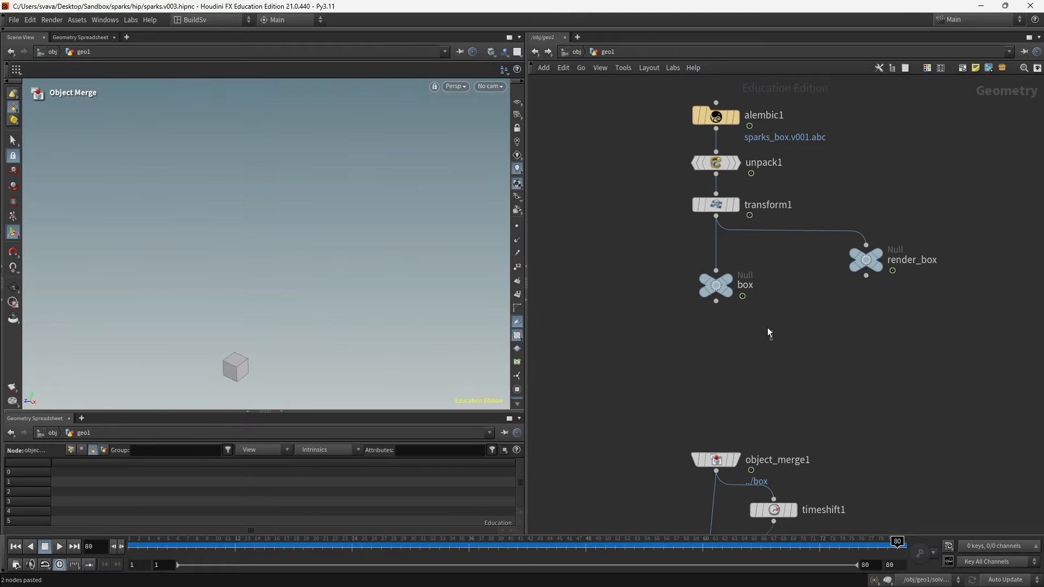
{"action": "left_click", "coordinate": [715, 285]}
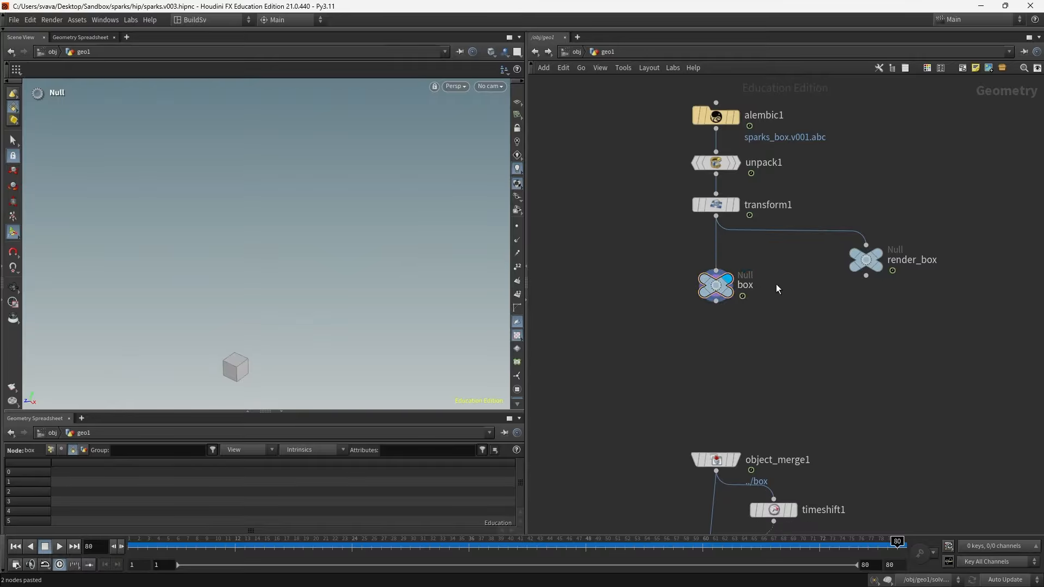
{"action": "scroll", "coordinate": [775, 284], "scroll_direction": "down", "scroll_amount": 3}
{"action": "scroll", "coordinate": [746, 459], "scroll_direction": "up", "scroll_amount": 4}
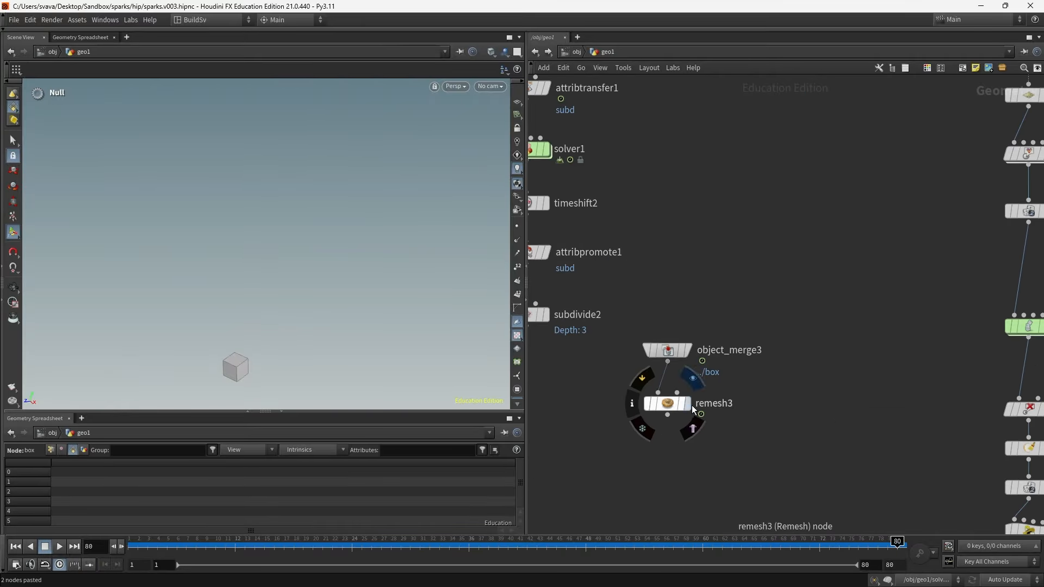
- Display remesh3, move render_ground lower, and place the pasted nodes next to subdivide2
{"action": "left_click", "coordinate": [686, 405]}
{"action": "key", "text": "f"}
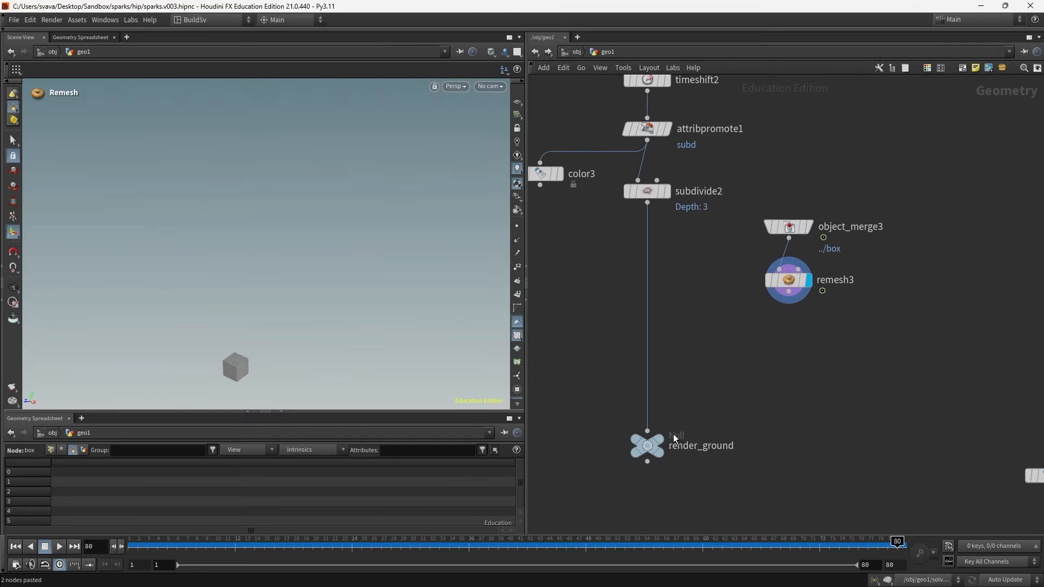
{"action": "left_click_drag", "start_coordinate": [641, 445], "coordinate": [641, 482]}
{"action": "middle_click_drag", "start_coordinate": [815, 351], "coordinate": [810, 421]}
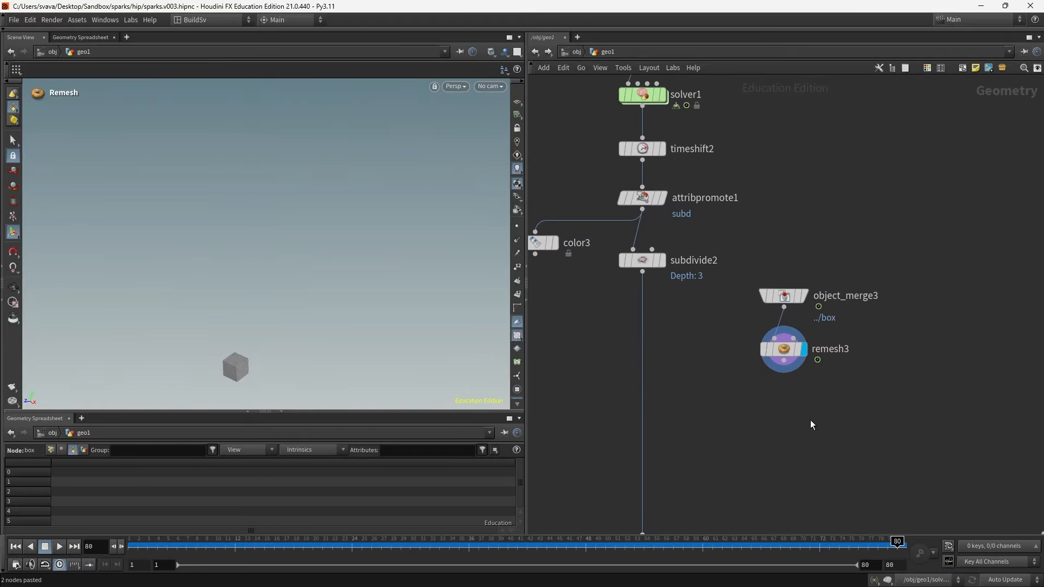
{"action": "left_click_drag", "start_coordinate": [789, 349], "coordinate": [785, 259]}
{"action": "left_click", "coordinate": [768, 343]}
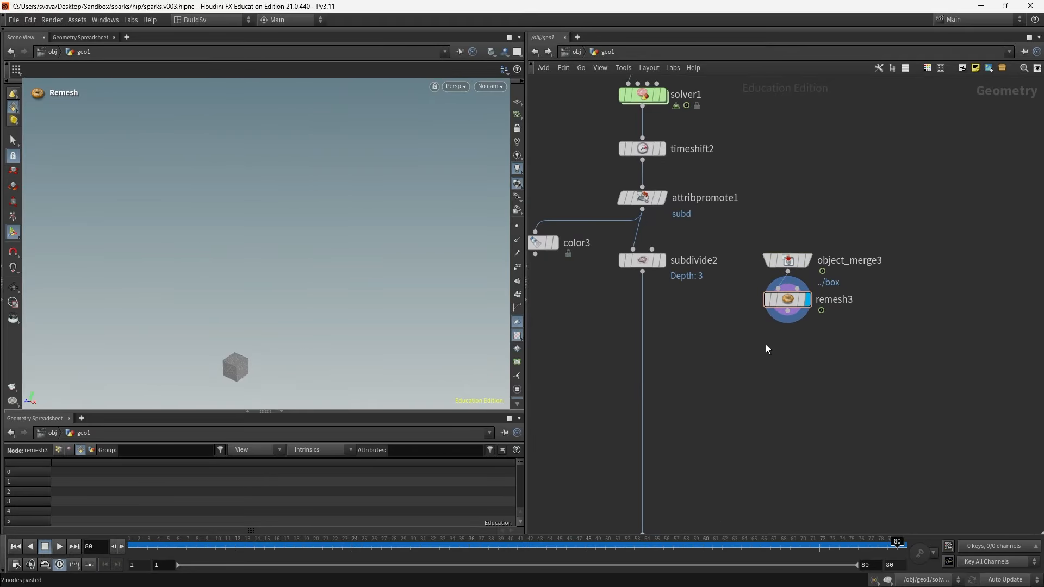
- Add a Ray node on the wire below subdivide2
{"action": "key", "text": "Tab"}
{"action": "type", "text": "ray"}
{"action": "key", "text": "Return"}
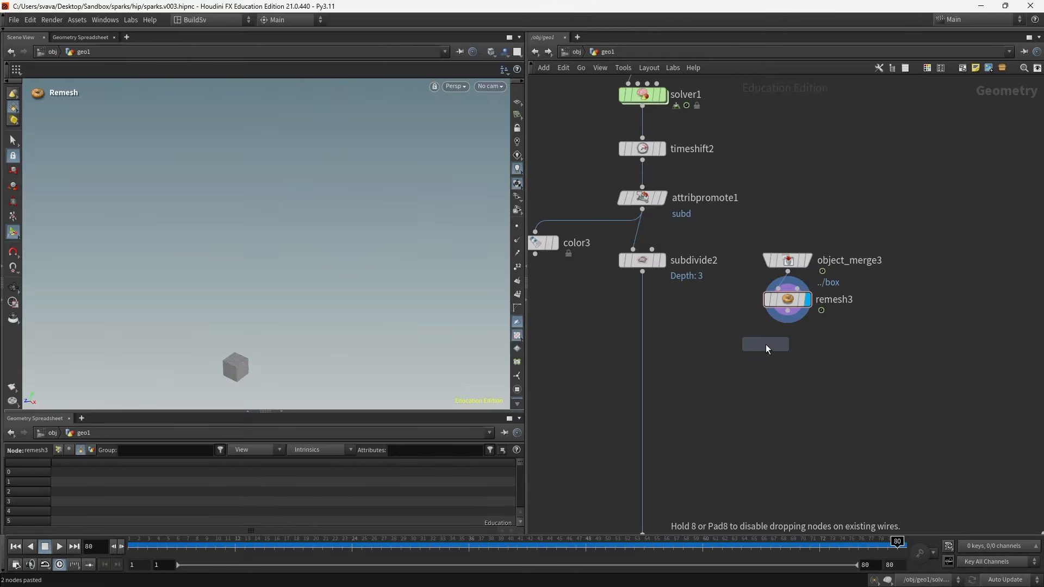
{"action": "left_click", "coordinate": [635, 386]}
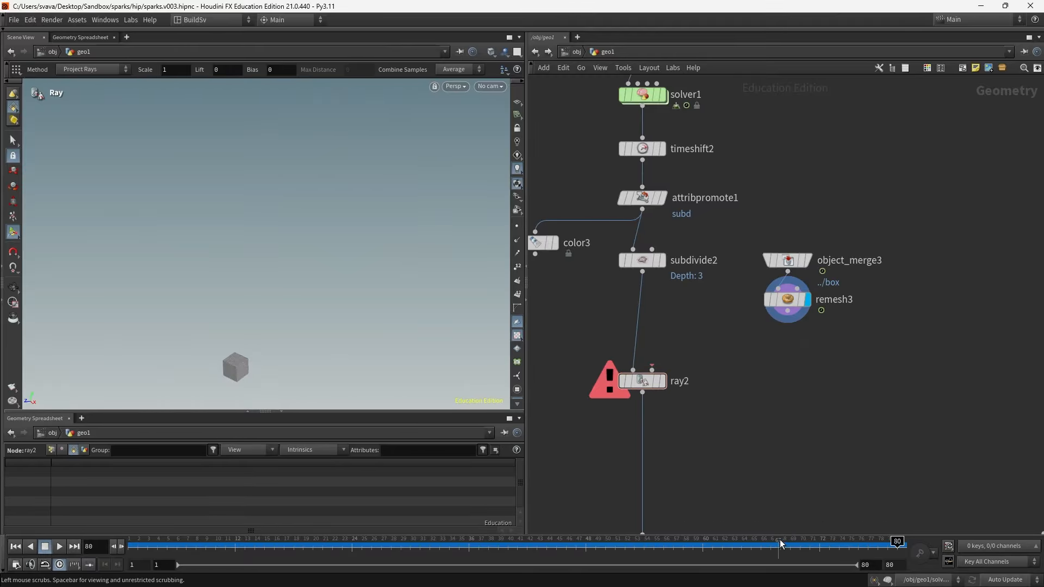
- Move the object merge and remesh copies near ray2 and wire remesh3 into ray2's second input
{"action": "left_click", "coordinate": [662, 260]}
{"action": "left_click_drag", "start_coordinate": [820, 336], "coordinate": [763, 230]}
{"action": "left_click_drag", "start_coordinate": [794, 266], "coordinate": [736, 299]}
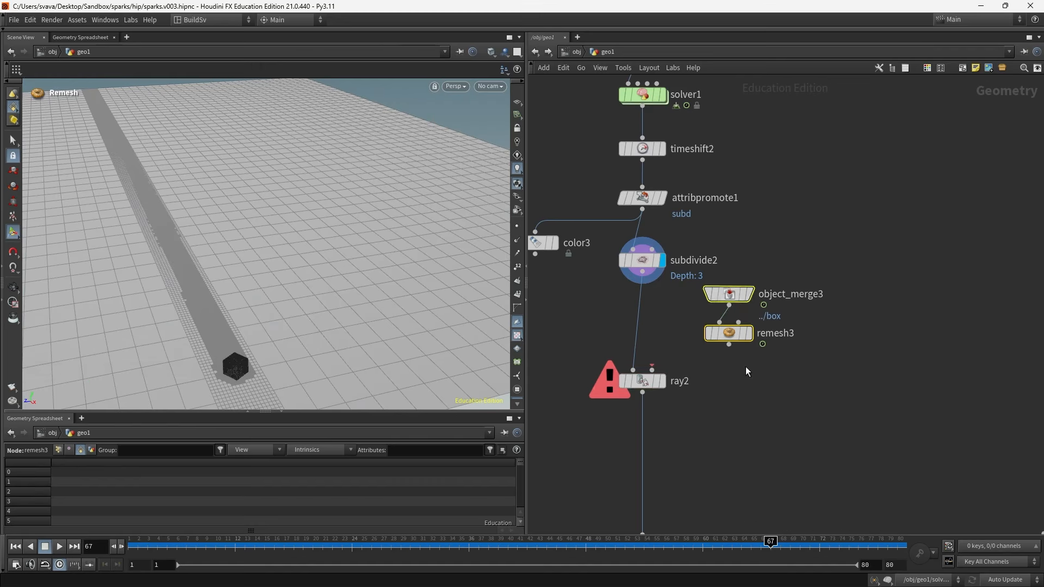
{"action": "left_click", "coordinate": [728, 342]}
{"action": "left_click", "coordinate": [689, 368]}
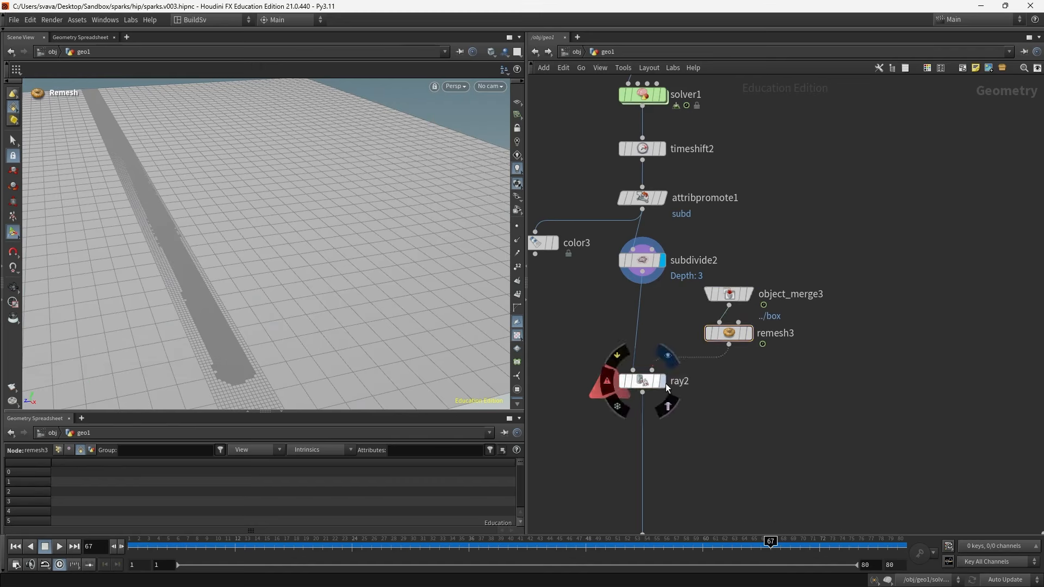
- Display ray2, open its parameters, and scrub the timeline to frame 60
{"action": "left_click", "coordinate": [664, 382]}
{"action": "left_click_drag", "start_coordinate": [694, 422], "coordinate": [654, 384]}
{"action": "left_click", "coordinate": [664, 404]}
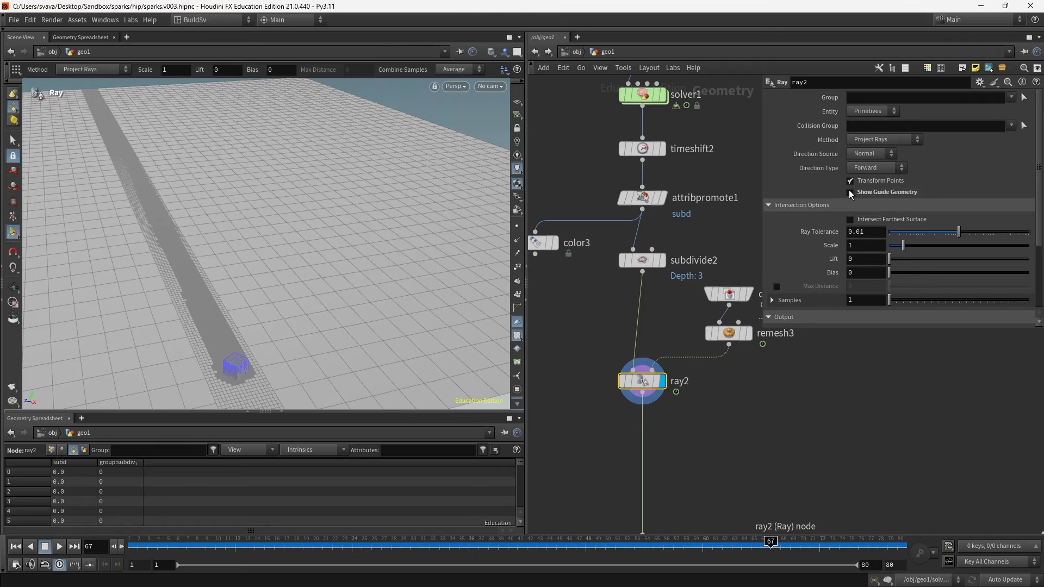
{"action": "left_click_drag", "start_coordinate": [312, 350], "coordinate": [421, 321], "text": "alt"}
{"action": "scroll", "coordinate": [250, 233], "scroll_direction": "up", "scroll_amount": 5}
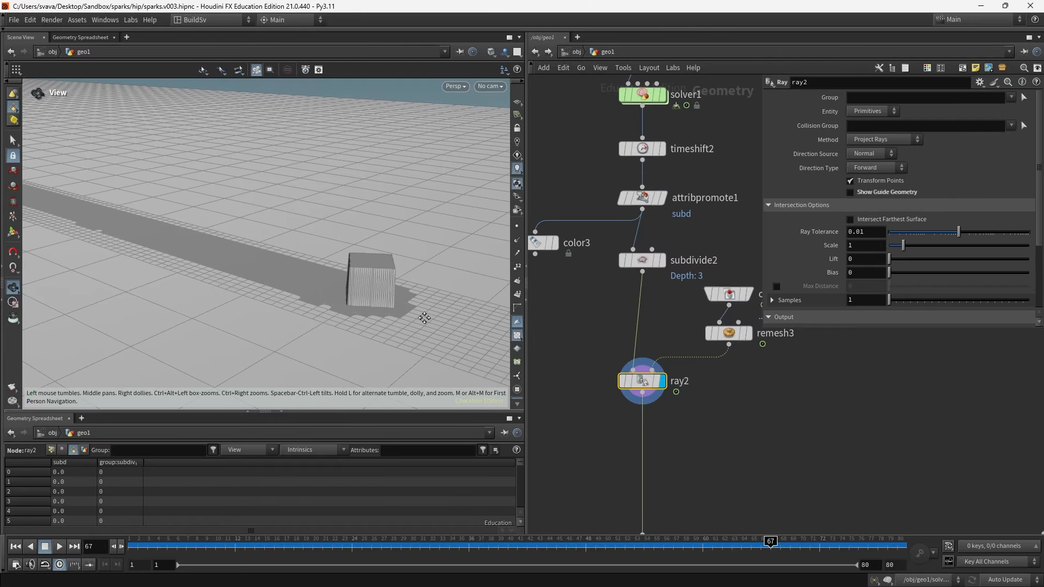
{"action": "left_click_drag", "start_coordinate": [846, 546], "coordinate": [702, 545]}
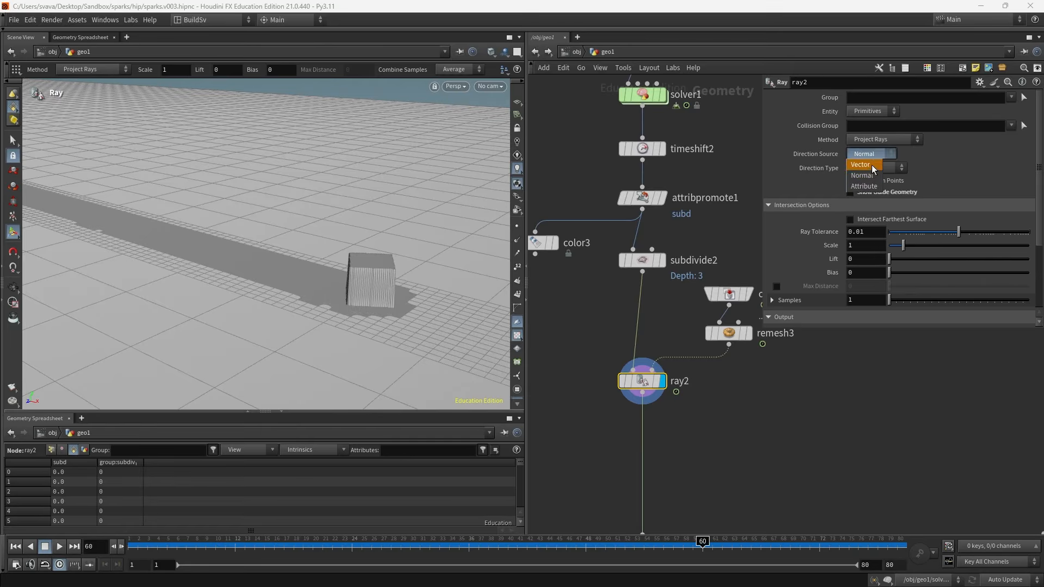
- Set ray2's Direction Source to Vector with a Direction of 0, -1, 0
{"action": "left_click", "coordinate": [870, 164]}
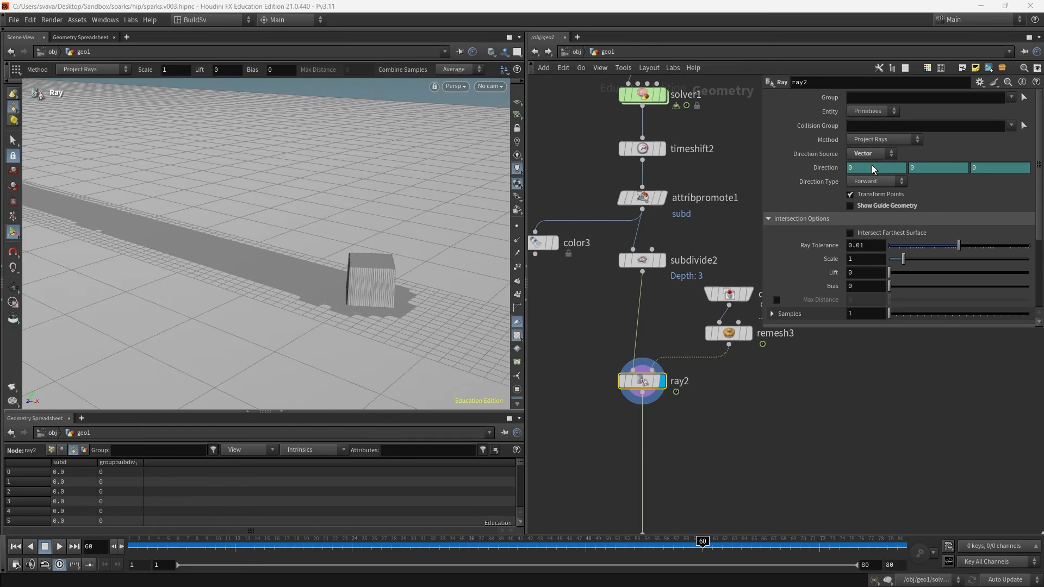
{"action": "right_click", "coordinate": [828, 167]}
{"action": "left_click", "coordinate": [856, 330]}
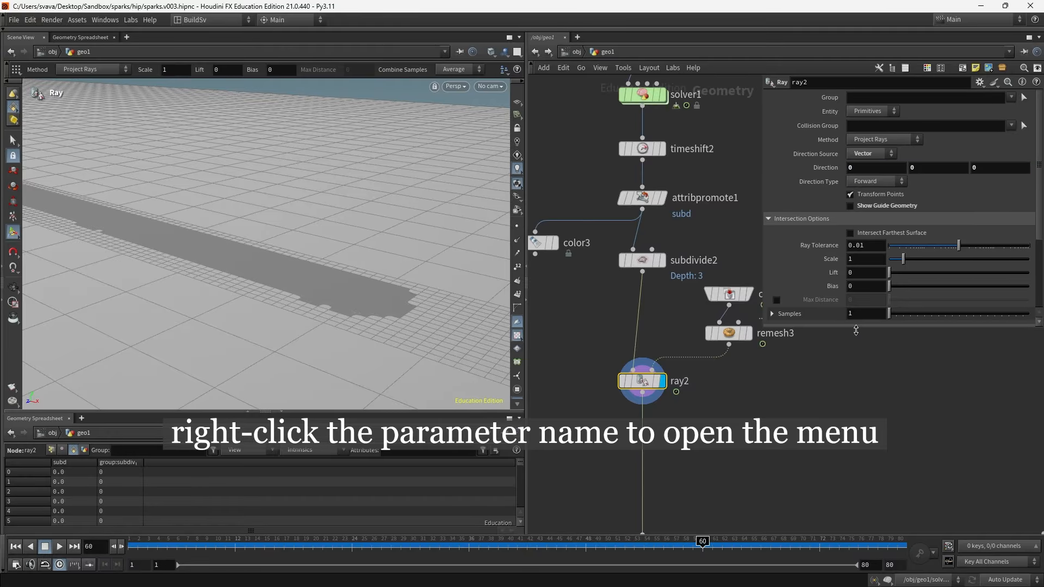
{"action": "left_click", "coordinate": [935, 169]}
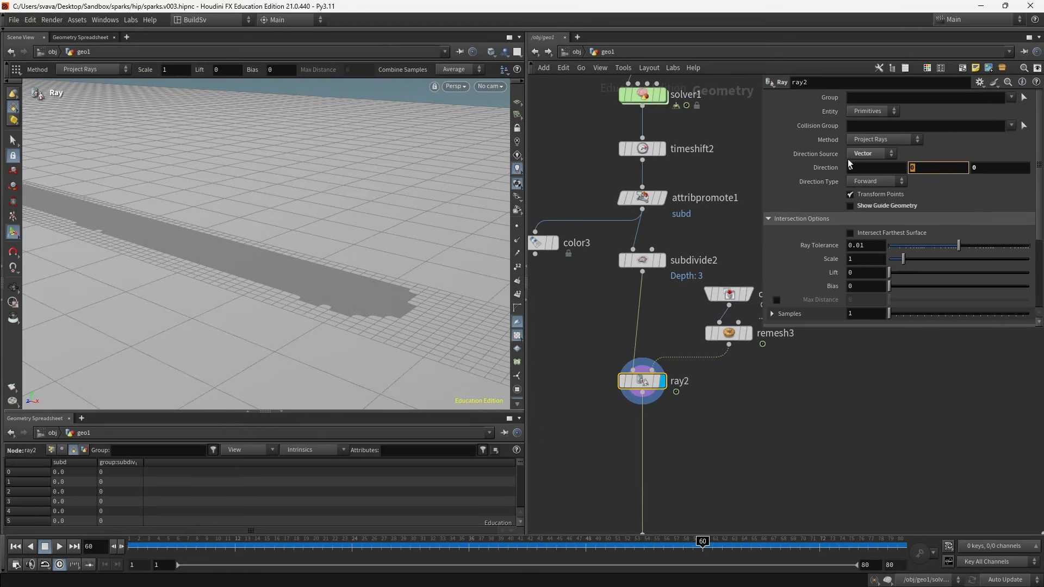
{"action": "type", "text": "-1"}
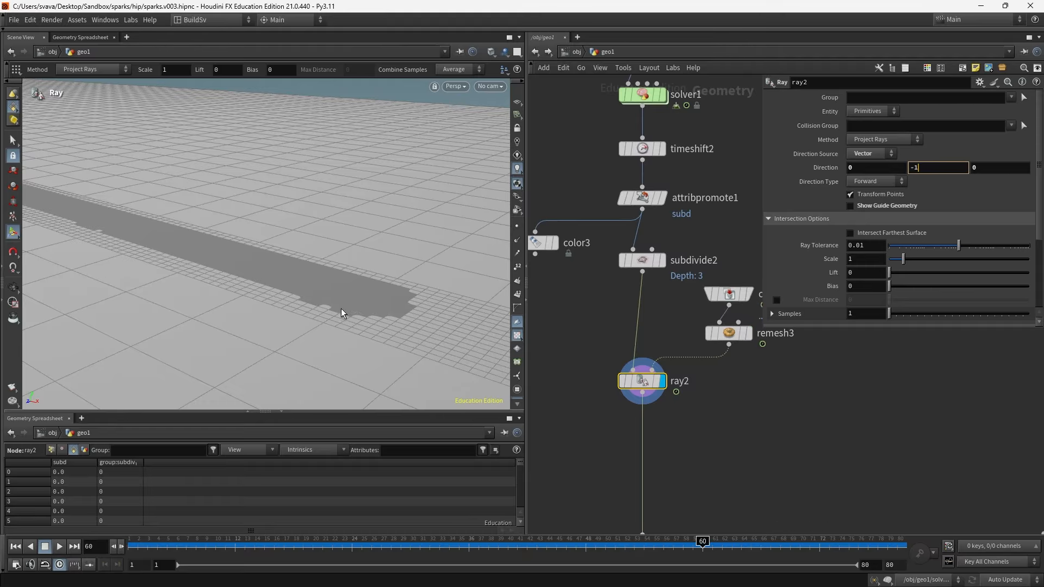
- Orbit the viewport and scrub the timeline to frame 58 to inspect the projected grid
{"action": "key", "text": "Escape"}
{"action": "left_click_drag", "start_coordinate": [380, 305], "coordinate": [370, 332]}
{"action": "mouse_move", "coordinate": [693, 541]}
{"action": "left_mouse_down"}
{"action": "mouse_move", "coordinate": [566, 541]}
{"action": "mouse_move", "coordinate": [683, 543]}
{"action": "left_mouse_up"}
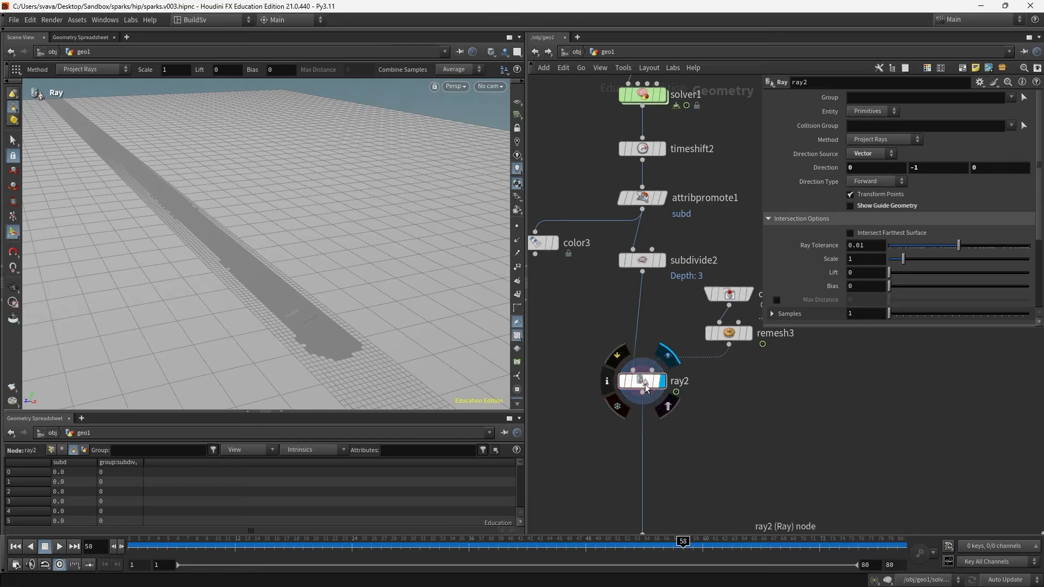
- Move ray2 down and insert a Mountain node on the wire between remesh3 and ray2
{"action": "left_click_drag", "start_coordinate": [631, 392], "coordinate": [631, 442]}
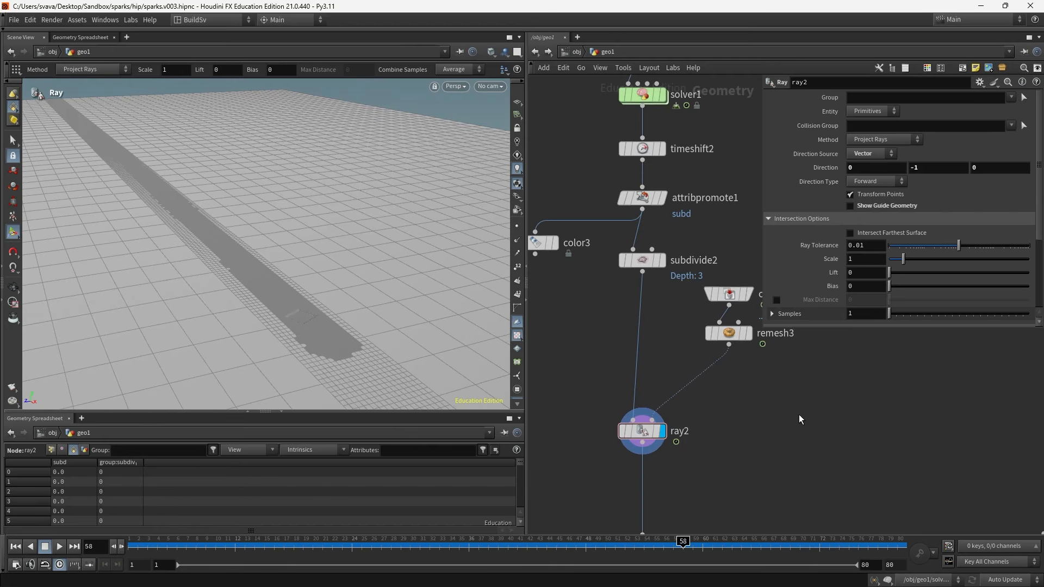
{"action": "key", "text": "Tab"}
{"action": "type", "text": "moun"}
{"action": "key", "text": "Return"}
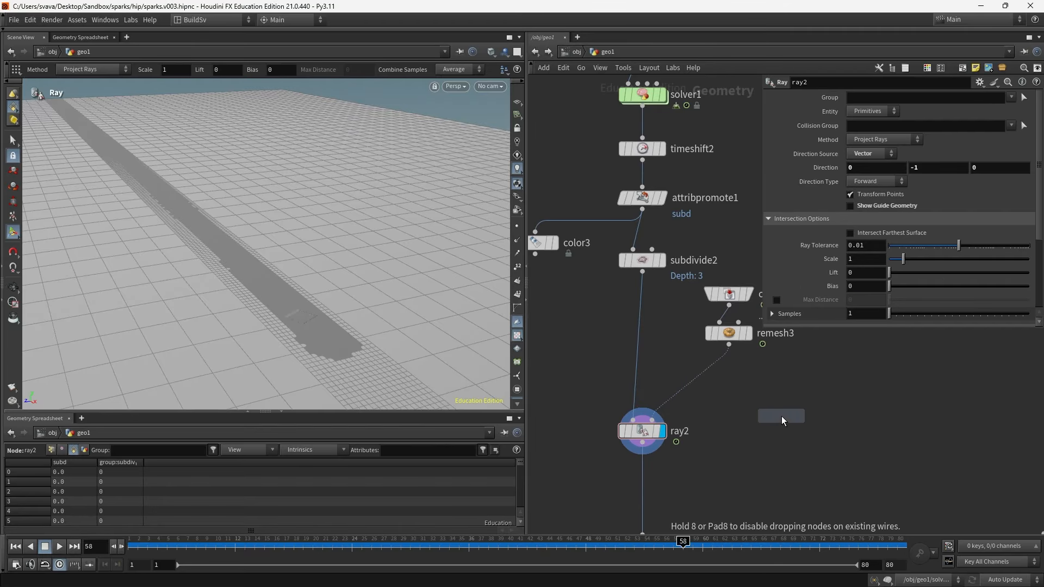
{"action": "left_click", "coordinate": [709, 381]}
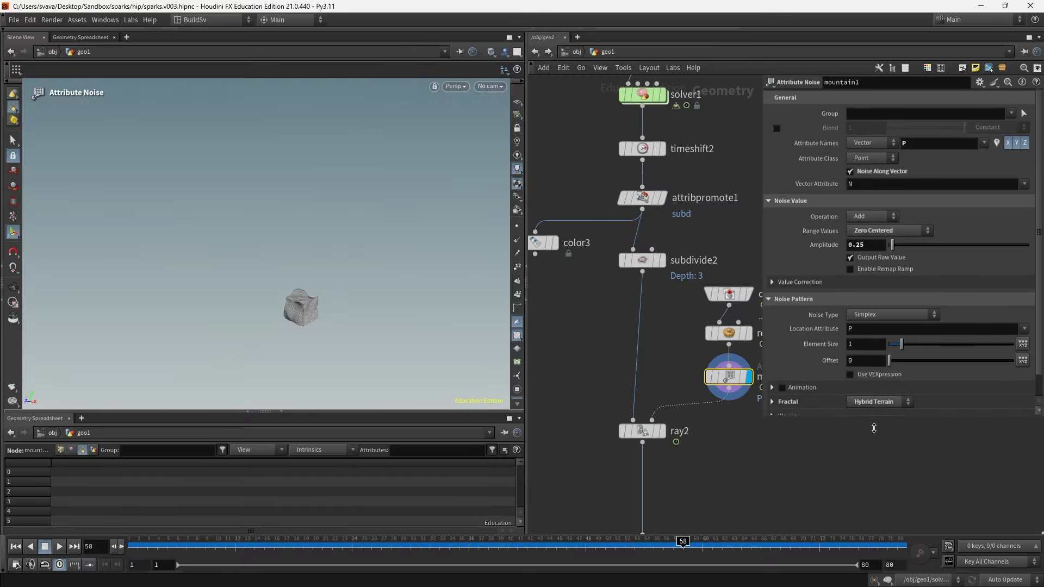
- Set mountain1's Roughness to 0.656, Element Size to 1.89 and Amplitude to 0.22
{"action": "left_click", "coordinate": [772, 401]}
{"action": "scroll", "coordinate": [935, 411], "scroll_direction": "down", "scroll_amount": 1}
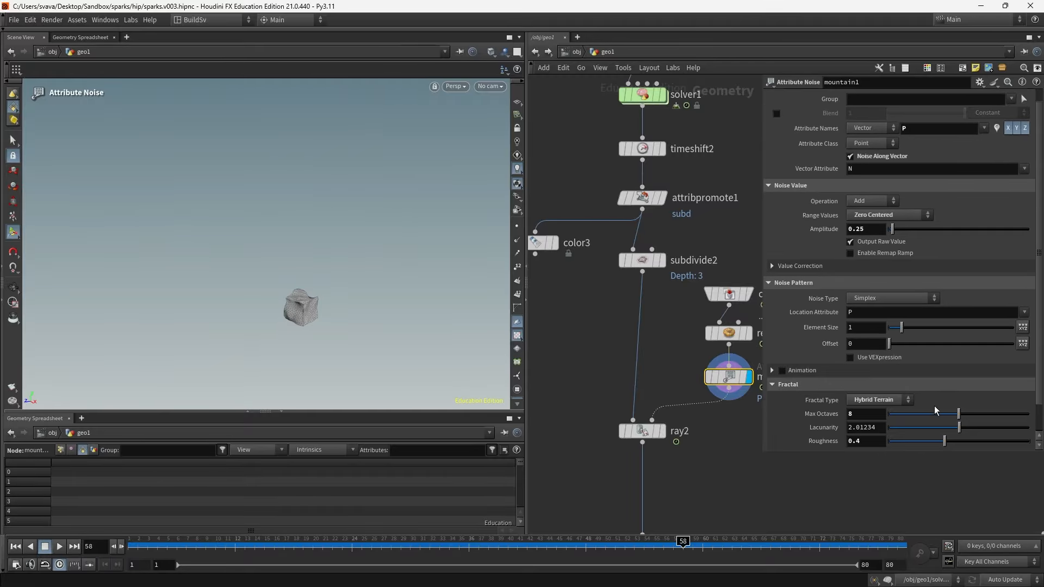
{"action": "left_click_drag", "start_coordinate": [926, 455], "coordinate": [887, 458]}
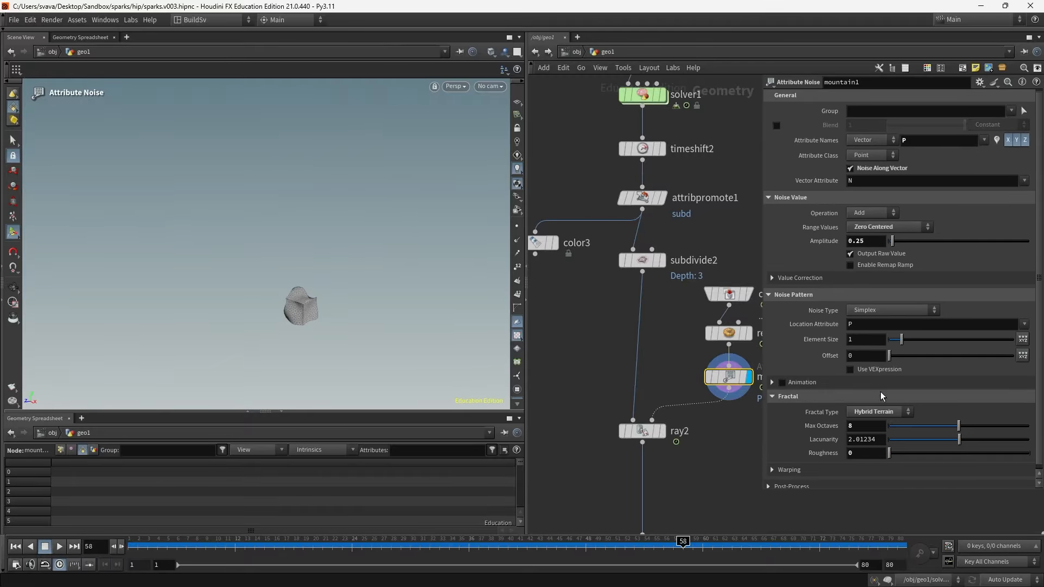
{"action": "left_click_drag", "start_coordinate": [900, 344], "coordinate": [900, 348]}
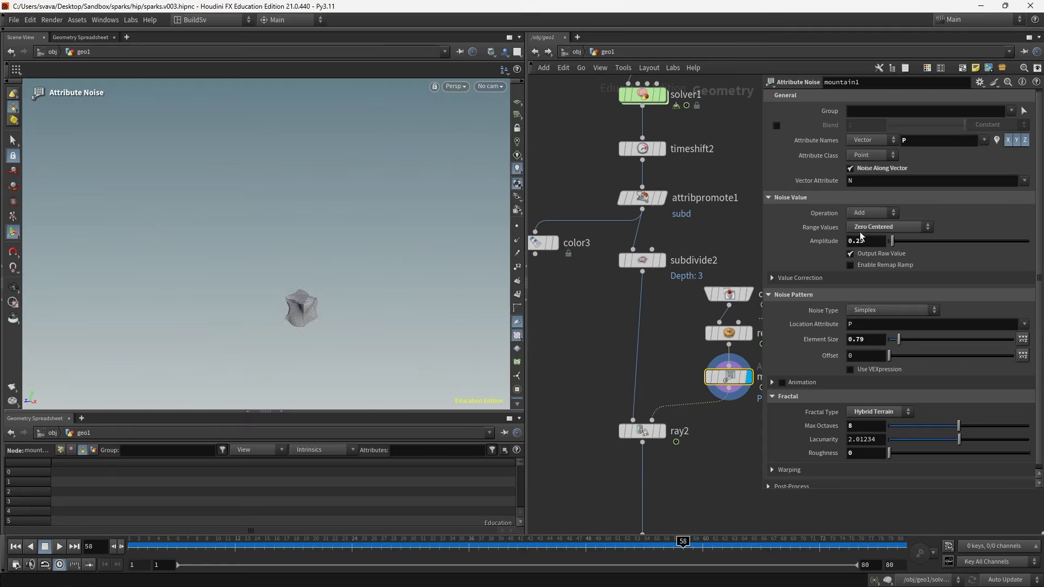
{"action": "middle_click_drag", "start_coordinate": [864, 241], "coordinate": [896, 463]}
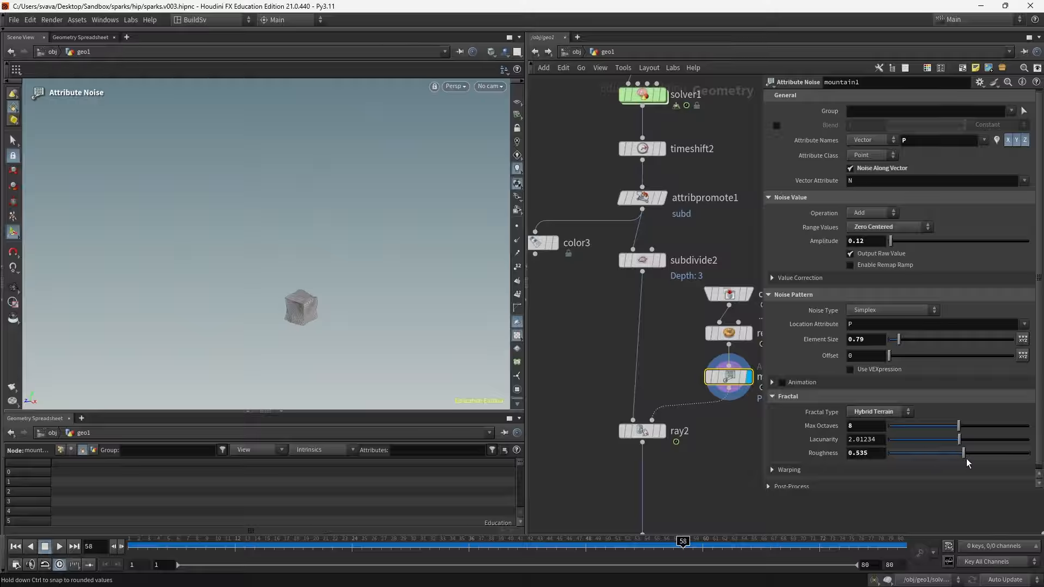
{"action": "left_click_drag", "start_coordinate": [966, 461], "coordinate": [981, 465]}
{"action": "middle_click_drag", "start_coordinate": [862, 241], "coordinate": [925, 266]}
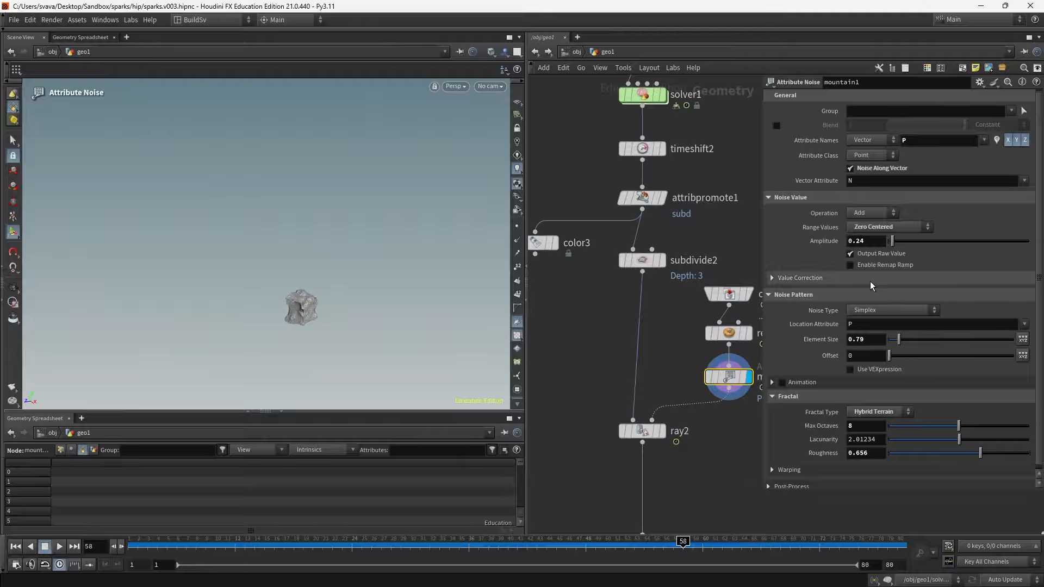
{"action": "left_click_drag", "start_coordinate": [899, 339], "coordinate": [913, 347]}
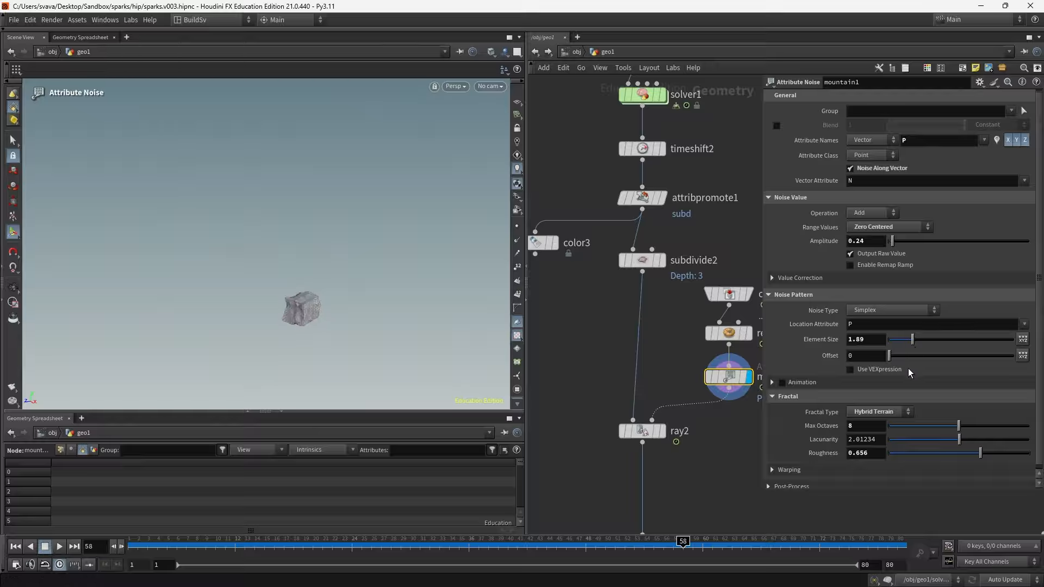
{"action": "middle_click_drag", "start_coordinate": [867, 240], "coordinate": [873, 253]}
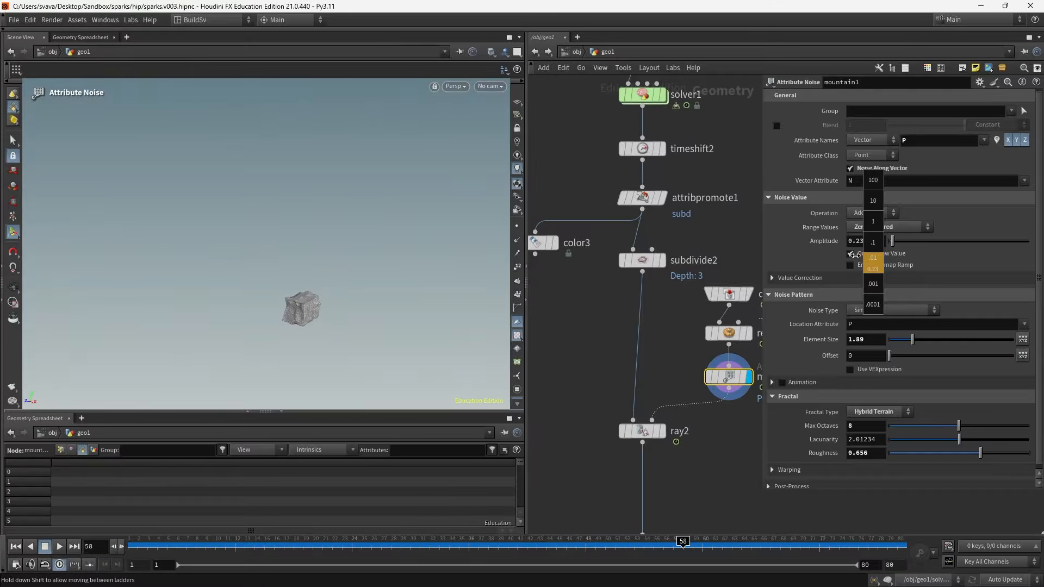
{"action": "middle_click_drag", "start_coordinate": [850, 260], "coordinate": [854, 260]}
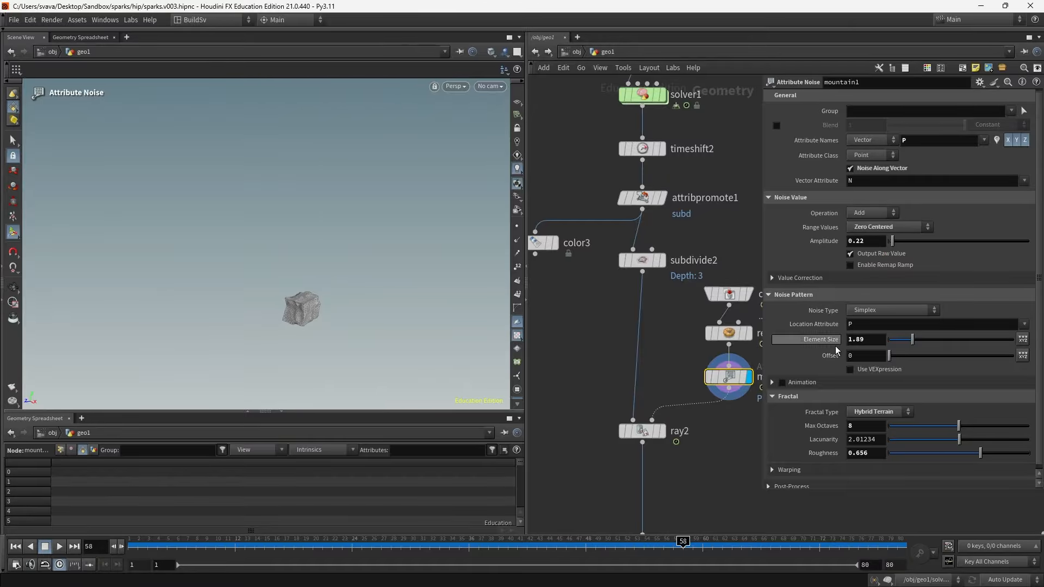
- Display ray2 again and orbit the viewport to view the noisy projected trail
{"action": "left_click_drag", "start_coordinate": [763, 490], "coordinate": [848, 439]}
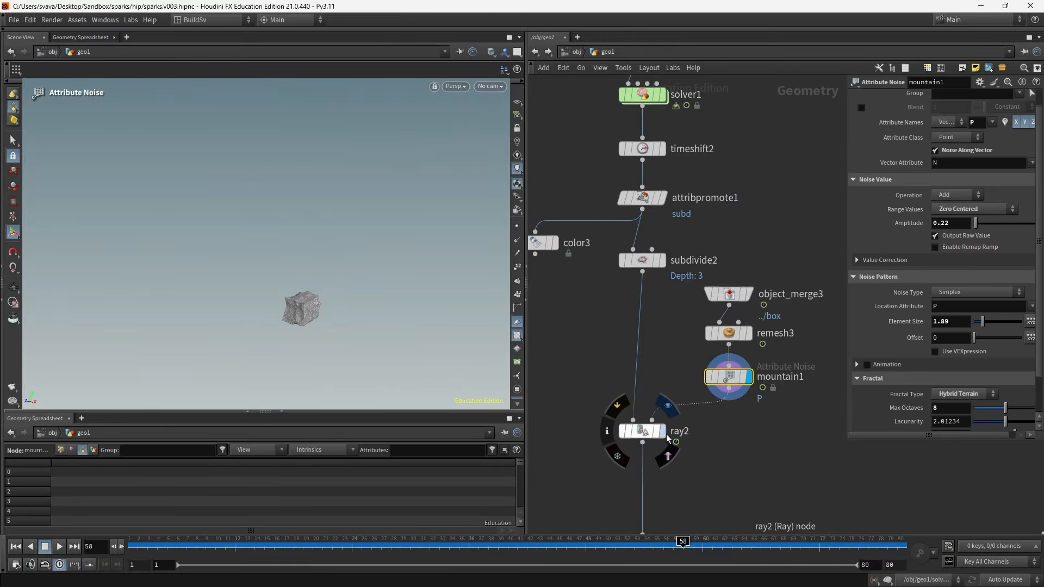
{"action": "left_click", "coordinate": [661, 433]}
{"action": "key", "text": "Escape"}
{"action": "left_click_drag", "start_coordinate": [281, 318], "coordinate": [426, 284]}
{"action": "key", "text": "Return"}
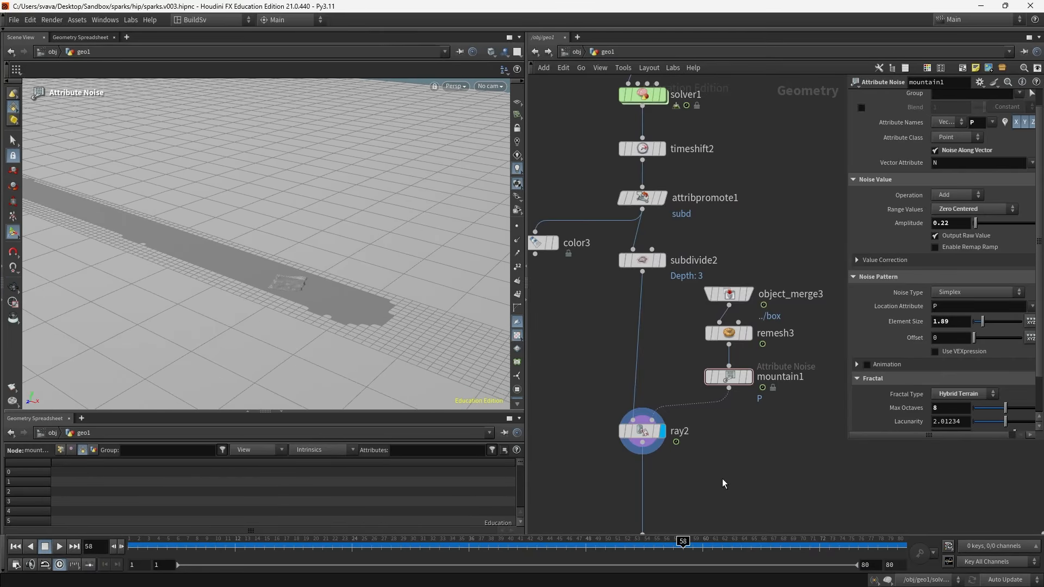
- Add a Solver node below ray2, connected to its output
{"action": "middle_click_drag", "start_coordinate": [722, 479], "coordinate": [721, 329]}
{"action": "scroll", "coordinate": [667, 416], "scroll_direction": "down", "scroll_amount": 5}
{"action": "left_click_drag", "start_coordinate": [668, 416], "coordinate": [668, 481]}
{"action": "scroll", "coordinate": [676, 412], "scroll_direction": "up", "scroll_amount": 4}
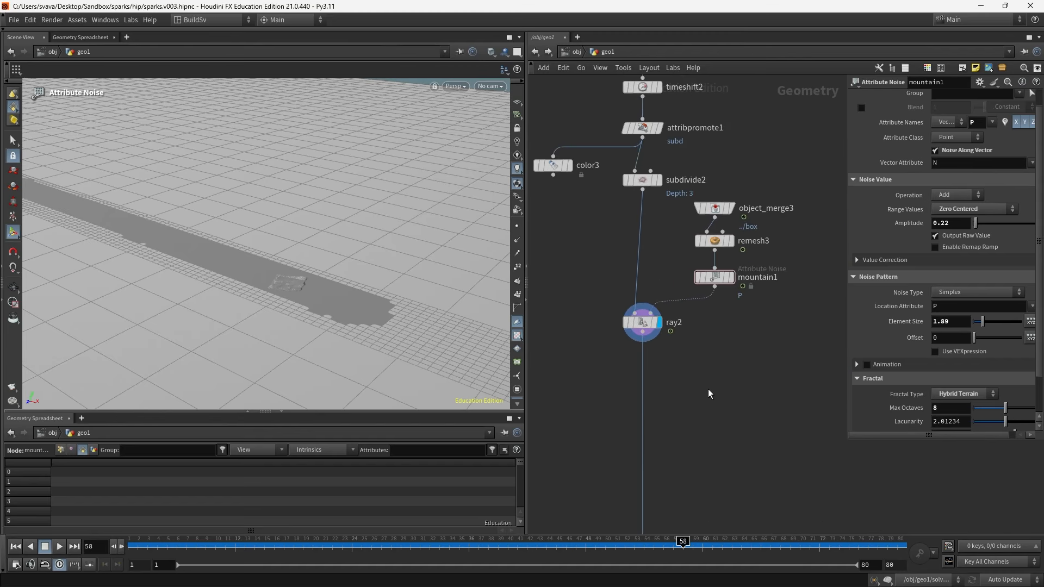
{"action": "key", "text": "Tab"}
{"action": "type", "text": "solver"}
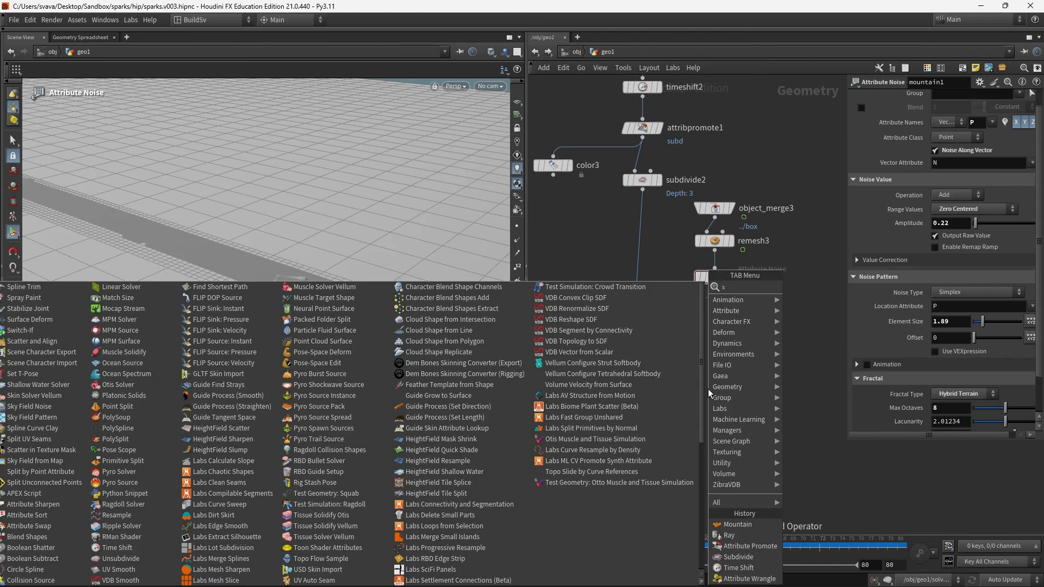
{"action": "key", "text": "Return"}
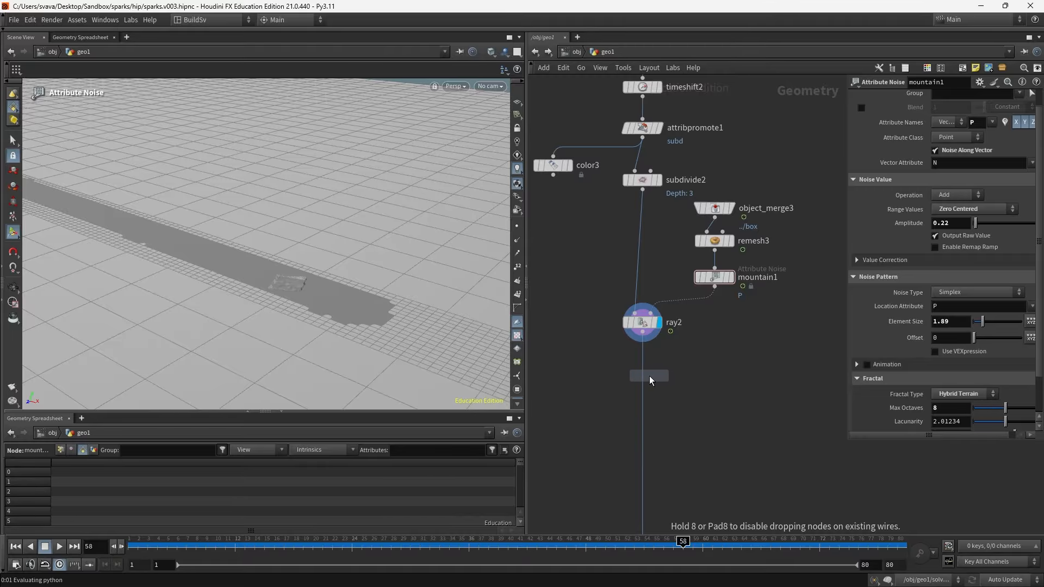
{"action": "left_click", "coordinate": [647, 377]}
{"action": "left_click_drag", "start_coordinate": [644, 376], "coordinate": [645, 386]}
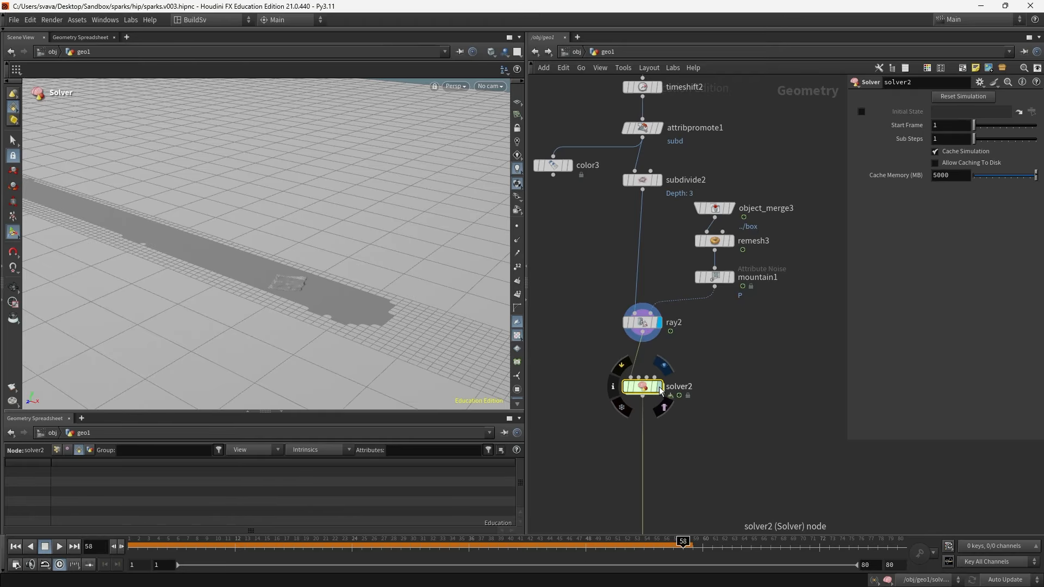
- Display solver2, dive inside, and wire Input_1 directly into OUT instead of Prev_Frame
{"action": "left_click", "coordinate": [660, 387]}
{"action": "double_click", "coordinate": [646, 386]}
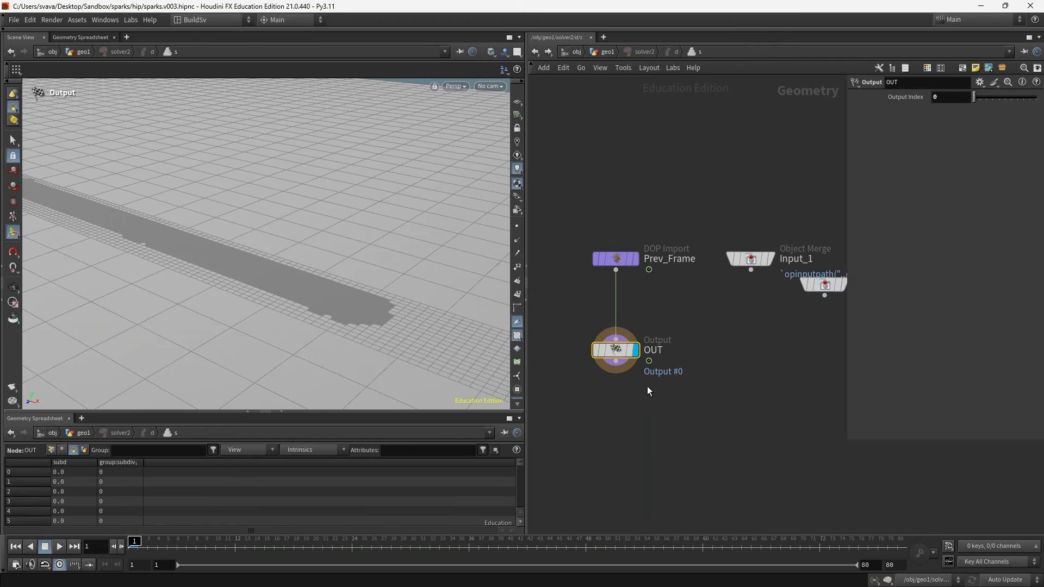
{"action": "key", "text": "ctrl+z"}
{"action": "left_click_drag", "start_coordinate": [624, 259], "coordinate": [746, 302]}
{"action": "left_click_drag", "start_coordinate": [751, 261], "coordinate": [616, 232]}
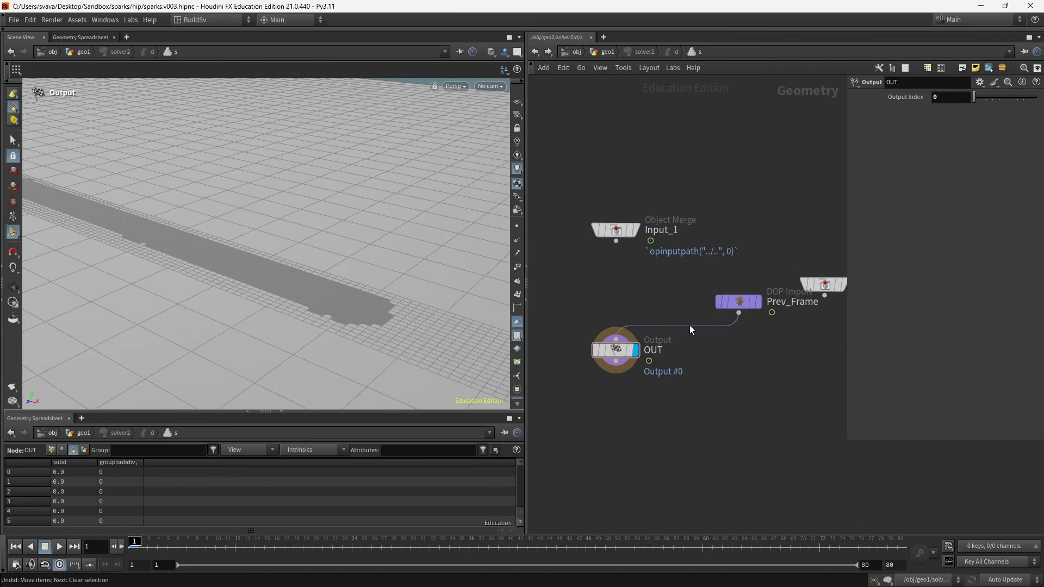
{"action": "left_click_drag", "start_coordinate": [687, 326], "coordinate": [616, 241]}
{"action": "left_click_drag", "start_coordinate": [624, 351], "coordinate": [625, 438]}
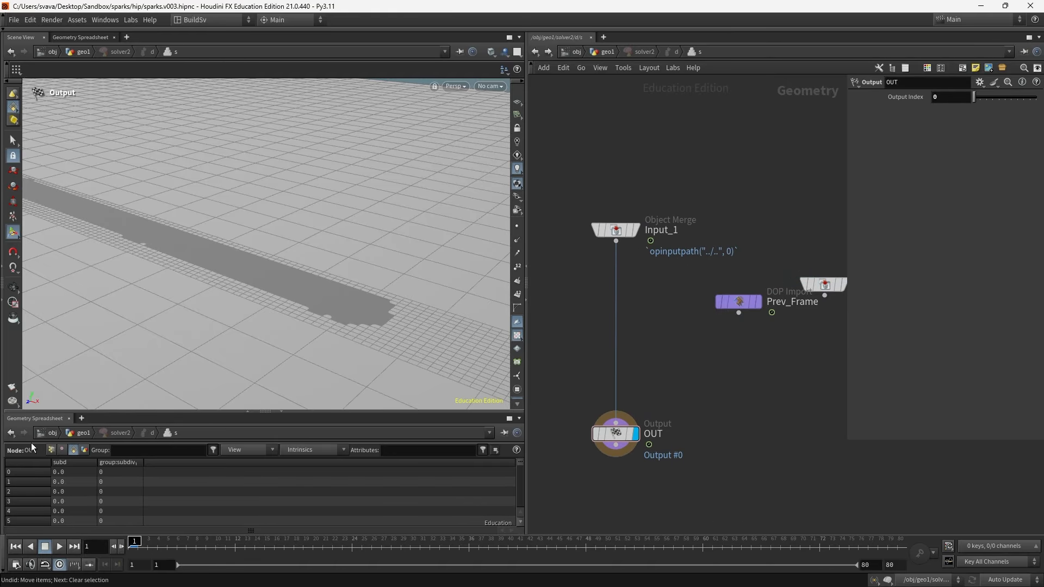
- Insert an Attribute VOP on the wire between Input_1 and OUT inside the solver
{"action": "left_click", "coordinate": [51, 451]}
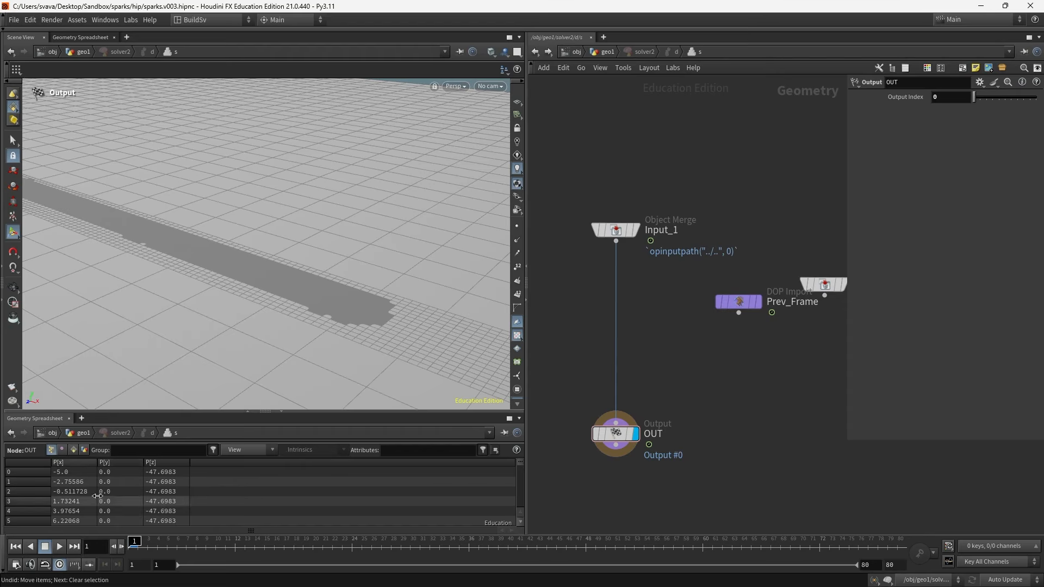
{"action": "left_click_drag", "start_coordinate": [743, 306], "coordinate": [697, 291]}
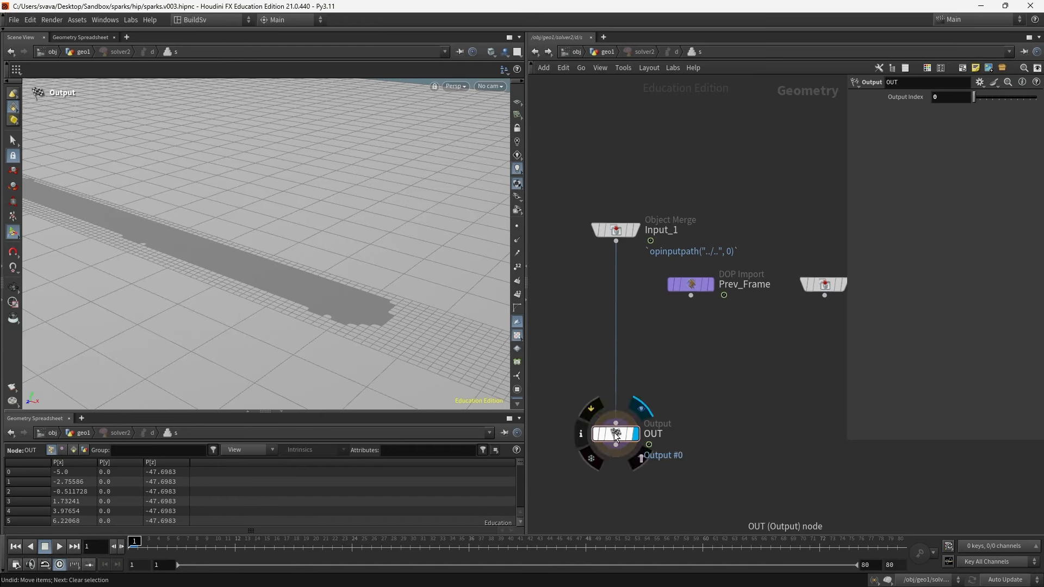
{"action": "left_click_drag", "start_coordinate": [611, 437], "coordinate": [612, 460]}
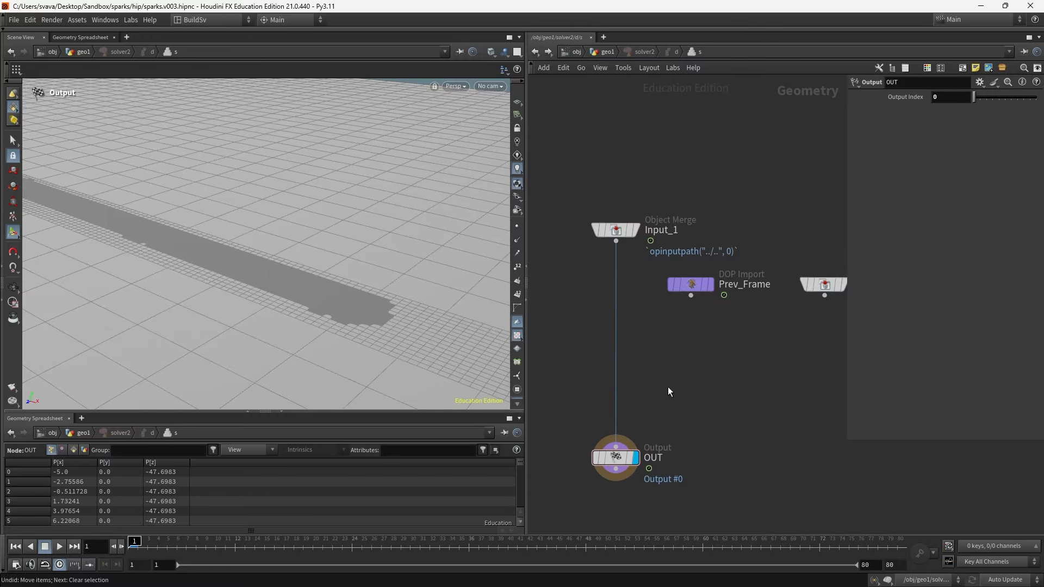
{"action": "key", "text": "Tab"}
{"action": "type", "text": "attvop"}
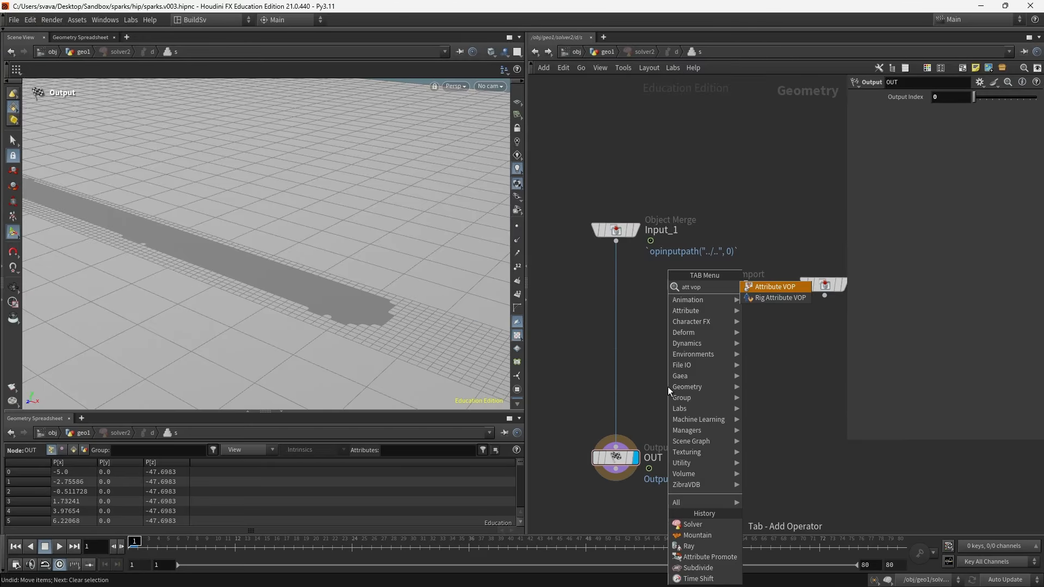
{"action": "key", "text": "Return"}
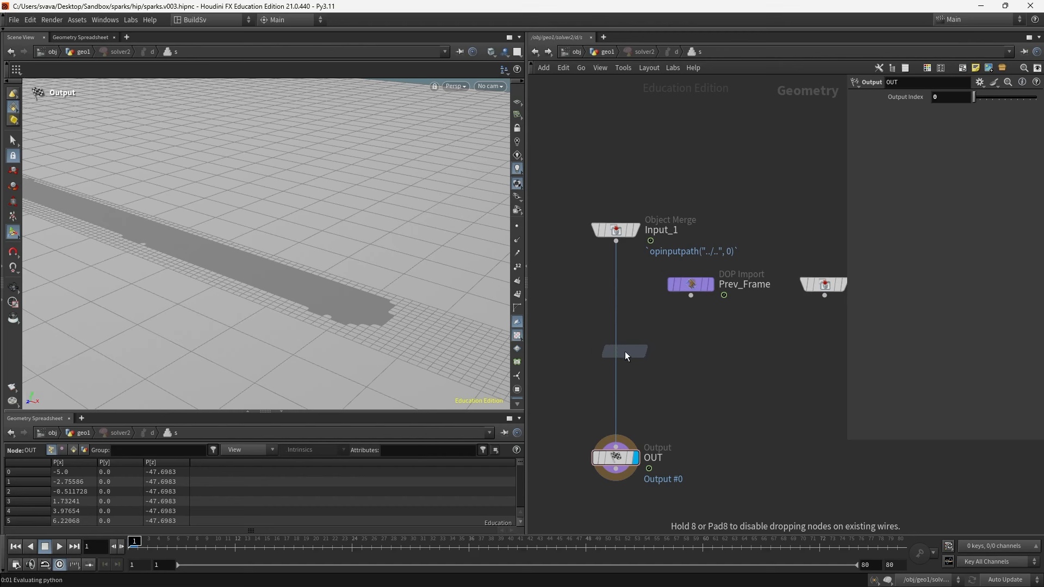
{"action": "left_click", "coordinate": [621, 348]}
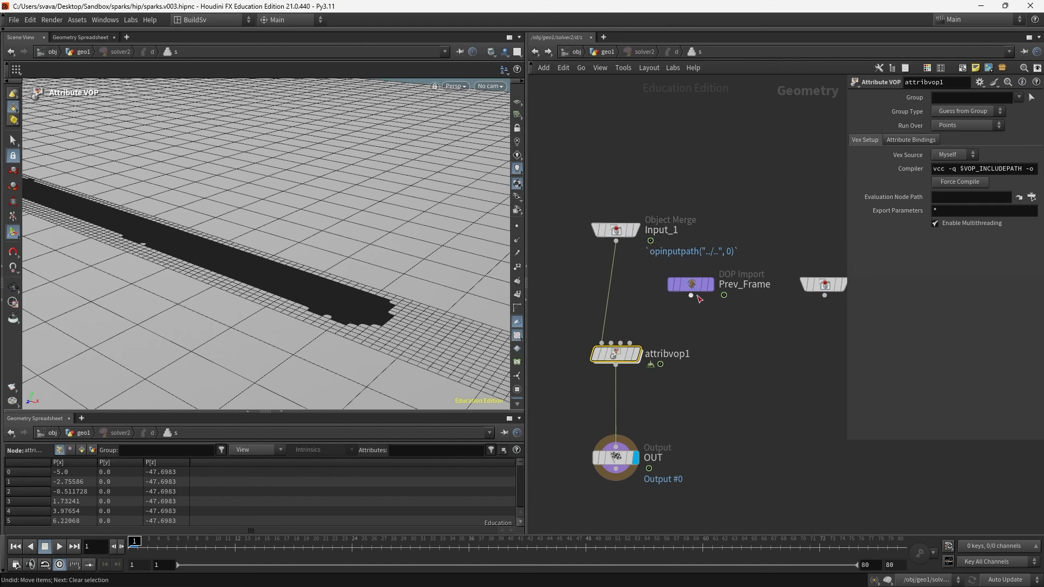
- Connect Prev_Frame into attribvop1's second input and dive inside the Attribute VOP
{"action": "left_click_drag", "start_coordinate": [691, 289], "coordinate": [684, 279]}
{"action": "left_click", "coordinate": [683, 284]}
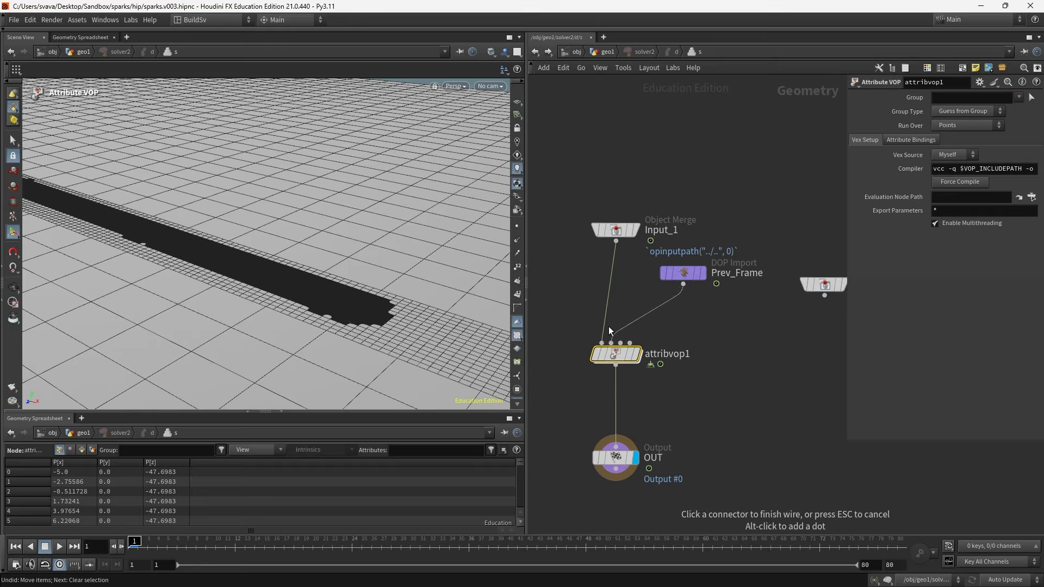
{"action": "left_click", "coordinate": [611, 343]}
{"action": "double_click", "coordinate": [624, 358]}
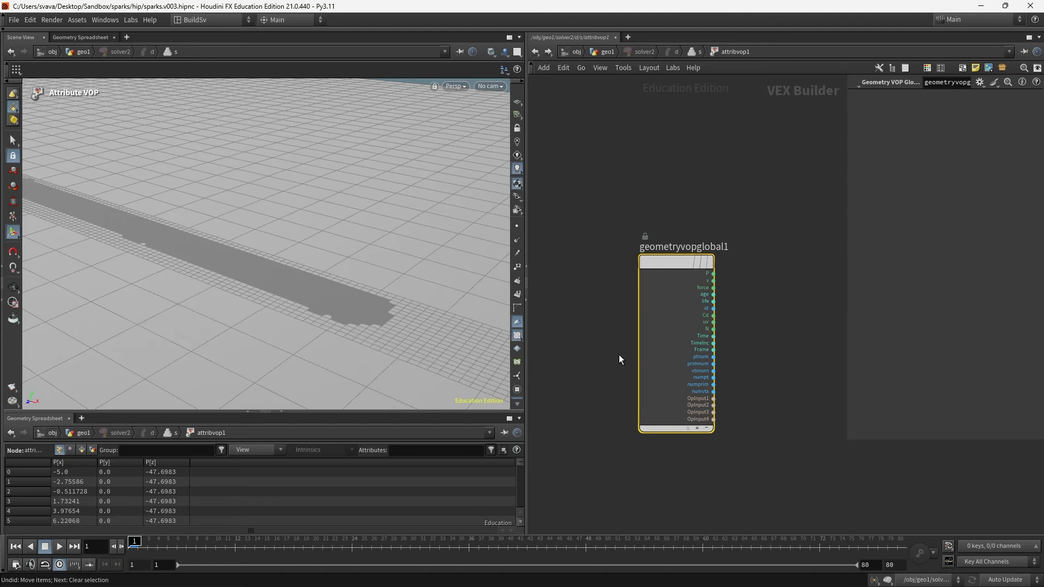
- Spread the VOP global and output nodes apart inside attribvop1
{"action": "left_click_drag", "start_coordinate": [845, 364], "coordinate": [892, 364]}
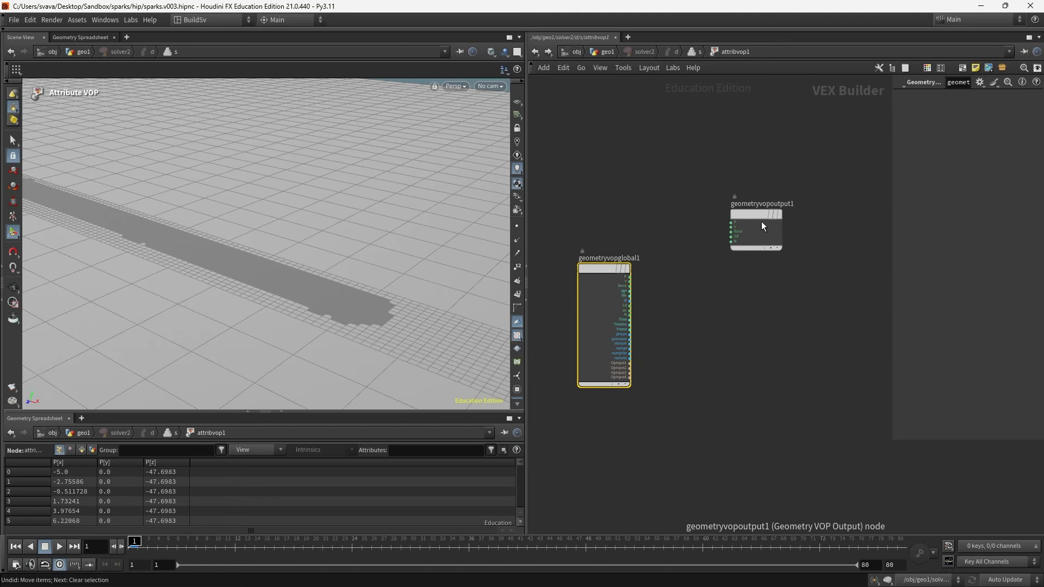
{"action": "left_click_drag", "start_coordinate": [761, 221], "coordinate": [833, 276]}
{"action": "left_click", "coordinate": [630, 278]}
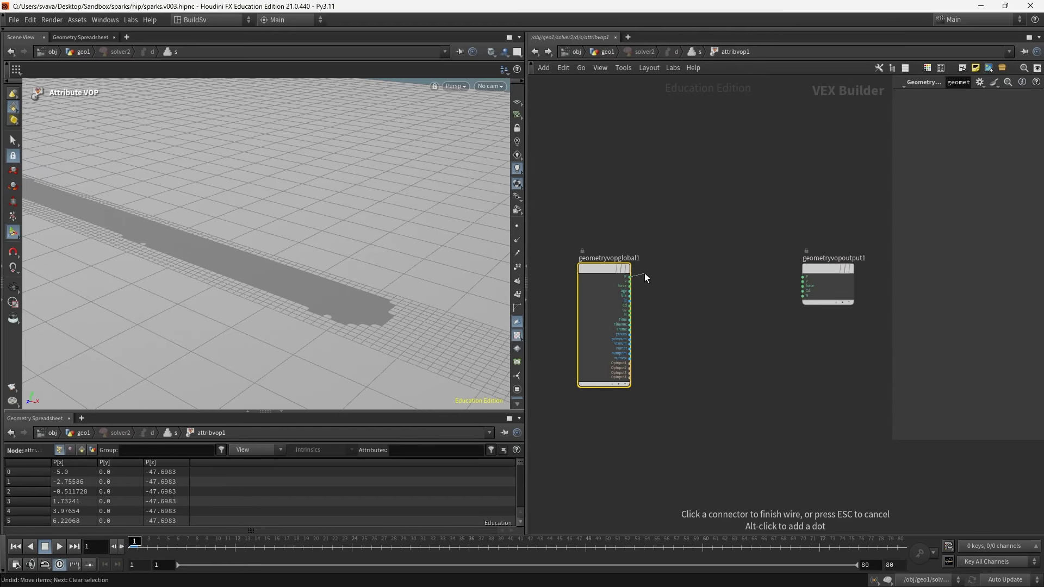
{"action": "key", "text": "Escape"}
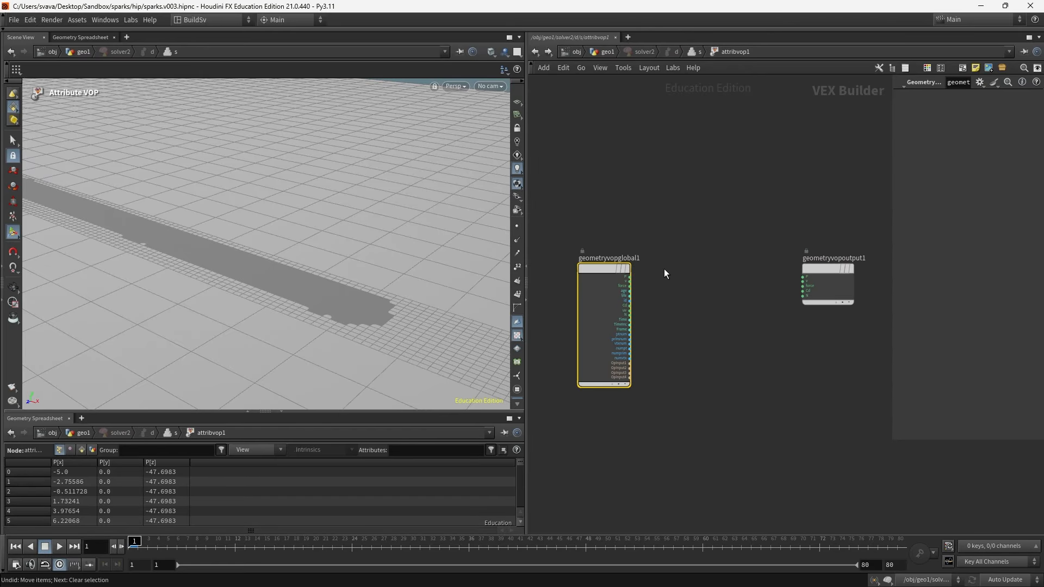
{"action": "left_click", "coordinate": [807, 279]}
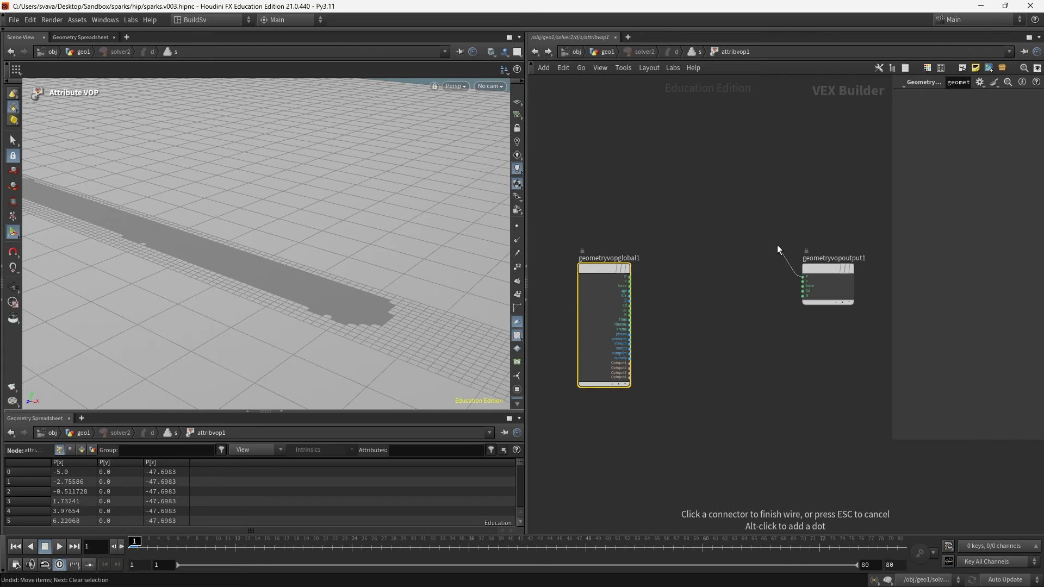
{"action": "key", "text": "Escape"}
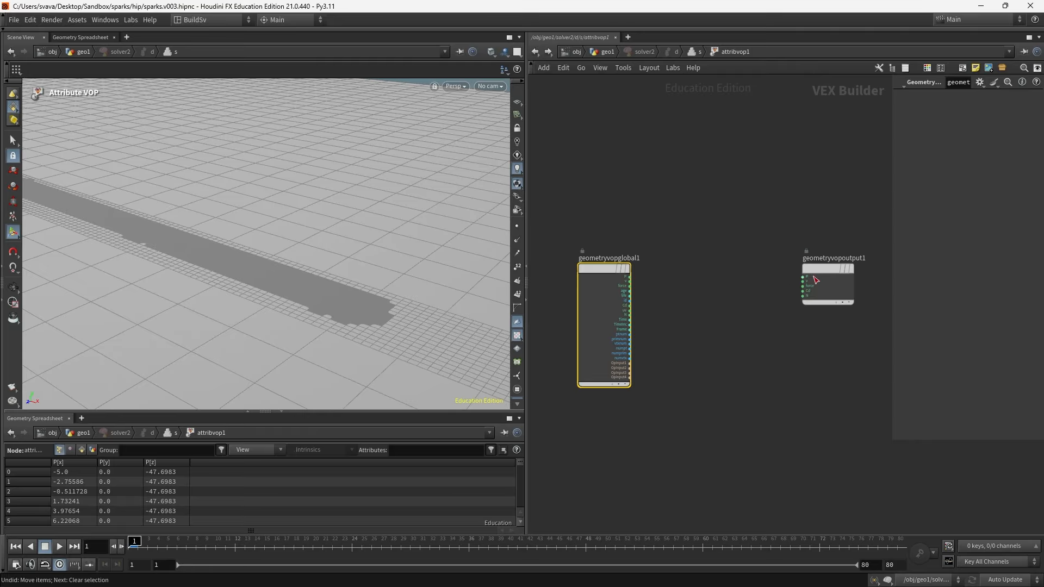
{"action": "left_click_drag", "start_coordinate": [810, 271], "coordinate": [849, 271]}
{"action": "left_click", "coordinate": [753, 314]}
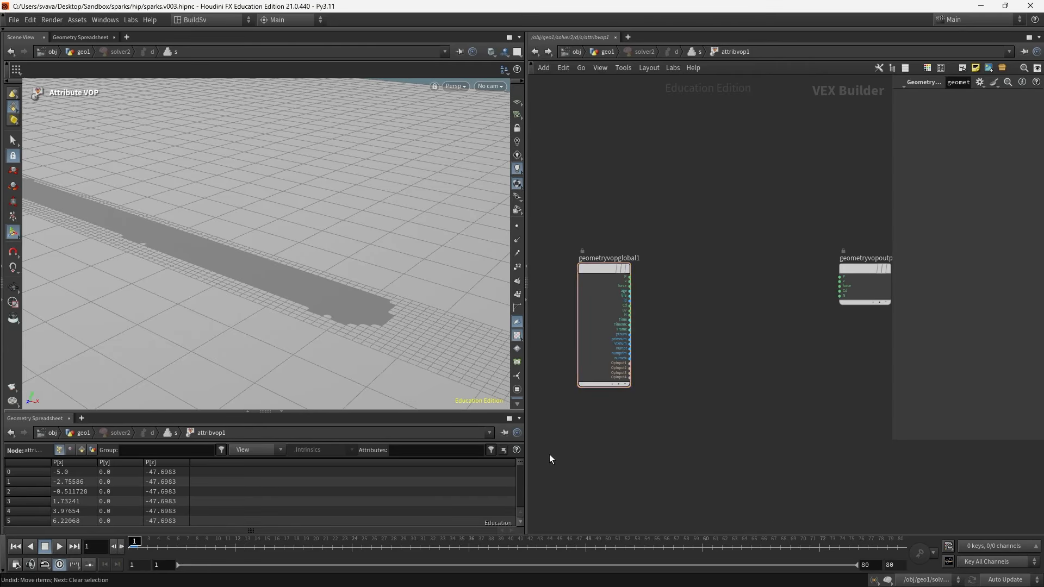
- Add a Vector to Float node inside attribvop1 and feed the global P into it
{"action": "key", "text": "Tab"}
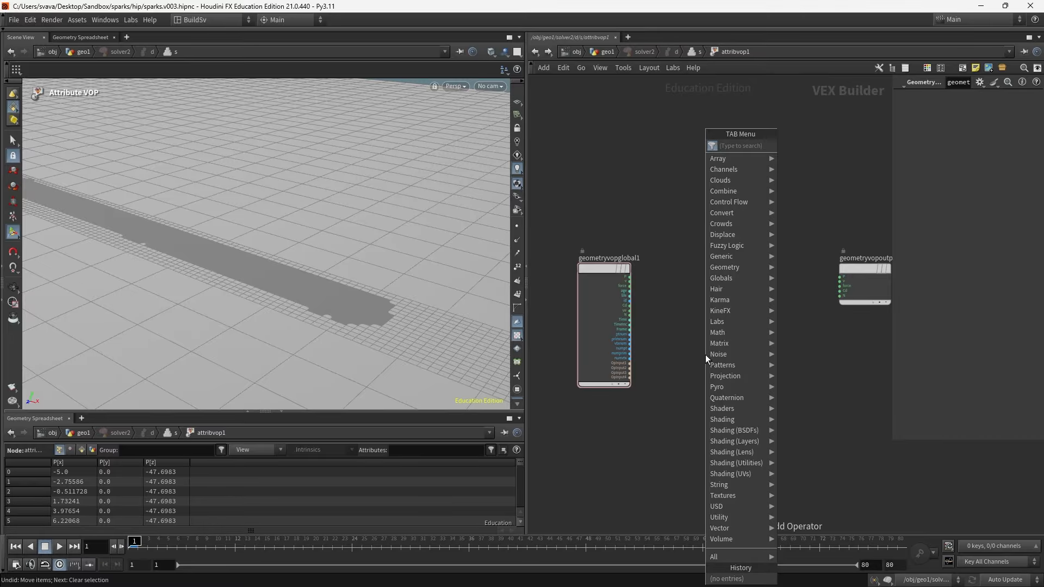
{"action": "type", "text": "vector to flo"}
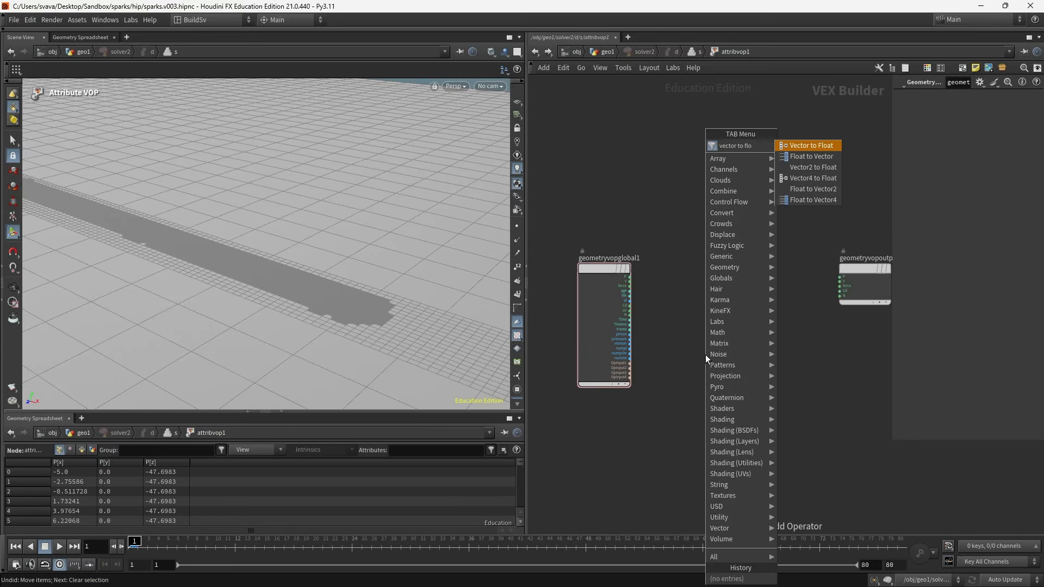
{"action": "key", "text": "Return"}
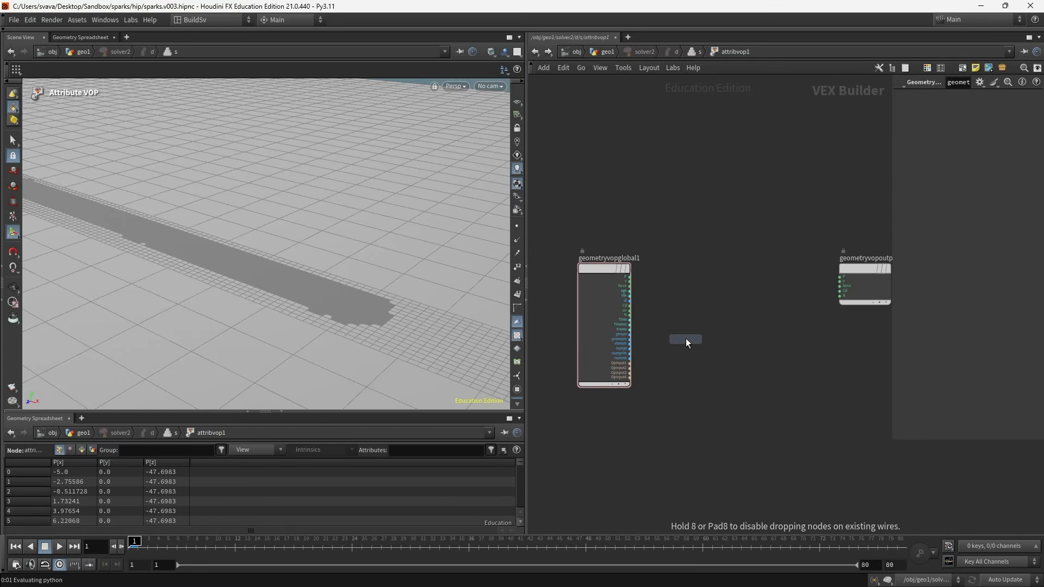
{"action": "left_click", "coordinate": [701, 284]}
{"action": "left_click_drag", "start_coordinate": [630, 277], "coordinate": [673, 269]}
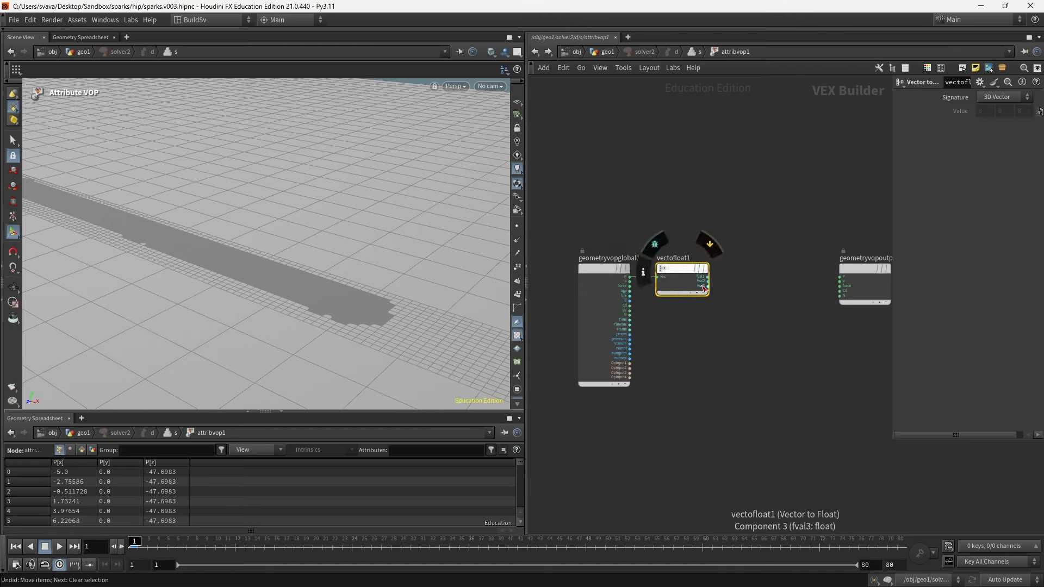
- Add a Float to Vector node between vectofloat1 and the geometry output
{"action": "middle_click_drag", "start_coordinate": [730, 293], "coordinate": [632, 291]}
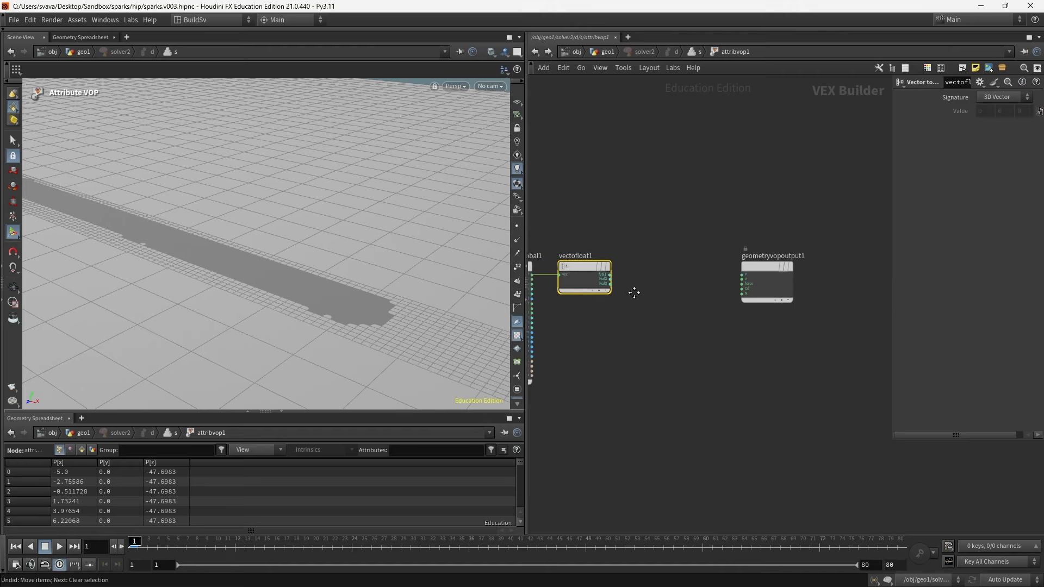
{"action": "left_click_drag", "start_coordinate": [748, 262], "coordinate": [807, 267]}
{"action": "middle_click_drag", "start_coordinate": [712, 306], "coordinate": [751, 302]}
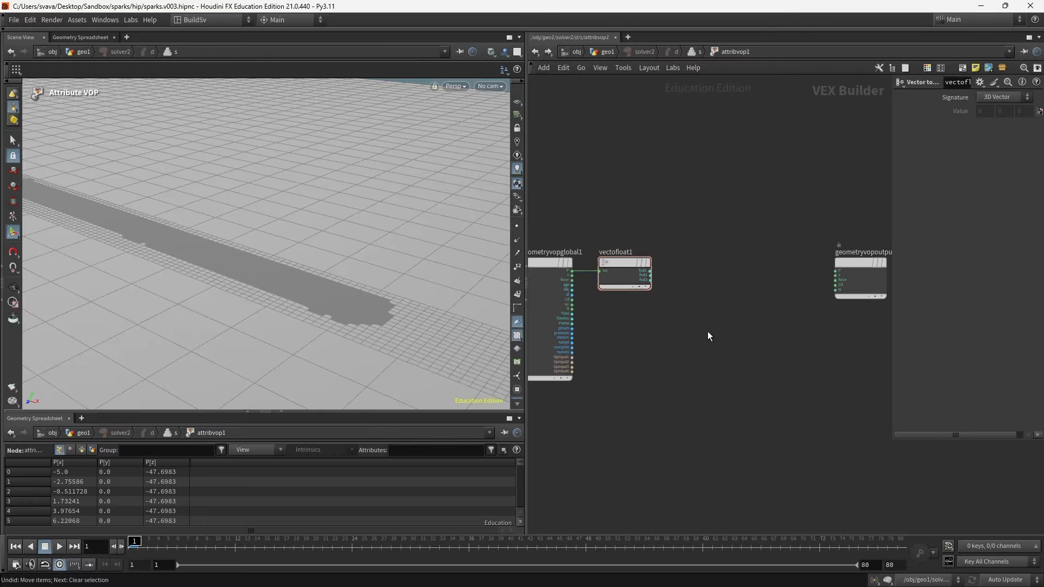
{"action": "key", "text": "Tab"}
{"action": "type", "text": "floa"}
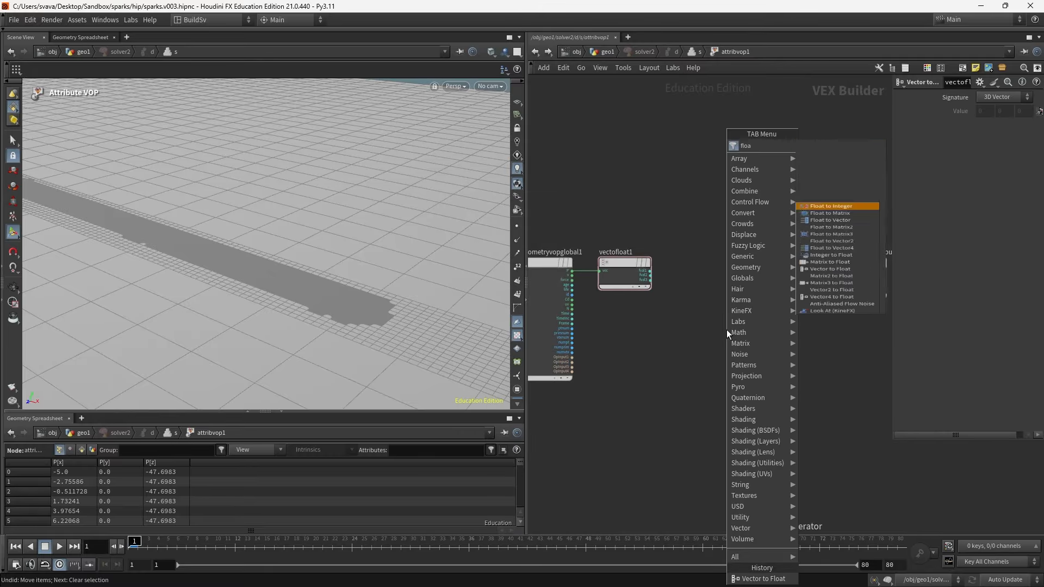
{"action": "type", "text": " to ve"}
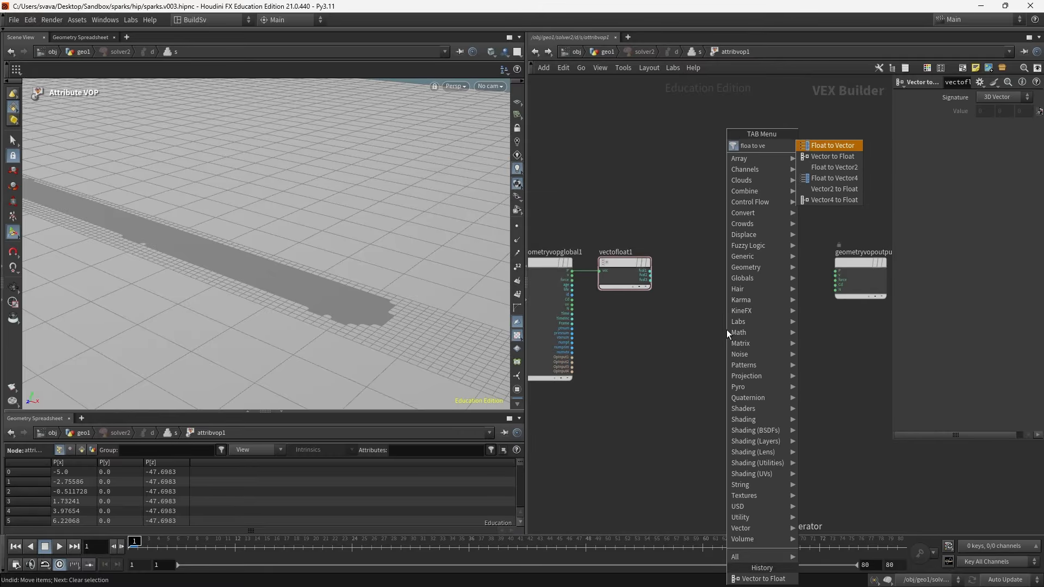
{"action": "key", "text": "Return"}
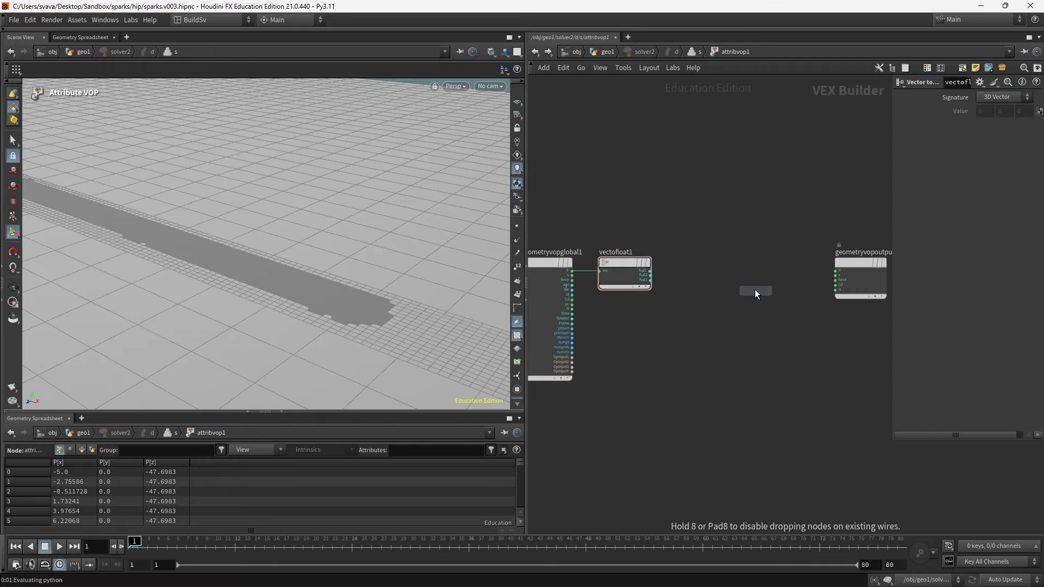
{"action": "left_click", "coordinate": [761, 274]}
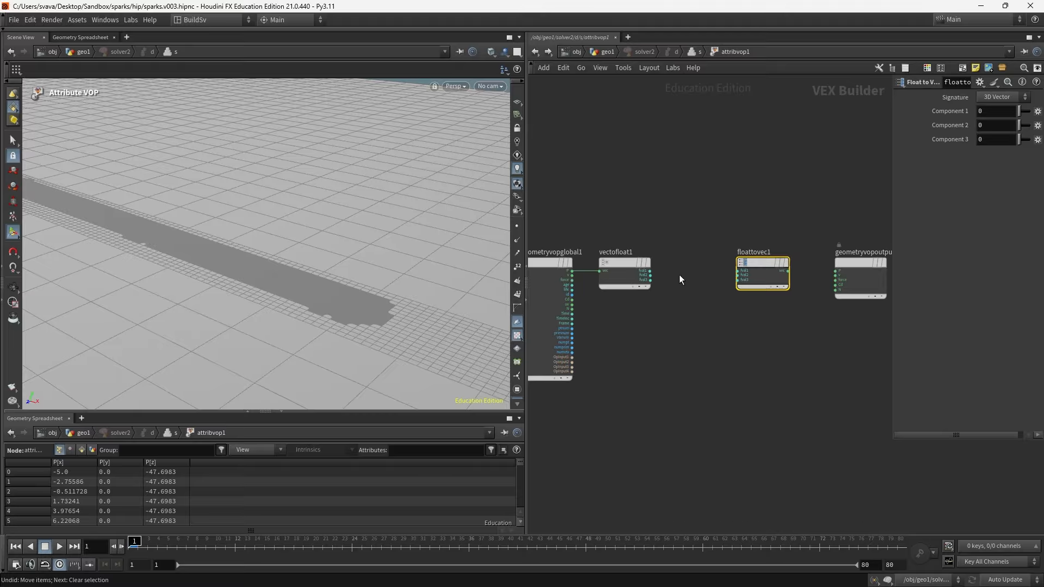
- Wire vectofloat1's first and third components into floattovec1, and floattovec1's vector into the output P
{"action": "left_click", "coordinate": [650, 270]}
{"action": "left_click", "coordinate": [733, 269]}
{"action": "left_click", "coordinate": [650, 280]}
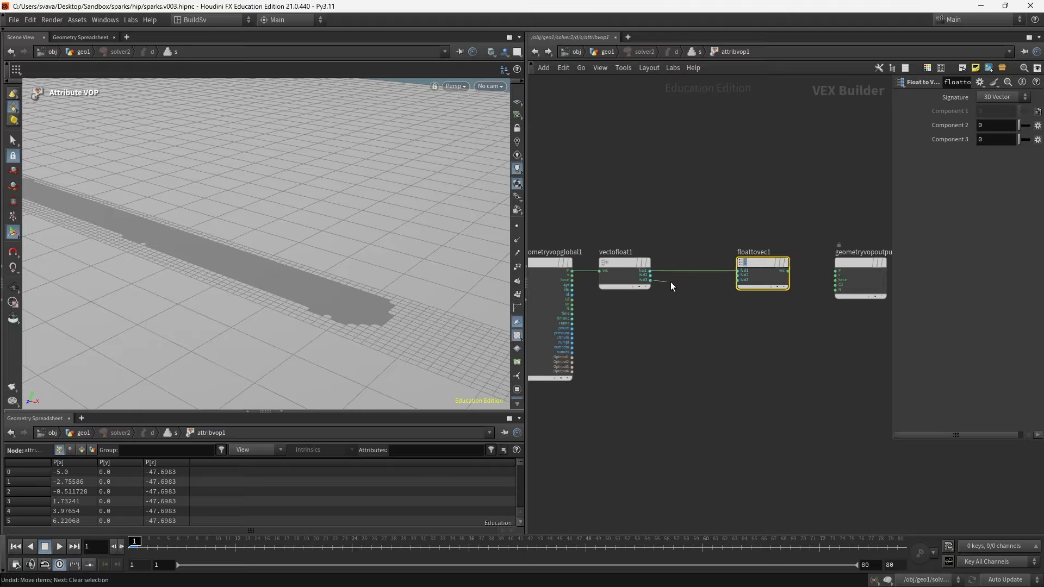
{"action": "left_click", "coordinate": [738, 280]}
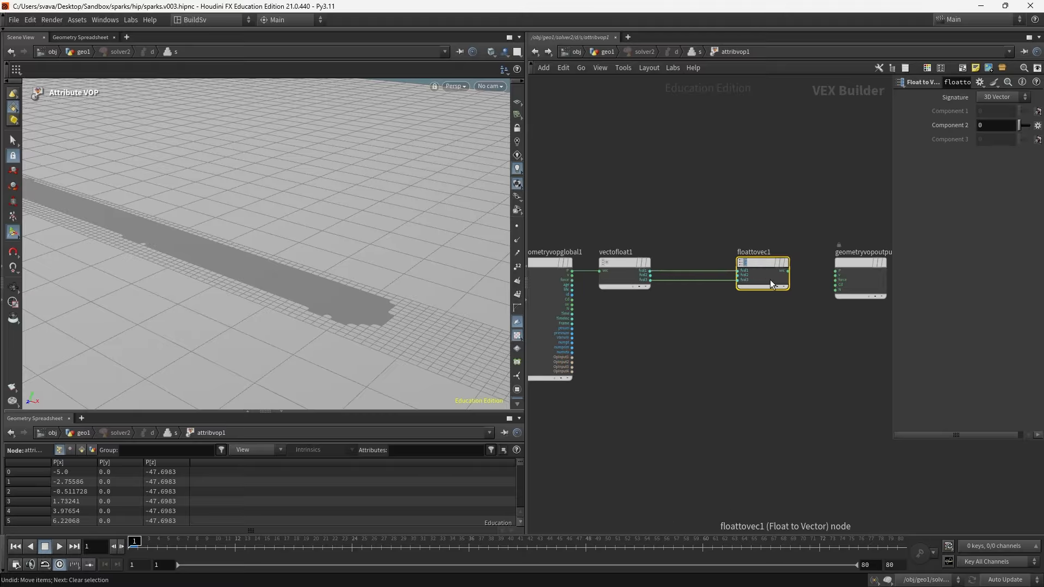
{"action": "left_click", "coordinate": [787, 270]}
{"action": "left_click", "coordinate": [835, 270]}
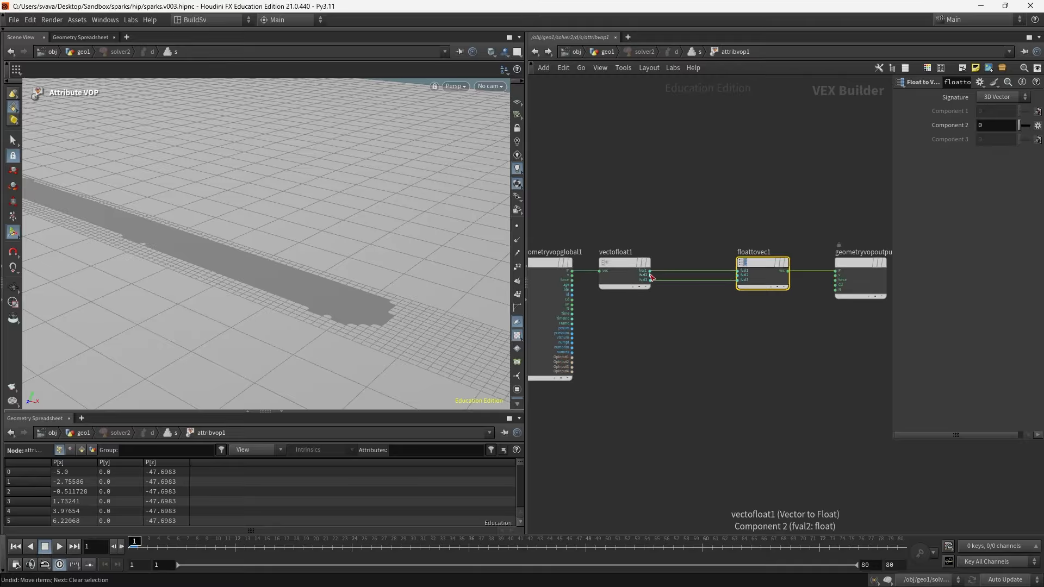
{"action": "left_click", "coordinate": [653, 361]}
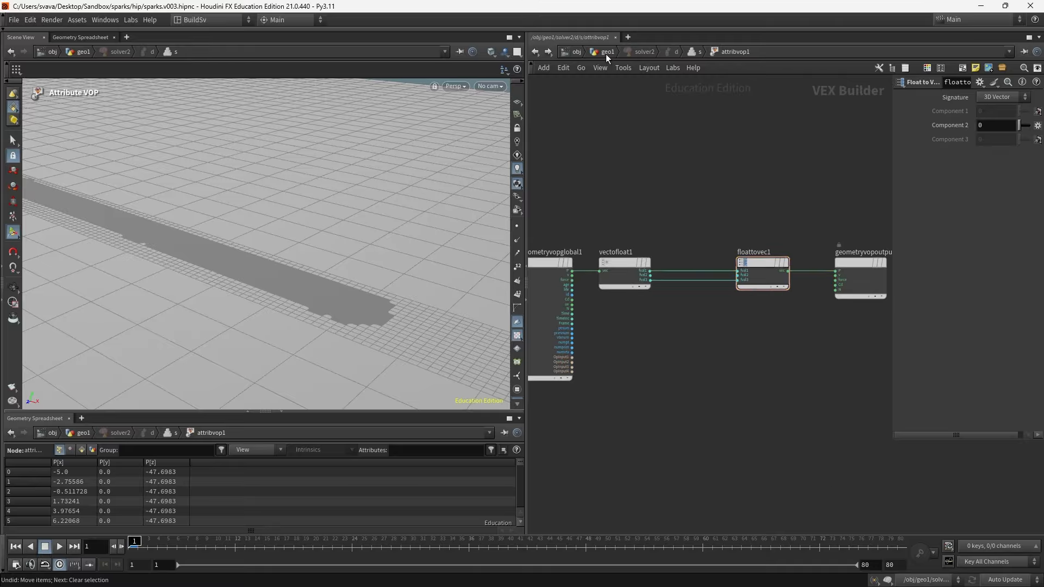
{"action": "key", "text": "u"}
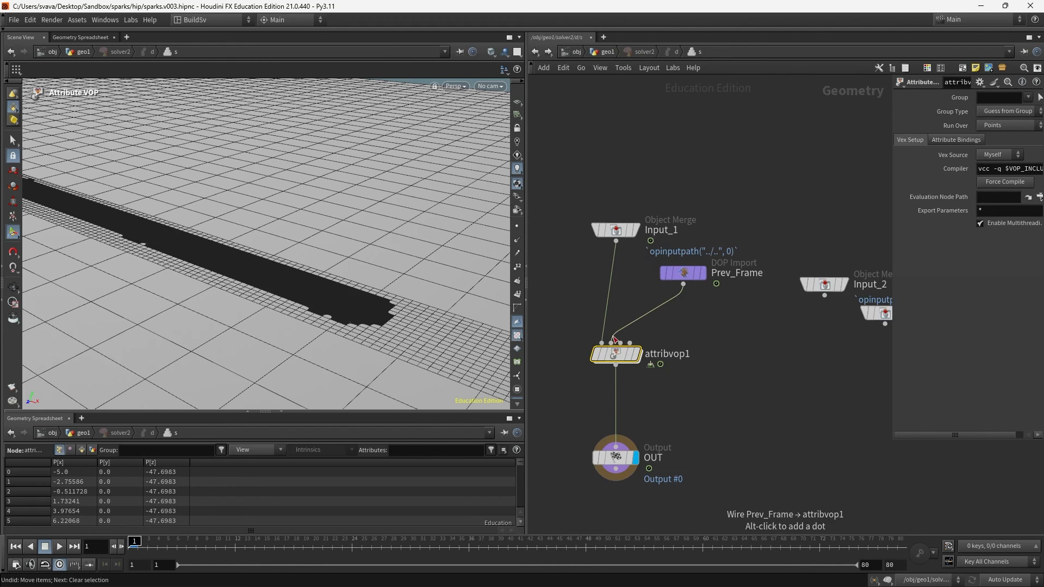
{"action": "double_click", "coordinate": [615, 353]}
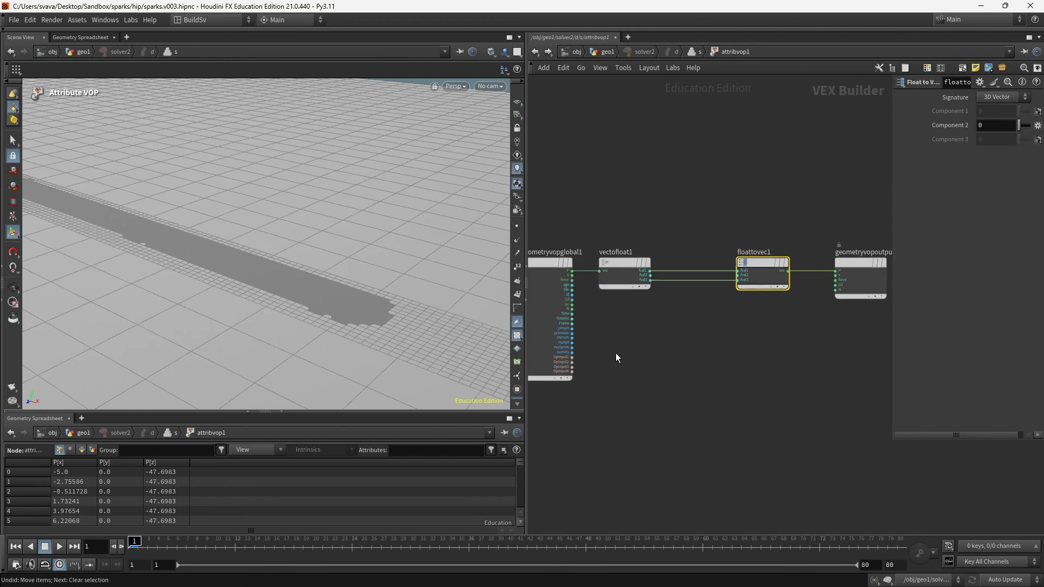
- Add an Import Point Attribute node below vectofloat1
{"action": "key", "text": "Tab"}
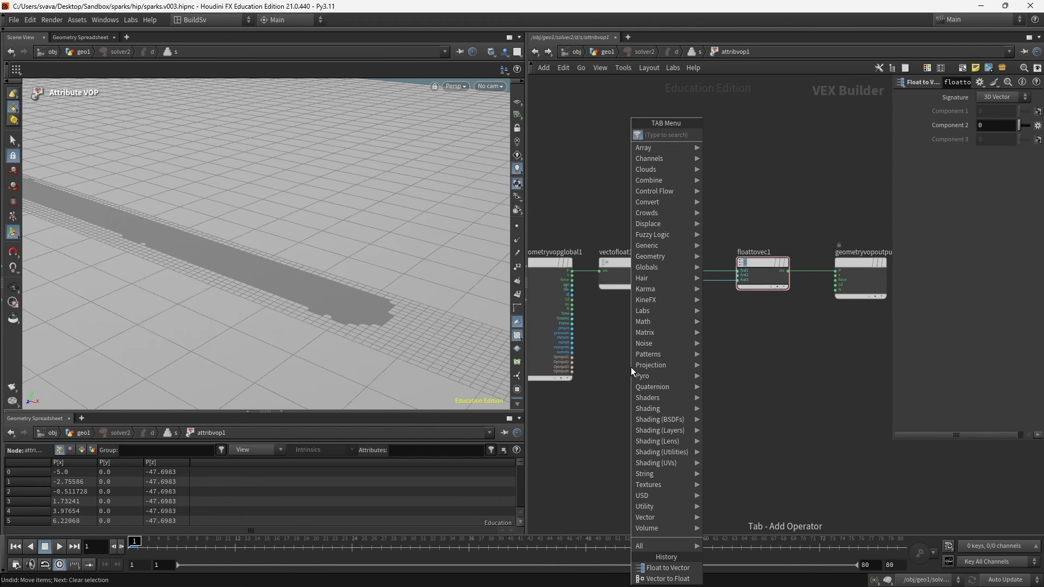
{"action": "type", "text": "import p"}
{"action": "type", "text": "oint"}
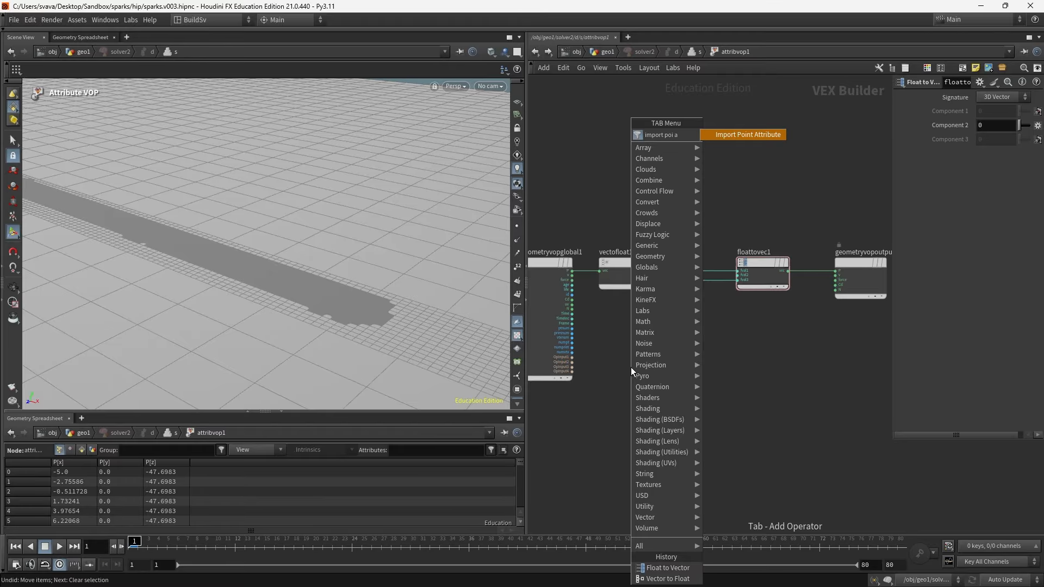
{"action": "key", "text": "Return"}
{"action": "left_click", "coordinate": [630, 367]}
{"action": "scroll", "coordinate": [644, 413], "scroll_direction": "up", "scroll_amount": 5}
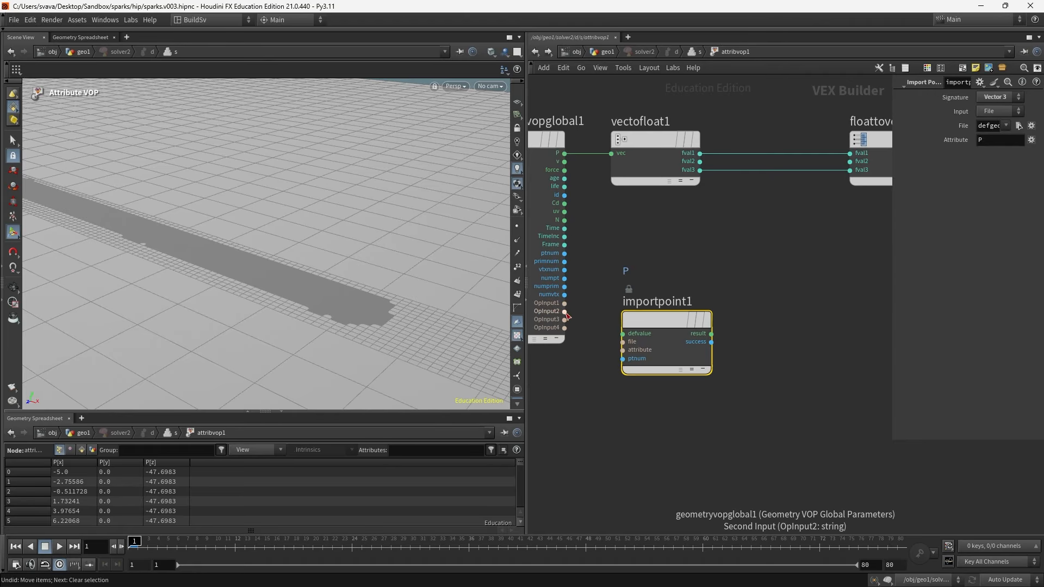
- Connect OpInput2 to importpoint1's file input and set its Input to Second Input
{"action": "left_click", "coordinate": [565, 312]}
{"action": "left_click", "coordinate": [622, 341]}
{"action": "left_click_drag", "start_coordinate": [655, 333], "coordinate": [632, 299]}
{"action": "left_click", "coordinate": [1009, 110]}
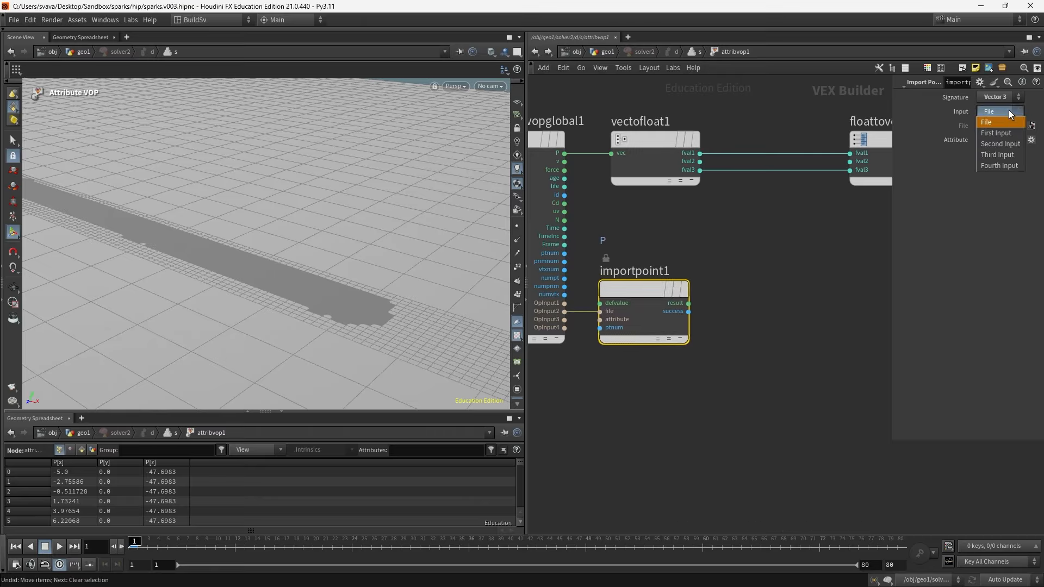
{"action": "left_click", "coordinate": [999, 143]}
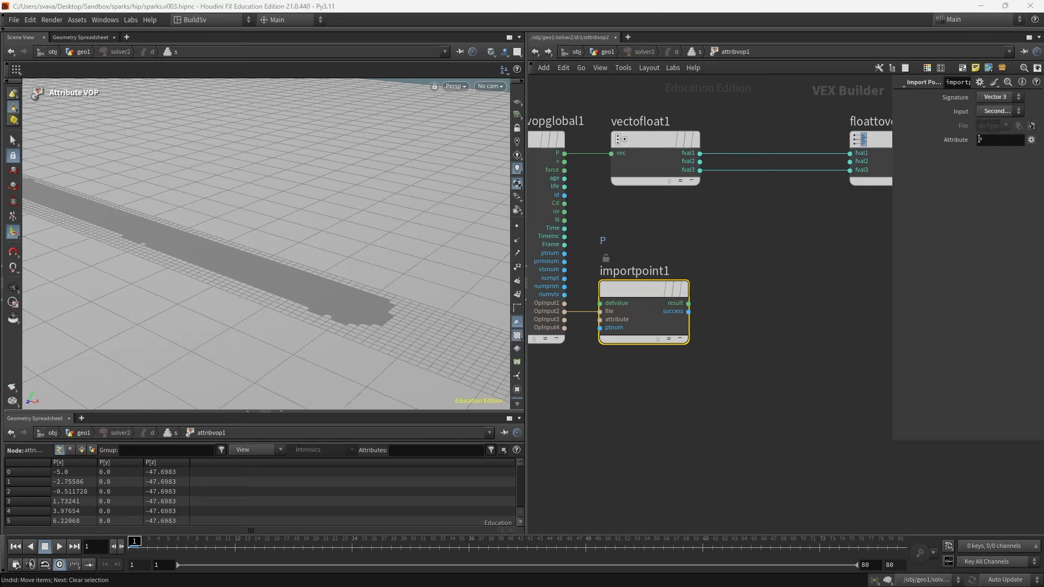
{"action": "scroll", "coordinate": [778, 329], "scroll_direction": "down", "scroll_amount": 1}
{"action": "middle_click_drag", "start_coordinate": [778, 331], "coordinate": [692, 317]}
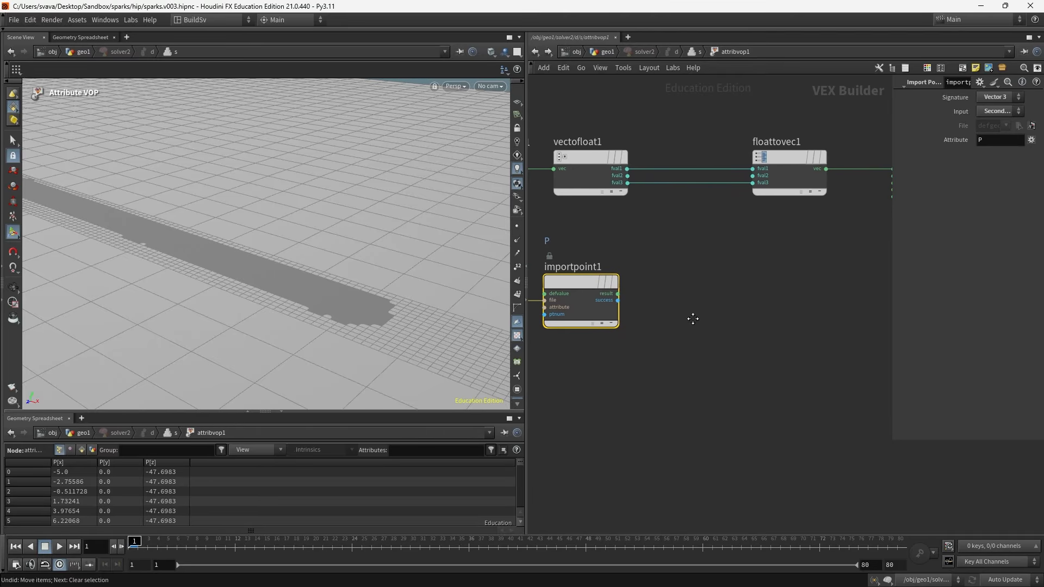
- Add a second Vector to Float node and feed importpoint1's result into it
{"action": "left_click", "coordinate": [636, 286]}
{"action": "key", "text": "Tab"}
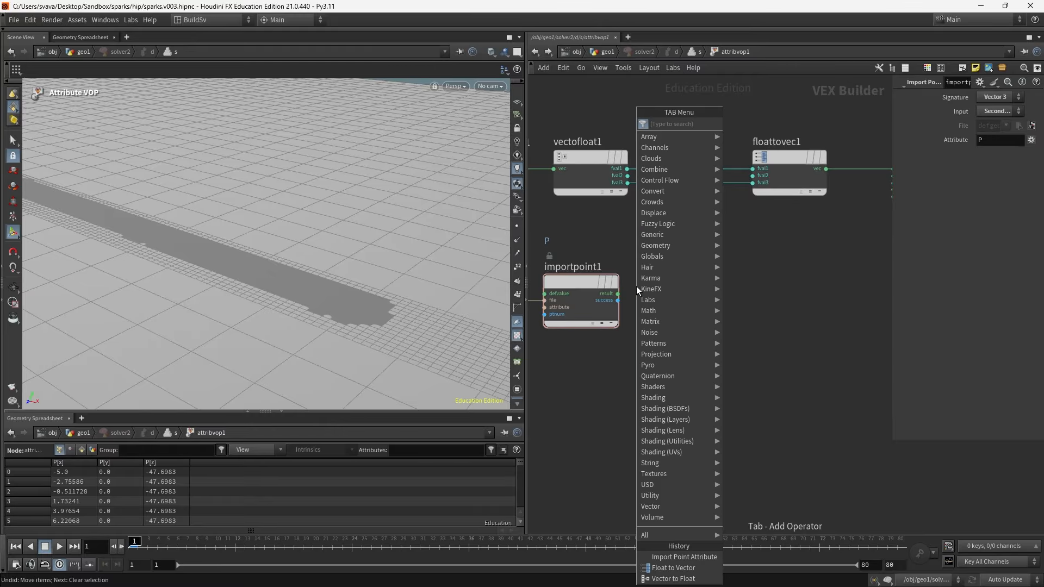
{"action": "type", "text": "vector to flo"}
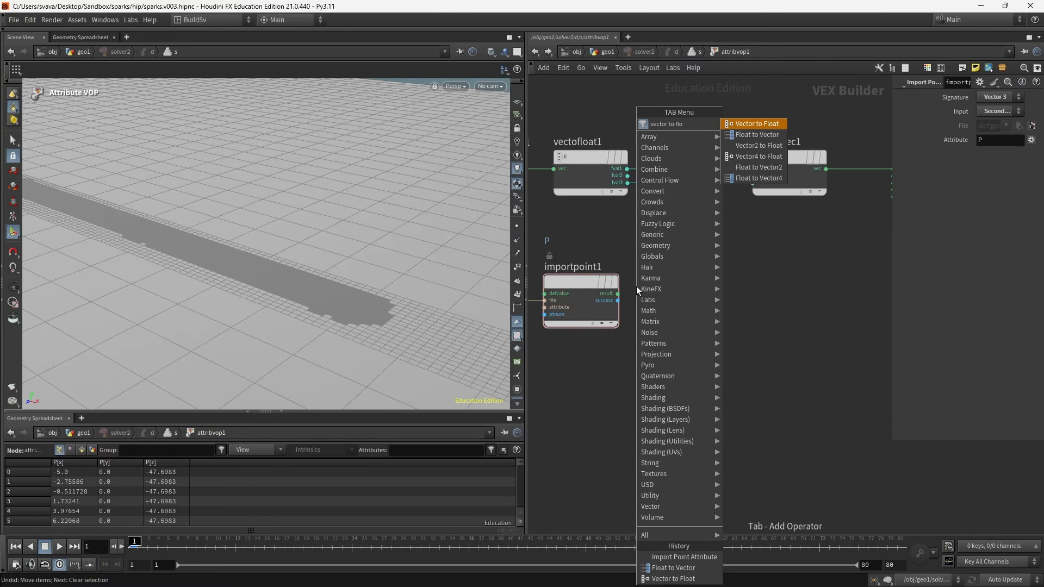
{"action": "key", "text": "Return"}
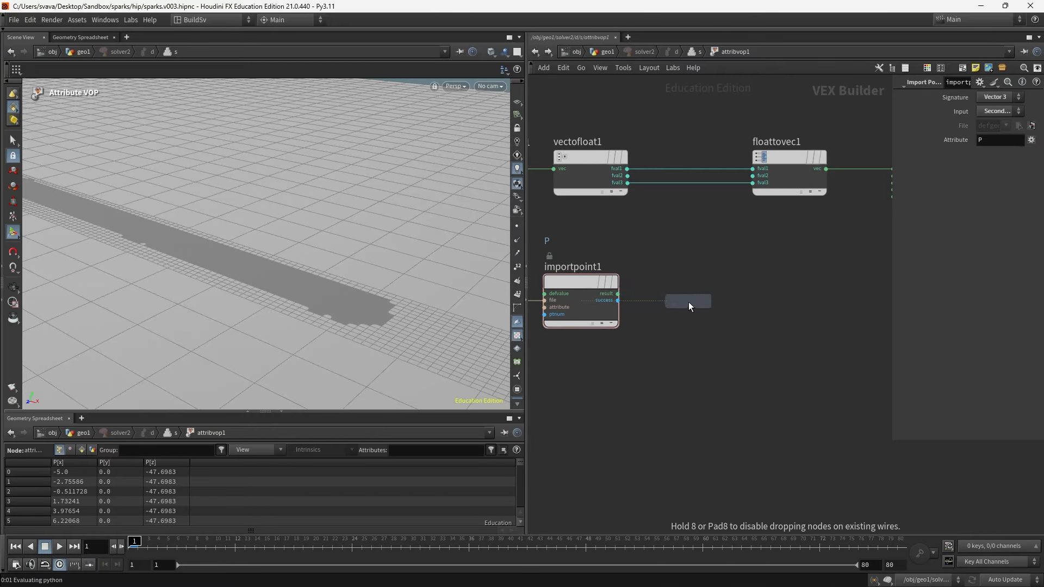
{"action": "left_click", "coordinate": [688, 302]}
{"action": "left_click_drag", "start_coordinate": [618, 294], "coordinate": [644, 283]}
- Move floattovec1 and the output node further right to make room in the network
{"action": "middle_click_drag", "start_coordinate": [794, 231], "coordinate": [745, 231]}
{"action": "scroll", "coordinate": [745, 231], "scroll_direction": "down", "scroll_amount": 5}
{"action": "left_click_drag", "start_coordinate": [746, 187], "coordinate": [824, 223]}
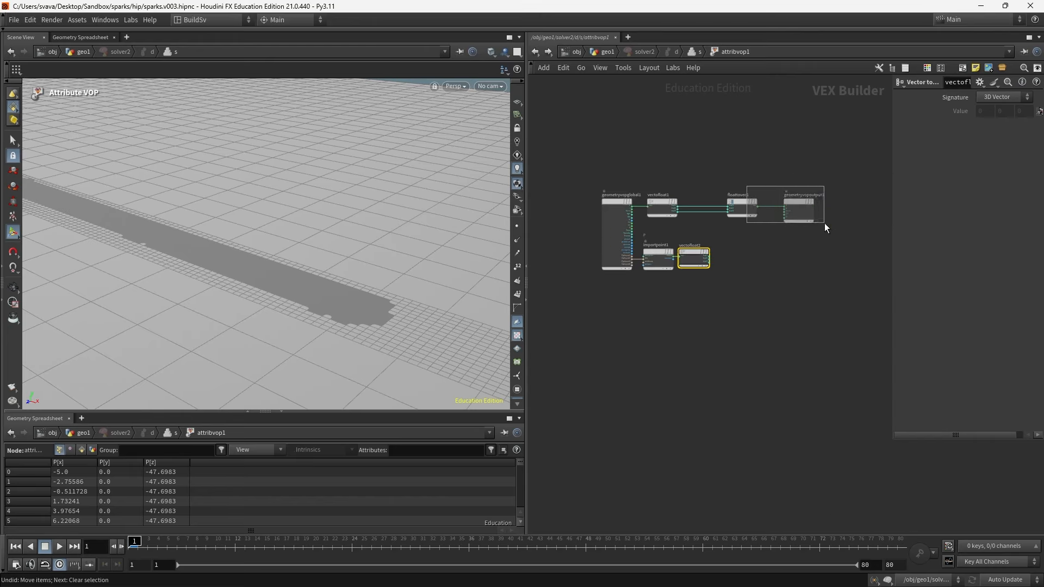
{"action": "left_click_drag", "start_coordinate": [747, 205], "coordinate": [797, 204]}
{"action": "scroll", "coordinate": [778, 219], "scroll_direction": "up", "scroll_amount": 4}
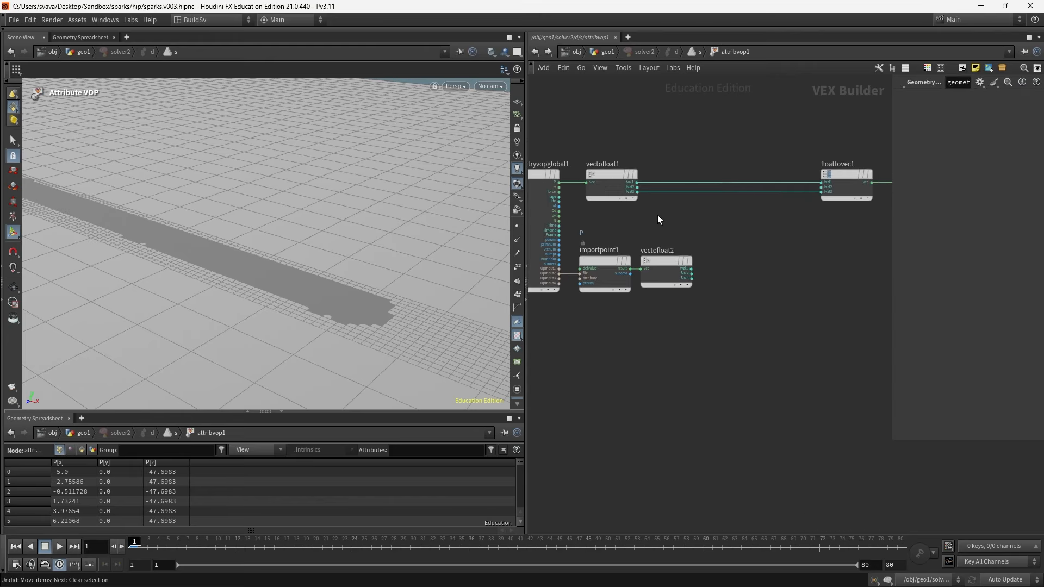
{"action": "left_click", "coordinate": [691, 273]}
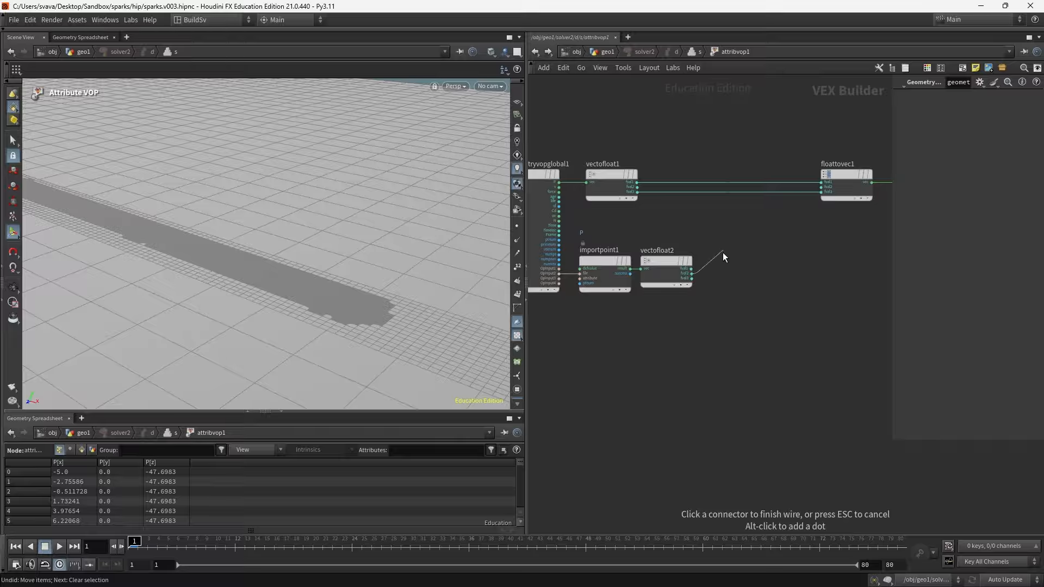
{"action": "key", "text": "Escape"}
{"action": "left_click", "coordinate": [637, 192]}
{"action": "key", "text": "Escape"}
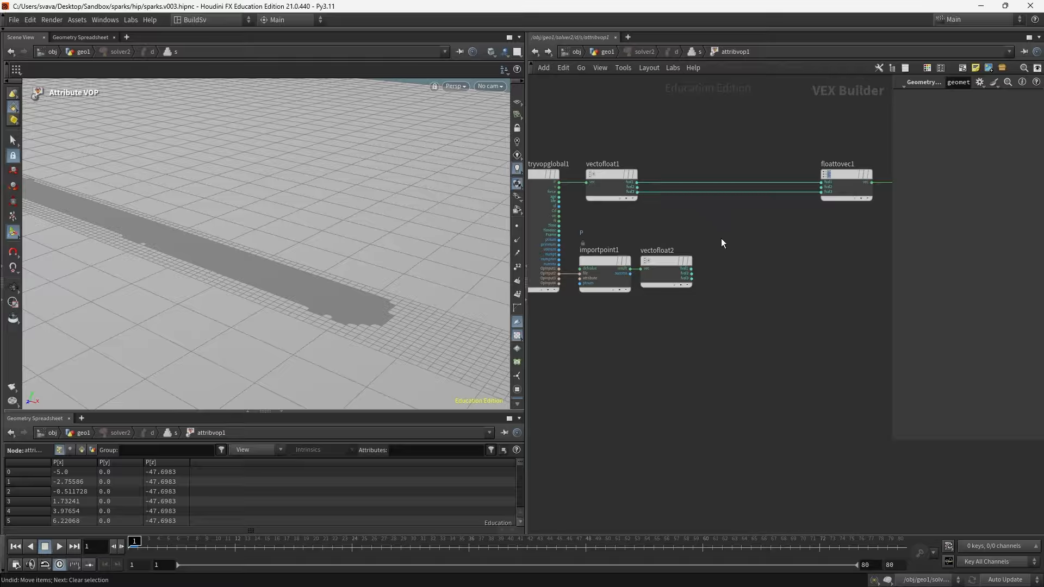
- Add a Minimum node between the Vector to Float nodes and floattovec1
{"action": "key", "text": "Tab"}
{"action": "type", "text": "min"}
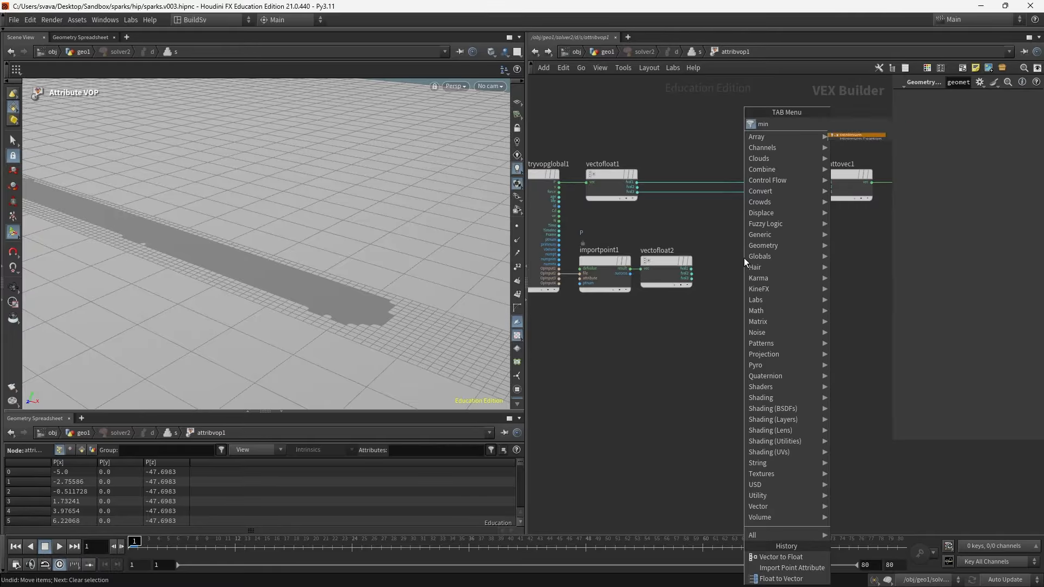
{"action": "key", "text": "Return"}
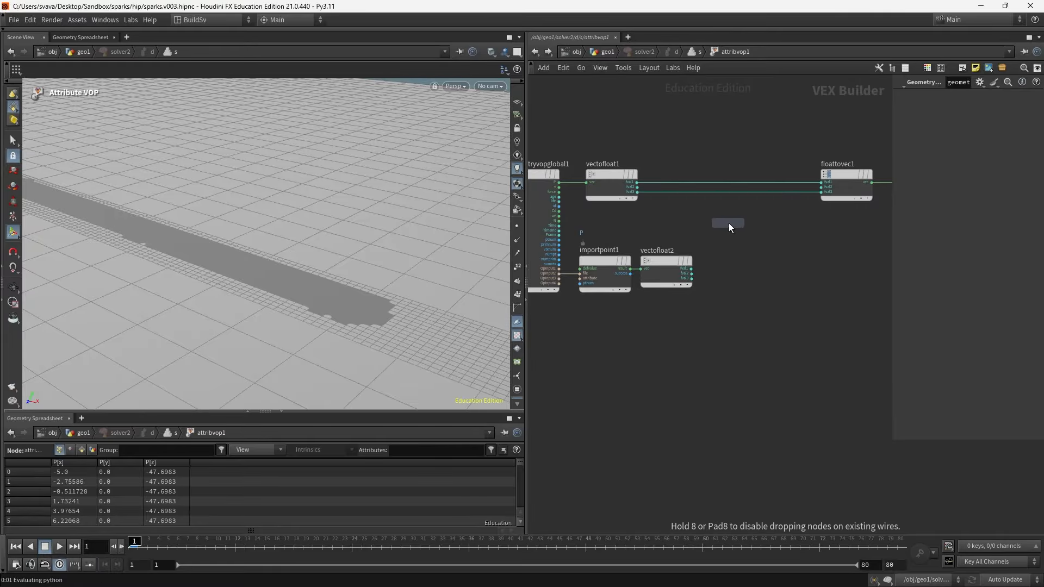
{"action": "left_click", "coordinate": [728, 223]}
- Wire both Vector to Float nodes' second components into min1, and min1's result into floattovec1's second component
{"action": "left_click", "coordinate": [637, 187]}
{"action": "left_click", "coordinate": [708, 231]}
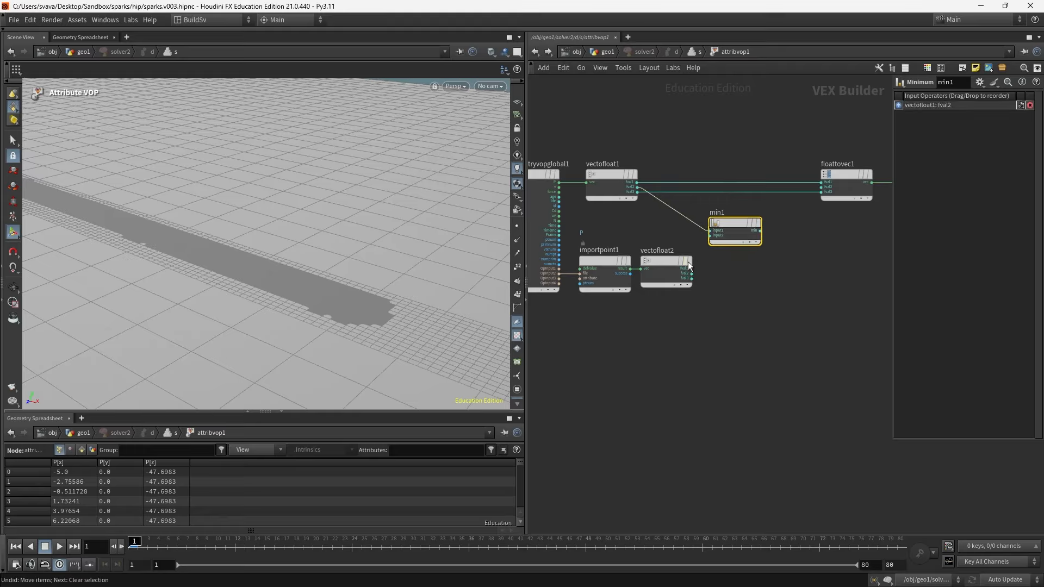
{"action": "left_click", "coordinate": [692, 274]}
{"action": "left_click", "coordinate": [707, 239]}
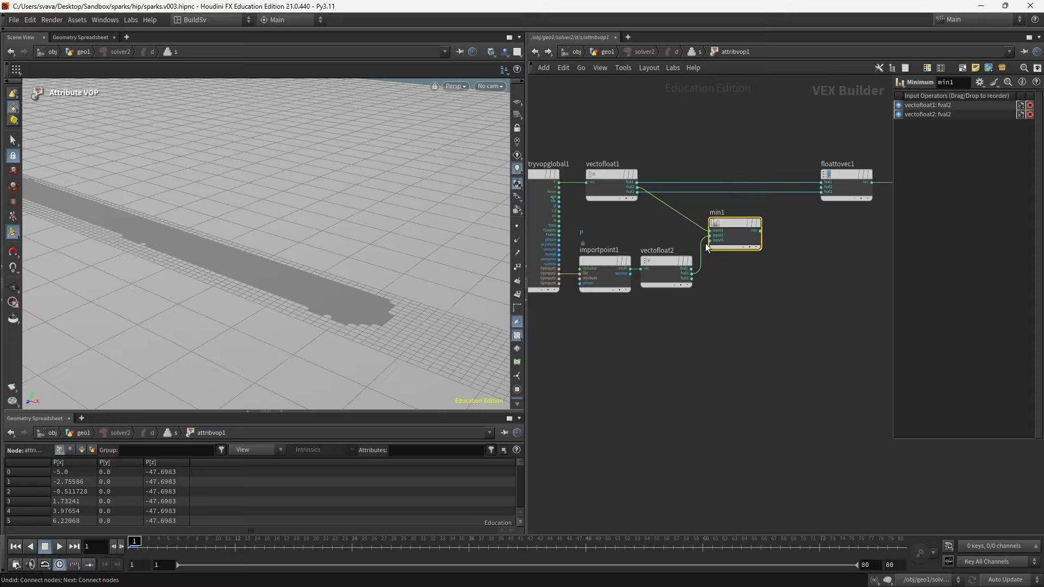
{"action": "left_click", "coordinate": [715, 273]}
{"action": "left_click", "coordinate": [760, 231]}
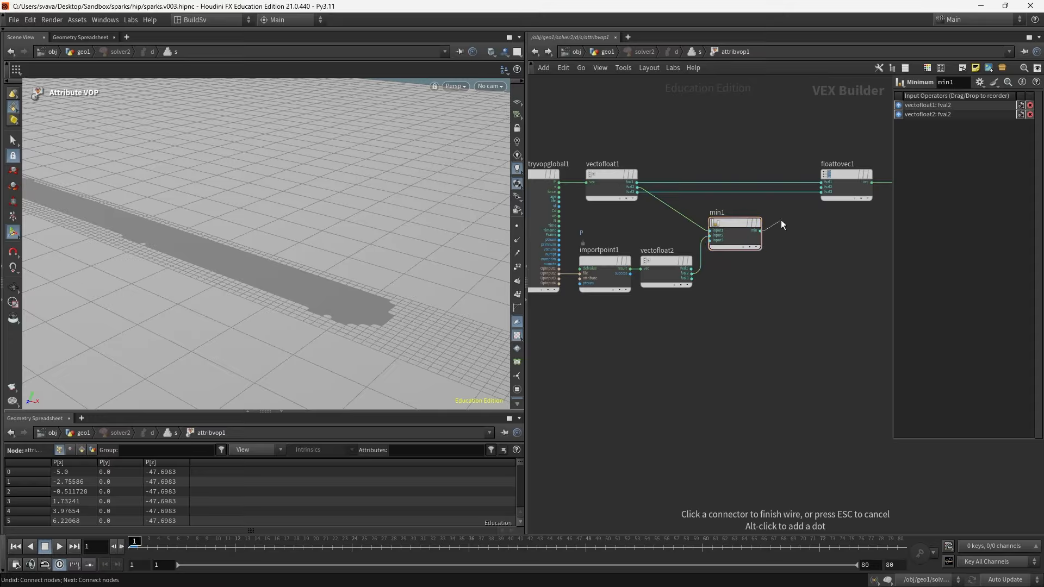
{"action": "left_click", "coordinate": [820, 191]}
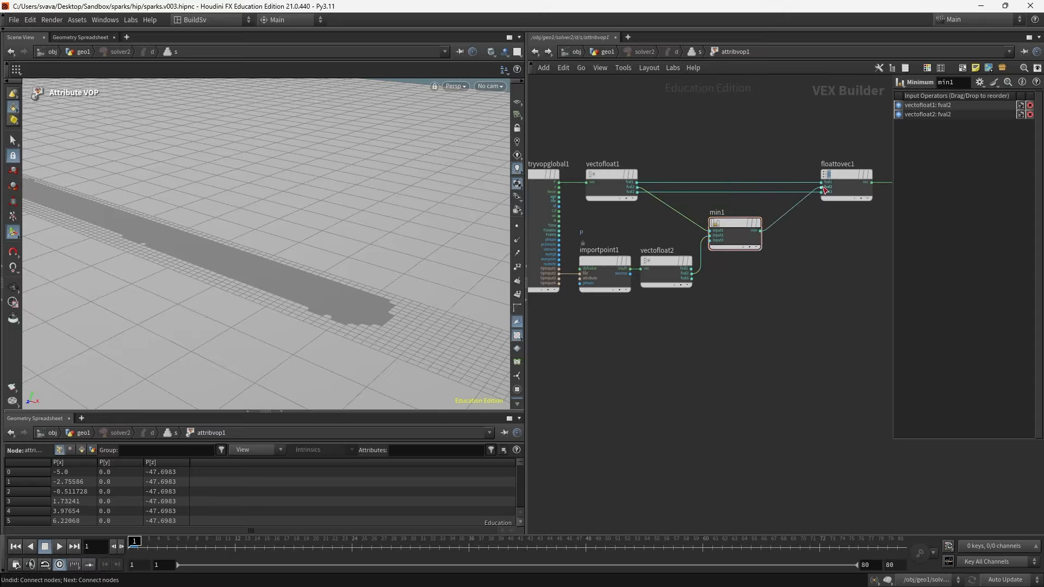
- Return to the geo1 network and step through the solver2 simulation frames to inspect the ground result
{"action": "middle_click_drag", "start_coordinate": [839, 279], "coordinate": [807, 288]}
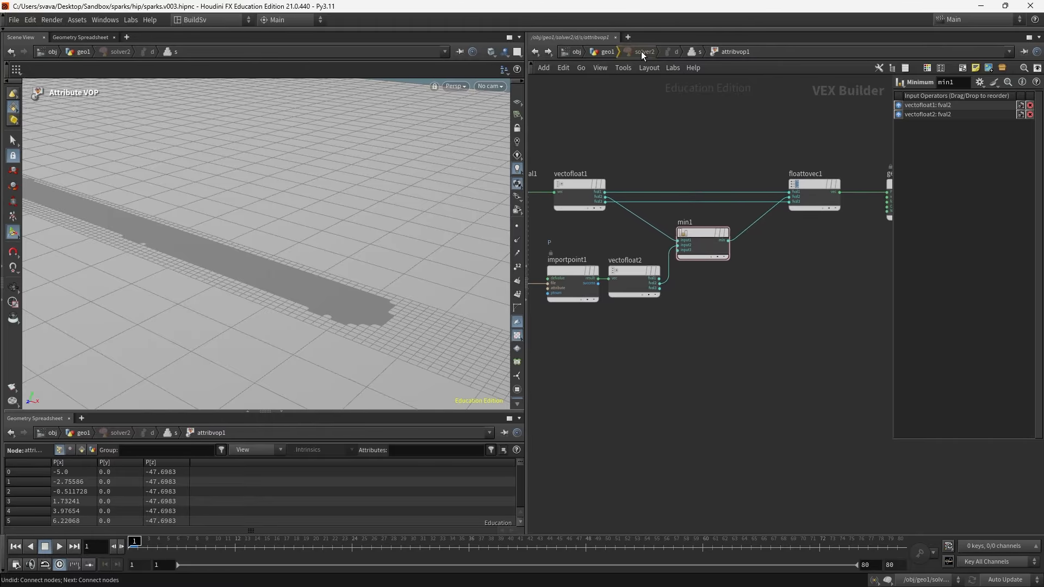
{"action": "key", "text": "u"}
{"action": "left_click", "coordinate": [617, 50]}
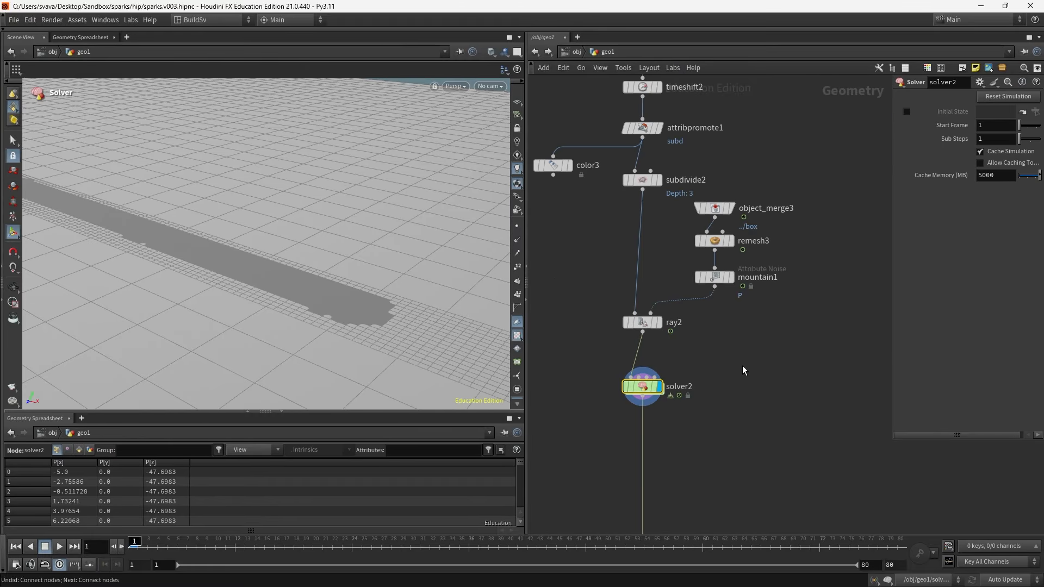
{"action": "key", "text": "Up"}
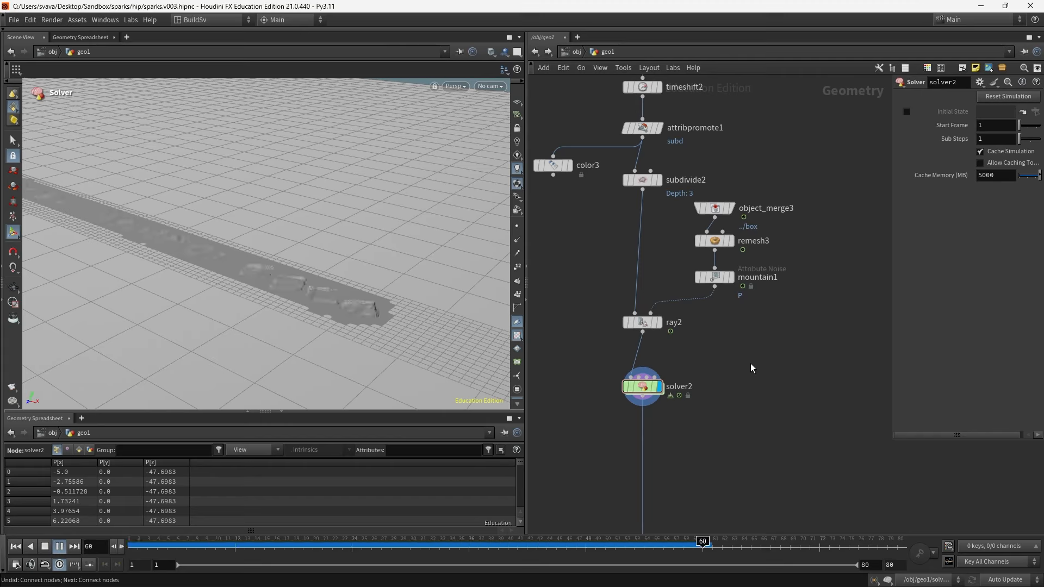
{"action": "key", "text": "Up"}
{"action": "key", "text": "Right"}
{"action": "key", "text": "Right"}
{"action": "key", "text": "Right"}
{"action": "key", "text": "Right"}
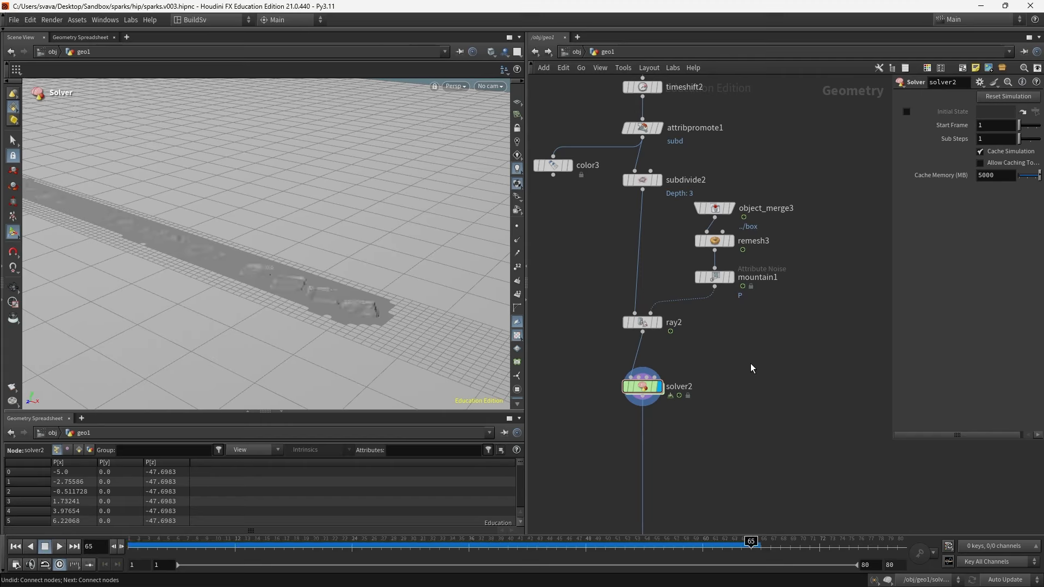
{"action": "key", "text": "Left"}
{"action": "key", "text": "Left"}
{"action": "key", "text": "Left"}
{"action": "key", "text": "Left"}
{"action": "key", "text": "Left"}
{"action": "key", "text": "Left"}
{"action": "key", "text": "Left"}
{"action": "key", "text": "Left"}
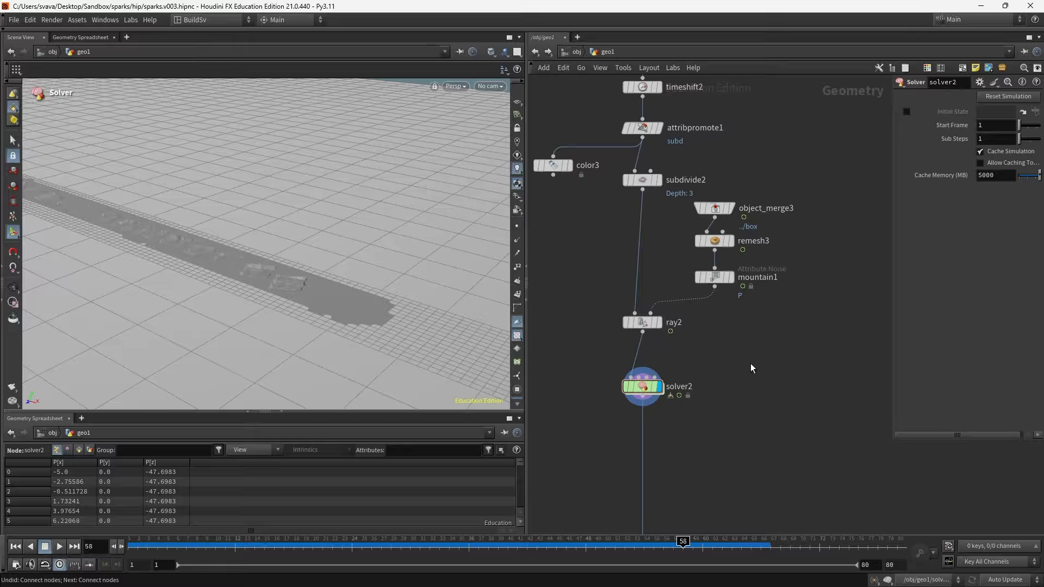
{"action": "key", "text": "Right"}
{"action": "key", "text": "Right"}
{"action": "key", "text": "Right"}
{"action": "key", "text": "Left"}
{"action": "key", "text": "Left"}
{"action": "key", "text": "Left"}
{"action": "key", "text": "Left"}
{"action": "key", "text": "Right"}
{"action": "key", "text": "Right"}
{"action": "key", "text": "Right"}
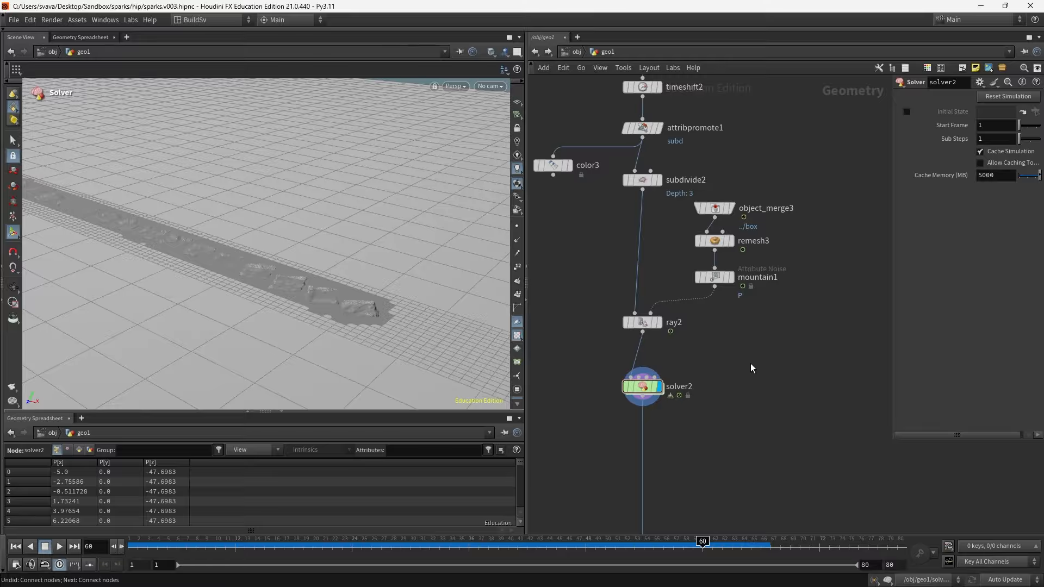
- Set solver2's Sub Steps to 3 and replay the simulation from the start
{"action": "left_click_drag", "start_coordinate": [893, 438], "coordinate": [821, 459]}
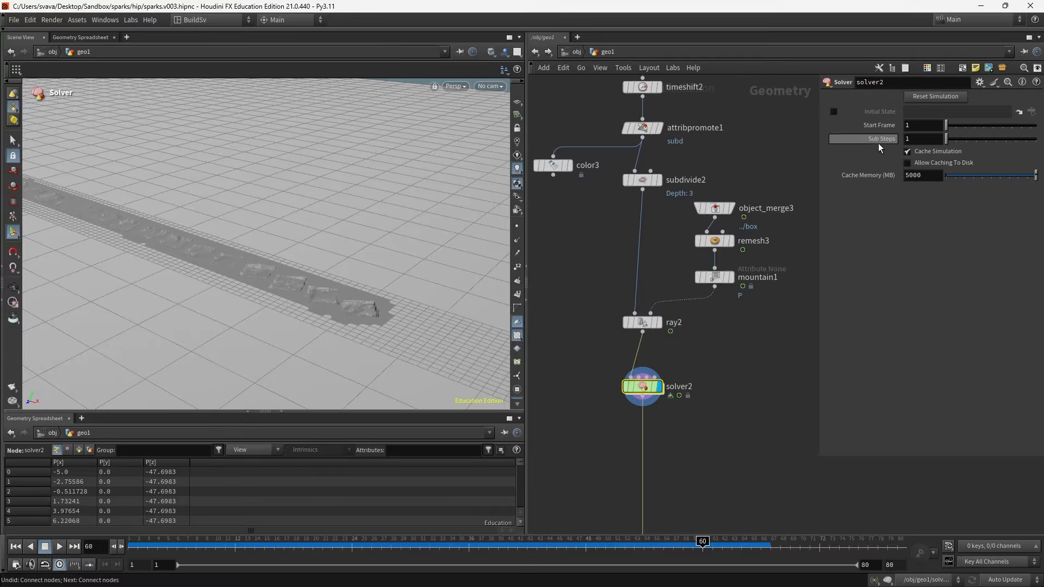
{"action": "left_click_drag", "start_coordinate": [914, 140], "coordinate": [892, 143]}
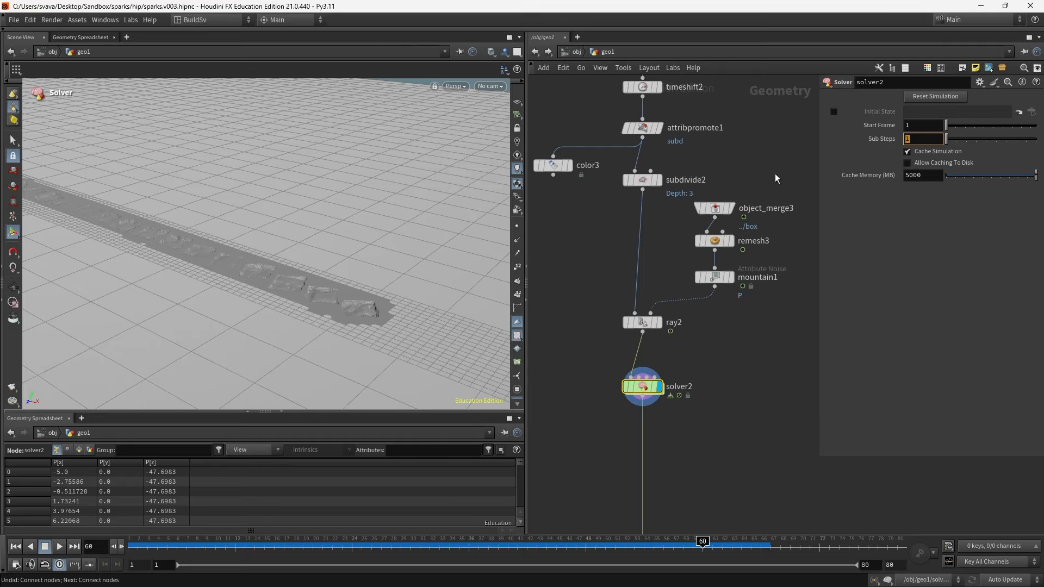
{"action": "type", "text": "3"}
{"action": "key", "text": "Return"}
{"action": "key", "text": "ctrl+Up"}
{"action": "key", "text": "Up"}
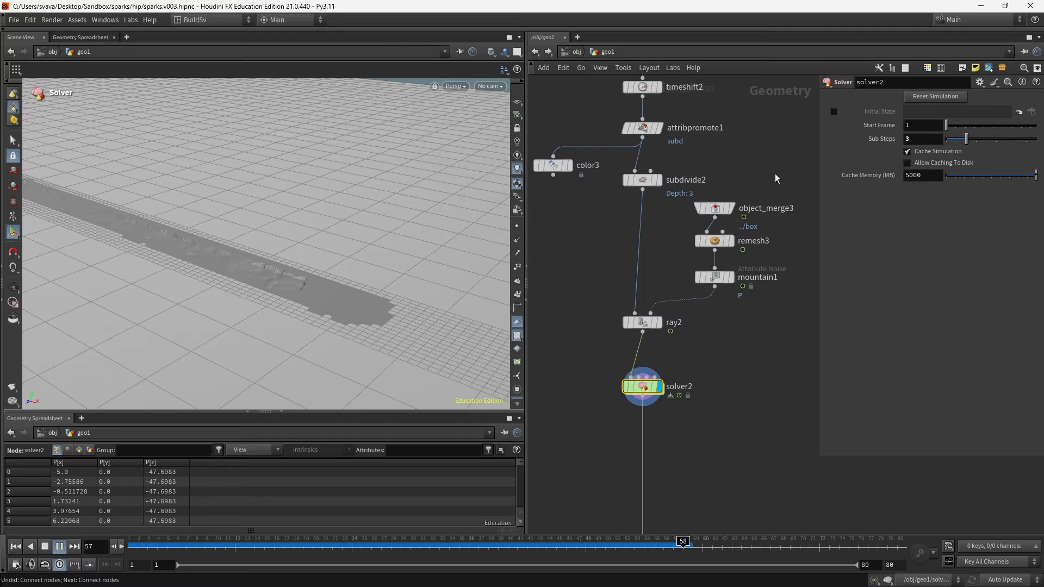
{"action": "key", "text": "Up"}
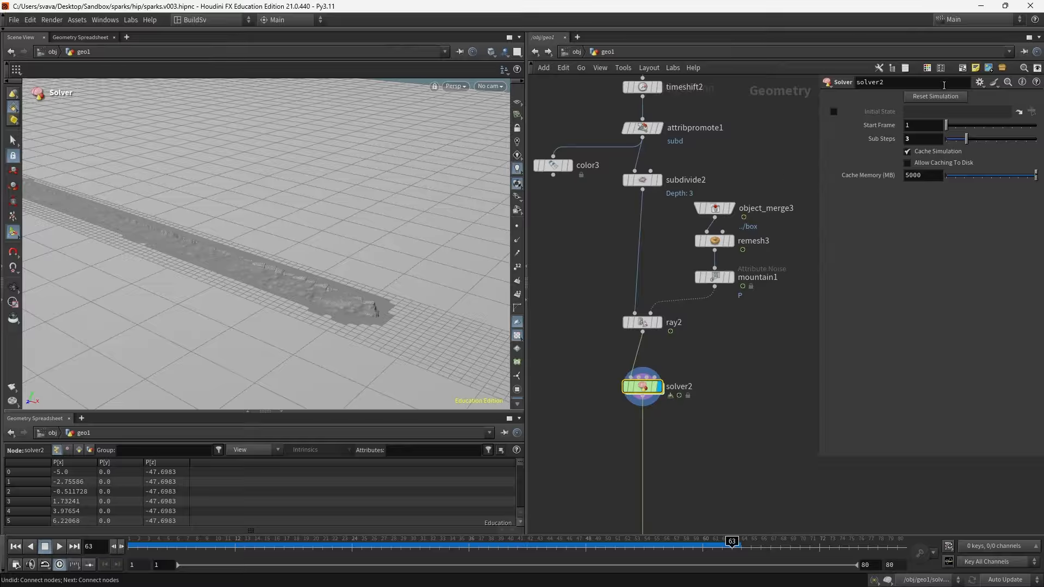
- Set solver2's Sub Steps to 4 and replay the simulation from the start
{"action": "left_click", "coordinate": [912, 138]}
{"action": "key", "text": "Return"}
{"action": "key", "text": "ctrl+Up"}
{"action": "key", "text": "Up"}
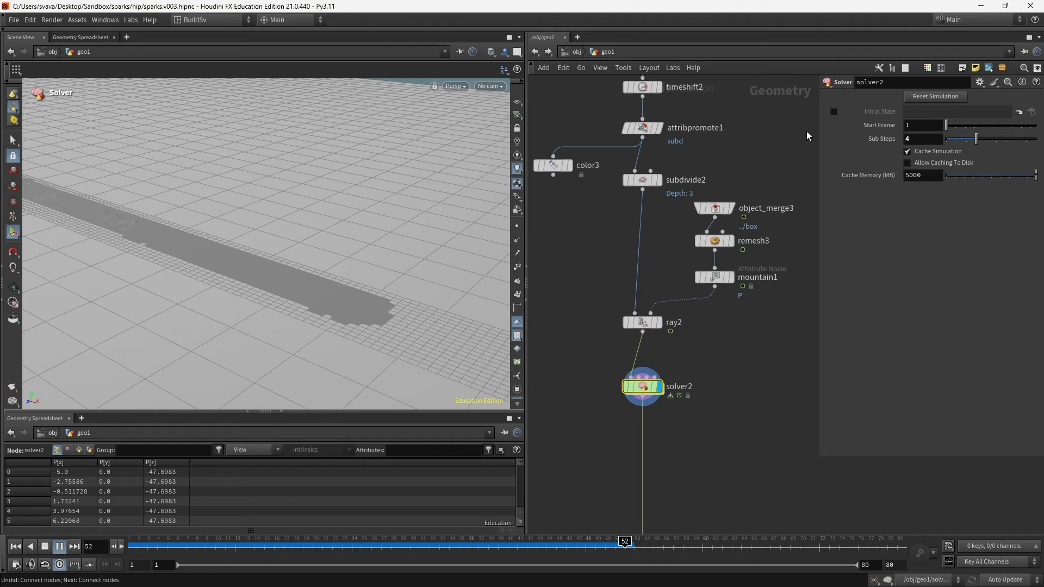
{"action": "key", "text": "Up"}
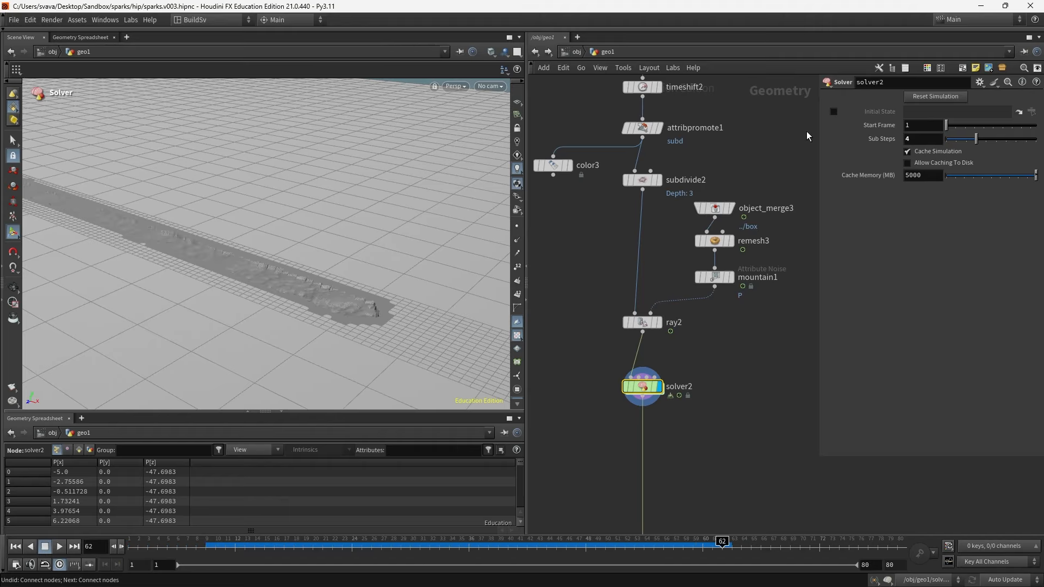
- Move color3 below solver2 and wire solver2's output into color3's input
{"action": "left_click", "coordinate": [491, 87]}
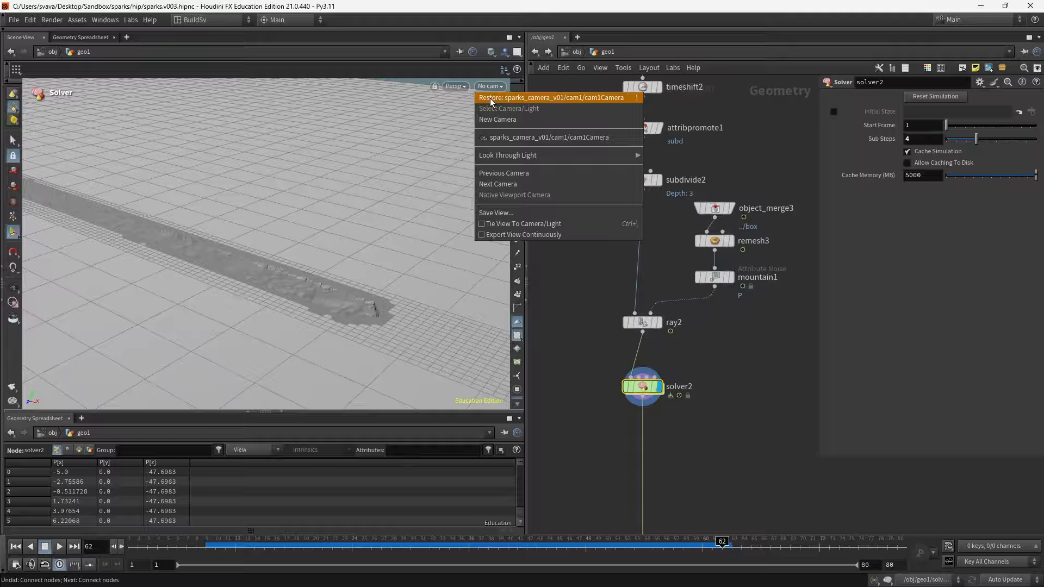
{"action": "left_click", "coordinate": [498, 138]}
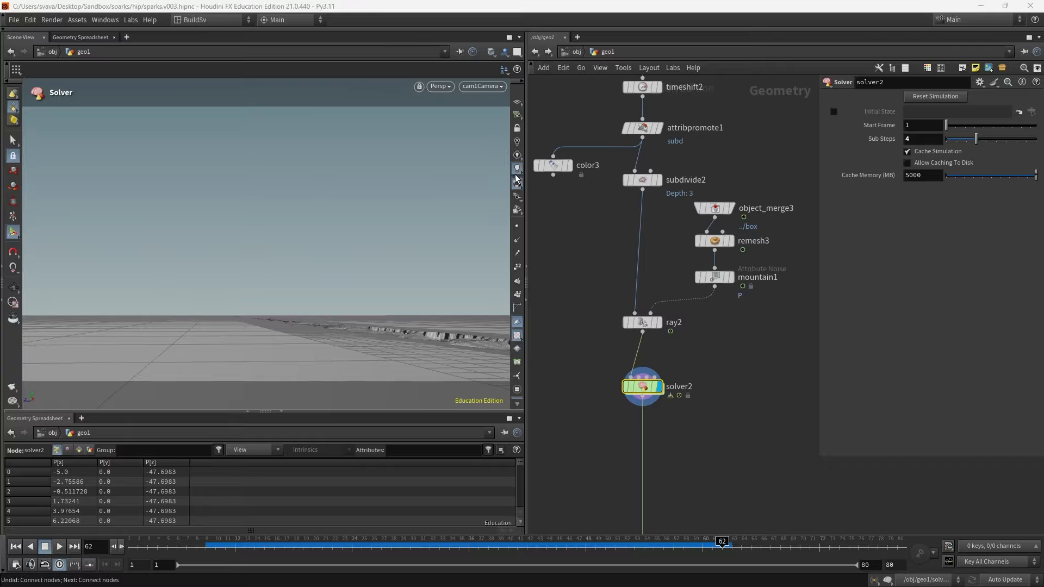
{"action": "left_click_drag", "start_coordinate": [645, 389], "coordinate": [645, 374]}
{"action": "middle_click_drag", "start_coordinate": [784, 502], "coordinate": [820, 469]}
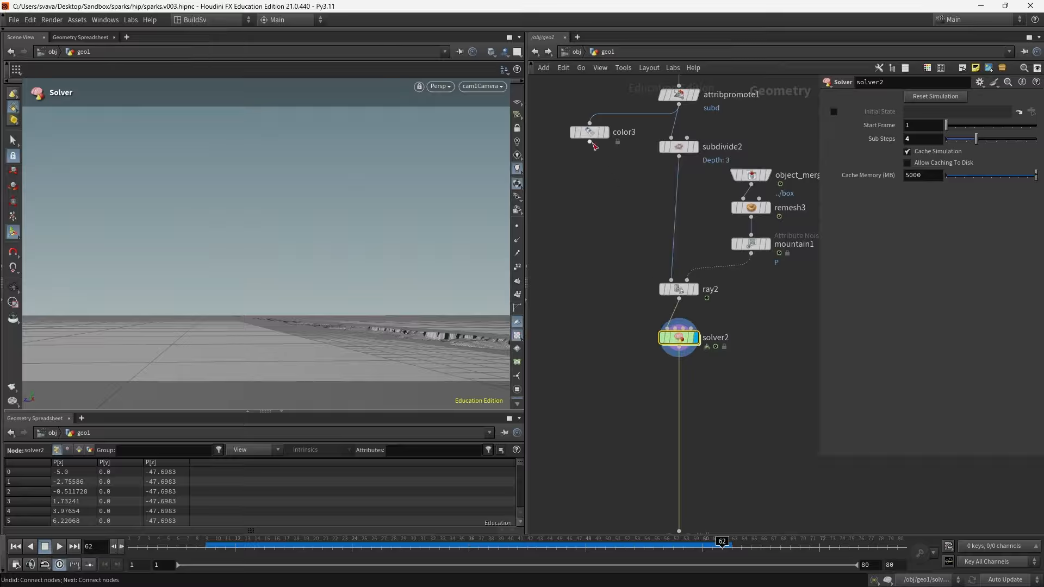
{"action": "left_click_drag", "start_coordinate": [590, 132], "coordinate": [586, 402]}
{"action": "left_click", "coordinate": [679, 349]}
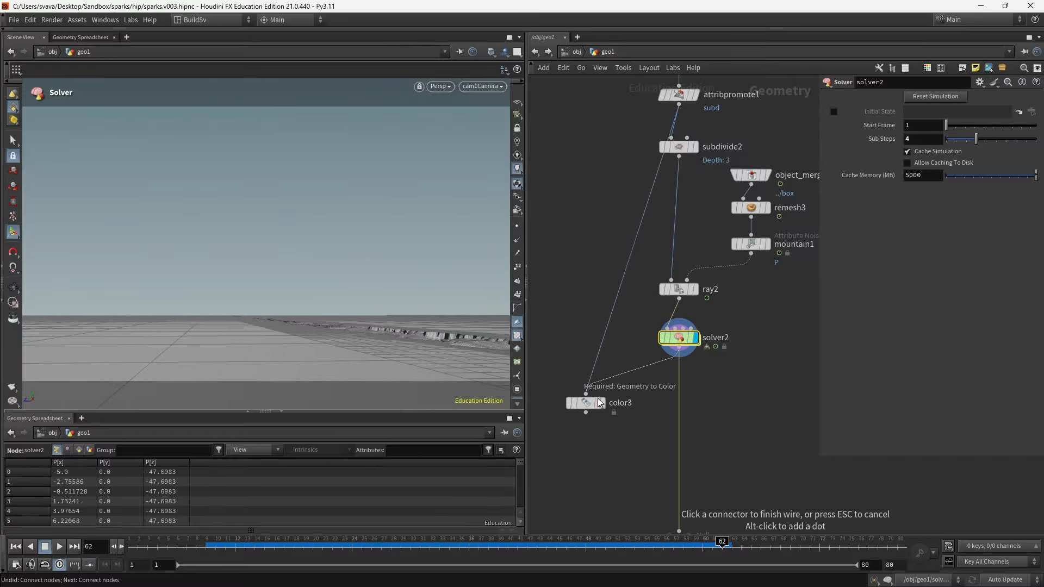
{"action": "left_click", "coordinate": [586, 402]}
{"action": "key", "text": "Escape"}
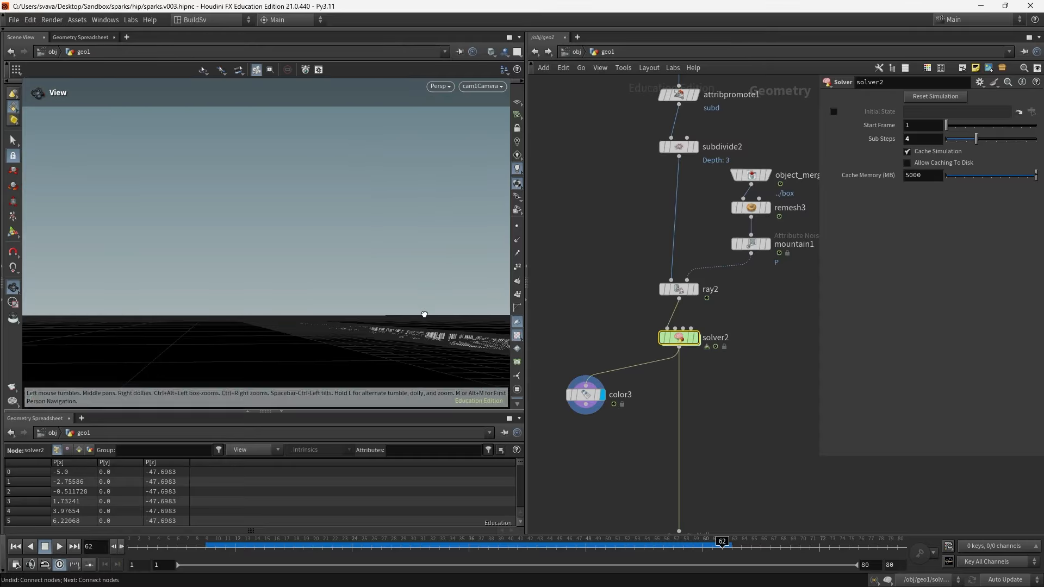
- Insert a Subdivide node on the wire below solver2
{"action": "left_click_drag", "start_coordinate": [424, 315], "coordinate": [346, 183]}
{"action": "scroll", "coordinate": [337, 186], "scroll_direction": "down", "scroll_amount": 5}
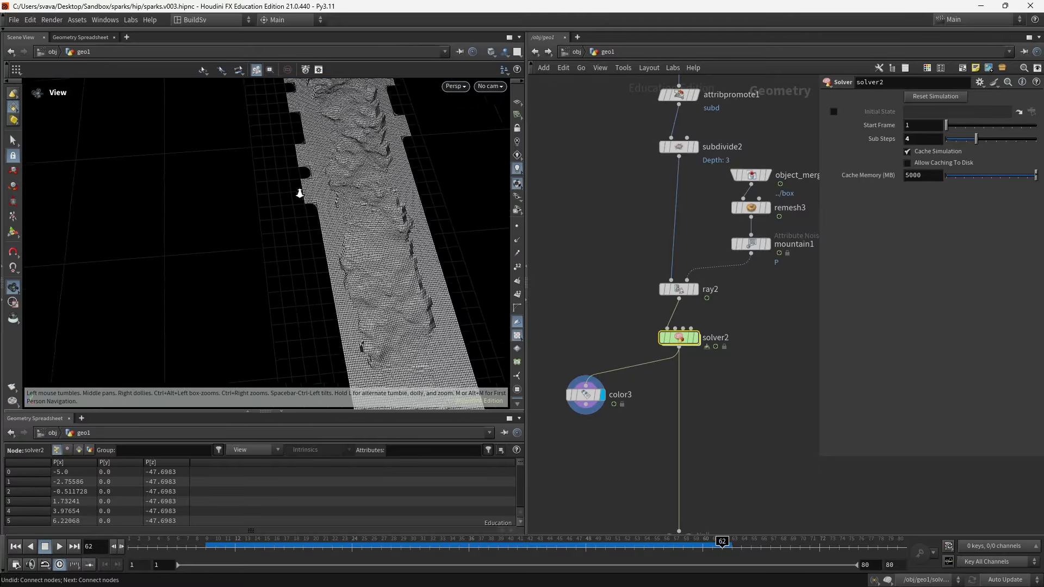
{"action": "middle_click_drag", "start_coordinate": [343, 205], "coordinate": [328, 243]}
{"action": "left_click_drag", "start_coordinate": [327, 245], "coordinate": [348, 226]}
{"action": "key", "text": "Return"}
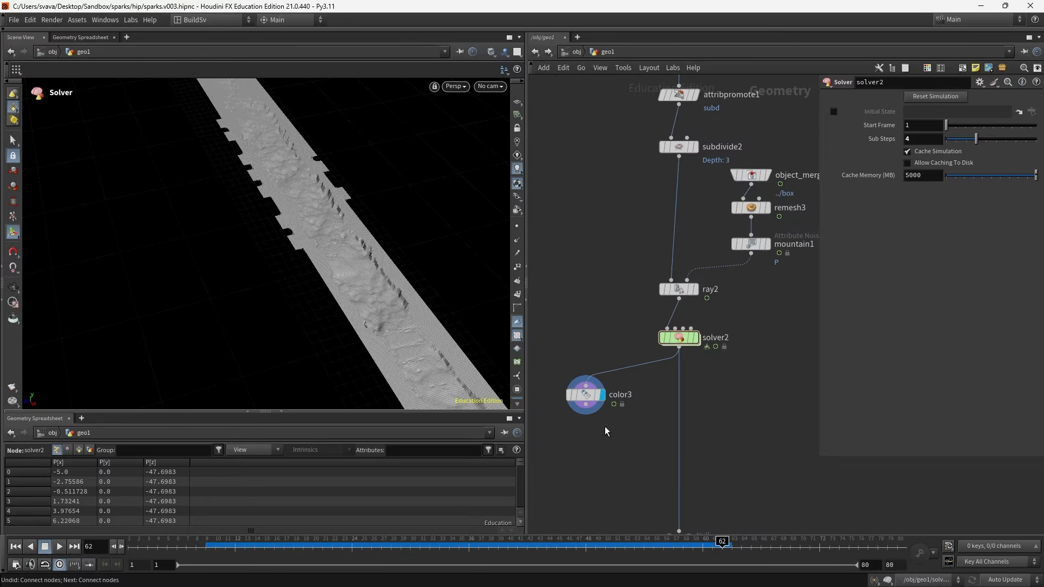
{"action": "left_click_drag", "start_coordinate": [572, 391], "coordinate": [563, 383]}
{"action": "key", "text": "Tab"}
{"action": "type", "text": "subd"}
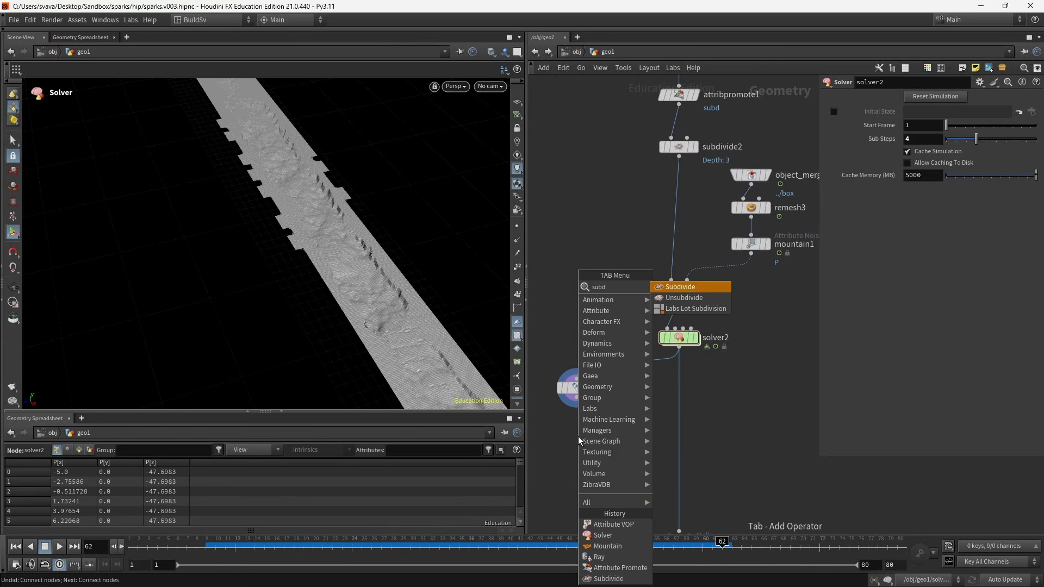
{"action": "key", "text": "Return"}
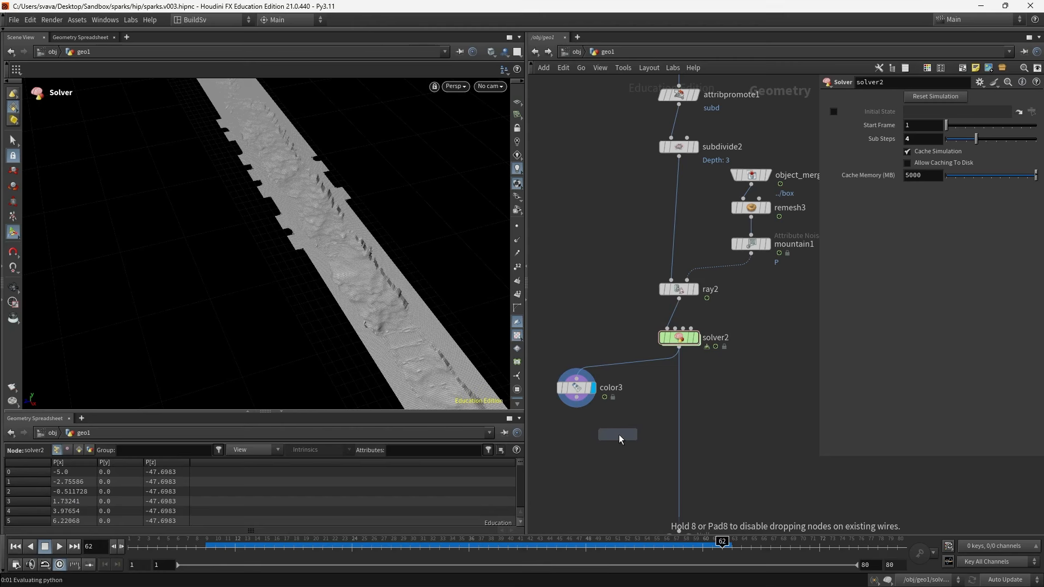
{"action": "left_click", "coordinate": [676, 411]}
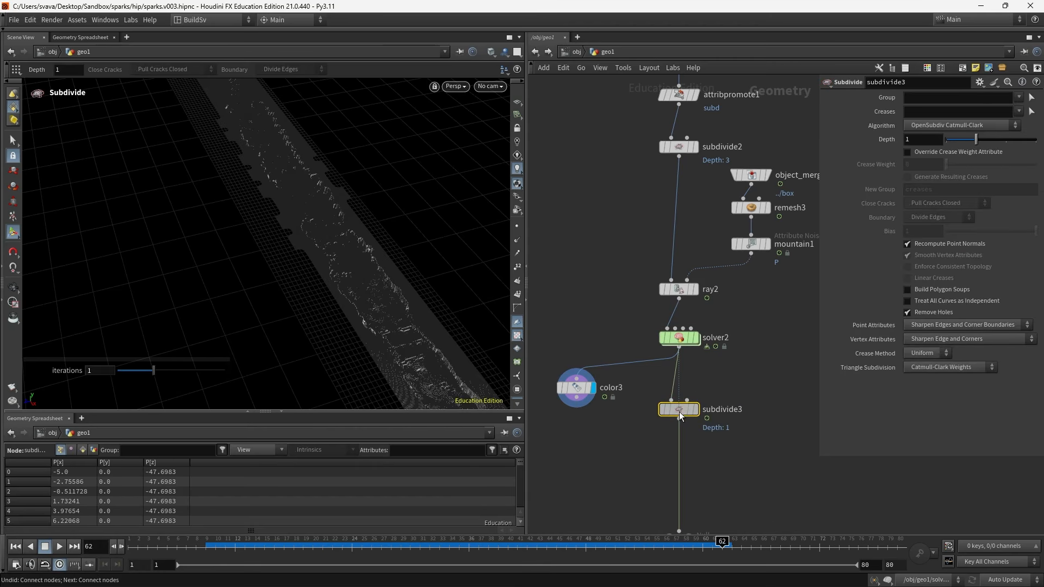
{"action": "left_click", "coordinate": [915, 98]}
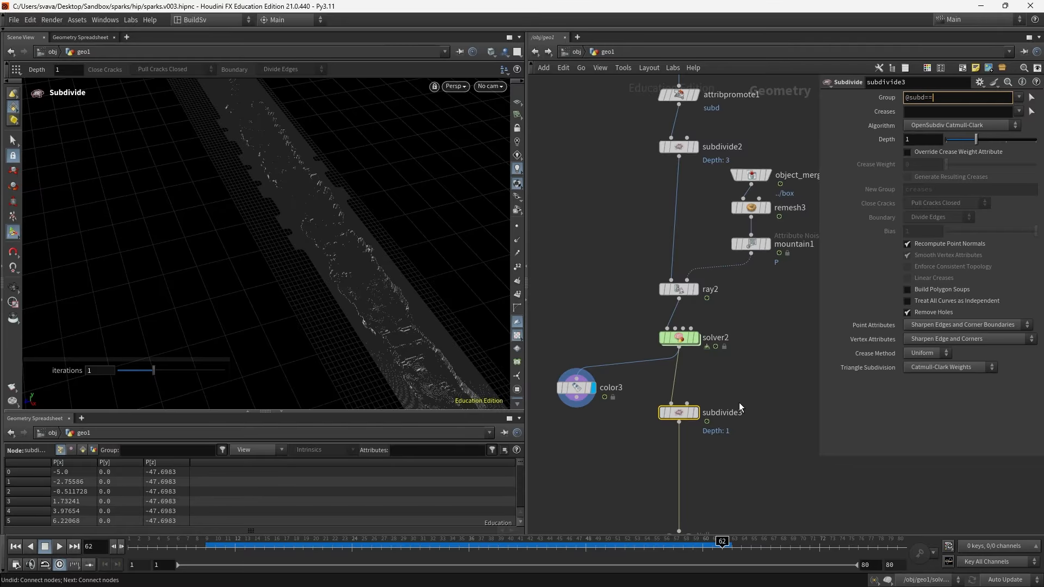
{"action": "left_click", "coordinate": [697, 413]}
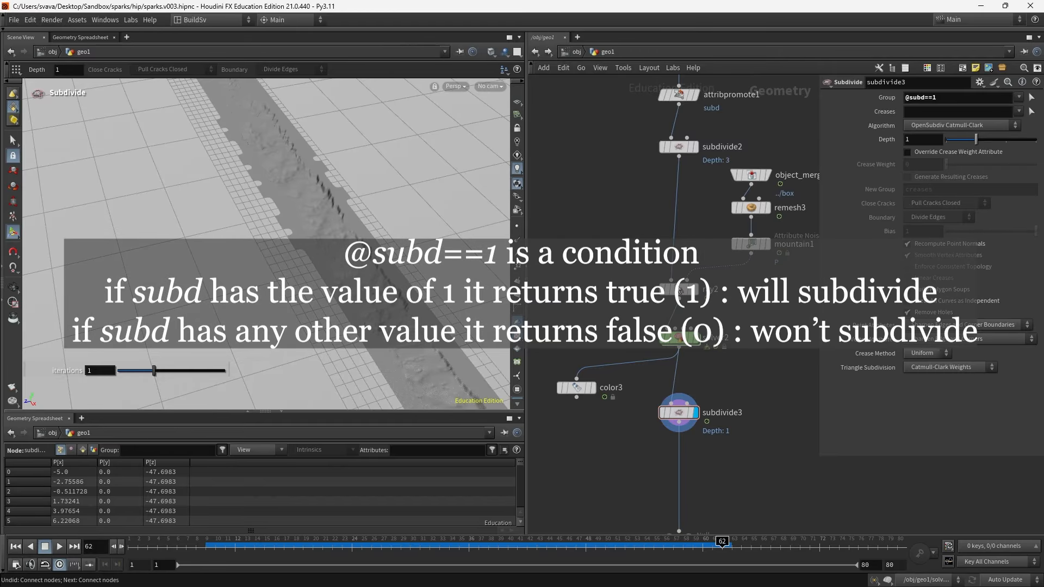
{"action": "left_click", "coordinate": [493, 87]}
{"action": "left_click", "coordinate": [501, 135]}
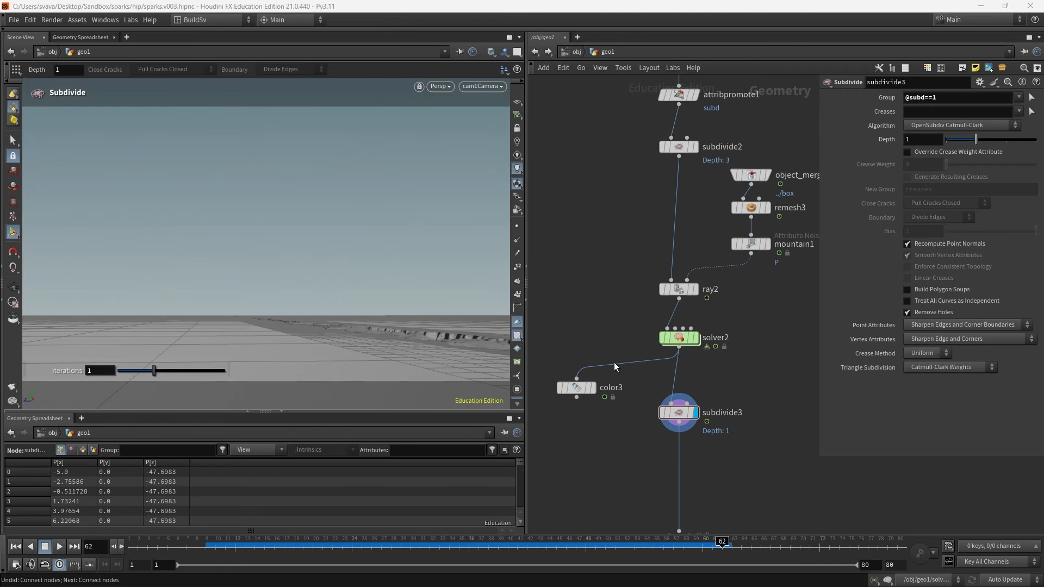
{"action": "left_click_drag", "start_coordinate": [698, 414], "coordinate": [698, 460]}
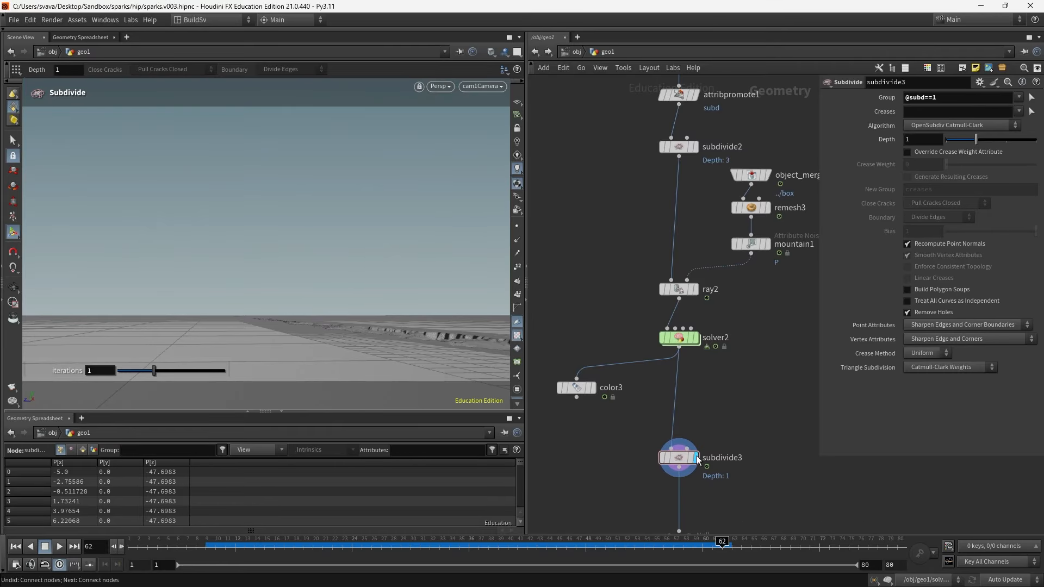
- Add a Smooth node beside subdivide3, wire solver2 into it, and make it the displayed node
{"action": "left_click", "coordinate": [700, 341]}
{"action": "key", "text": "Tab"}
{"action": "type", "text": "s"}
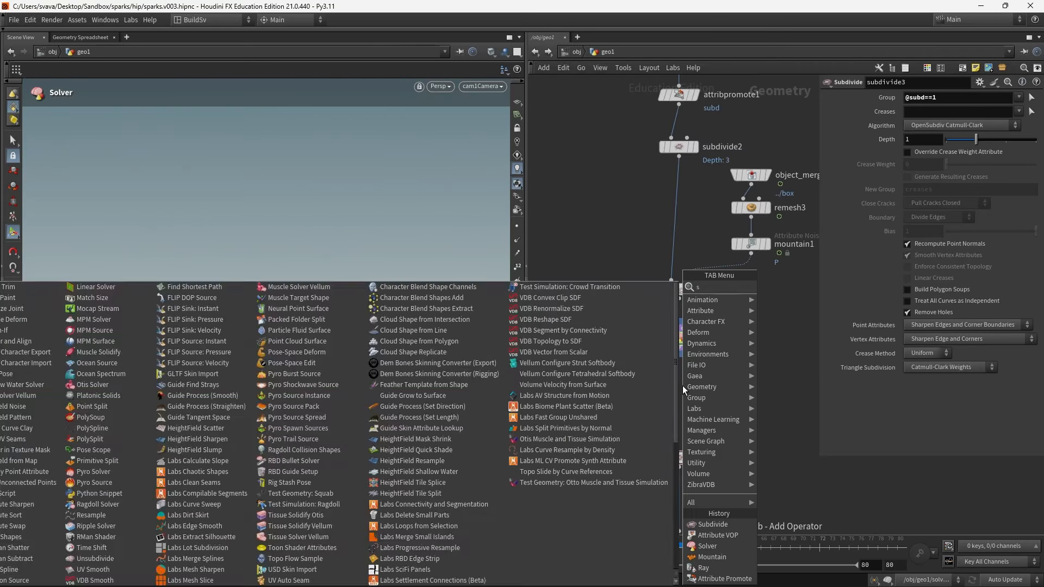
{"action": "type", "text": "mooth"}
{"action": "key", "text": "Return"}
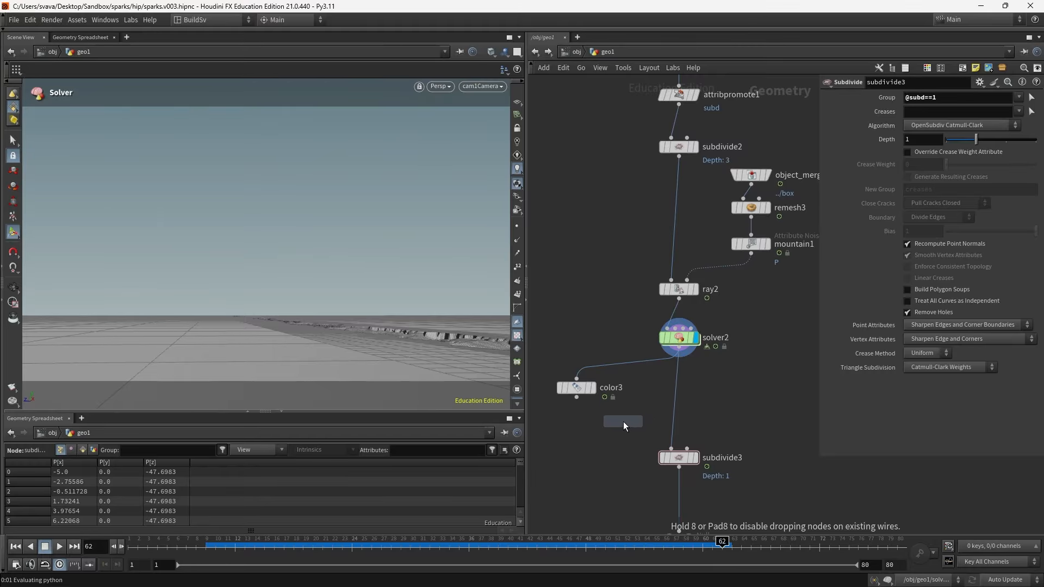
{"action": "left_click", "coordinate": [623, 422]}
{"action": "left_click", "coordinate": [683, 350]}
{"action": "left_click", "coordinate": [625, 411]}
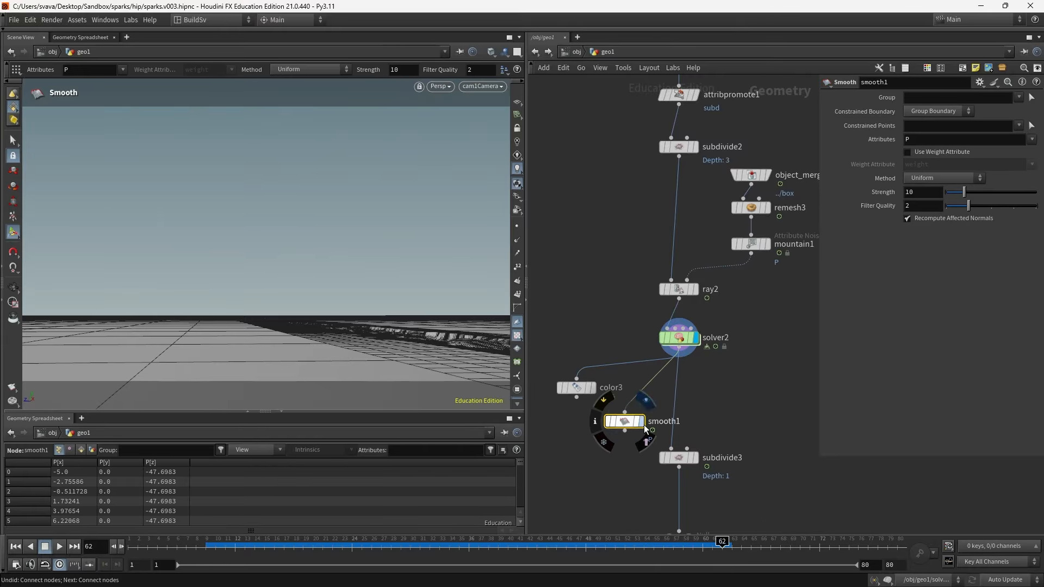
{"action": "left_click", "coordinate": [634, 424]}
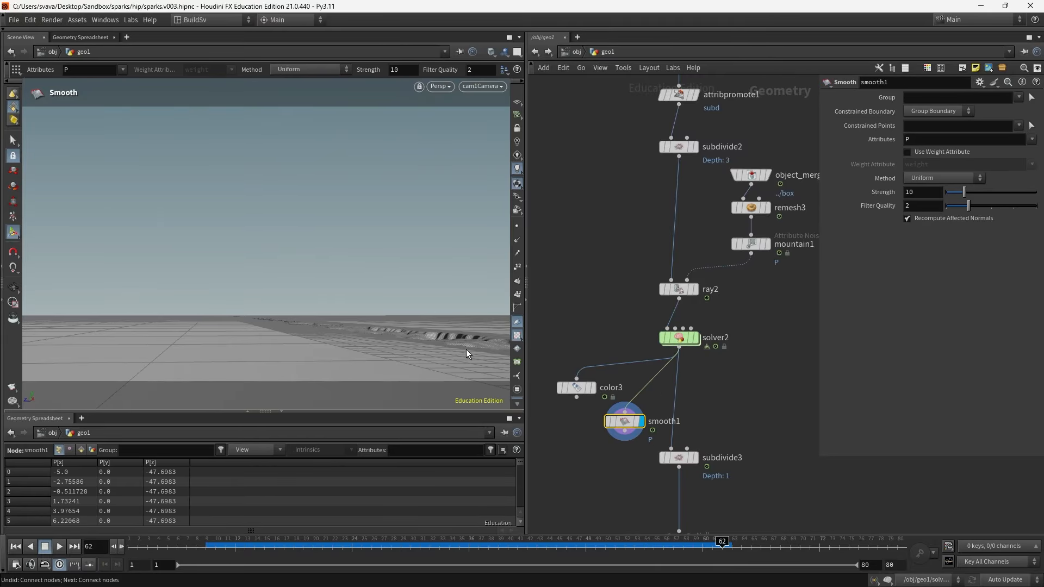
- Insert smooth1 on the wire between subdivide3 and the render_ground null
{"action": "left_click_drag", "start_coordinate": [624, 421], "coordinate": [596, 458]}
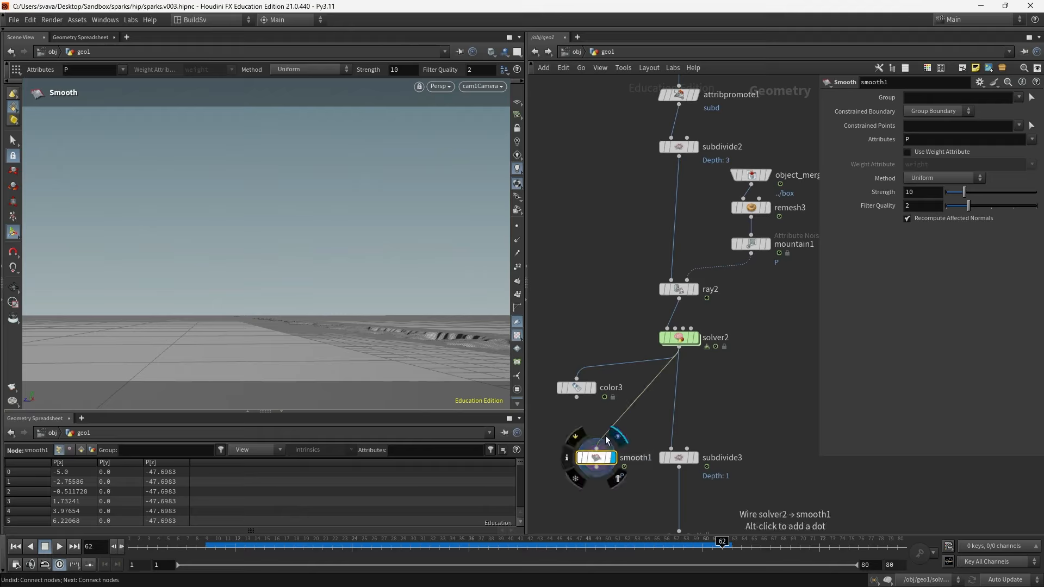
{"action": "left_click_drag", "start_coordinate": [623, 416], "coordinate": [598, 484]}
{"action": "left_click", "coordinate": [598, 462]}
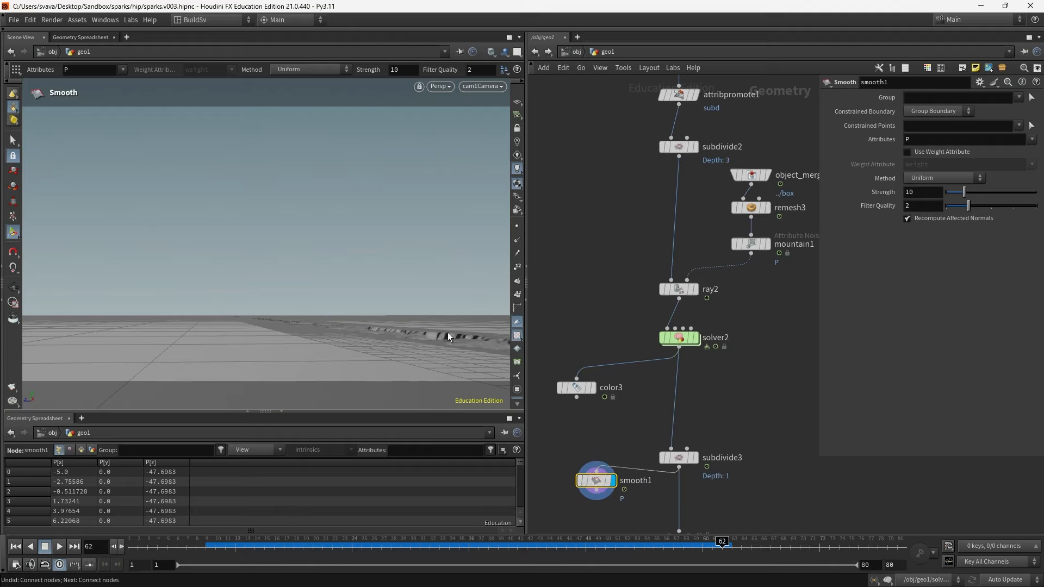
{"action": "left_click_drag", "start_coordinate": [680, 455], "coordinate": [680, 432]}
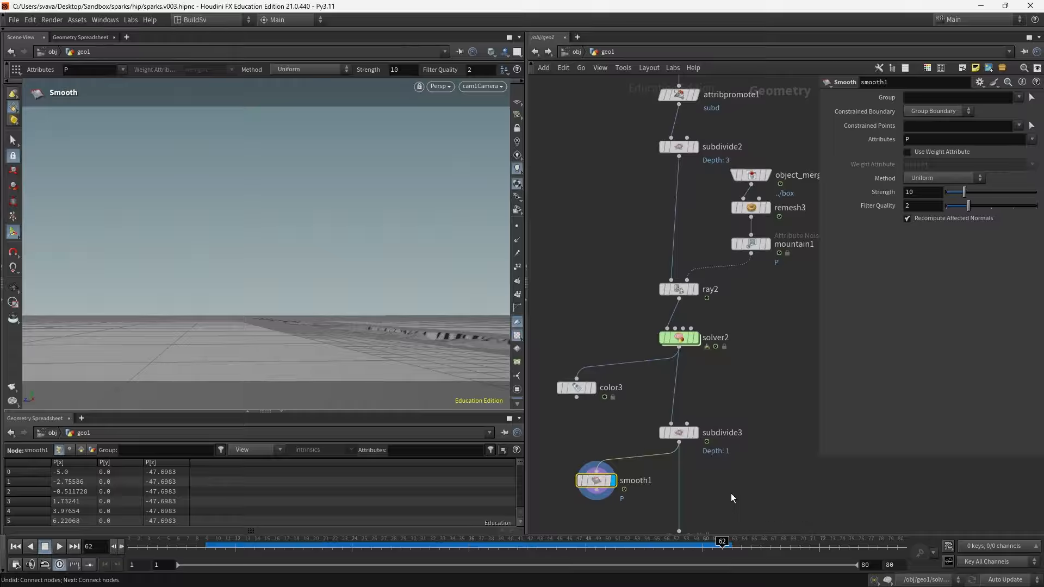
{"action": "middle_click_drag", "start_coordinate": [731, 489], "coordinate": [732, 415]}
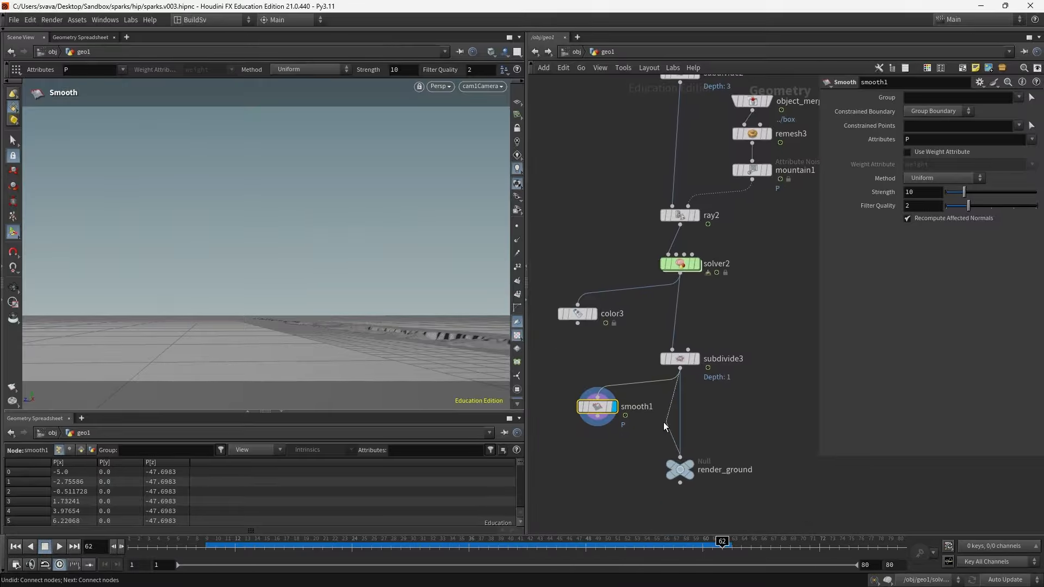
{"action": "left_click_drag", "start_coordinate": [599, 412], "coordinate": [682, 414]}
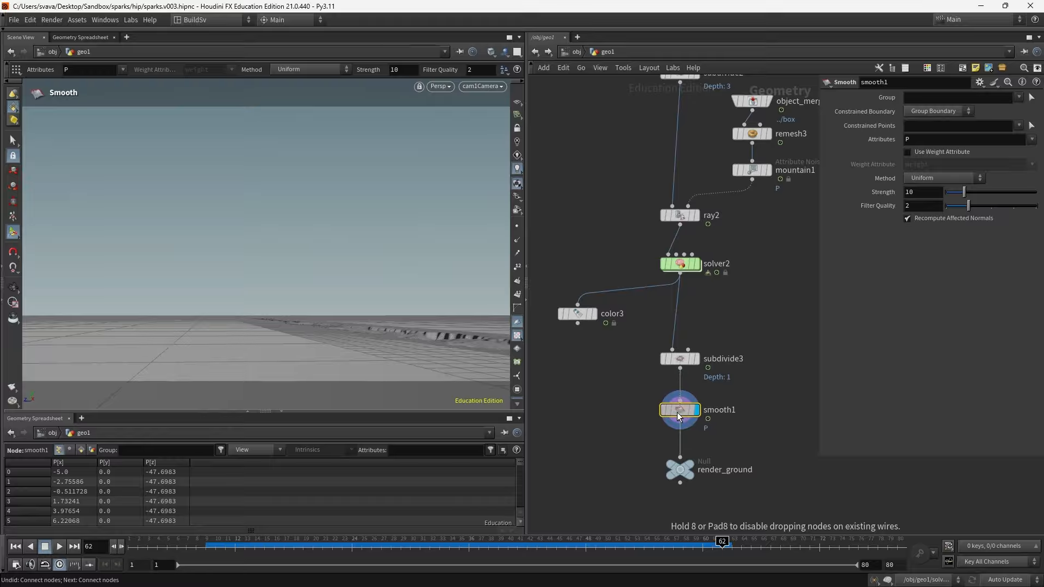
- Arrange subdivide3 and smooth1 closer beneath solver2 and scrub the timeline to review the result
{"action": "left_click_drag", "start_coordinate": [688, 364], "coordinate": [687, 338]}
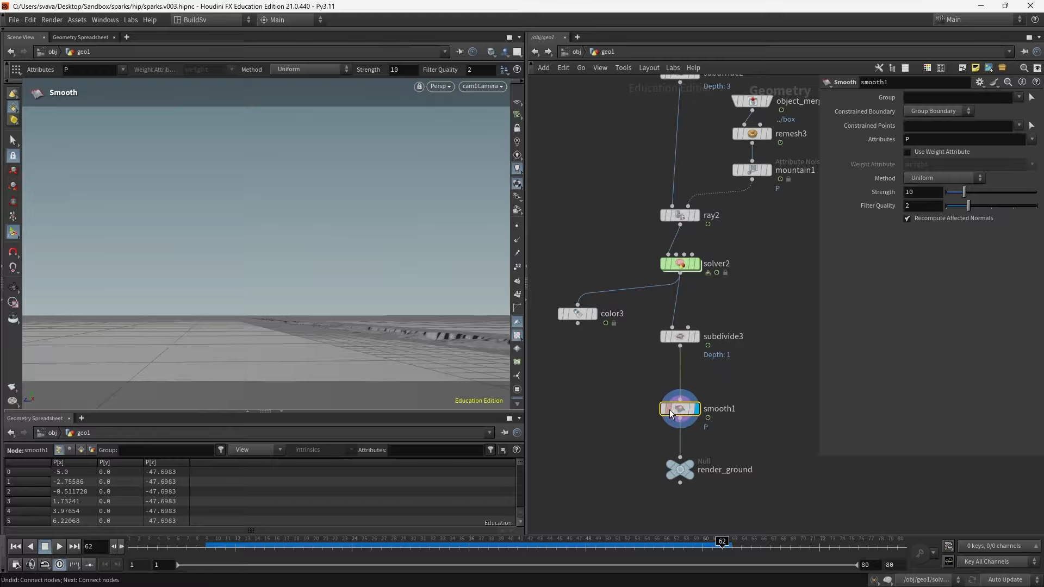
{"action": "left_click_drag", "start_coordinate": [686, 409], "coordinate": [686, 381]}
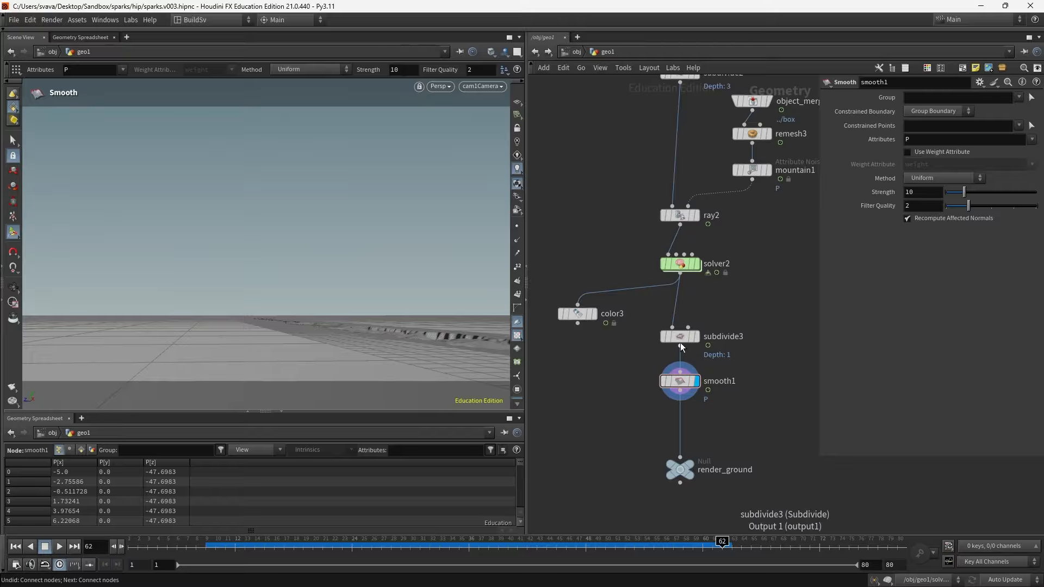
{"action": "left_click_drag", "start_coordinate": [674, 331], "coordinate": [674, 319]}
{"action": "left_click_drag", "start_coordinate": [679, 382], "coordinate": [680, 363]}
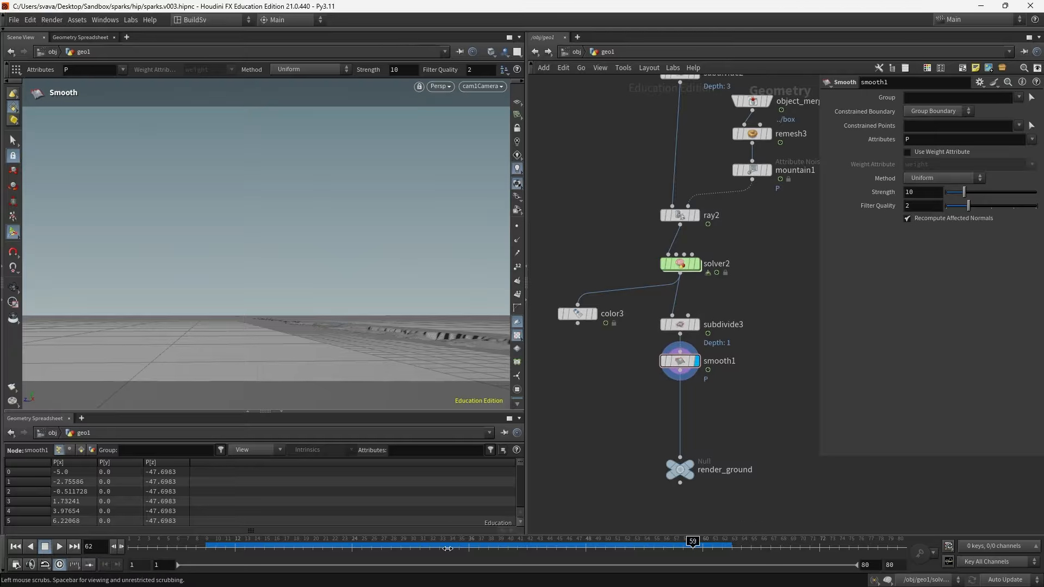
{"action": "left_click_drag", "start_coordinate": [447, 548], "coordinate": [480, 558]}
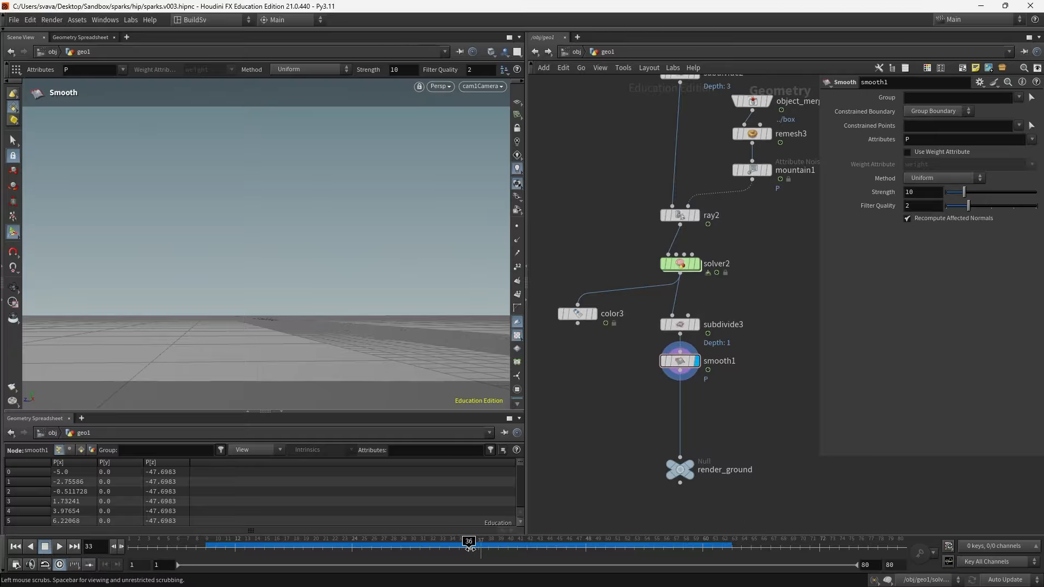
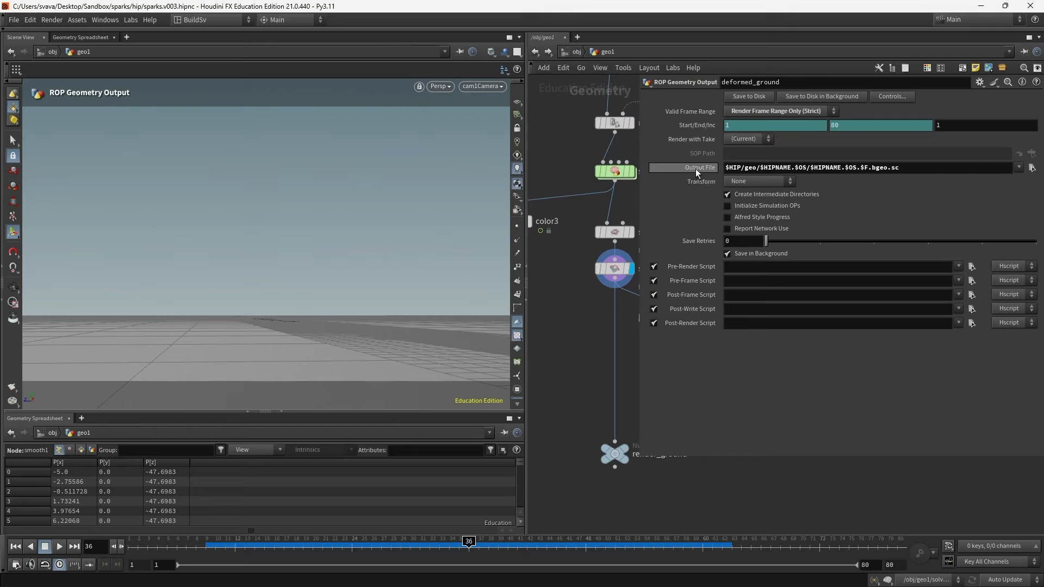
- Check the deformed_ground ROP's output file path and write its geometry sequence to disk
{"action": "left_click", "coordinate": [696, 169]}
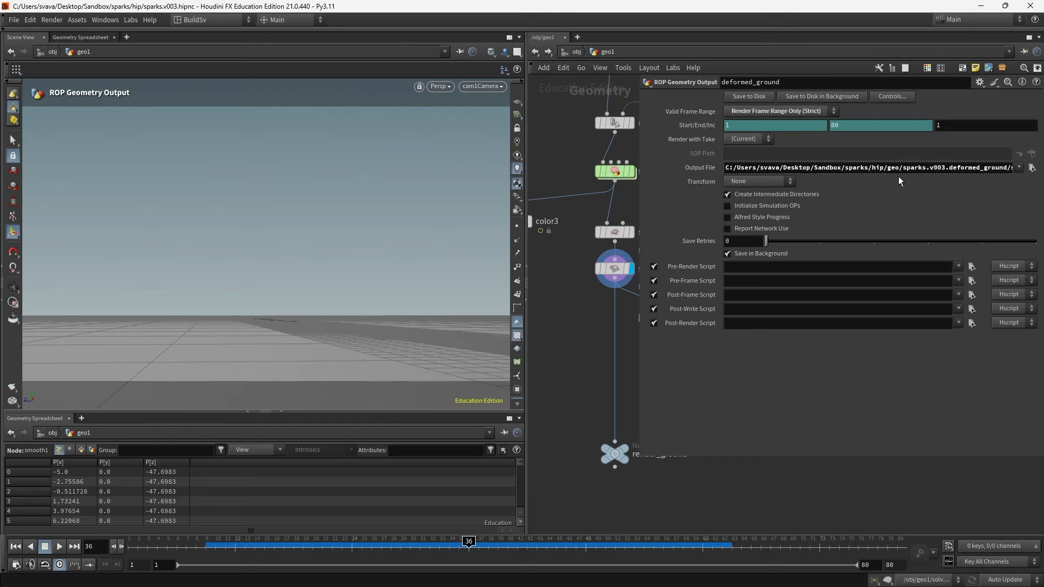
{"action": "left_click_drag", "start_coordinate": [905, 168], "coordinate": [1005, 179]}
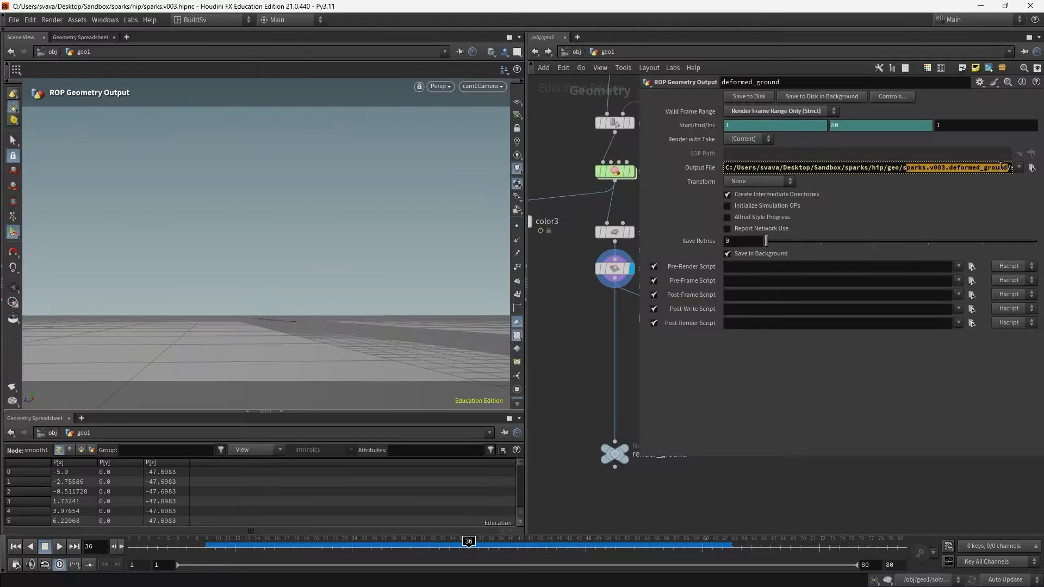
{"action": "double_click", "coordinate": [1007, 170]}
{"action": "left_click_drag", "start_coordinate": [1007, 171], "coordinate": [1042, 167]}
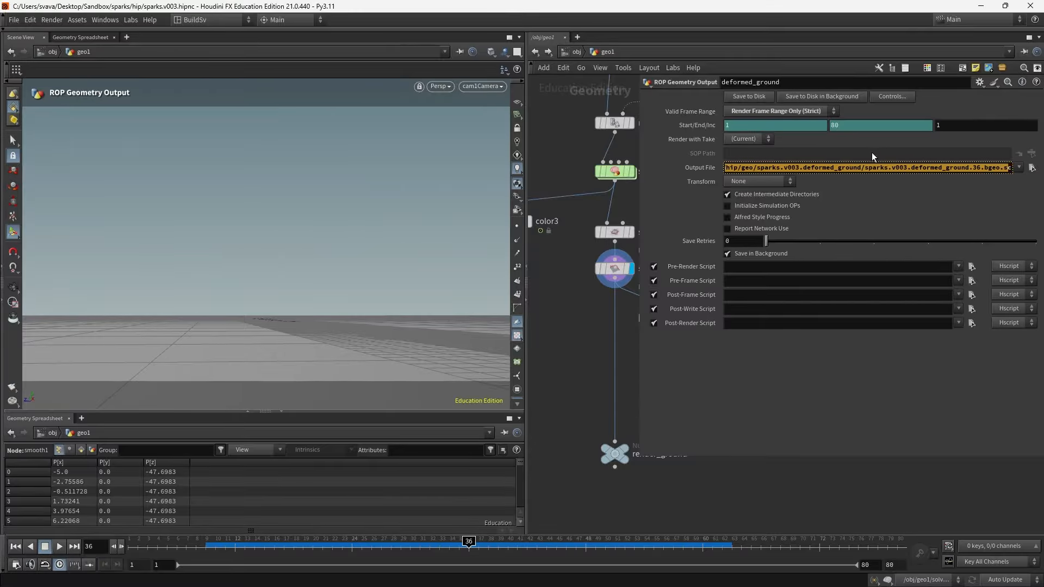
{"action": "left_click_drag", "start_coordinate": [865, 168], "coordinate": [1019, 171]}
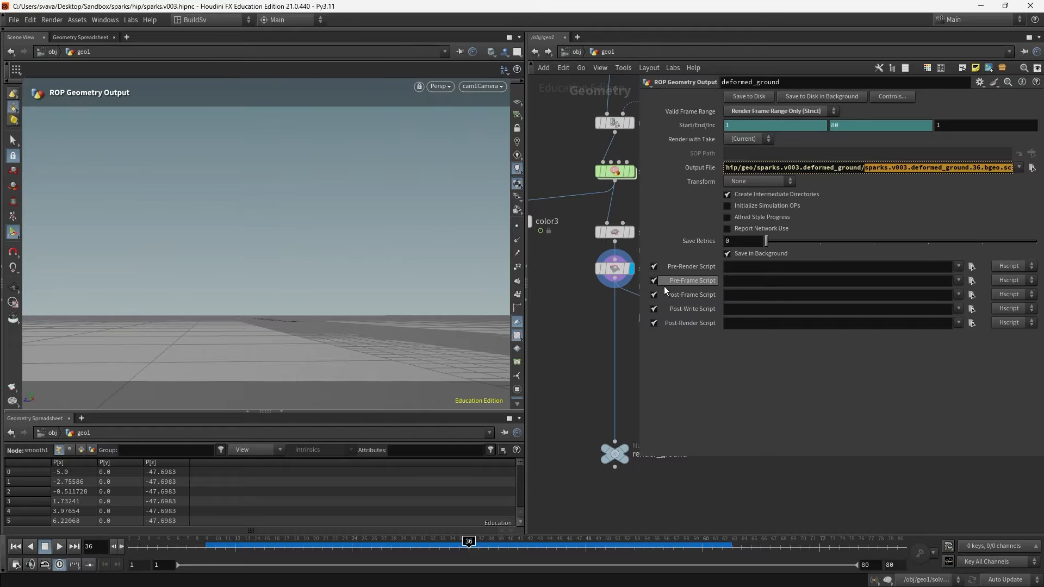
{"action": "left_click_drag", "start_coordinate": [640, 320], "coordinate": [787, 320]}
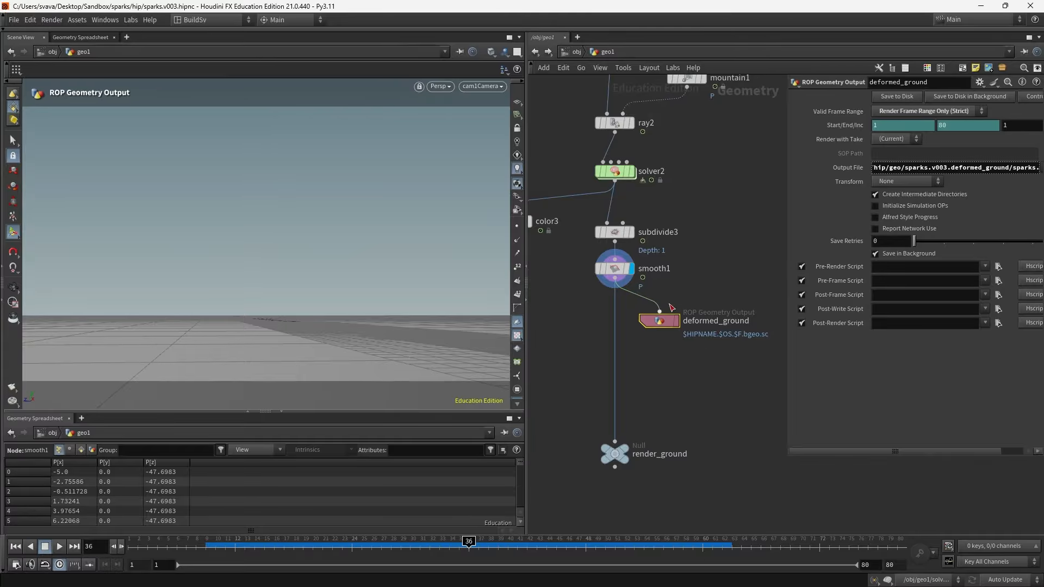
{"action": "left_click", "coordinate": [899, 98]}
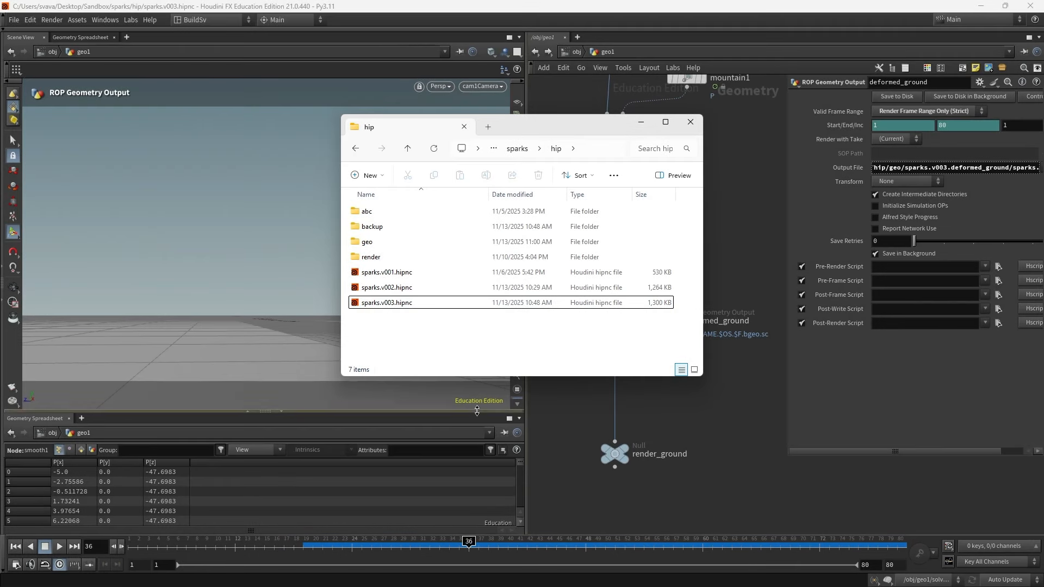
- Browse the geo folder's sparks.v003.deformed_ground subfolder to check the cached frame files
{"action": "double_click", "coordinate": [372, 244]}
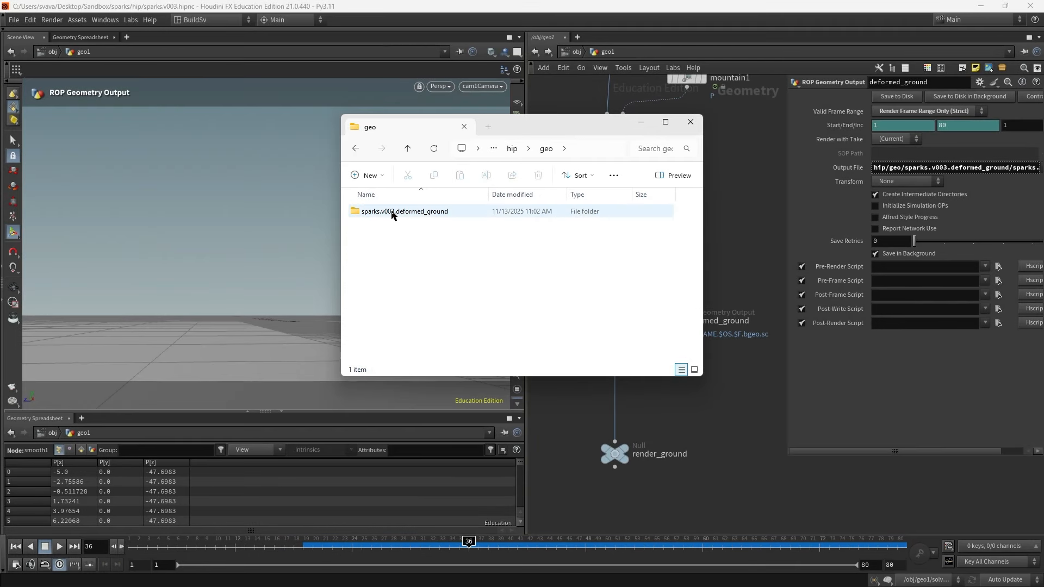
{"action": "double_click", "coordinate": [393, 213]}
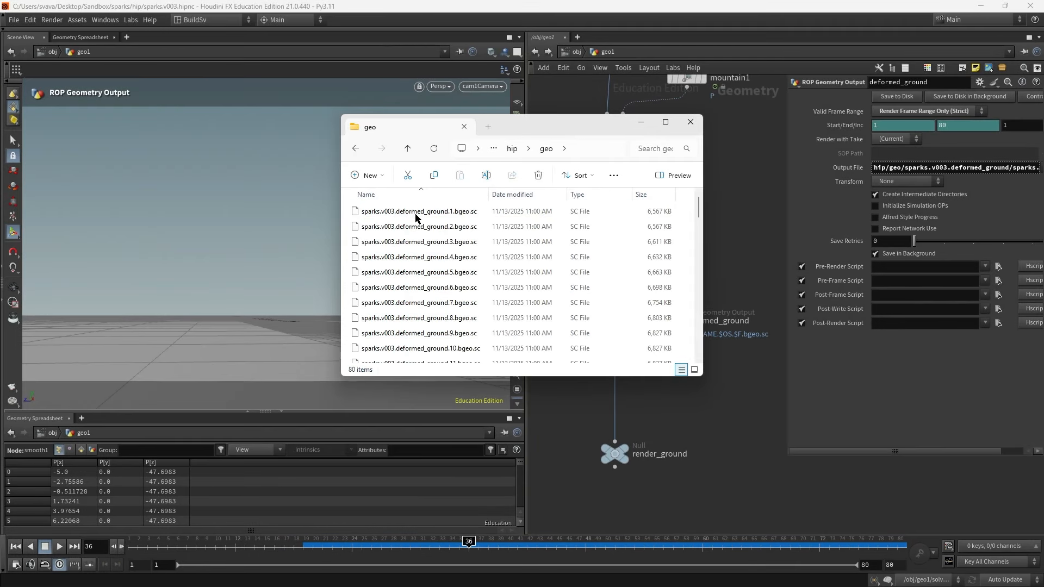
{"action": "left_click", "coordinate": [641, 124]}
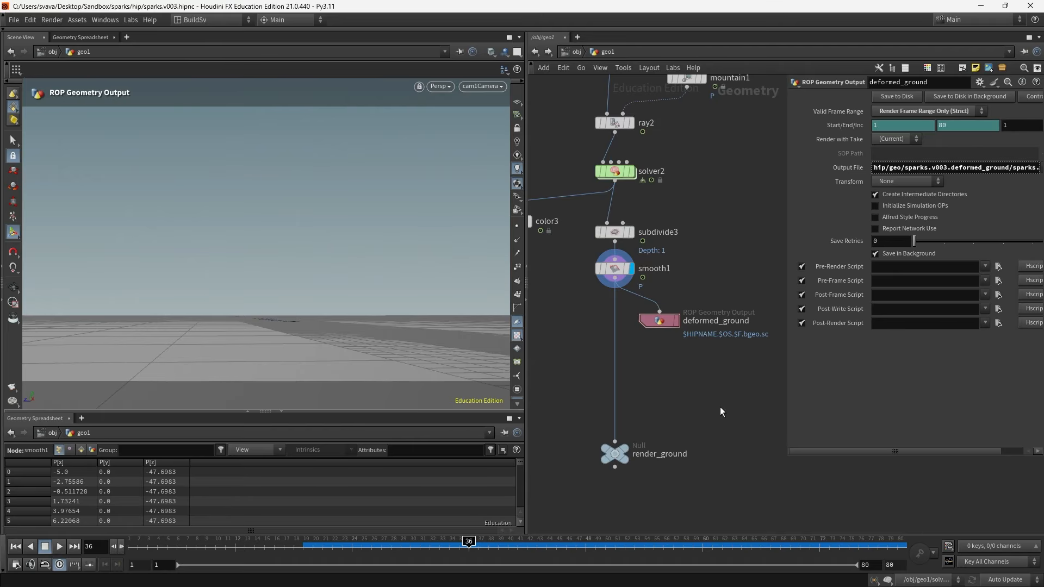
- Add a File node below deformed_ground and load the cached sparks.v003.deformed_ground.$F.bgeo.sc sequence
{"action": "key", "text": "Tab"}
{"action": "type", "text": "file"}
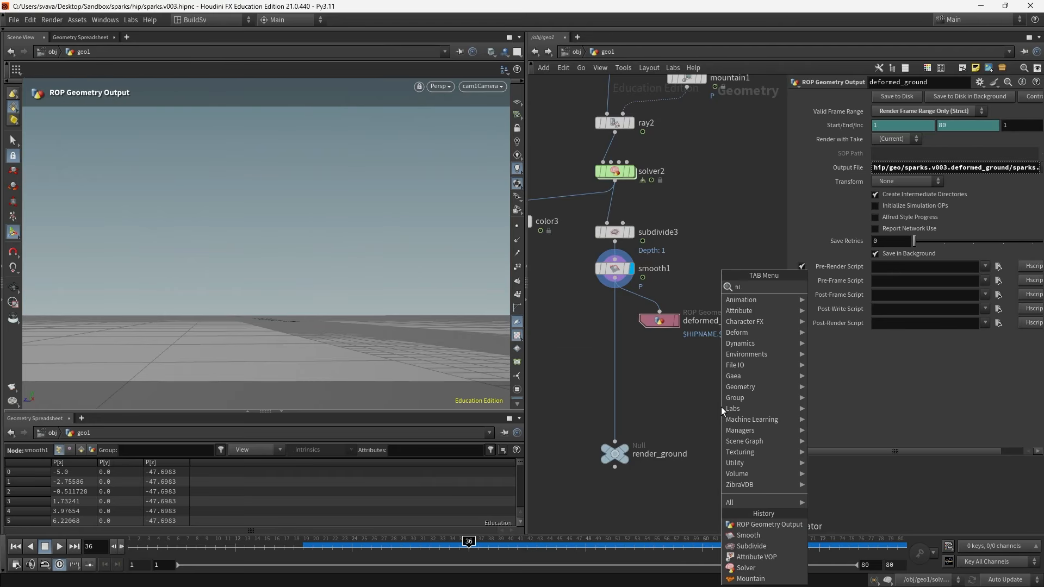
{"action": "key", "text": "Return"}
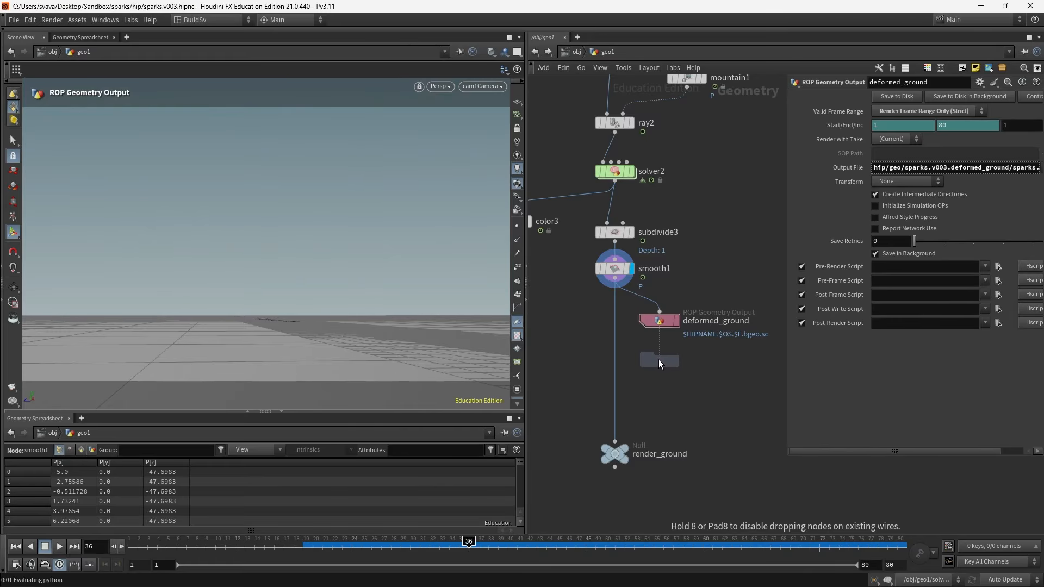
{"action": "left_click", "coordinate": [657, 360]}
{"action": "left_click", "coordinate": [1029, 111]}
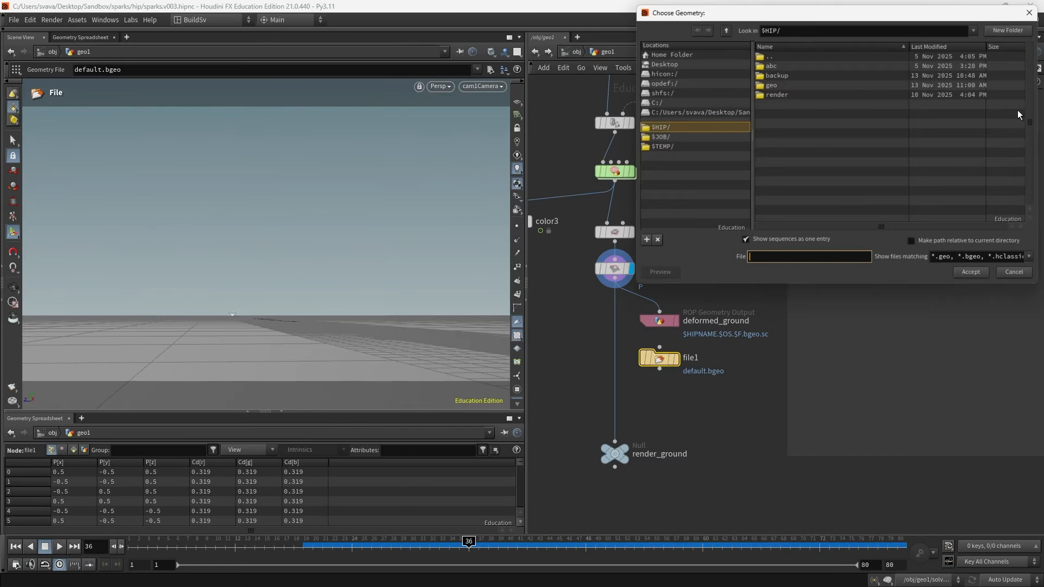
{"action": "double_click", "coordinate": [770, 85]}
{"action": "double_click", "coordinate": [772, 67]}
{"action": "left_click", "coordinate": [775, 65]}
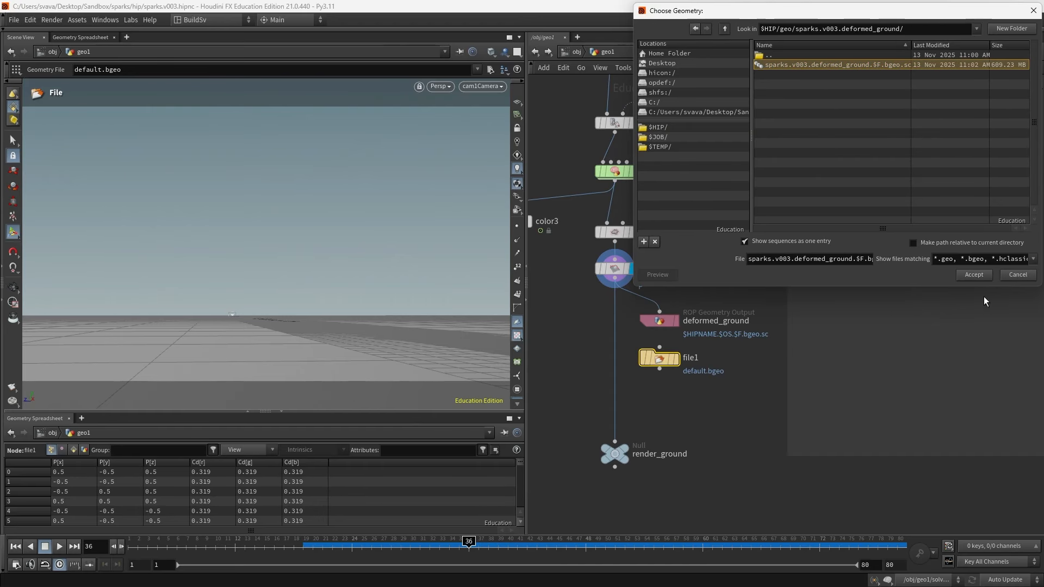
{"action": "left_click", "coordinate": [982, 274]}
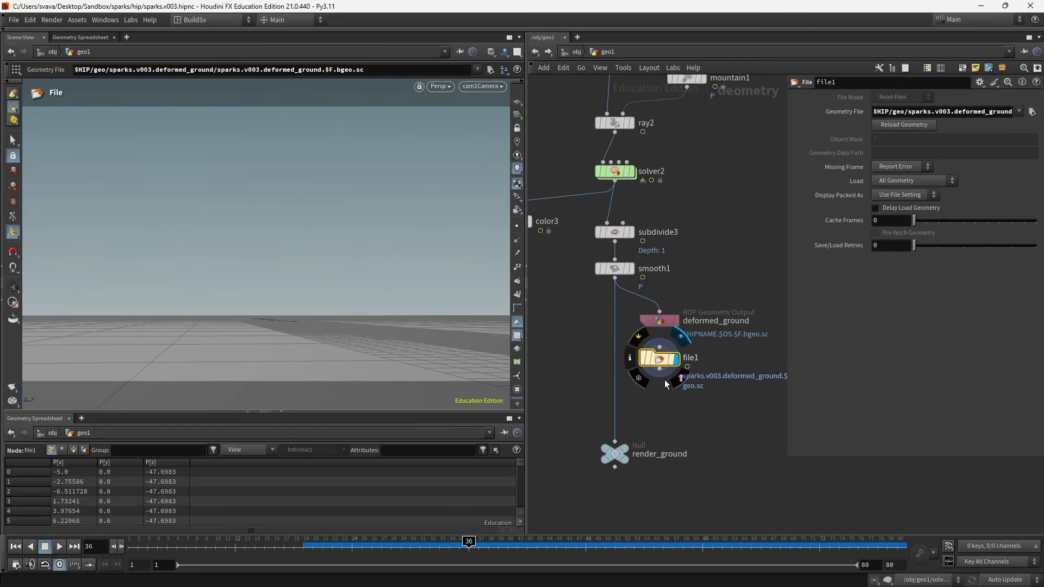
- Wire file1 into render_ground and line up deformed_ground and file1 beneath smooth1
{"action": "left_click", "coordinate": [664, 379]}
{"action": "left_click", "coordinate": [615, 442]}
{"action": "left_click_drag", "start_coordinate": [699, 388], "coordinate": [651, 321]}
{"action": "left_click_drag", "start_coordinate": [657, 321], "coordinate": [618, 315]}
{"action": "left_click", "coordinate": [703, 426]}
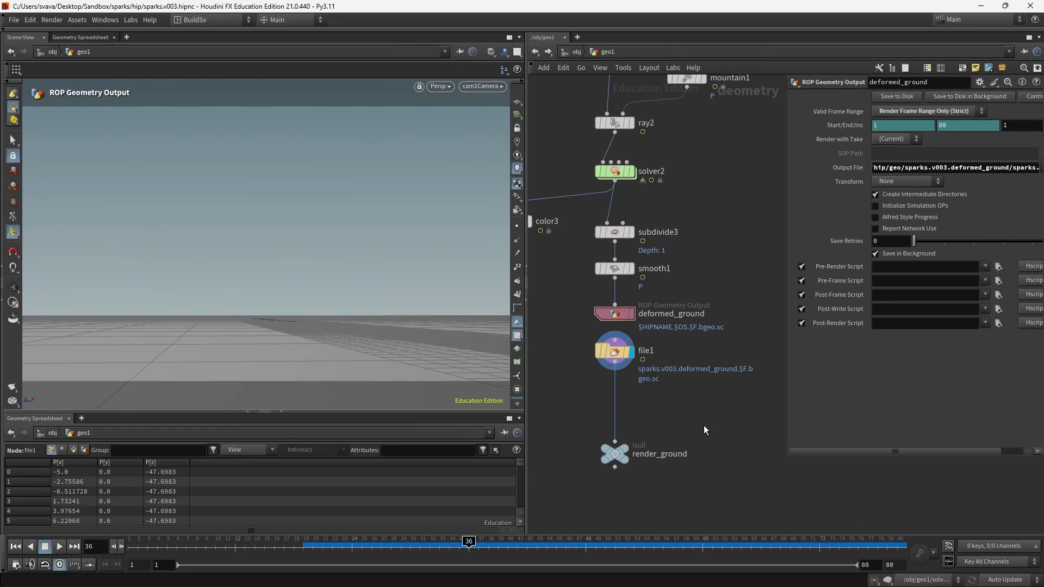
- Scrub to frame 50 and orbit the viewport to review the cached ground
{"action": "left_click_drag", "start_coordinate": [509, 542], "coordinate": [604, 548]}
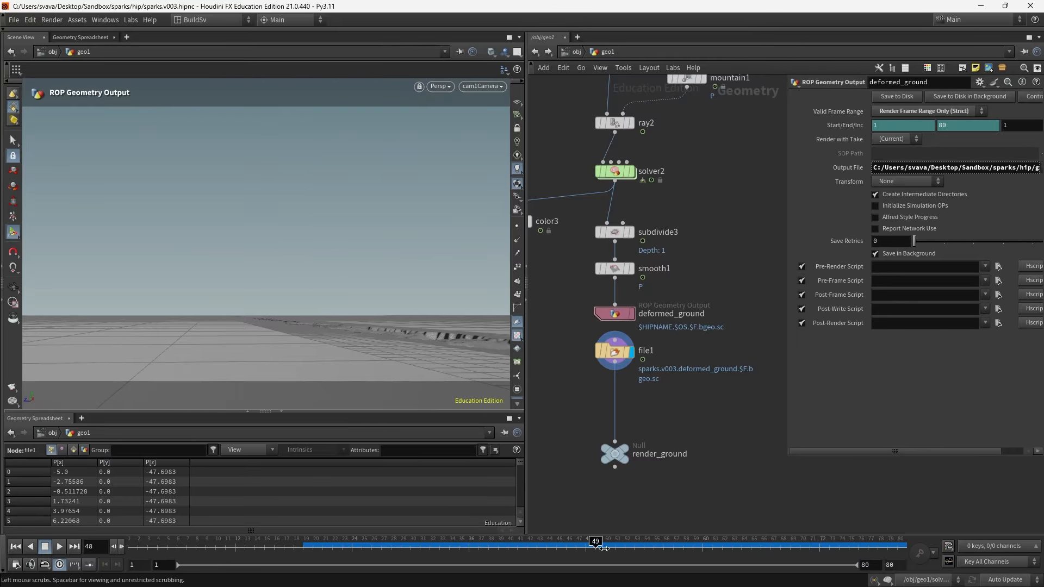
{"action": "left_click", "coordinate": [604, 544]}
{"action": "key", "text": "Escape"}
{"action": "left_click_drag", "start_coordinate": [366, 296], "coordinate": [356, 239]}
{"action": "key", "text": "Return"}
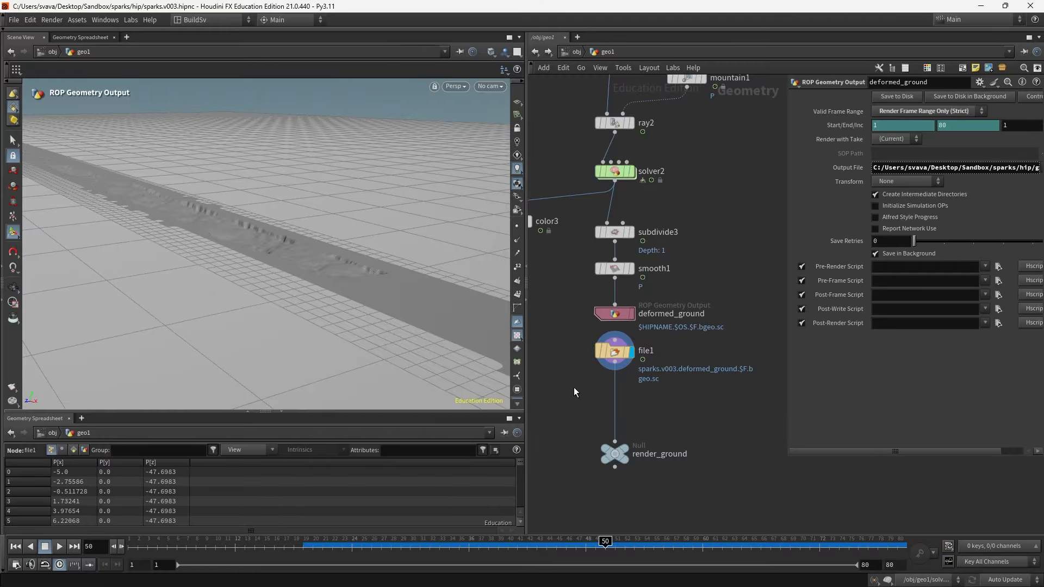
- Insert an Attribute Delete node below file1 that removes the subd primitive attribute
{"action": "left_click_drag", "start_coordinate": [606, 450], "coordinate": [611, 475]}
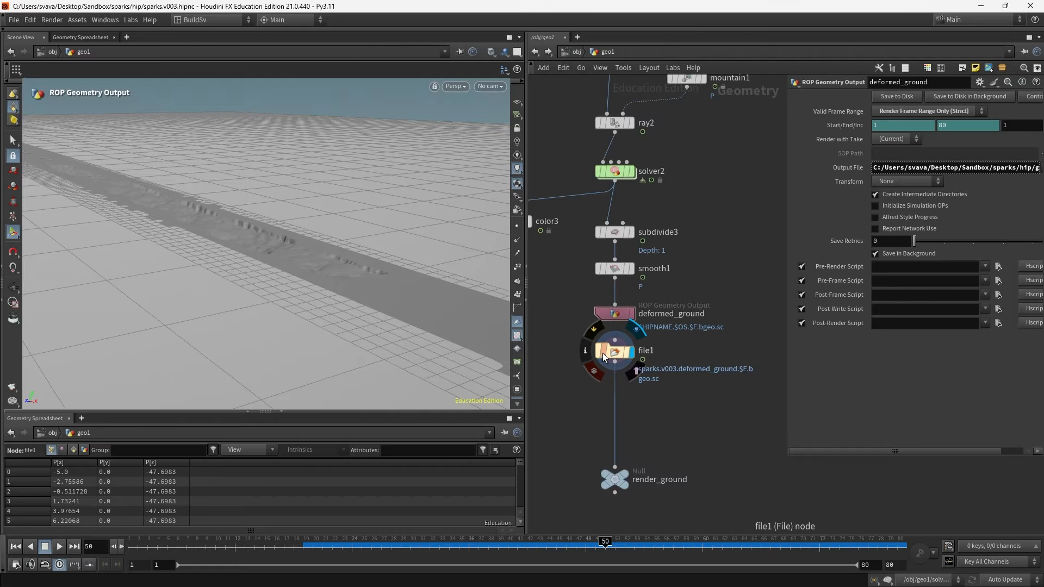
{"action": "left_click", "coordinate": [74, 451]}
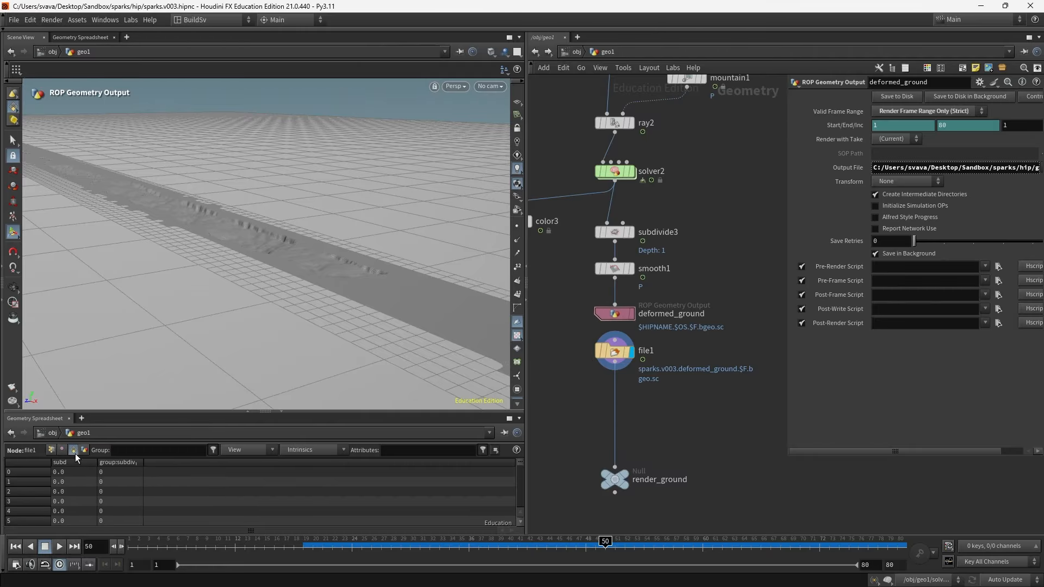
{"action": "key", "text": "Tab"}
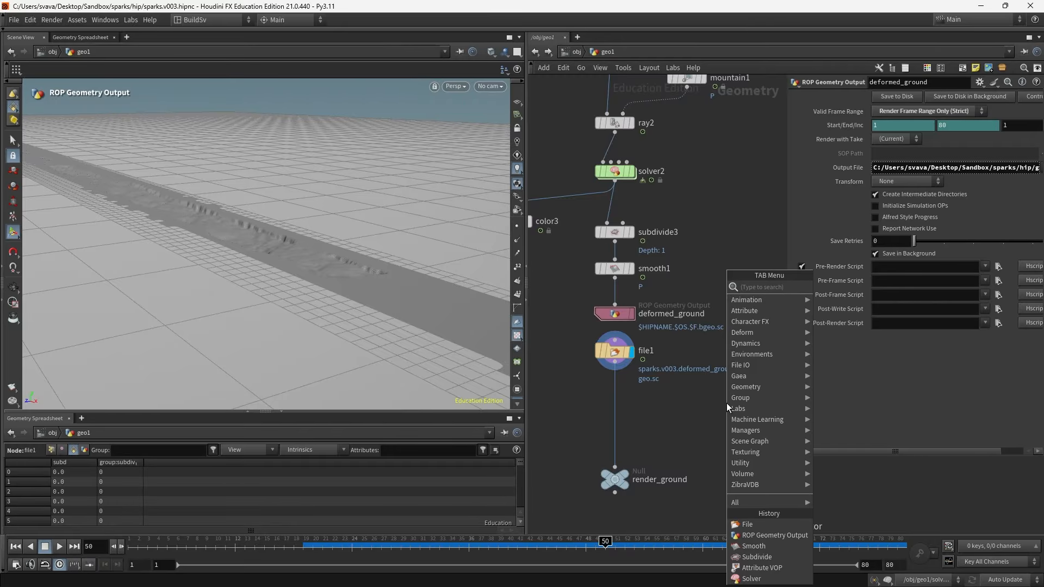
{"action": "type", "text": "att dele"}
{"action": "key", "text": "Return"}
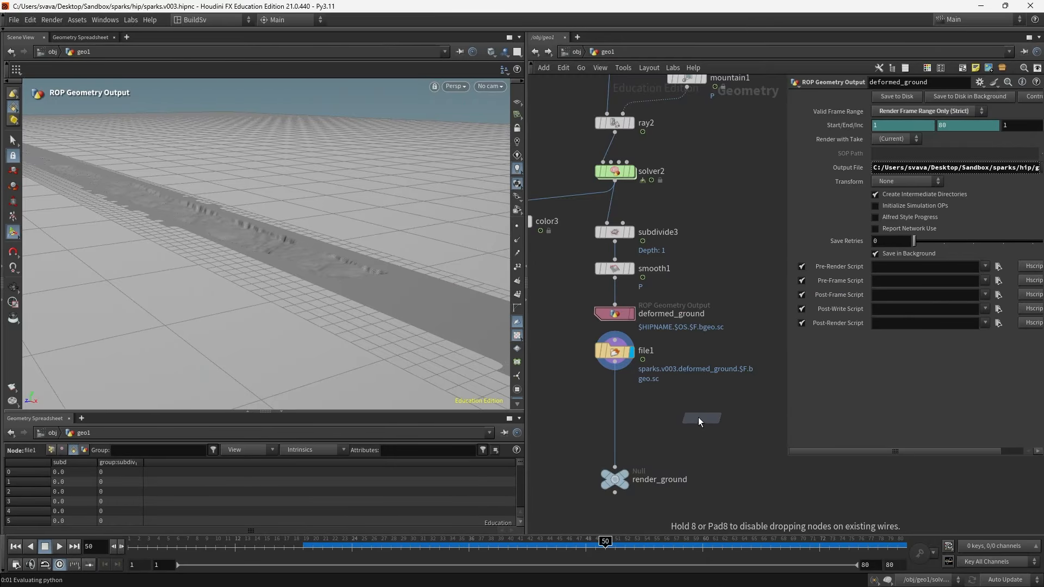
{"action": "left_click", "coordinate": [617, 391]}
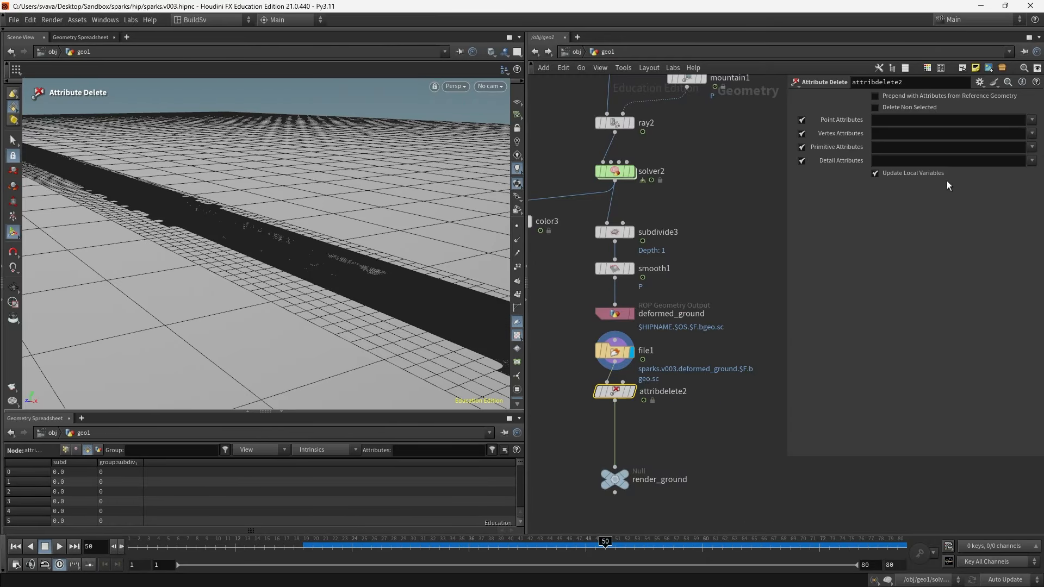
{"action": "left_click", "coordinate": [1032, 148]}
{"action": "left_click", "coordinate": [1027, 160]}
- Insert a Group Delete node below attribdelete2 that deletes the subdiv group
{"action": "middle_click_drag", "start_coordinate": [727, 476], "coordinate": [729, 400]}
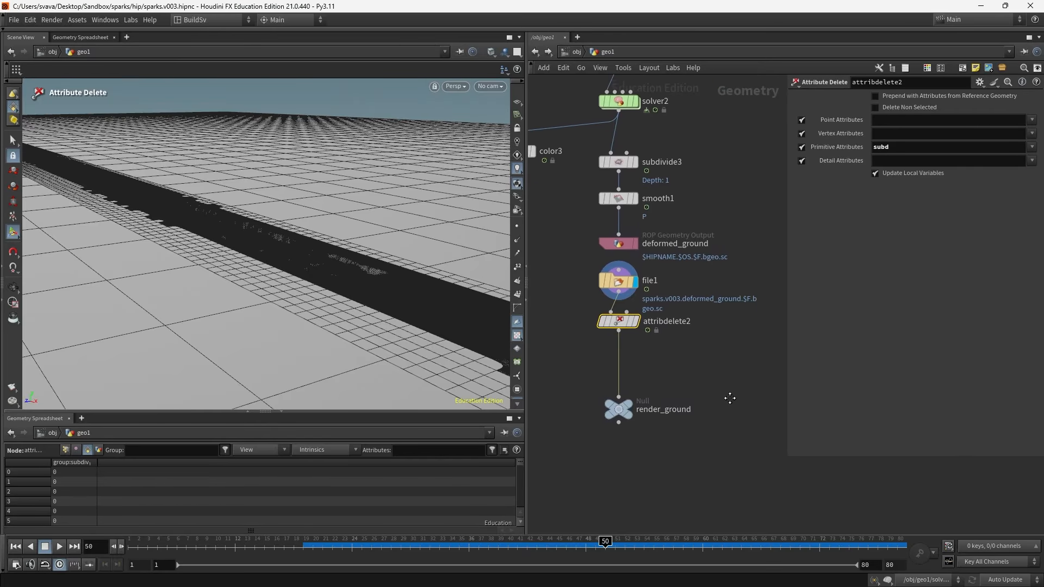
{"action": "left_click_drag", "start_coordinate": [624, 406], "coordinate": [624, 439]}
{"action": "left_click", "coordinate": [650, 377]}
{"action": "key", "text": "Tab"}
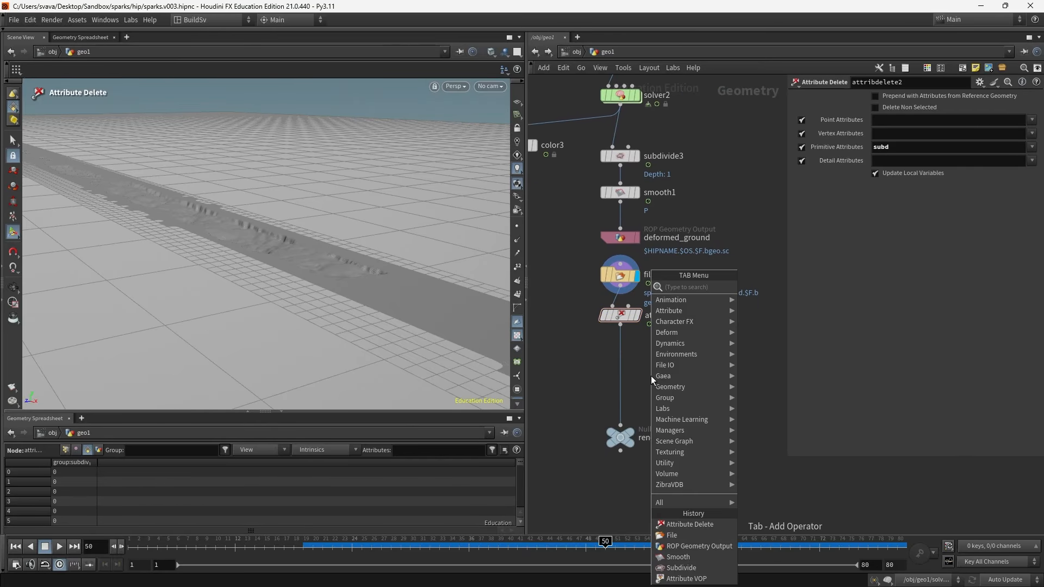
{"action": "type", "text": "group"}
{"action": "key", "text": "Return"}
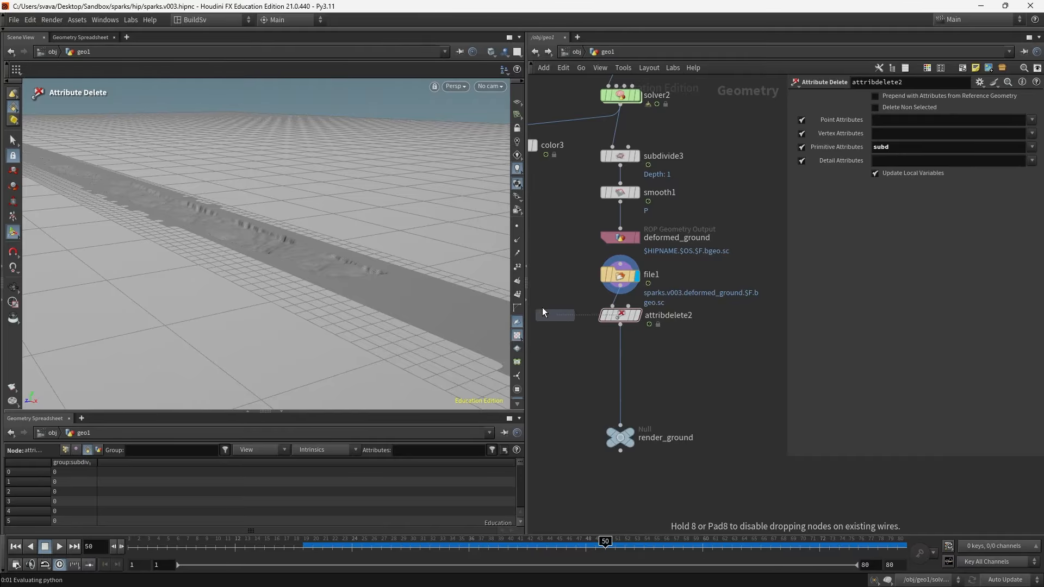
{"action": "left_click", "coordinate": [622, 347]}
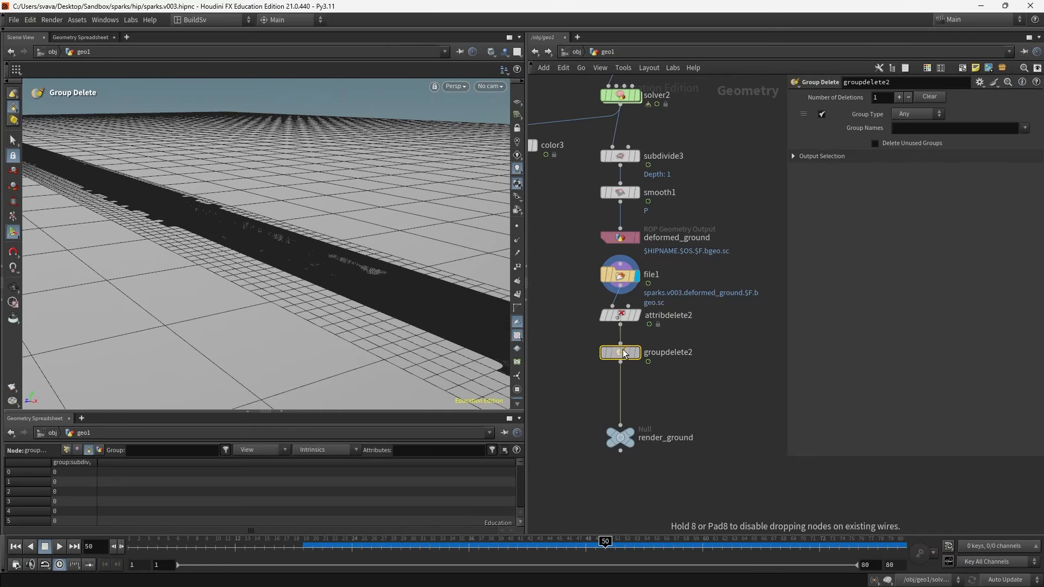
{"action": "left_click", "coordinate": [1025, 128]}
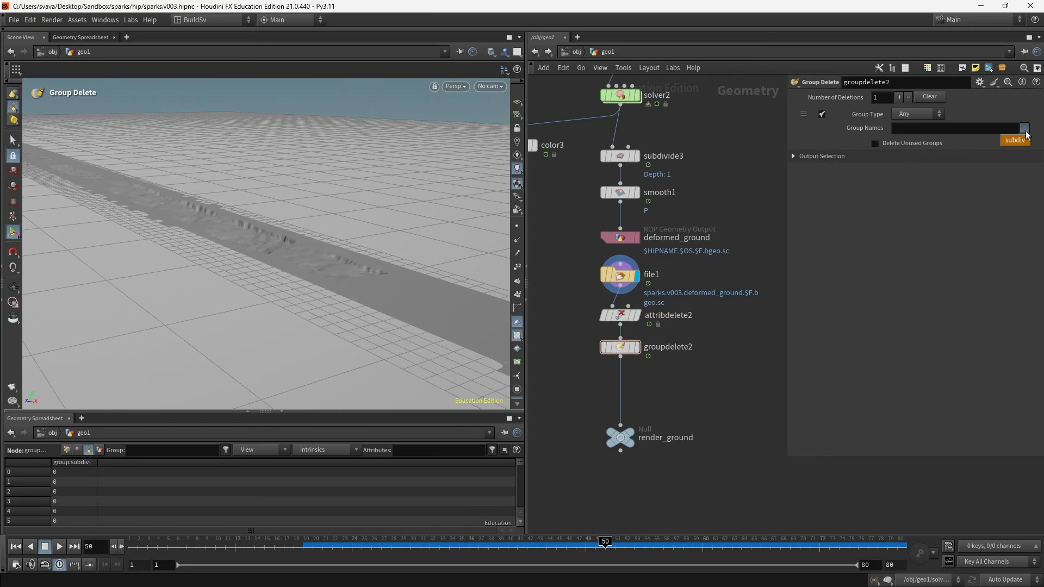
{"action": "left_click", "coordinate": [1014, 140]}
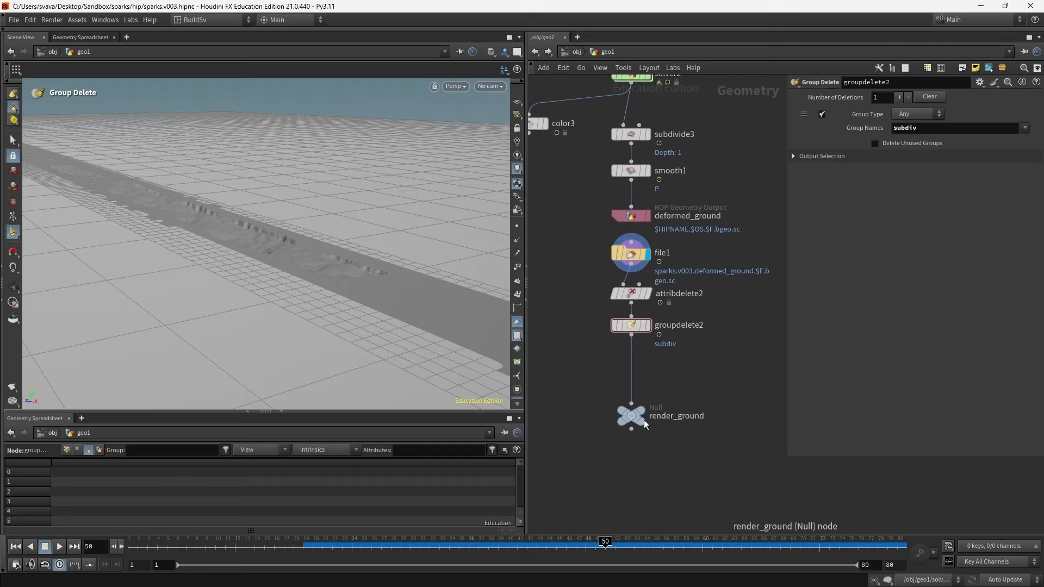
- Insert a Trail node above render_ground and set its Result Type to Compute Velocity
{"action": "mouse_move", "coordinate": [632, 419]}
{"action": "left_click_drag", "start_coordinate": [631, 418], "coordinate": [630, 455]}
{"action": "left_click", "coordinate": [65, 449]}
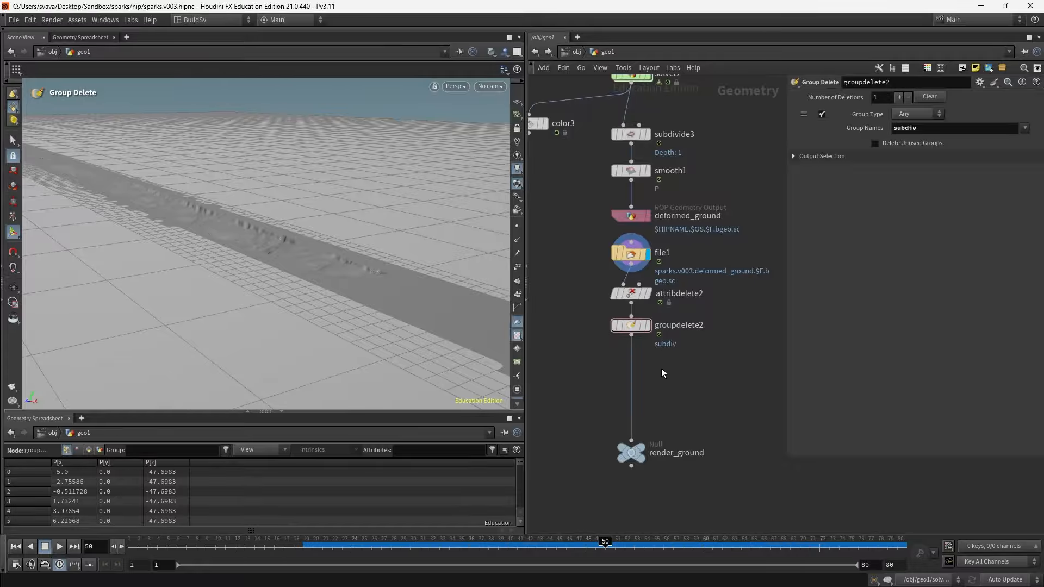
{"action": "key", "text": "Tab"}
{"action": "type", "text": "trail"}
{"action": "key", "text": "Return"}
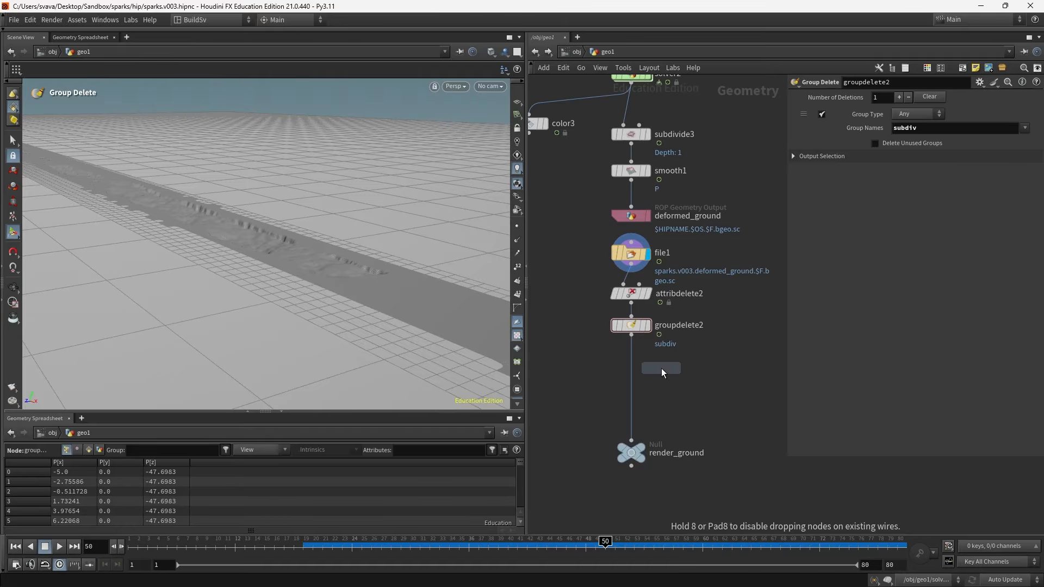
{"action": "left_click", "coordinate": [645, 371]}
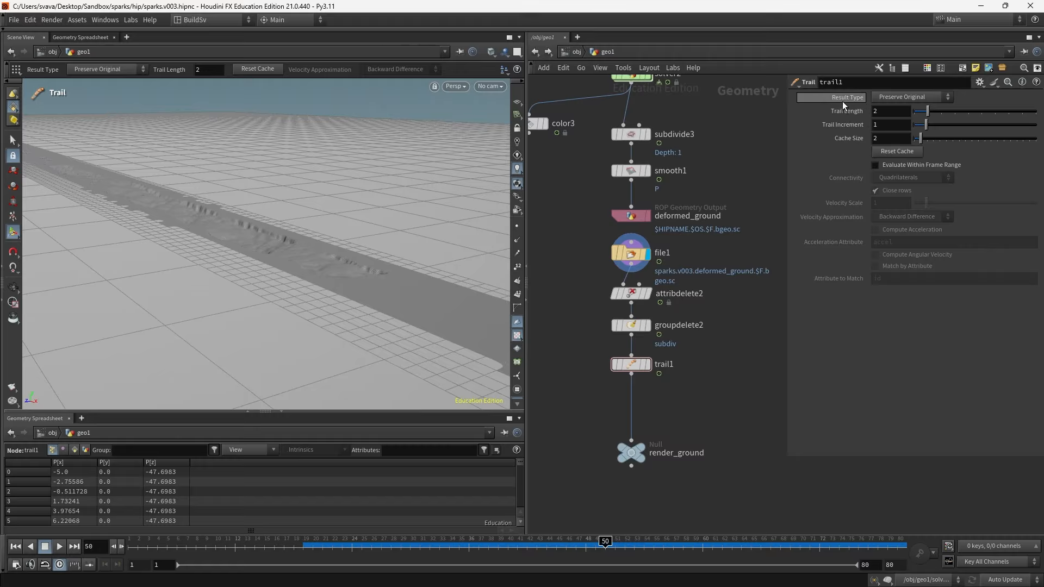
{"action": "left_click", "coordinate": [903, 98]}
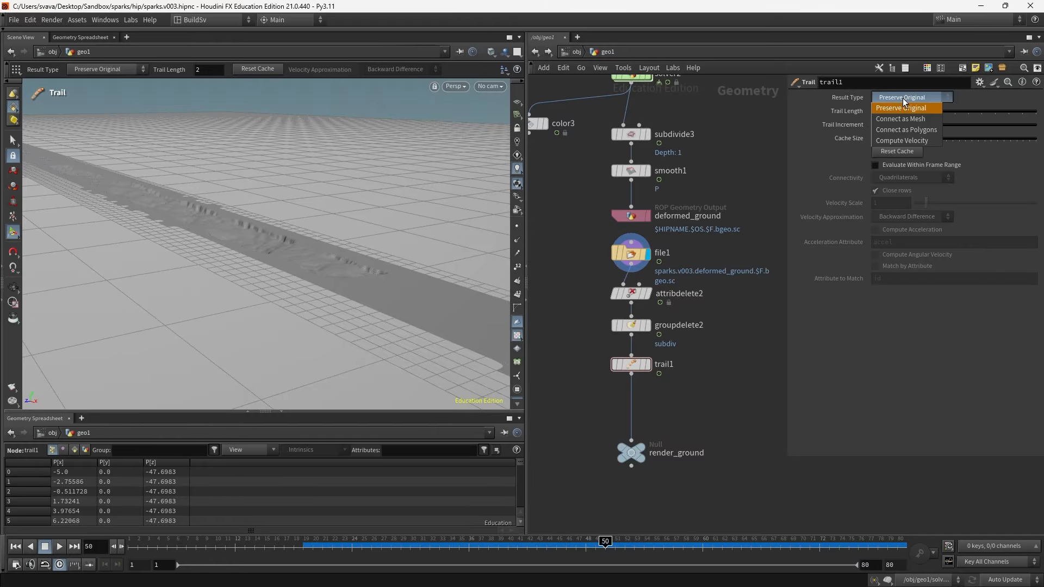
{"action": "left_click", "coordinate": [901, 143]}
- Open trail1's node info to inspect its point attributes
{"action": "middle_click_drag", "start_coordinate": [704, 412], "coordinate": [702, 387]}
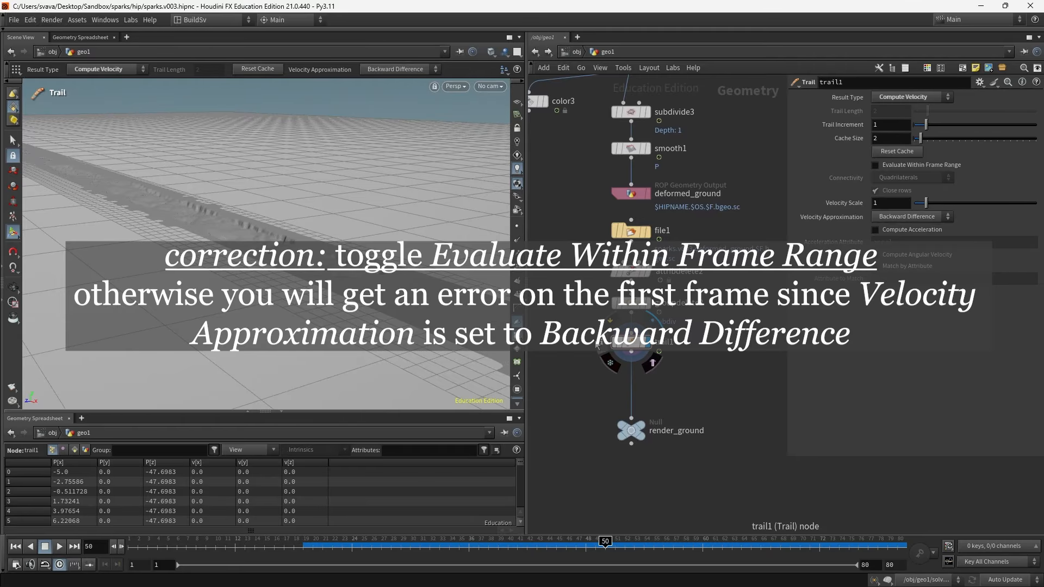
{"action": "left_click", "coordinate": [601, 342]}
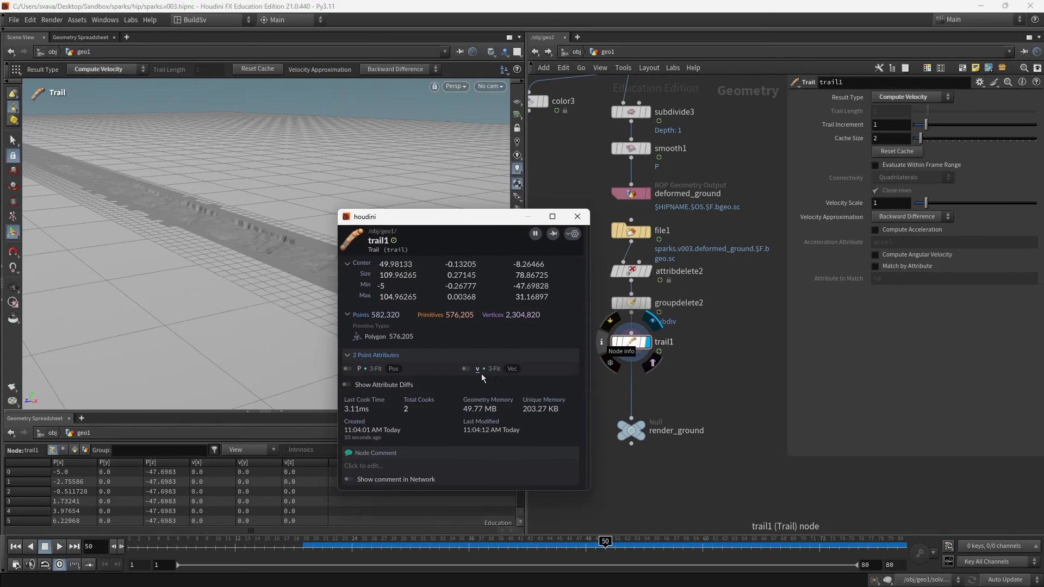
{"action": "left_click", "coordinate": [466, 368]}
{"action": "left_click", "coordinate": [578, 217]}
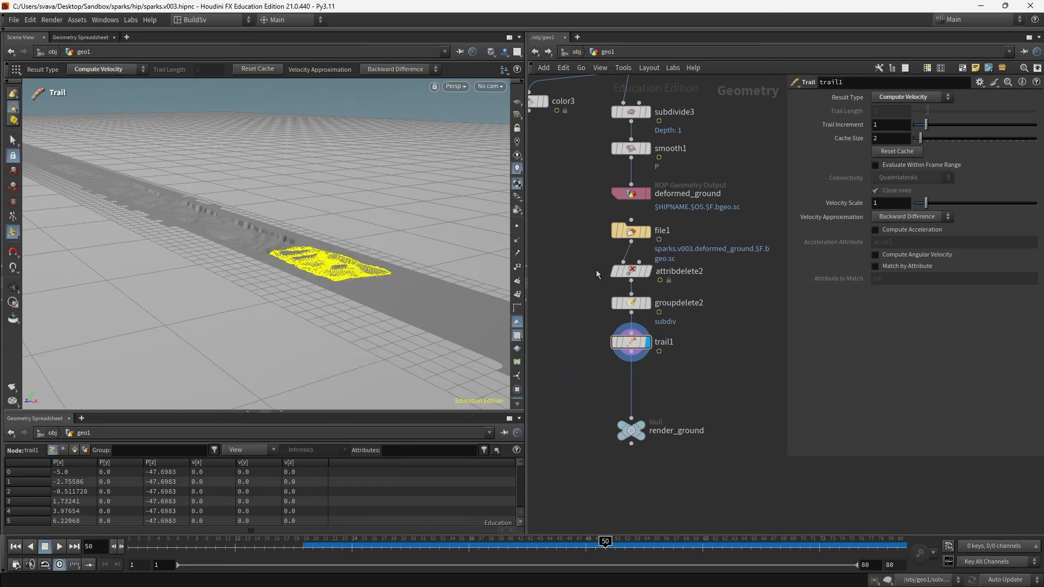
- Step forward a frame, orbit the viewport to inspect the trailed ground, and save the scene
{"action": "key", "text": "Right"}
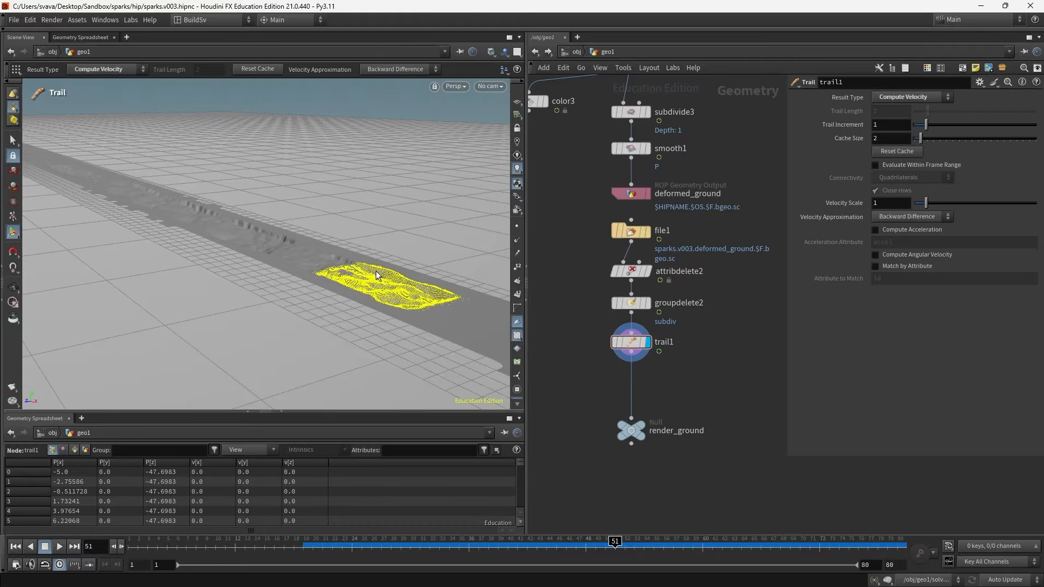
{"action": "scroll", "coordinate": [391, 281], "scroll_direction": "down", "scroll_amount": 2, "text": "alt"}
{"action": "middle_click_drag", "start_coordinate": [390, 282], "coordinate": [264, 250], "text": "alt"}
{"action": "mouse_move", "coordinate": [265, 250]}
{"action": "left_mouse_down", "text": "alt"}
{"action": "mouse_move", "coordinate": [268, 223]}
{"action": "mouse_move", "coordinate": [260, 231]}
{"action": "left_mouse_up", "text": "alt"}
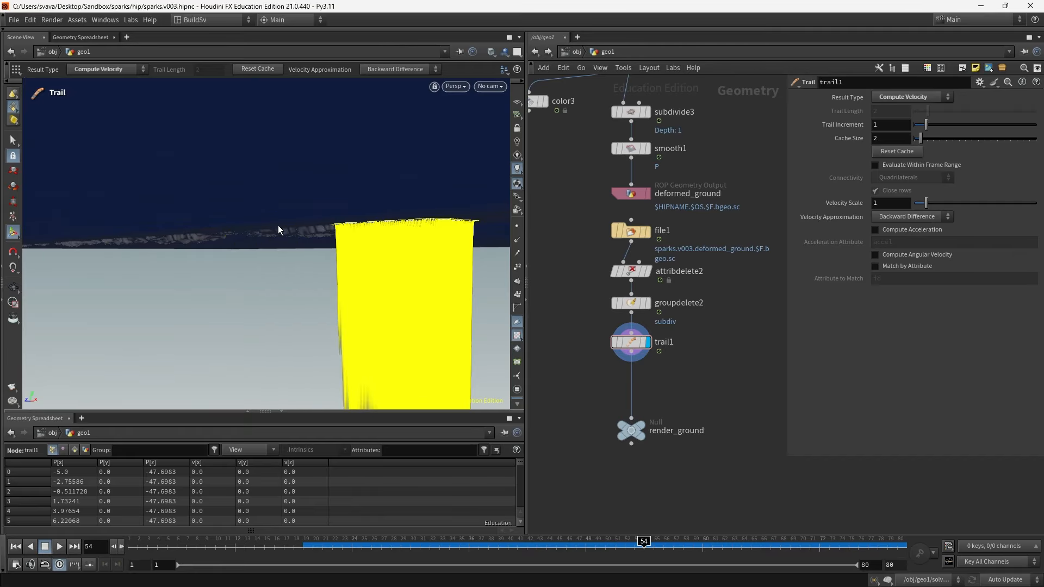
{"action": "left_click_drag", "start_coordinate": [278, 225], "coordinate": [293, 242], "text": "alt"}
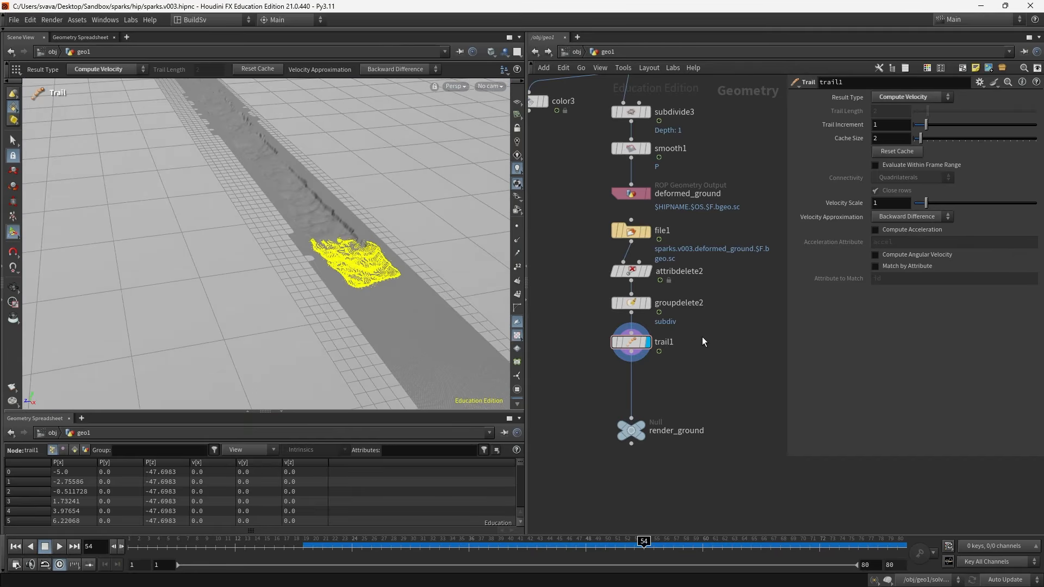
{"action": "mouse_move", "coordinate": [634, 344]}
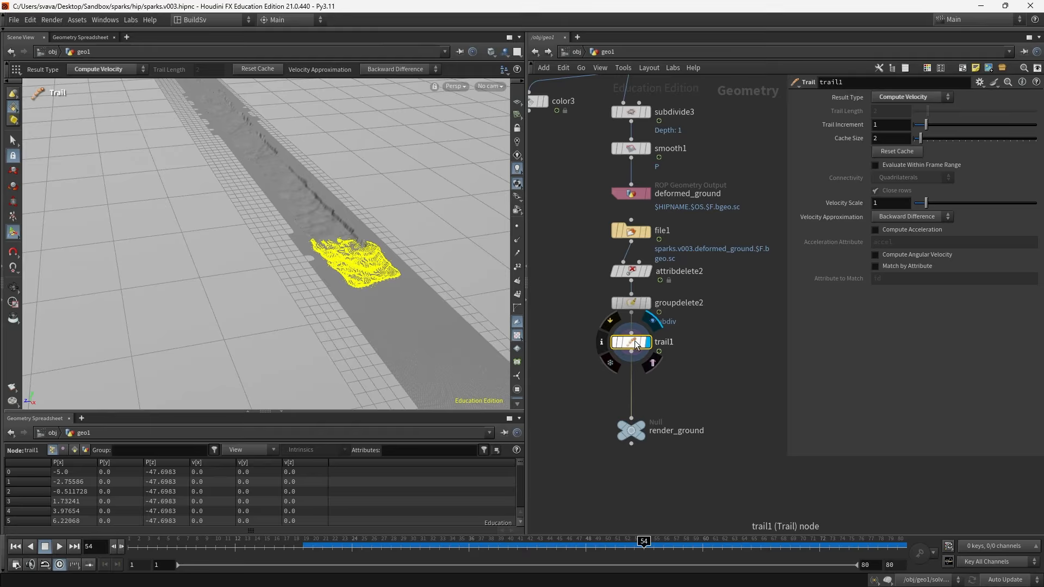
{"action": "key", "text": "ctrl+s"}
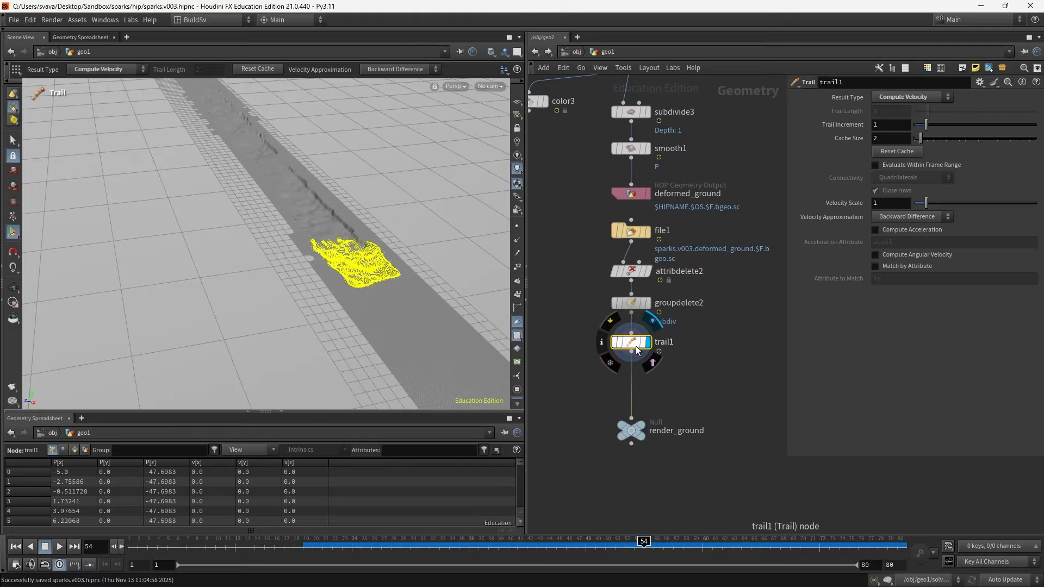
- Examine the timeshift2 node's Frame parameter in the simulation chain
{"action": "scroll", "coordinate": [714, 395], "scroll_direction": "down", "scroll_amount": 3}
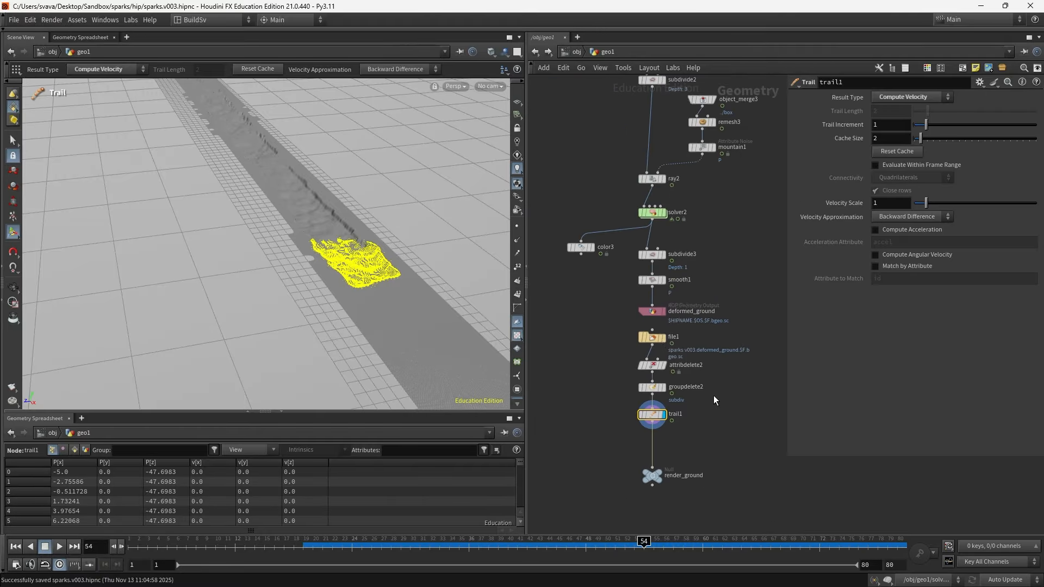
{"action": "middle_click_drag", "start_coordinate": [724, 204], "coordinate": [686, 377]}
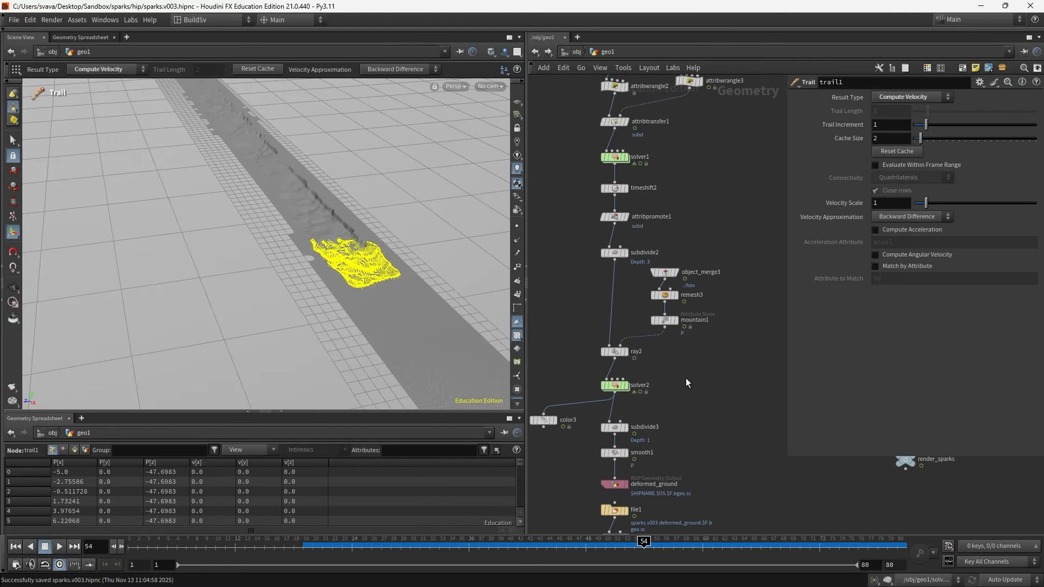
{"action": "left_click", "coordinate": [620, 188]}
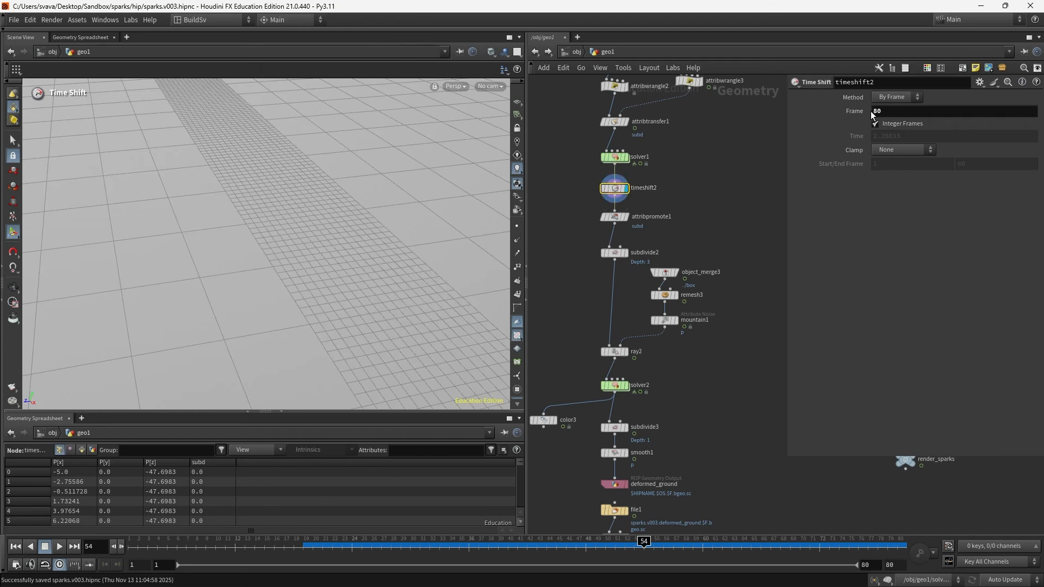
{"action": "left_click", "coordinate": [890, 112]}
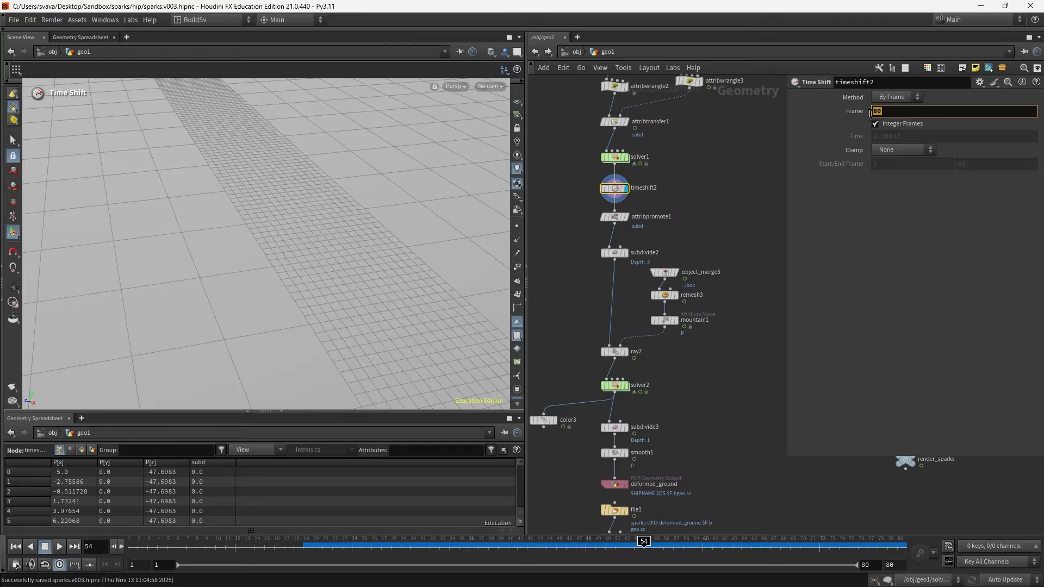
{"action": "left_click", "coordinate": [735, 160]}
{"action": "middle_click_drag", "start_coordinate": [732, 387], "coordinate": [746, 171]}
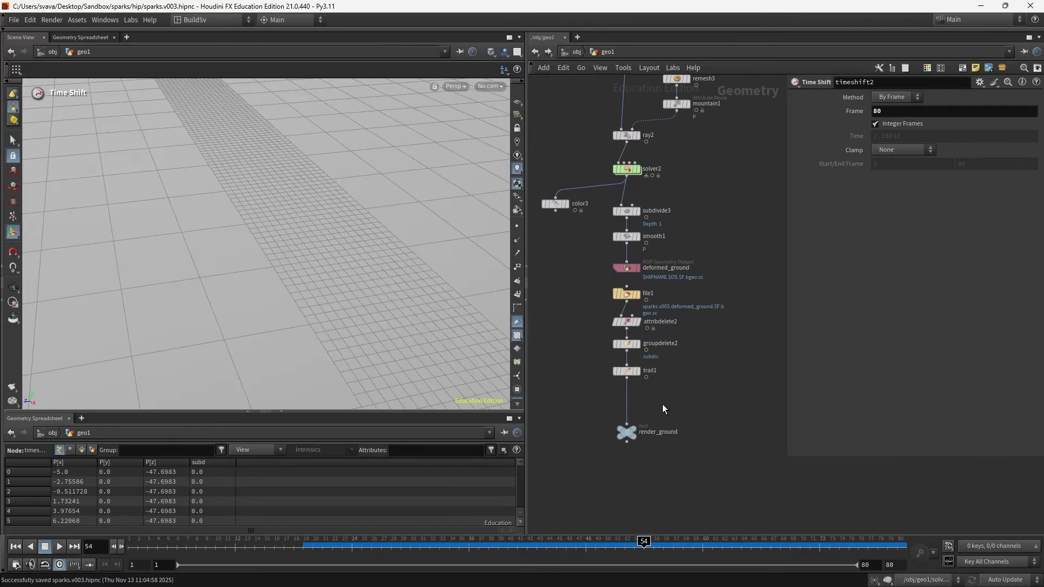
- Display the render_ground null and save the scene
{"action": "left_click", "coordinate": [625, 431]}
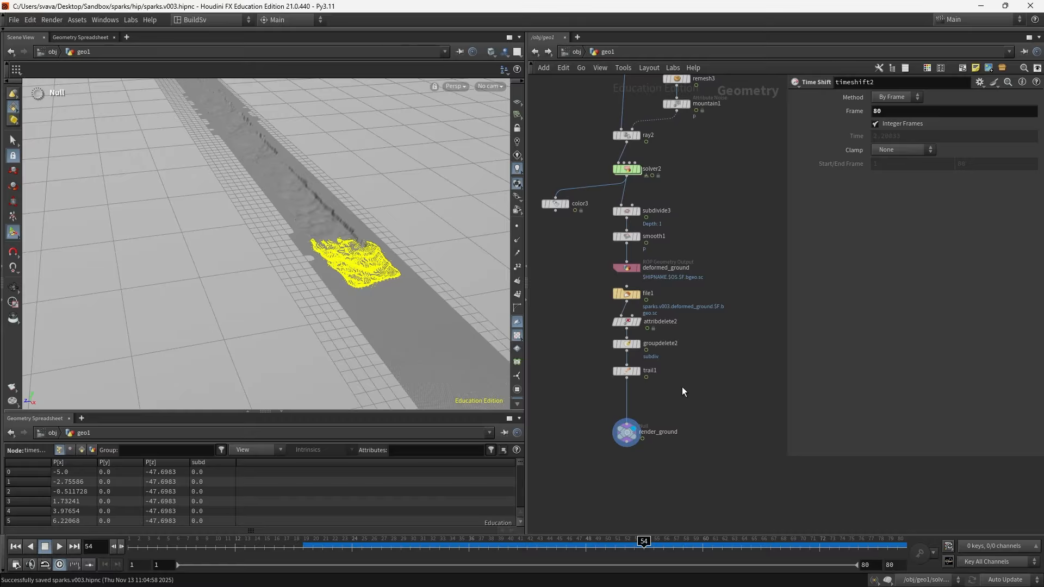
{"action": "left_click", "coordinate": [605, 371]}
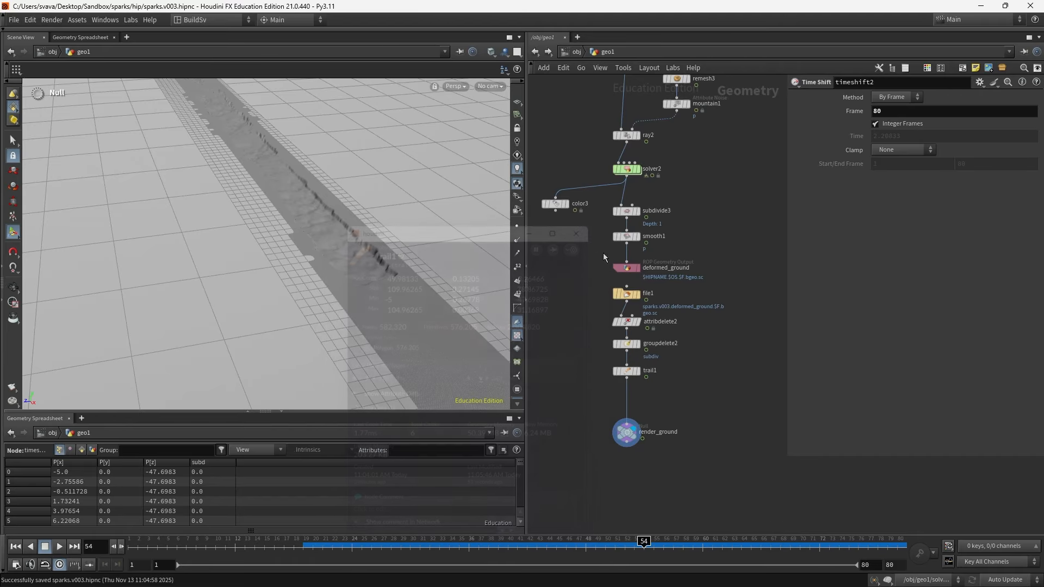
{"action": "key", "text": "ctrl+s"}
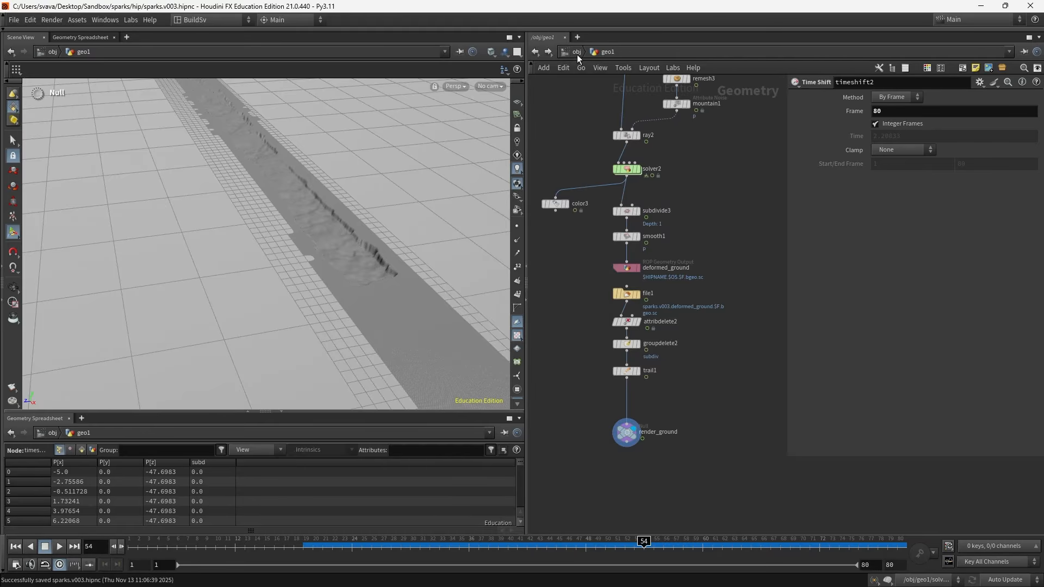
- Inspect the render_ground object's Object Merge source path back to geo1
{"action": "left_click", "coordinate": [576, 52]}
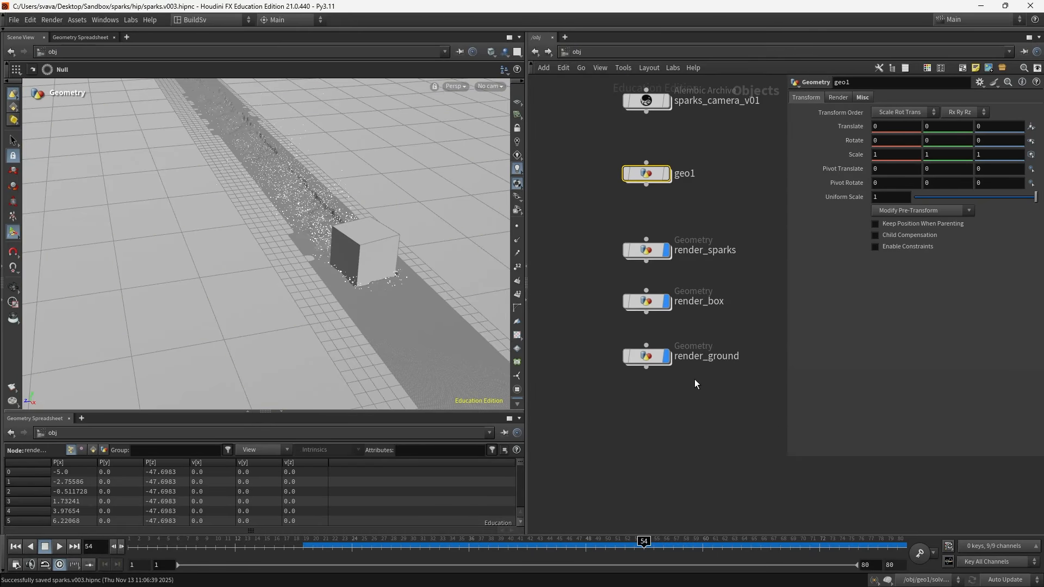
{"action": "double_click", "coordinate": [649, 355]}
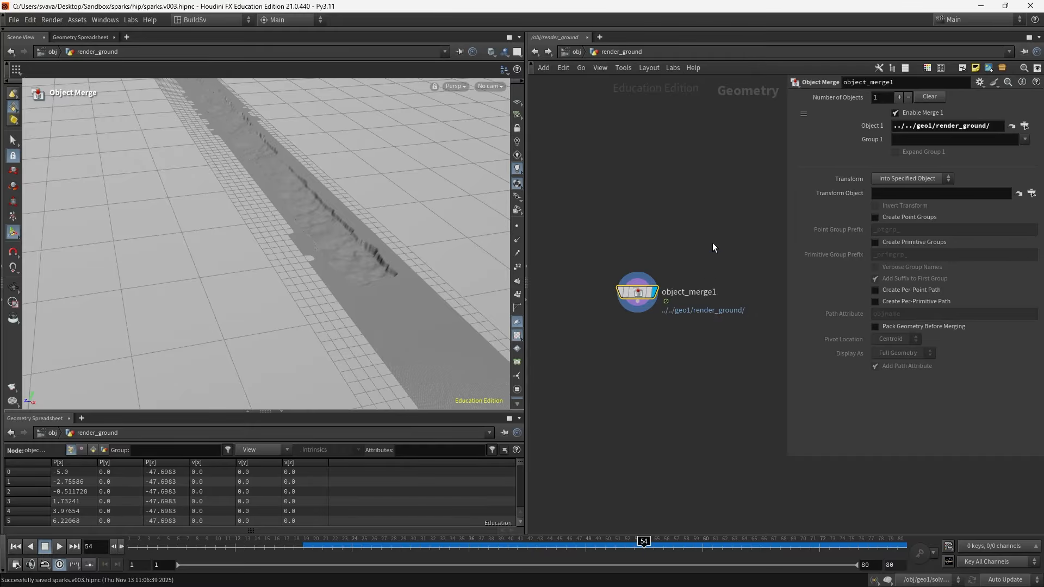
{"action": "left_click", "coordinate": [1023, 125]}
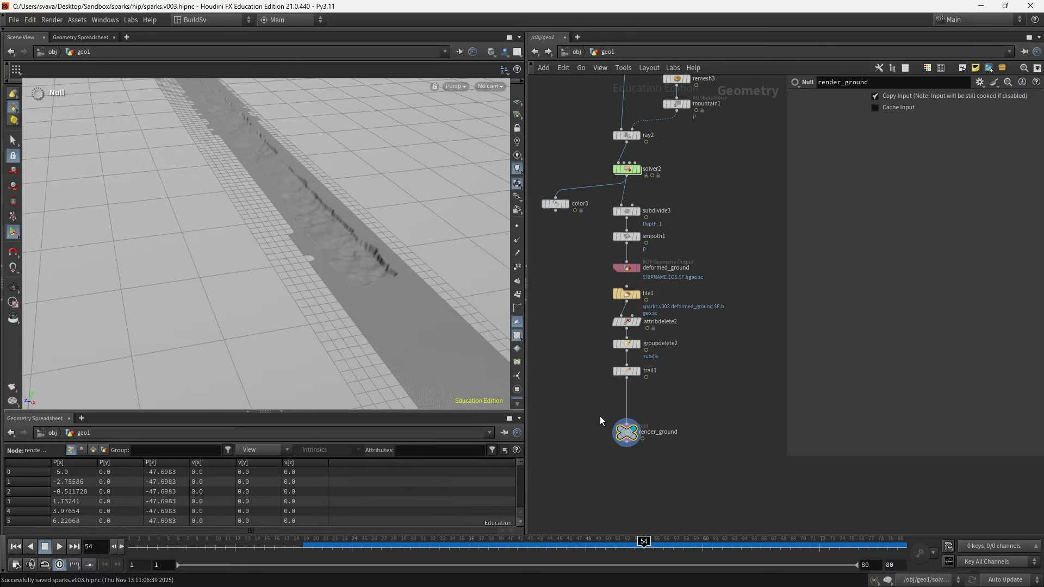
{"action": "left_click", "coordinate": [576, 54]}
{"action": "left_click", "coordinate": [576, 53]}
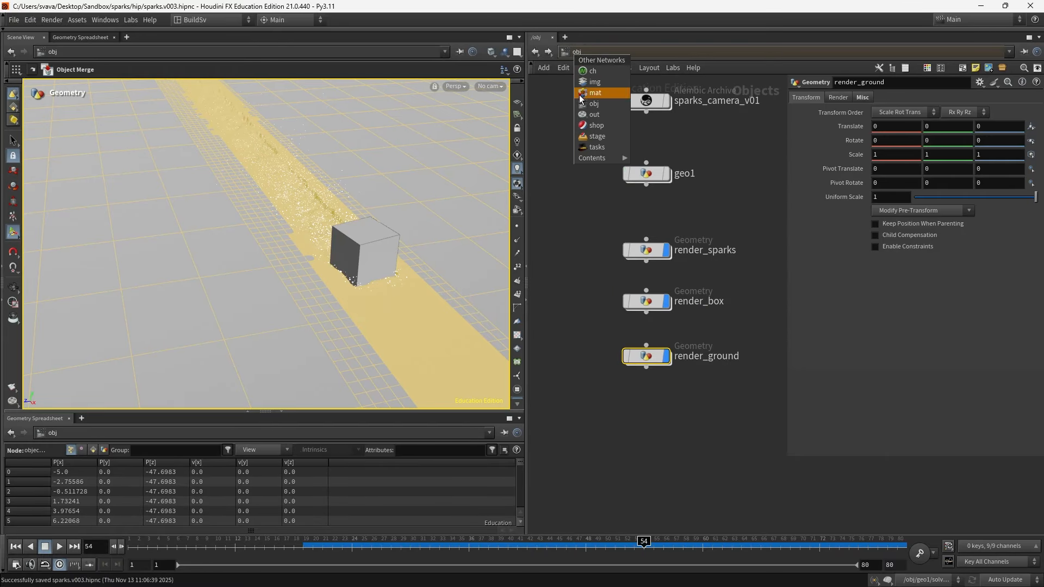
- Switch to the stage network and look through the sparks_camera_v01 cam1Camera
{"action": "left_click", "coordinate": [592, 137]}
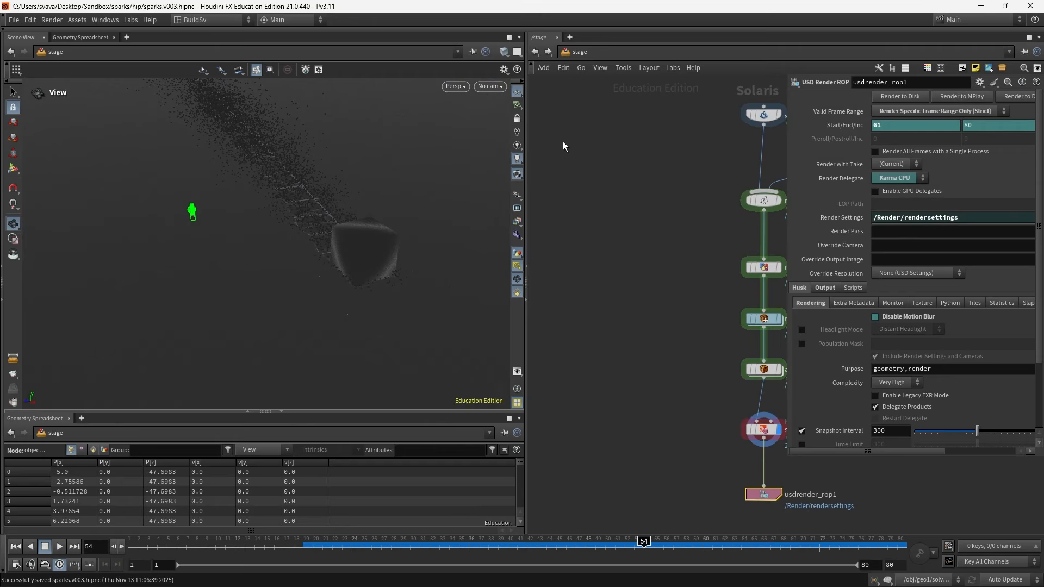
{"action": "left_click", "coordinate": [497, 86]}
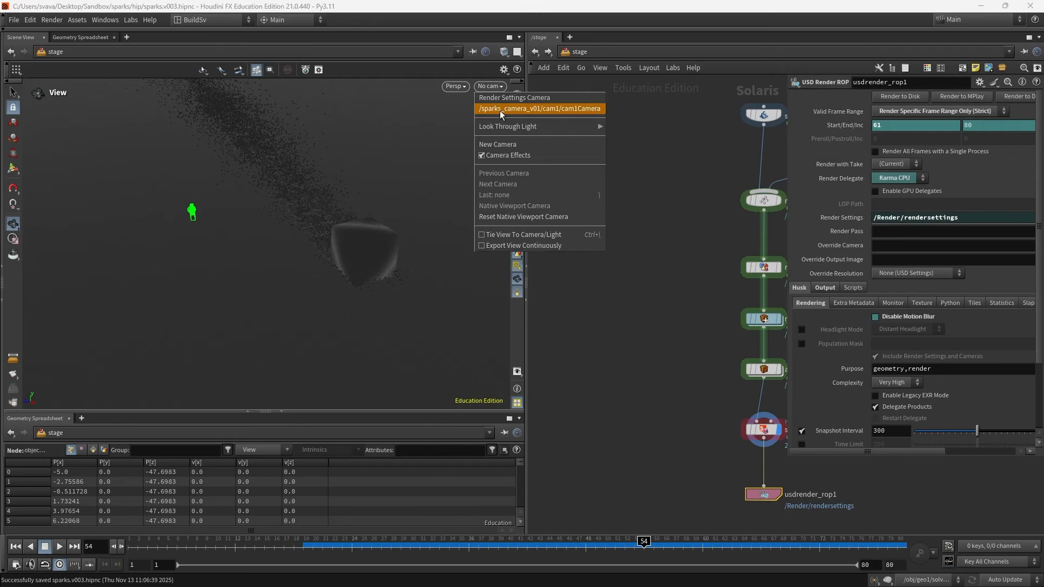
{"action": "left_click", "coordinate": [500, 109]}
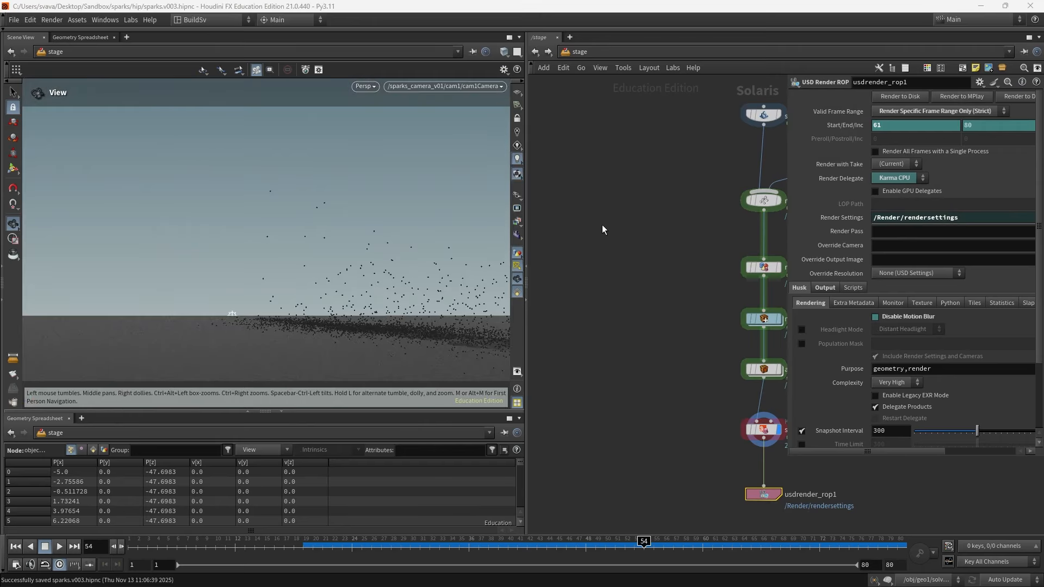
- Render the viewport with Karma CPU and move to frame 68
{"action": "left_click", "coordinate": [567, 541]}
{"action": "middle_click_drag", "start_coordinate": [698, 441], "coordinate": [639, 435]}
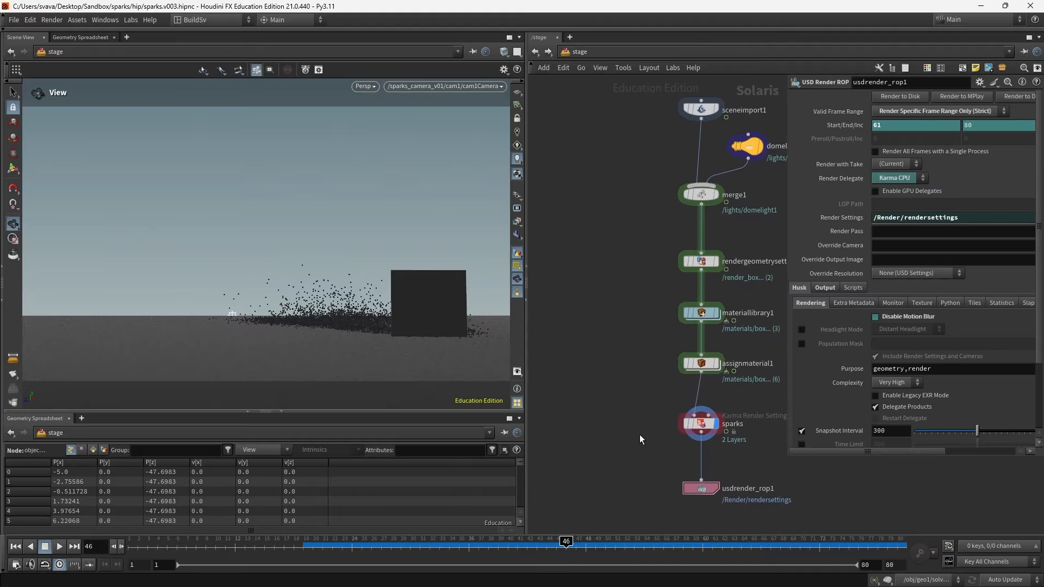
{"action": "left_click", "coordinate": [374, 86]}
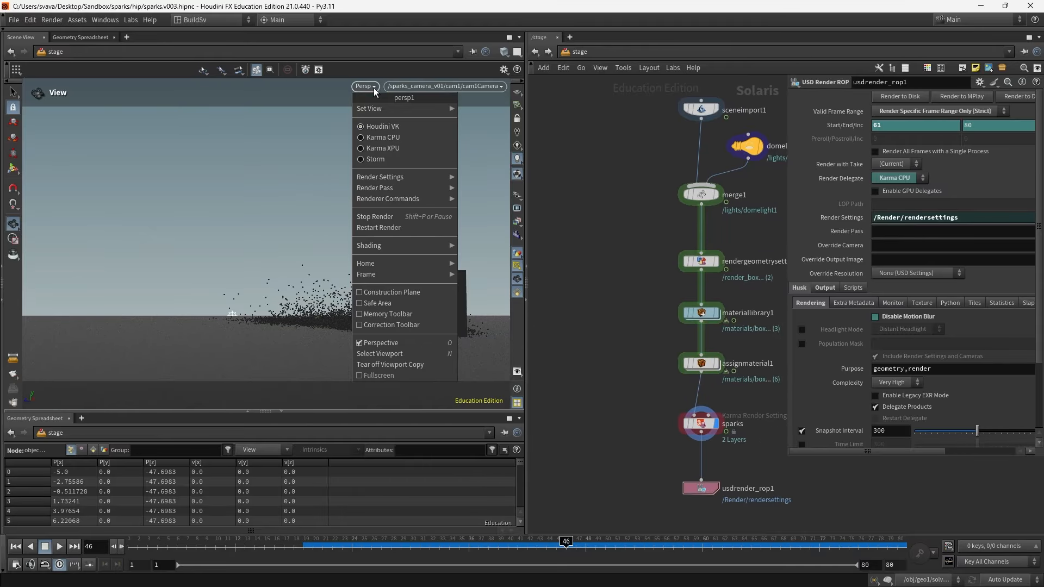
{"action": "left_click", "coordinate": [374, 137]}
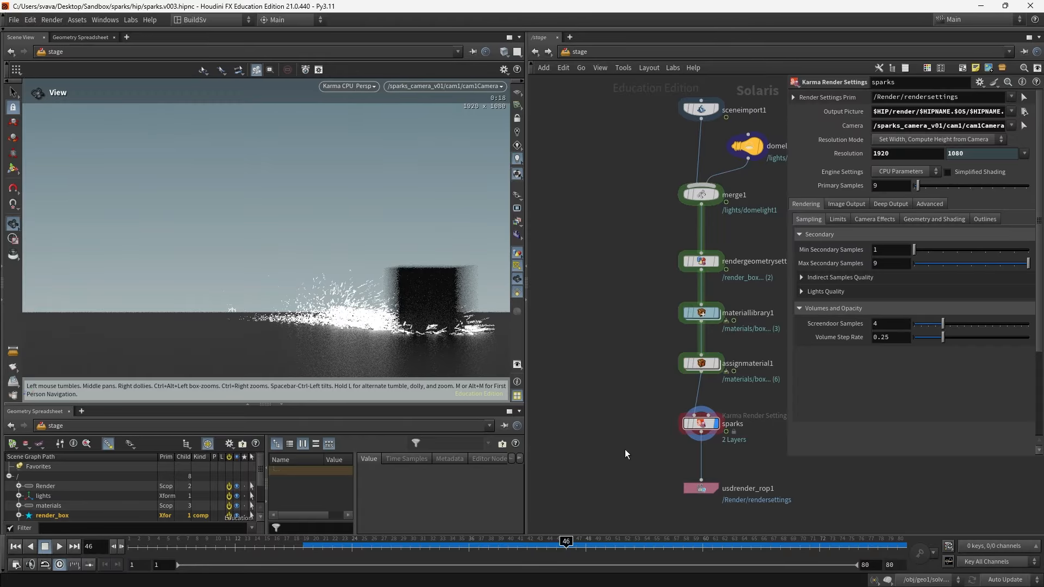
{"action": "left_click", "coordinate": [781, 544]}
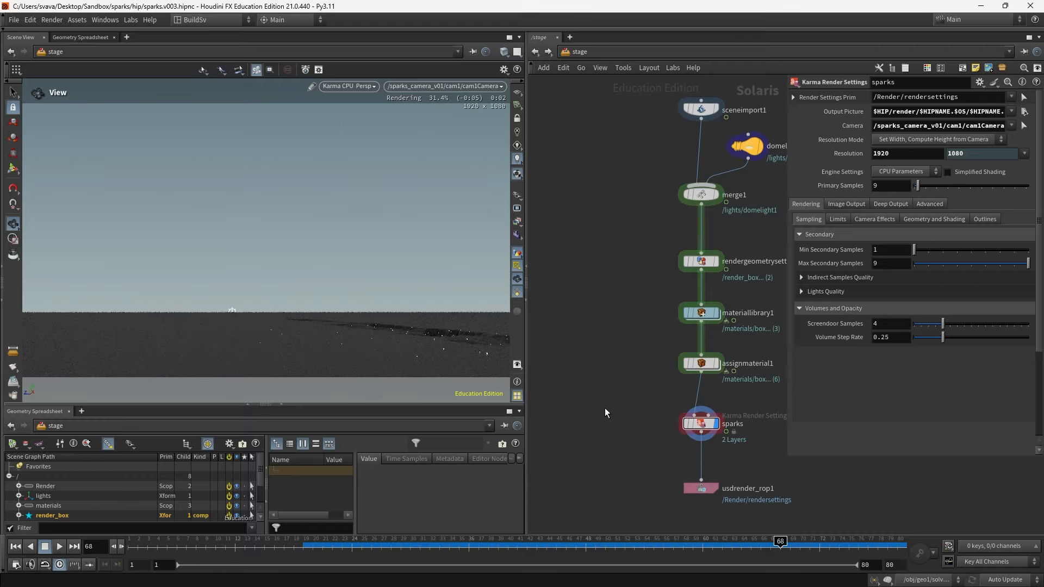
- Add /render_ground/ to the Primitives list of rendergeometrysettings1
{"action": "middle_click_drag", "start_coordinate": [600, 409], "coordinate": [558, 403]}
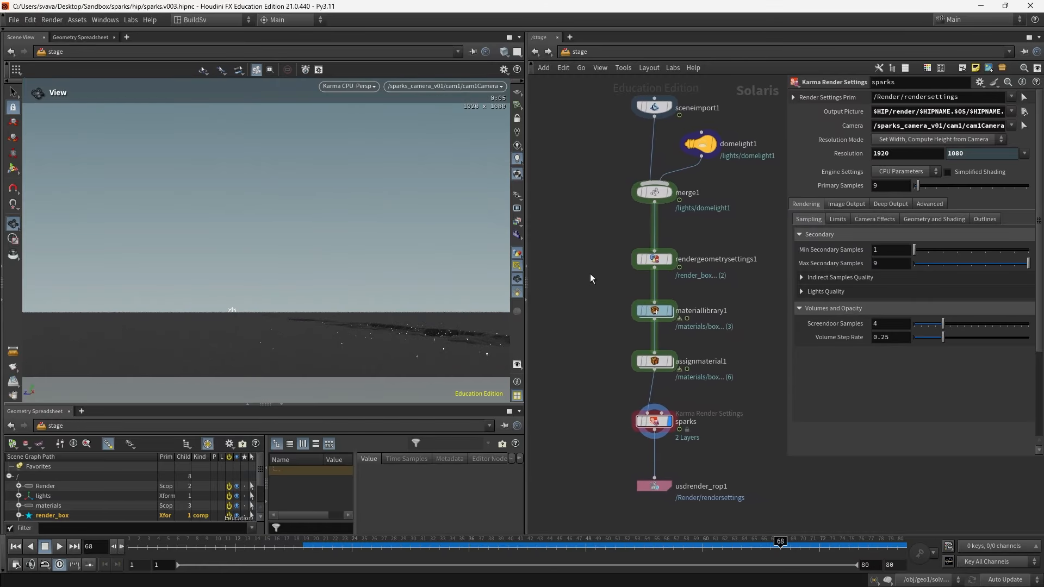
{"action": "left_click_drag", "start_coordinate": [696, 252], "coordinate": [698, 251]}
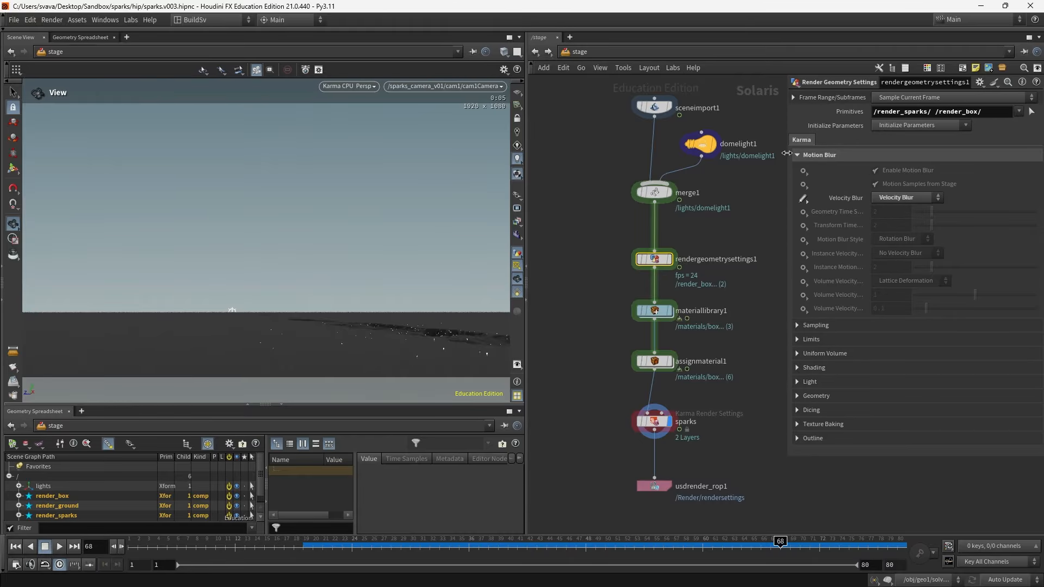
{"action": "left_click_drag", "start_coordinate": [787, 153], "coordinate": [761, 153]}
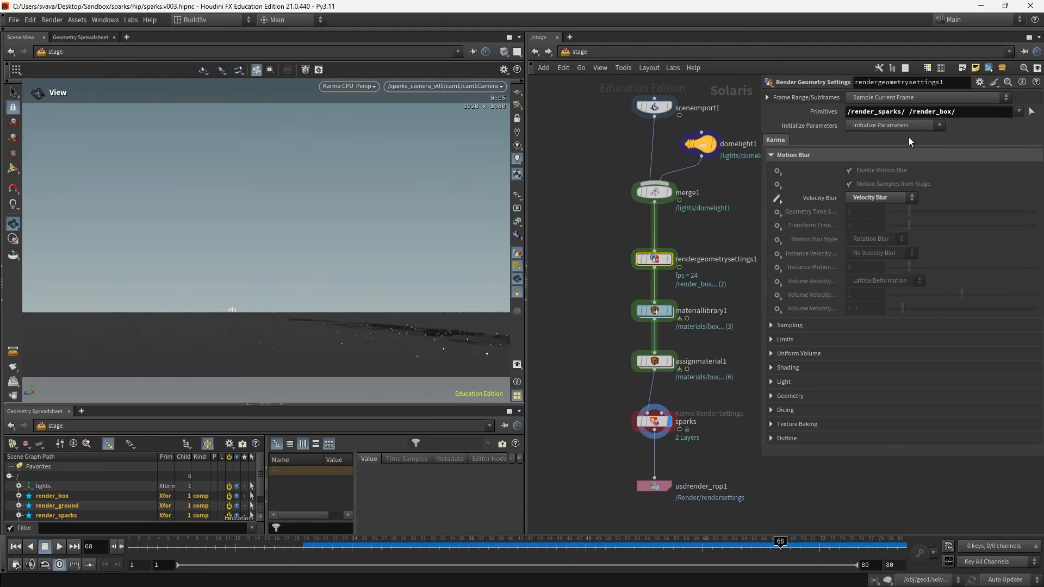
{"action": "left_click", "coordinate": [980, 113]}
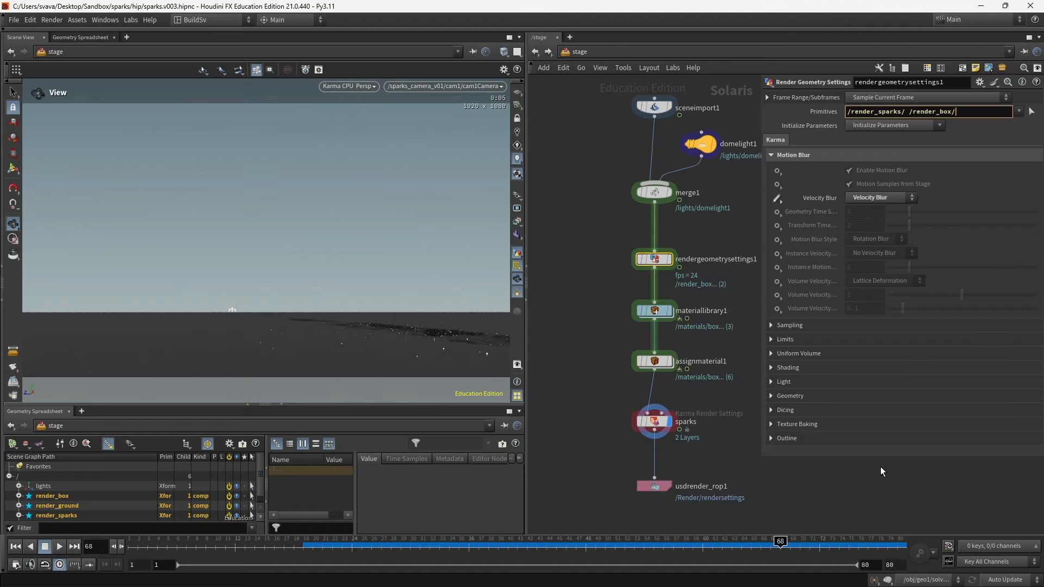
{"action": "type", "text": "/"}
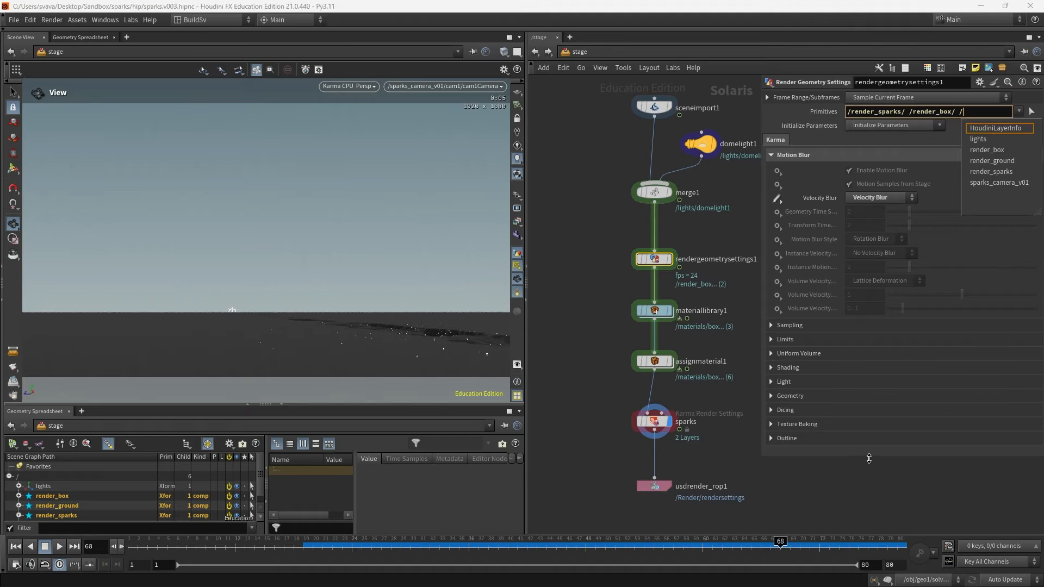
{"action": "type", "text": "render"}
{"action": "key", "text": "Down"}
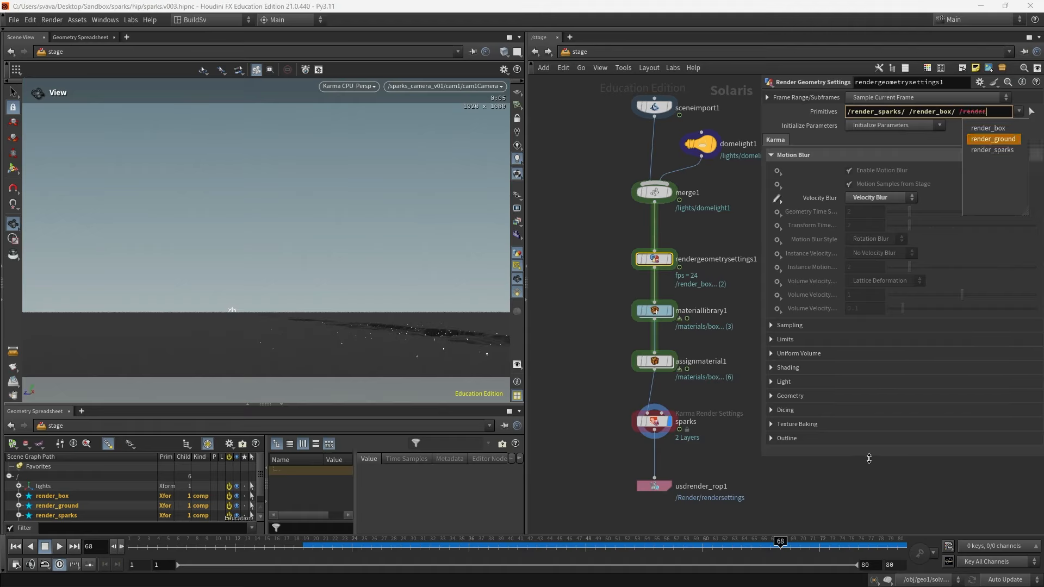
{"action": "key", "text": "Return"}
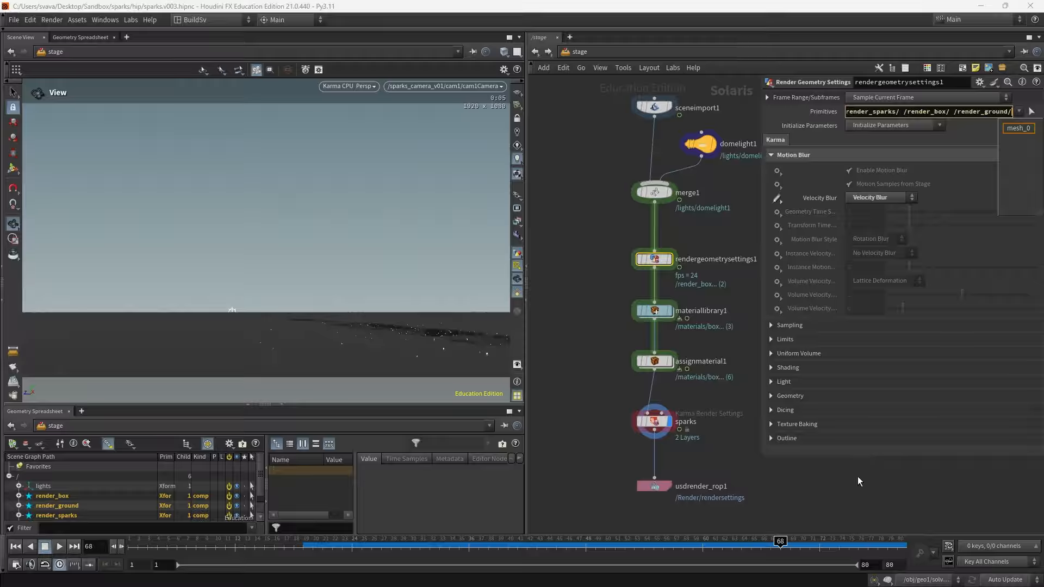
{"action": "left_click", "coordinate": [858, 481]}
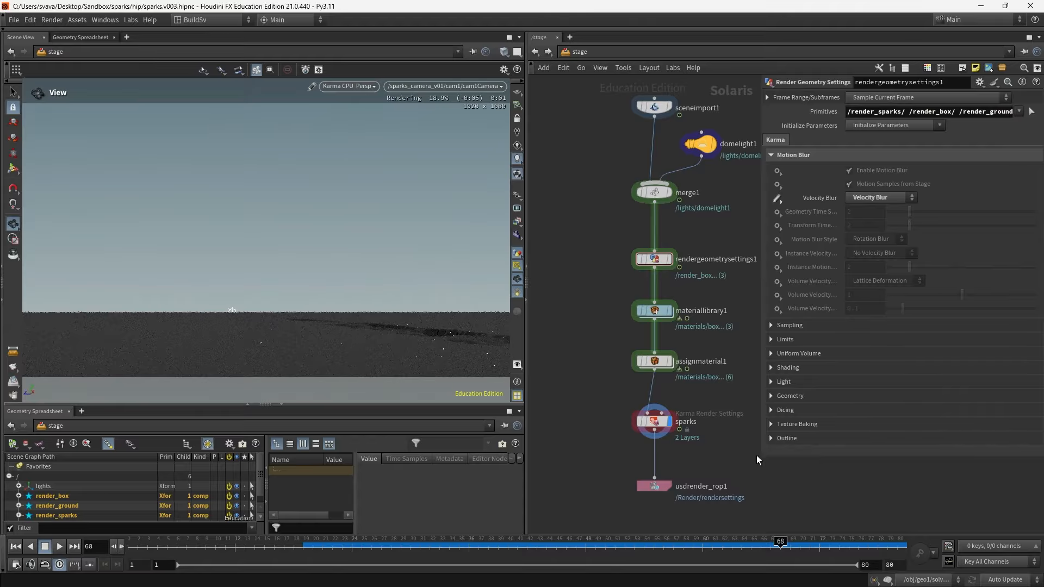
- Inspect the expanded Output Picture path on the sparks Karma render settings node
{"action": "left_click_drag", "start_coordinate": [762, 453], "coordinate": [815, 437]}
{"action": "middle_click_drag", "start_coordinate": [787, 442], "coordinate": [775, 440]}
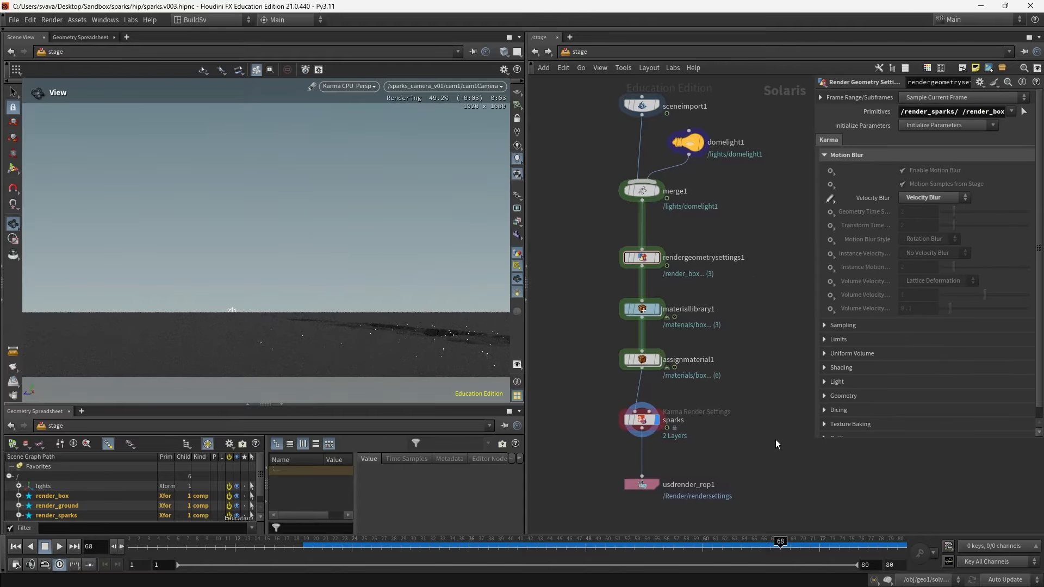
{"action": "left_click", "coordinate": [641, 420]}
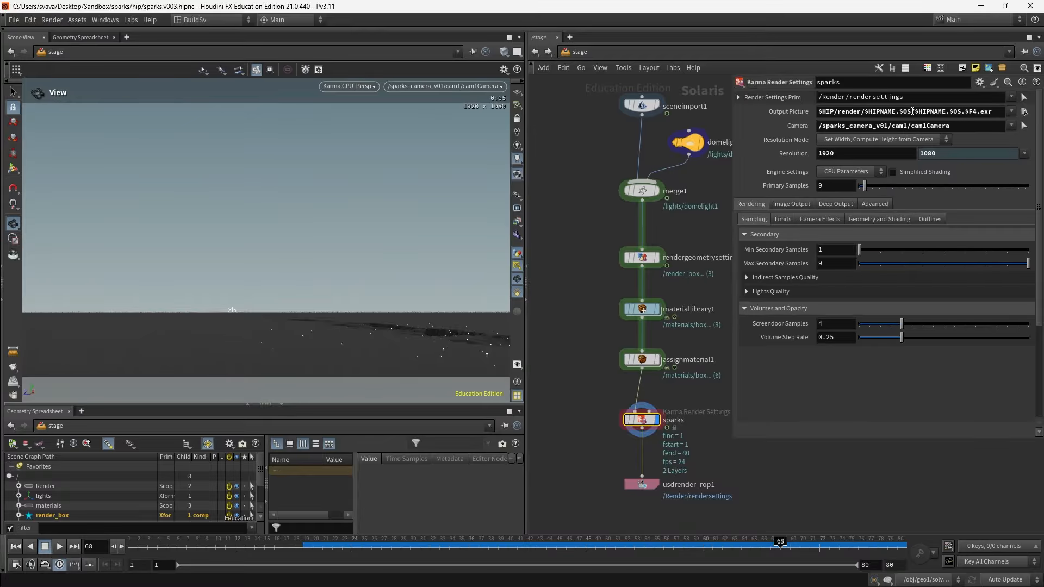
{"action": "middle_click", "coordinate": [788, 111]}
{"action": "left_click_drag", "start_coordinate": [732, 175], "coordinate": [615, 187]}
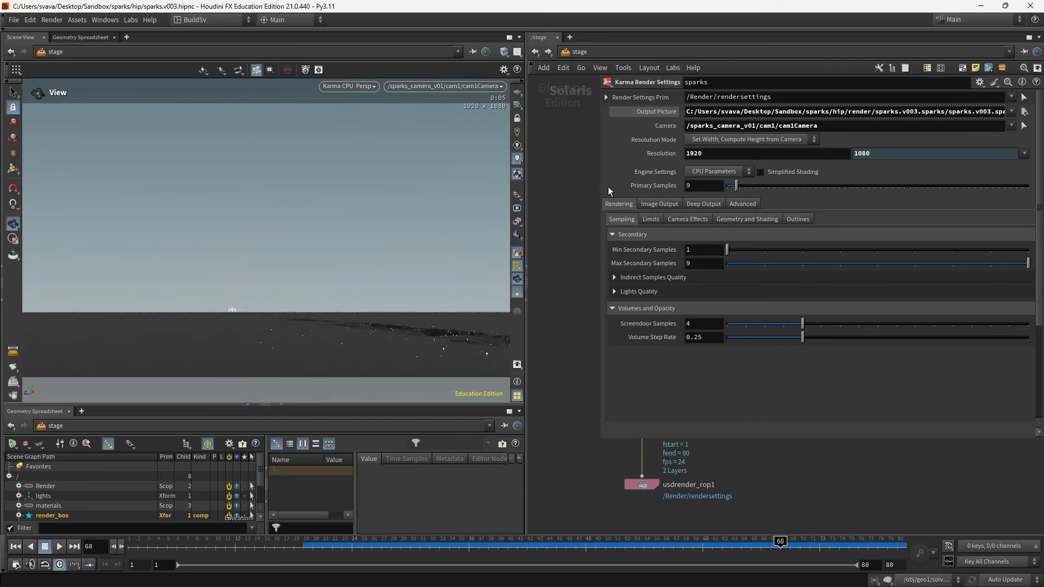
- Revert the Start/End/Inc frame range on usdrender_rop1 to its default values
{"action": "left_click_drag", "start_coordinate": [598, 188], "coordinate": [755, 203]}
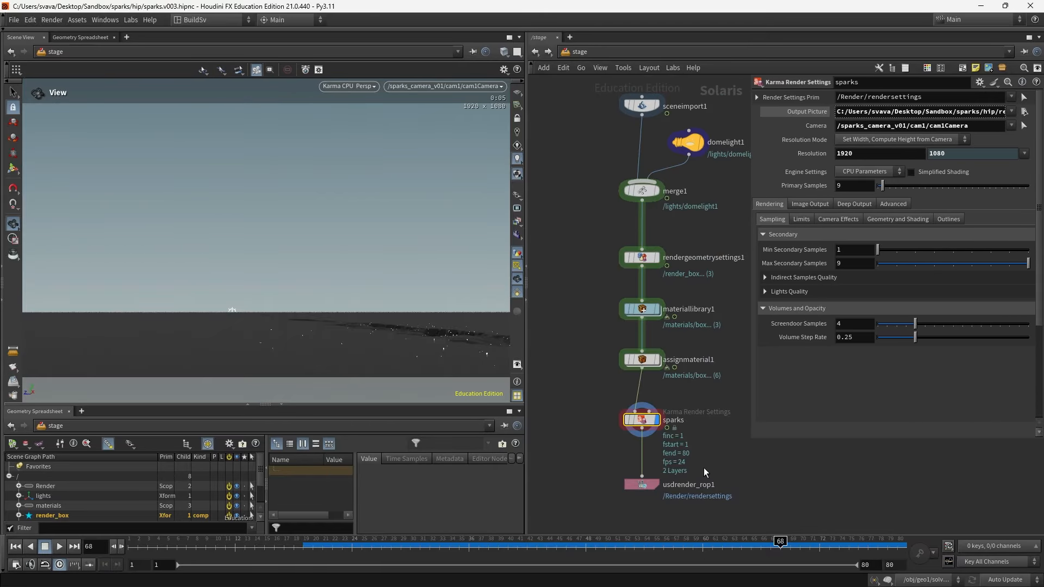
{"action": "left_click", "coordinate": [686, 485]}
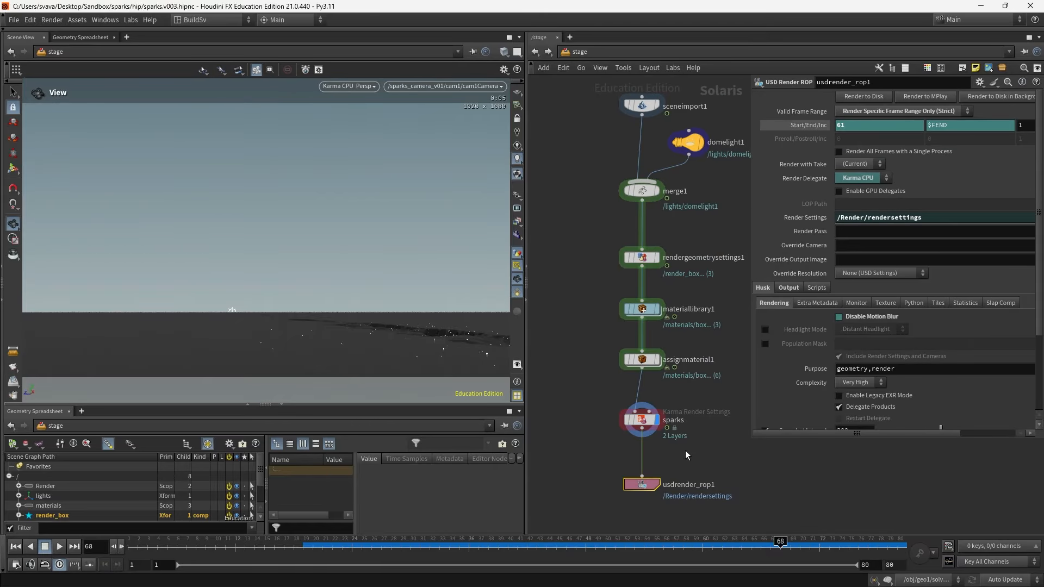
{"action": "right_click", "coordinate": [802, 126]}
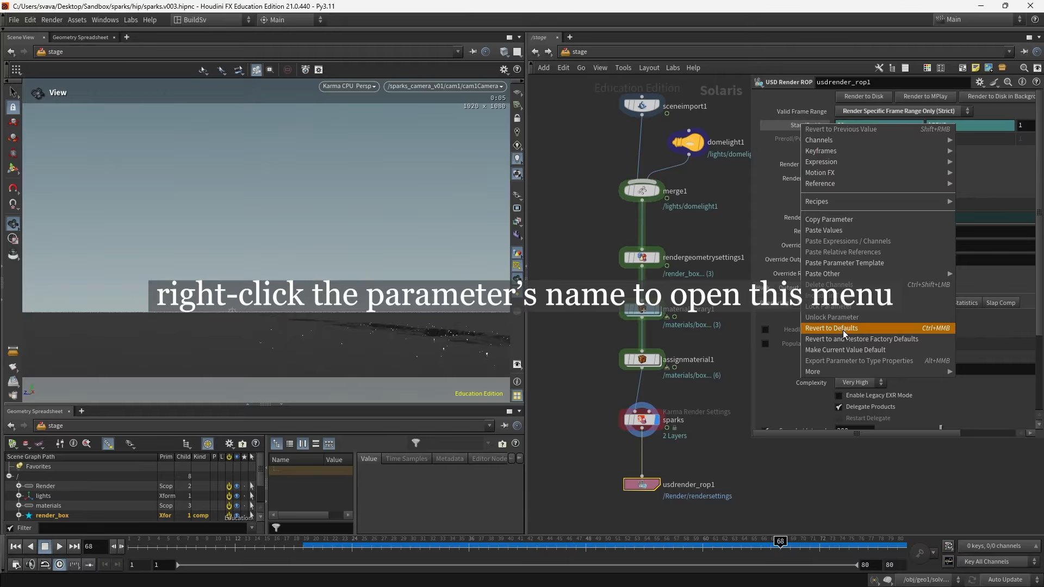
{"action": "left_click", "coordinate": [843, 328]}
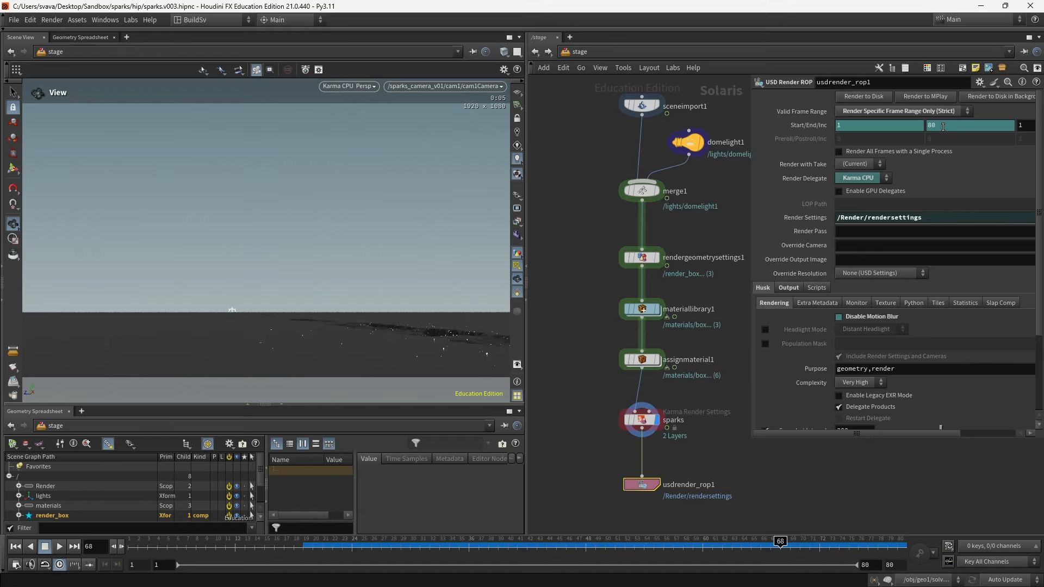
- Save the scene and render usdrender_rop1 to disk in the background
{"action": "key", "text": "ctrl+s"}
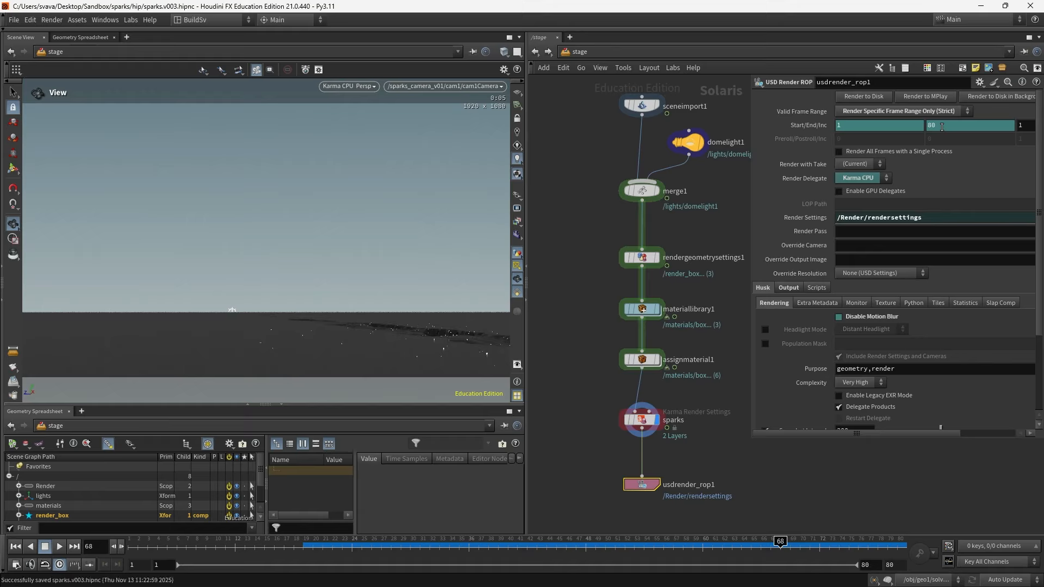
{"action": "left_click", "coordinate": [987, 96]}
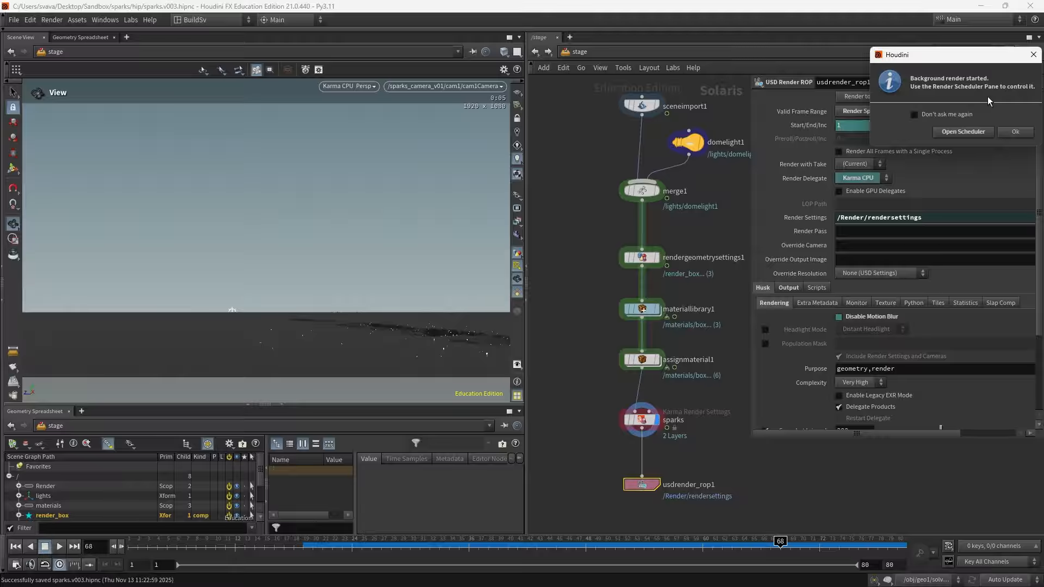
{"action": "left_click", "coordinate": [1013, 132]}
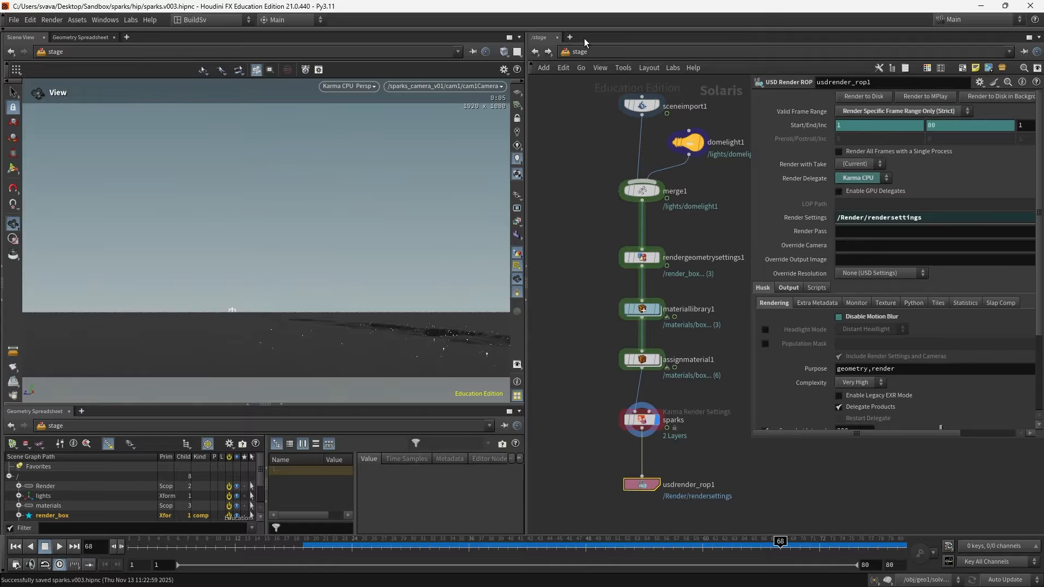
- Open a Render Scheduler pane tab and clear the completed render job
{"action": "left_click", "coordinate": [570, 37]}
{"action": "mouse_move", "coordinate": [578, 58]}
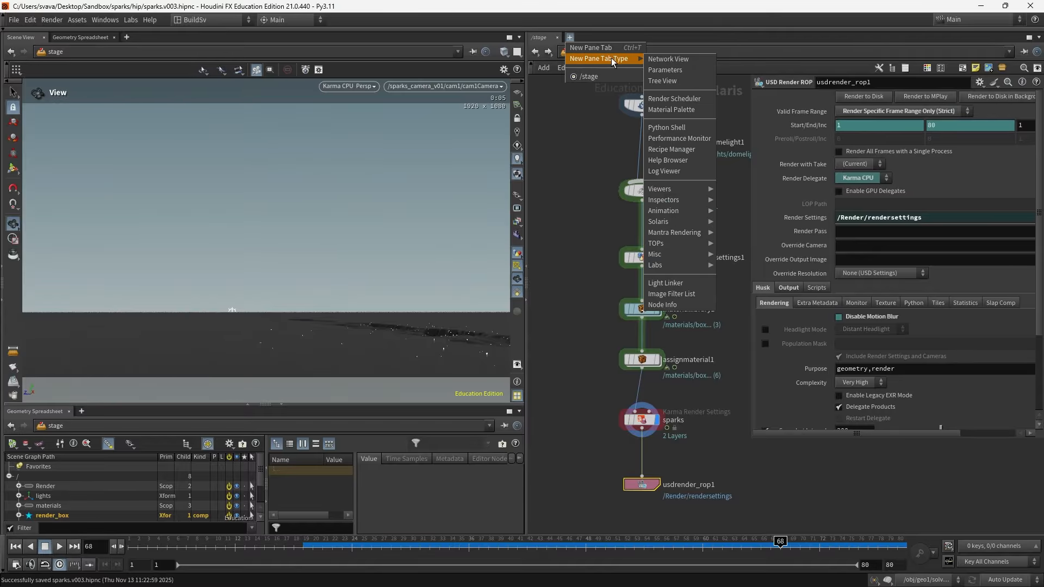
{"action": "left_click", "coordinate": [674, 99]}
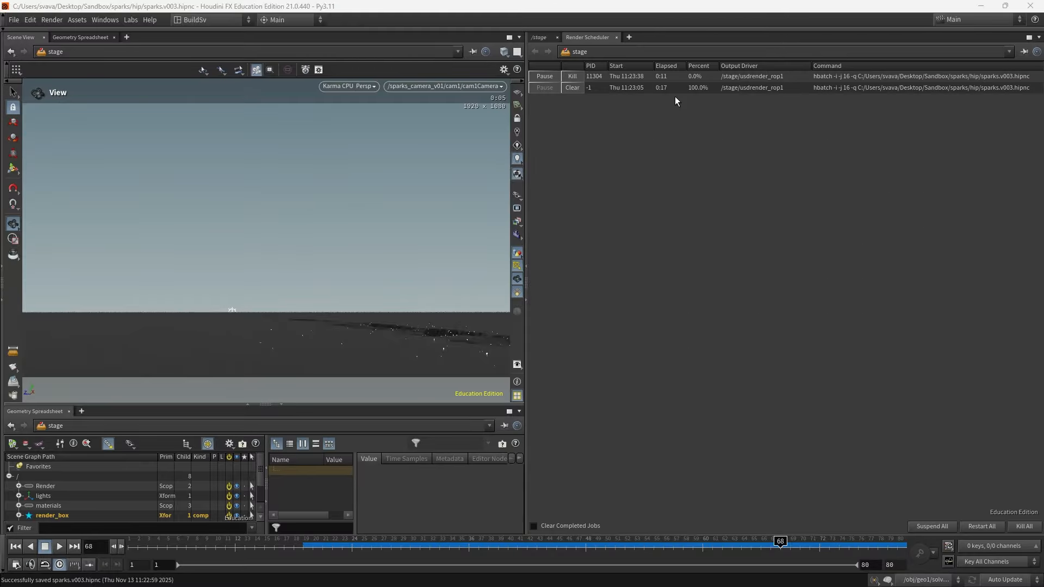
{"action": "left_click", "coordinate": [575, 88]}
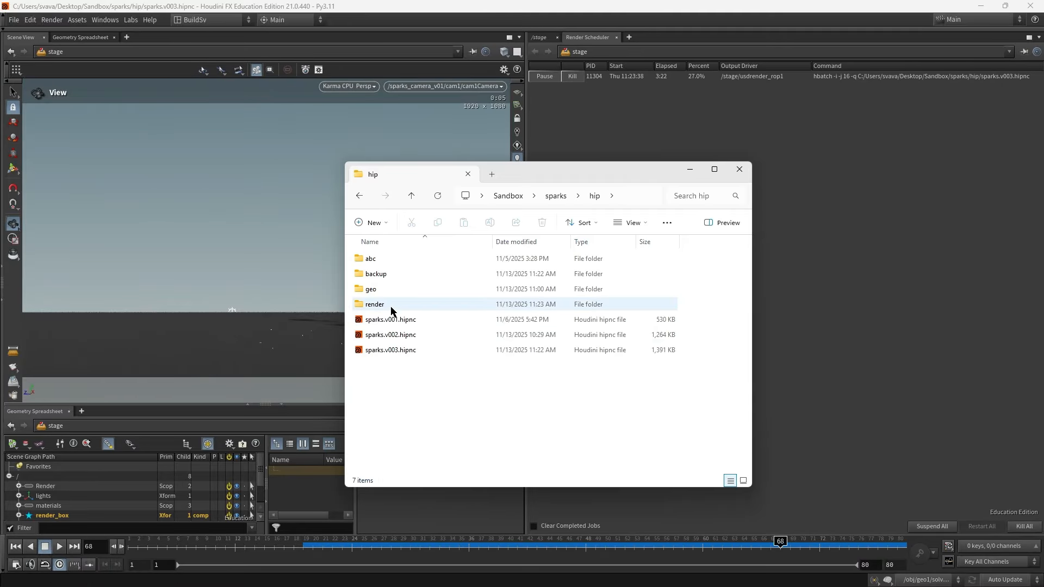
- Browse the render/sparks.v003.sparks output folder and examine the rendered EXR frames in details view
{"action": "double_click", "coordinate": [374, 304]}
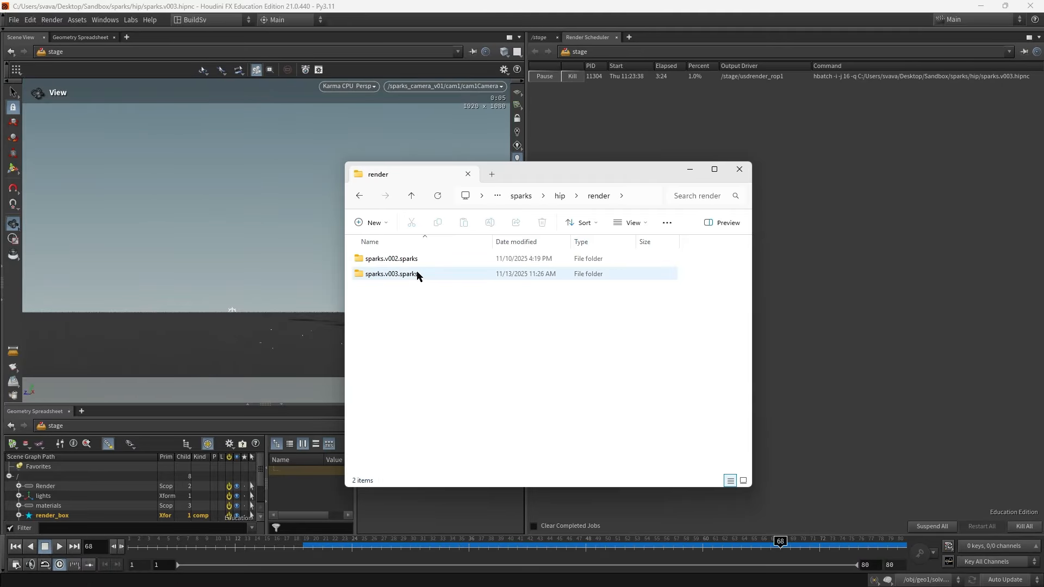
{"action": "double_click", "coordinate": [417, 275]}
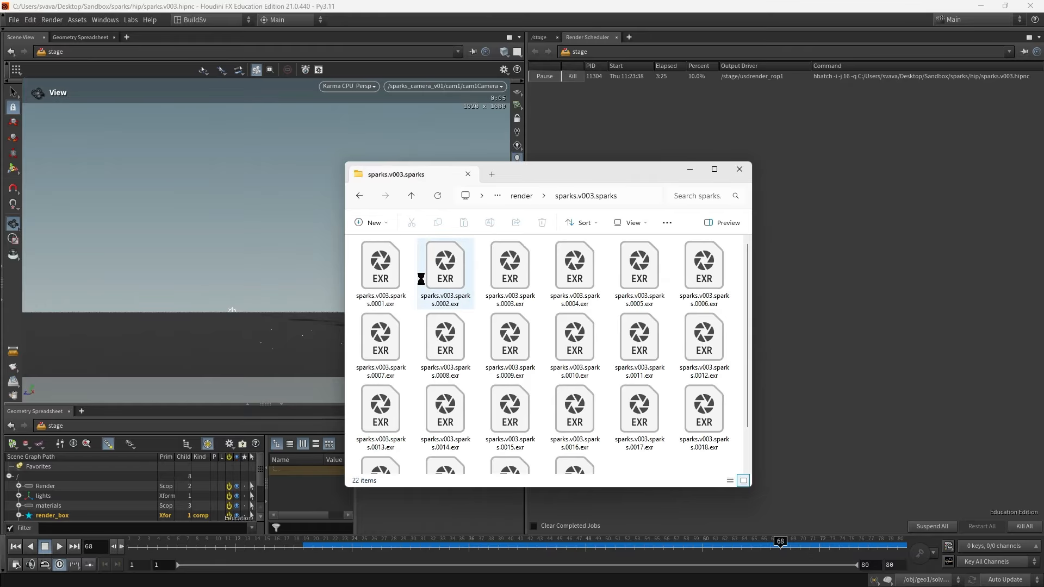
{"action": "left_click", "coordinate": [730, 481]}
{"action": "scroll", "coordinate": [714, 413], "scroll_direction": "down", "scroll_amount": 3}
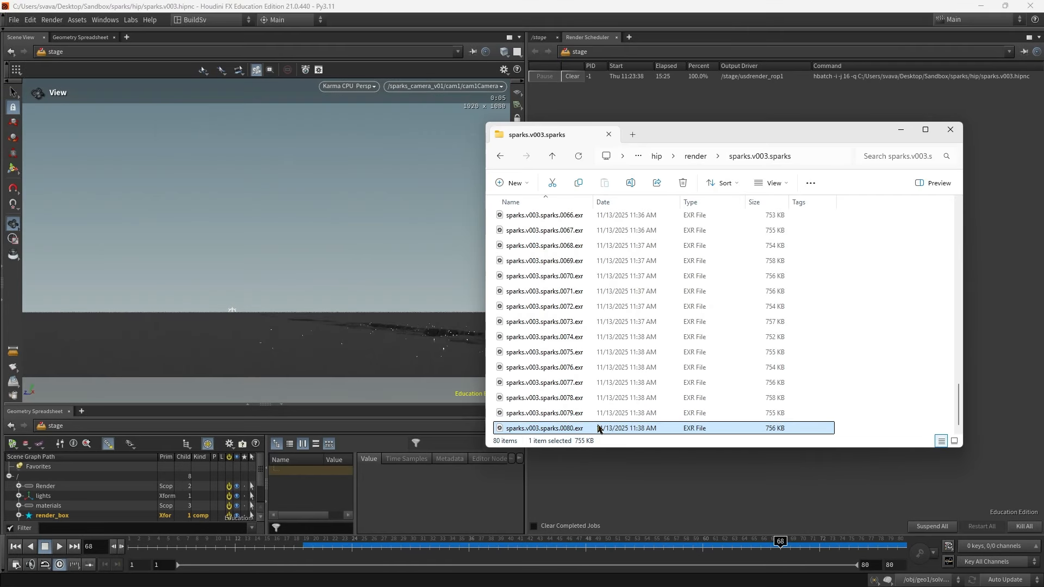
{"action": "scroll", "coordinate": [596, 402], "scroll_direction": "up", "scroll_amount": 7}
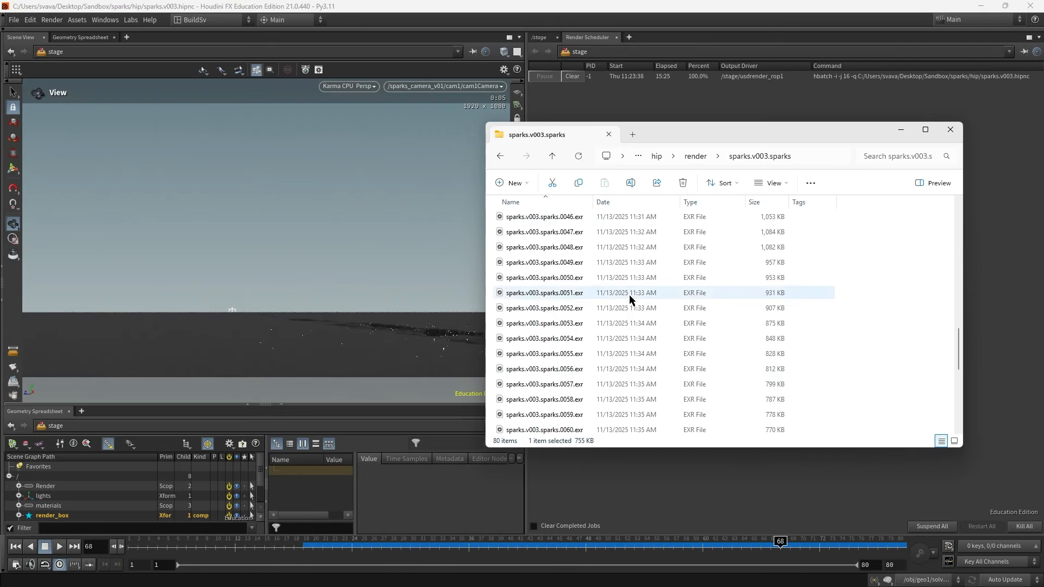
{"action": "scroll", "coordinate": [631, 332], "scroll_direction": "down", "scroll_amount": 7}
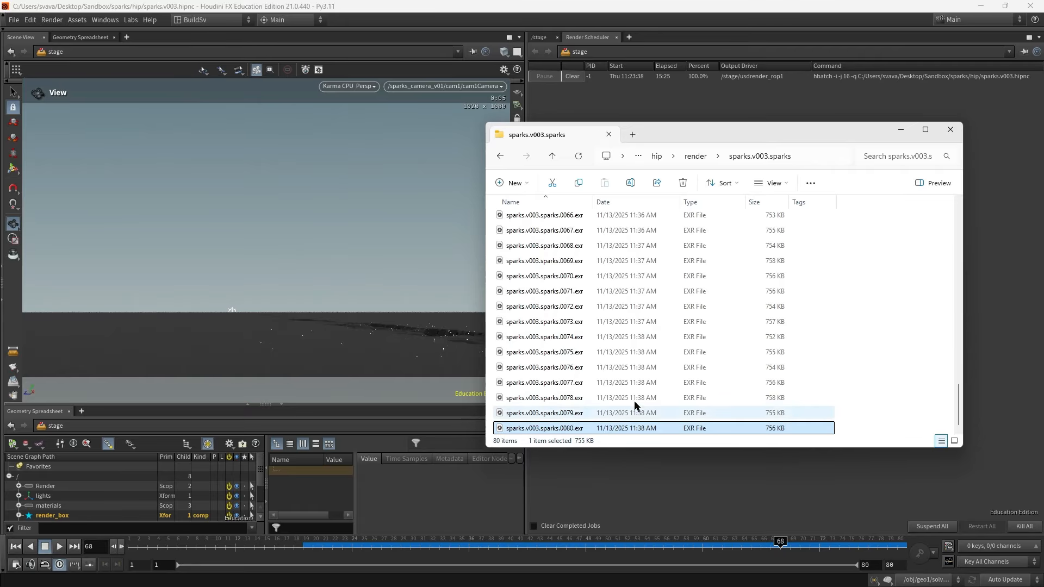
{"action": "scroll", "coordinate": [635, 380], "scroll_direction": "up", "scroll_amount": 14}
{"action": "scroll", "coordinate": [637, 353], "scroll_direction": "up", "scroll_amount": 1}
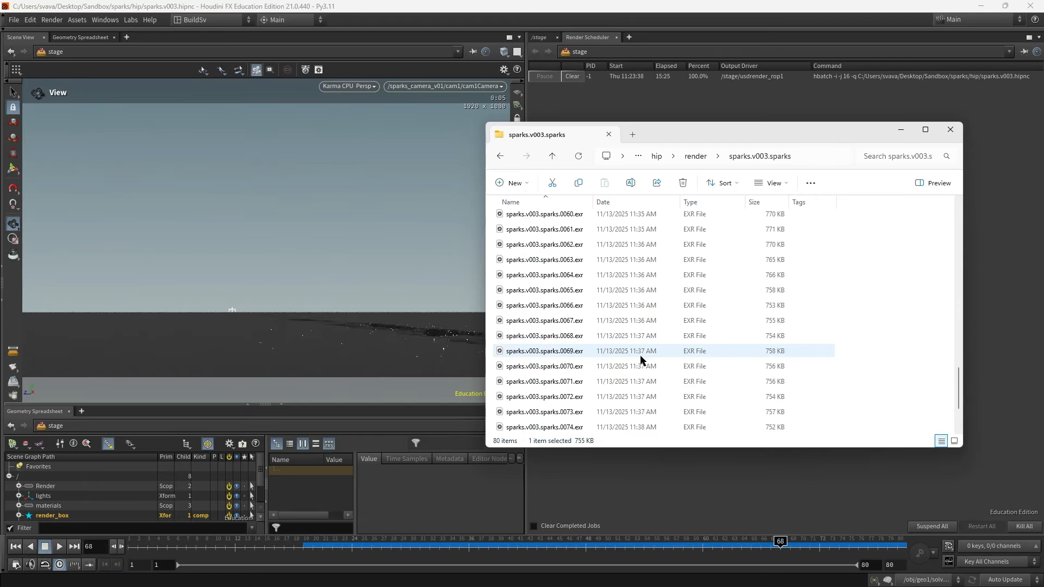
{"action": "key", "text": "End"}
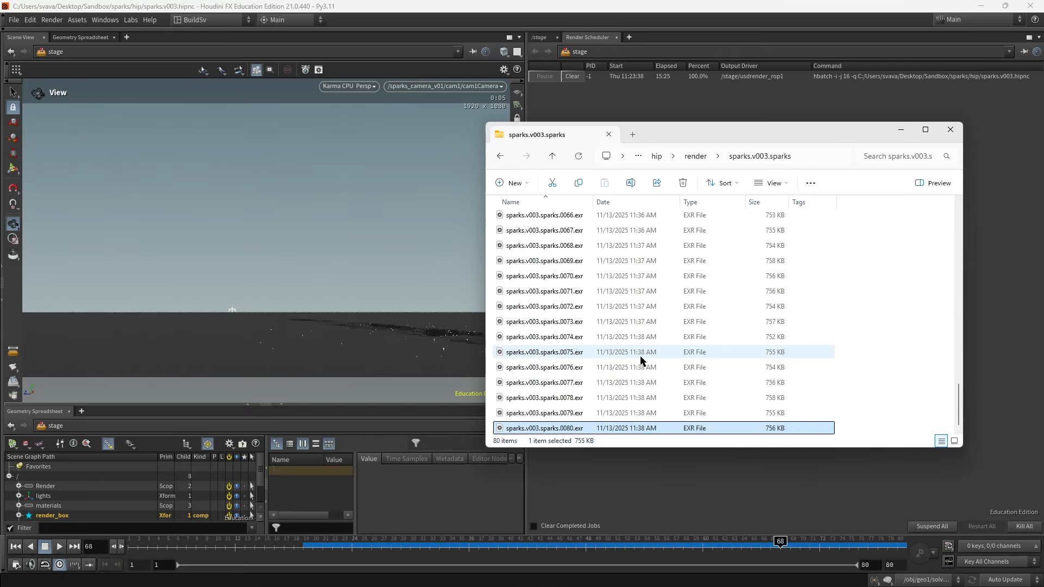
- Load the sparks.v003.sparks EXR sequence from the render folder into MPlay and play it back
{"action": "left_click", "coordinate": [50, 20]}
{"action": "mouse_move", "coordinate": [95, 159]}
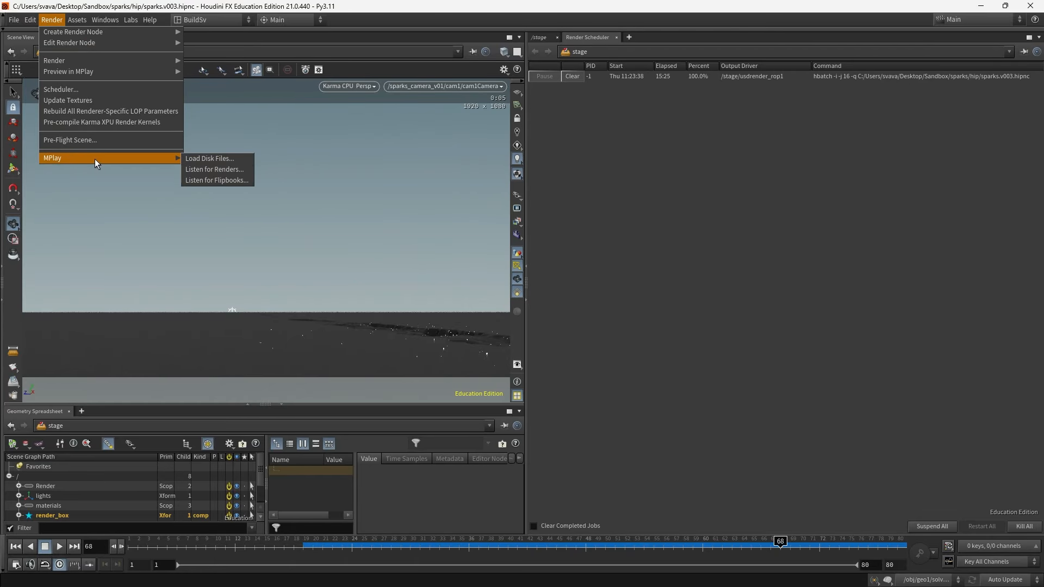
{"action": "left_click", "coordinate": [217, 159]}
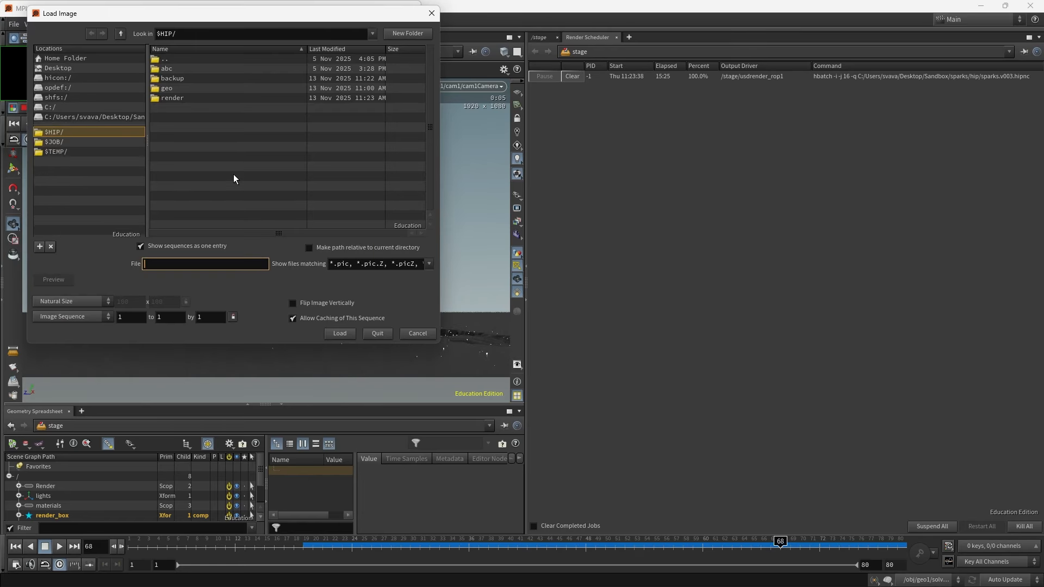
{"action": "double_click", "coordinate": [214, 98]}
{"action": "double_click", "coordinate": [216, 79]}
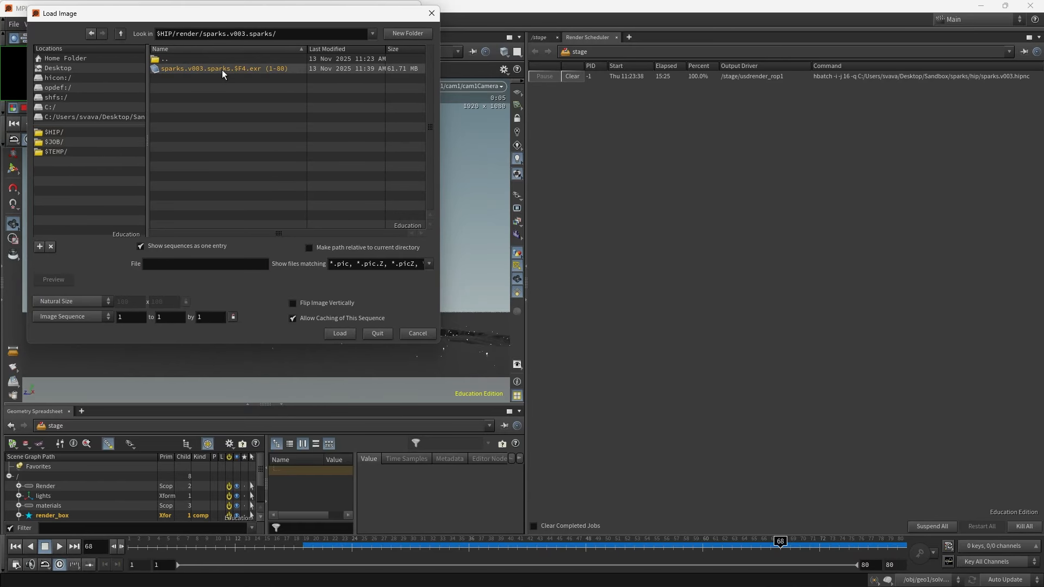
{"action": "left_click", "coordinate": [222, 70]}
{"action": "left_click", "coordinate": [335, 333]}
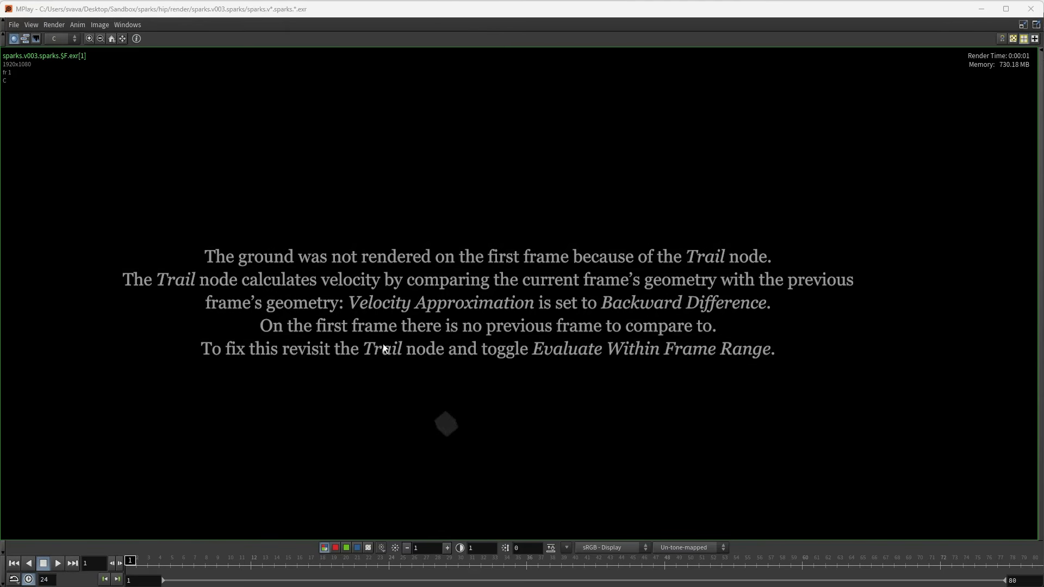
{"action": "left_click", "coordinate": [58, 563]}
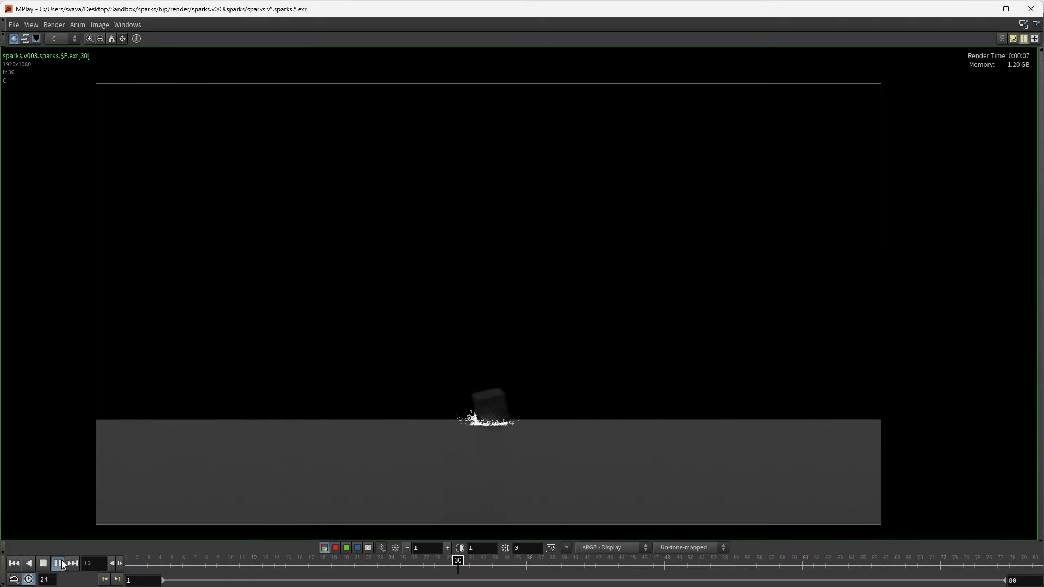